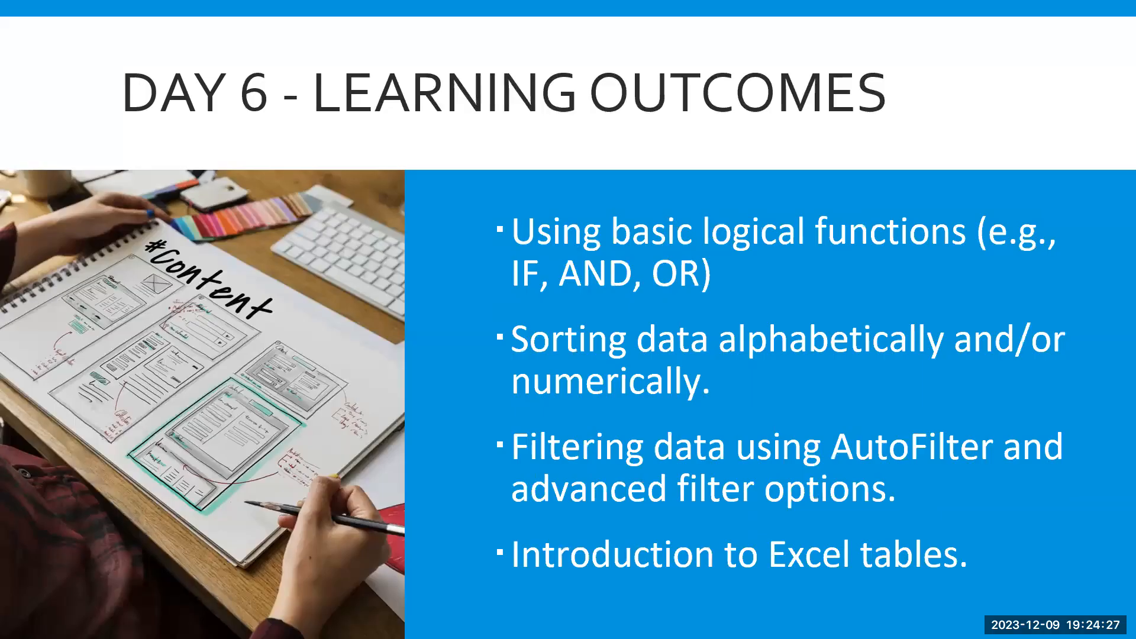
Switch to the 20231209_Data workbook in Excel, enable editing of the read-only file and open the Data worksheet
key("alt+Tab")
key("ctrl+n")
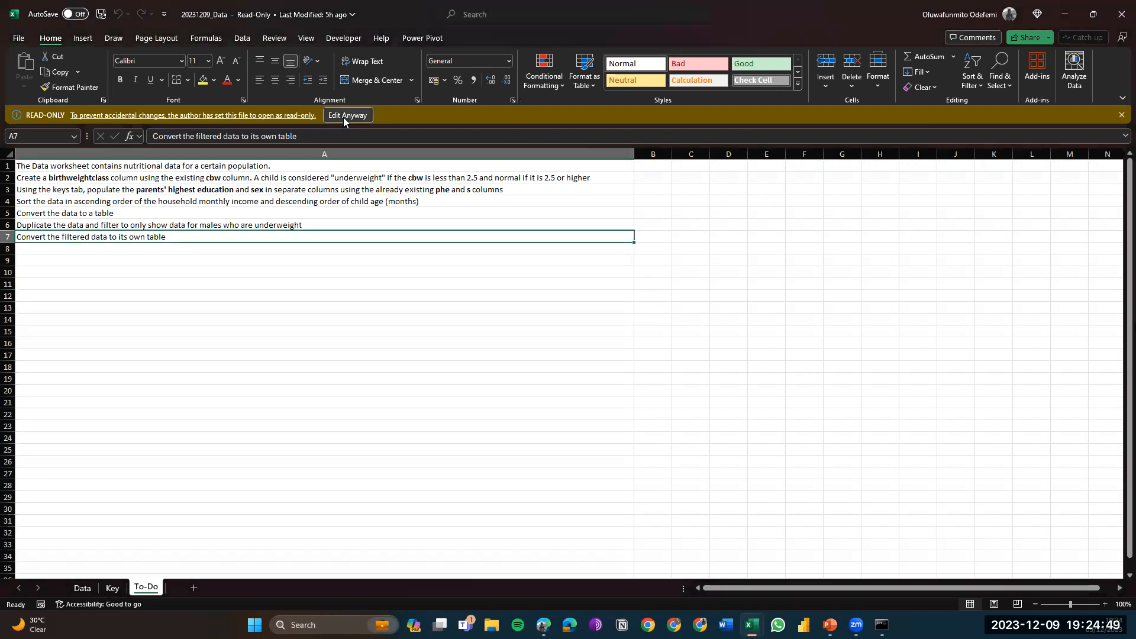
left_click(343, 116)
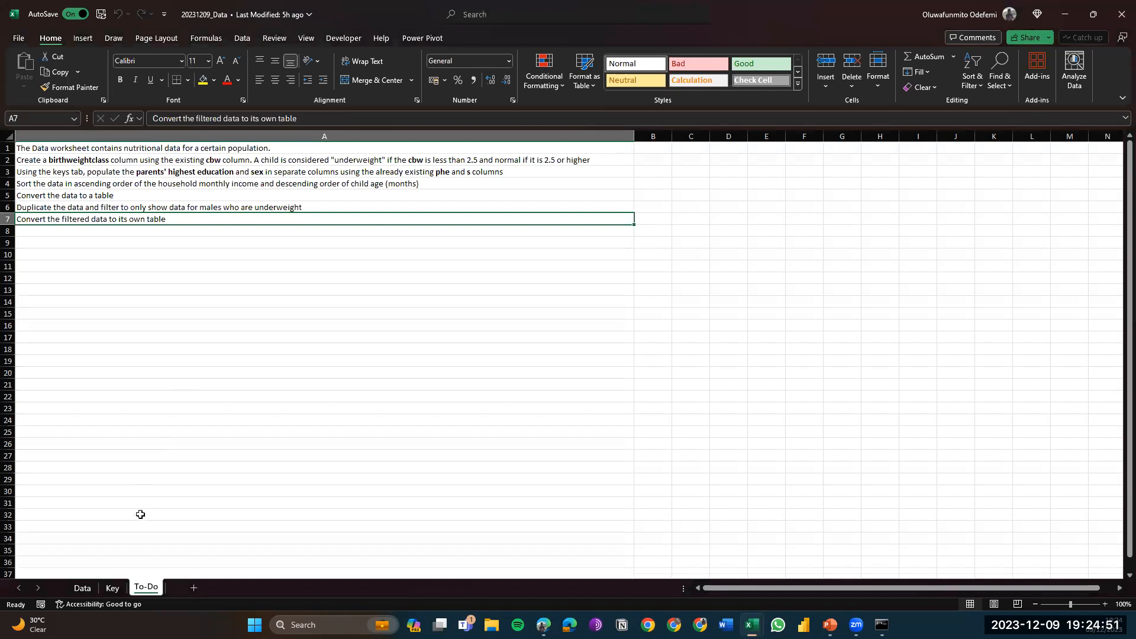
left_click(84, 587)
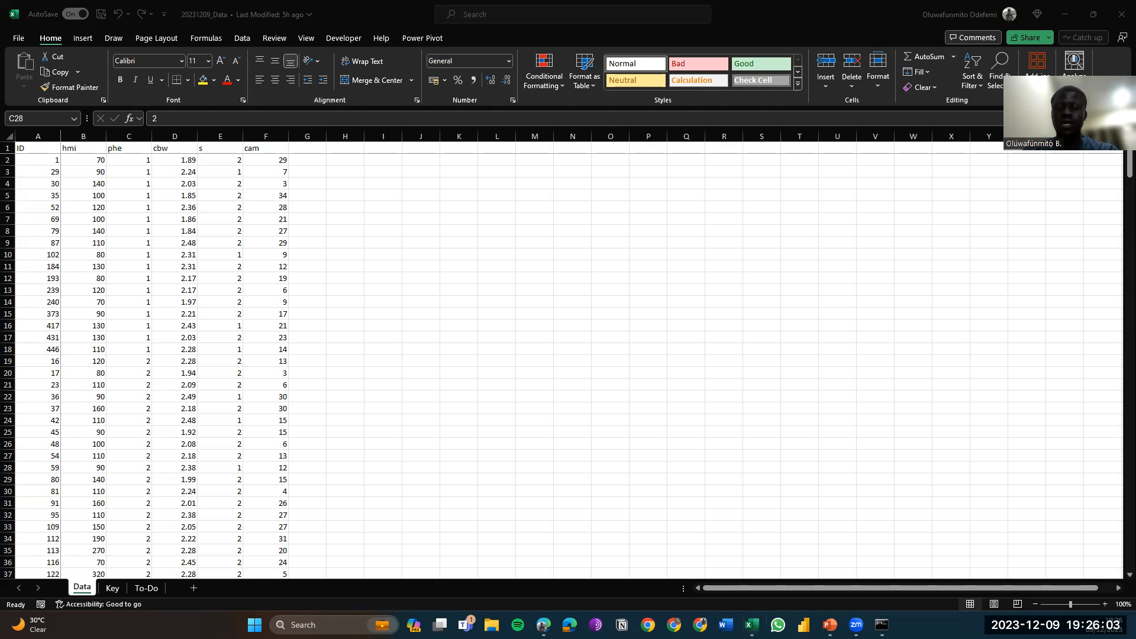
key("alt+Tab")
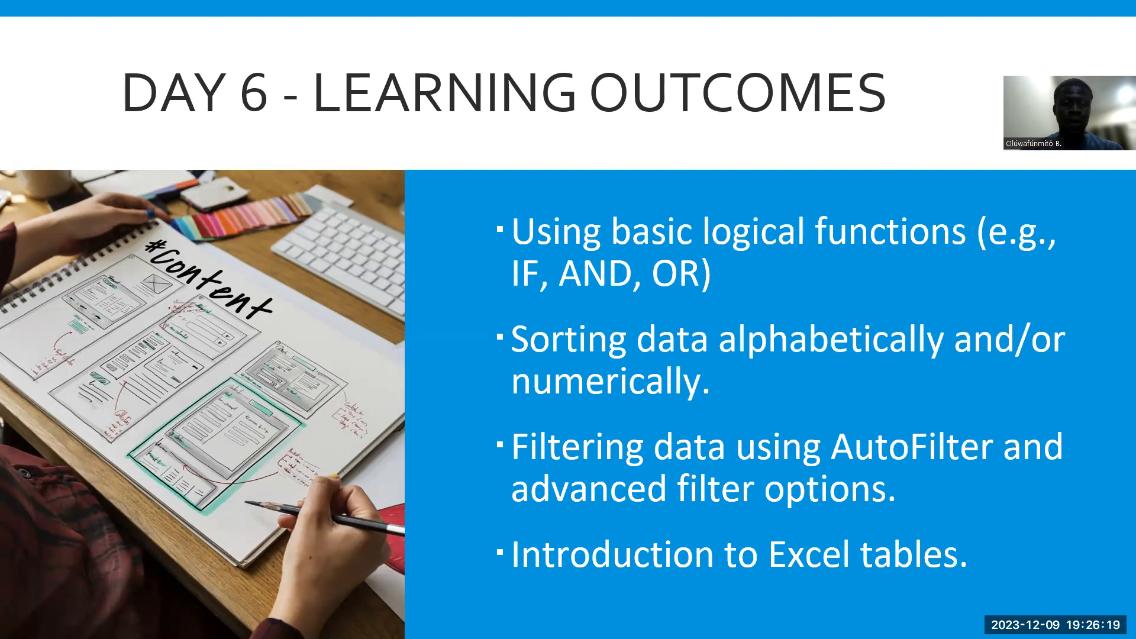
key("alt+Tab")
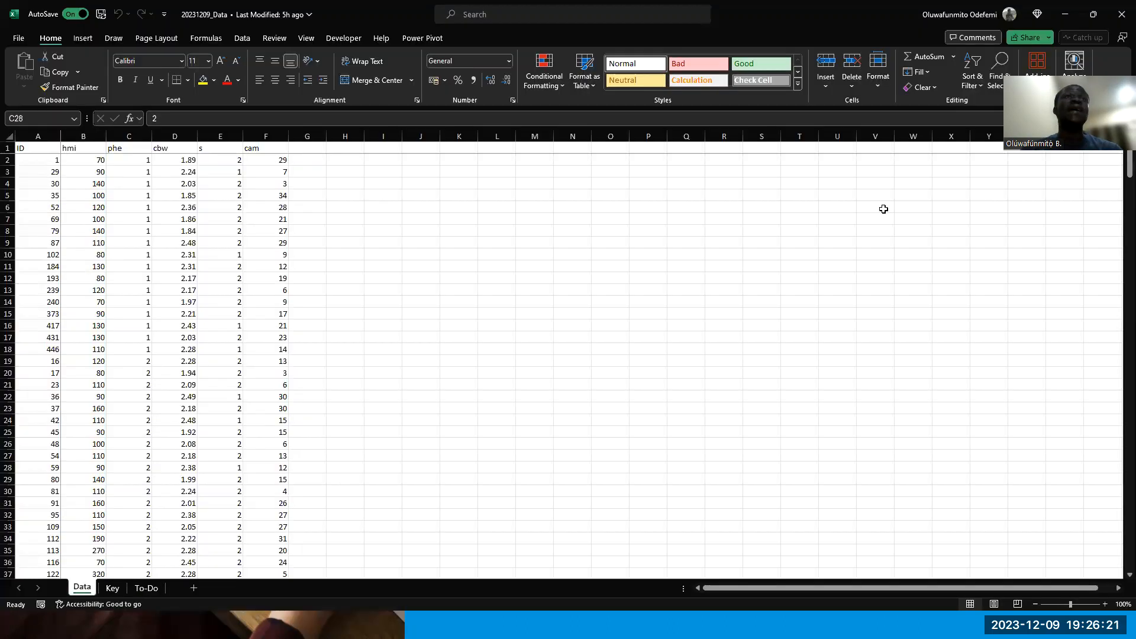
Read the task list on the To-Do worksheet from cell A1, enlarged to 170% zoom
left_click(146, 588)
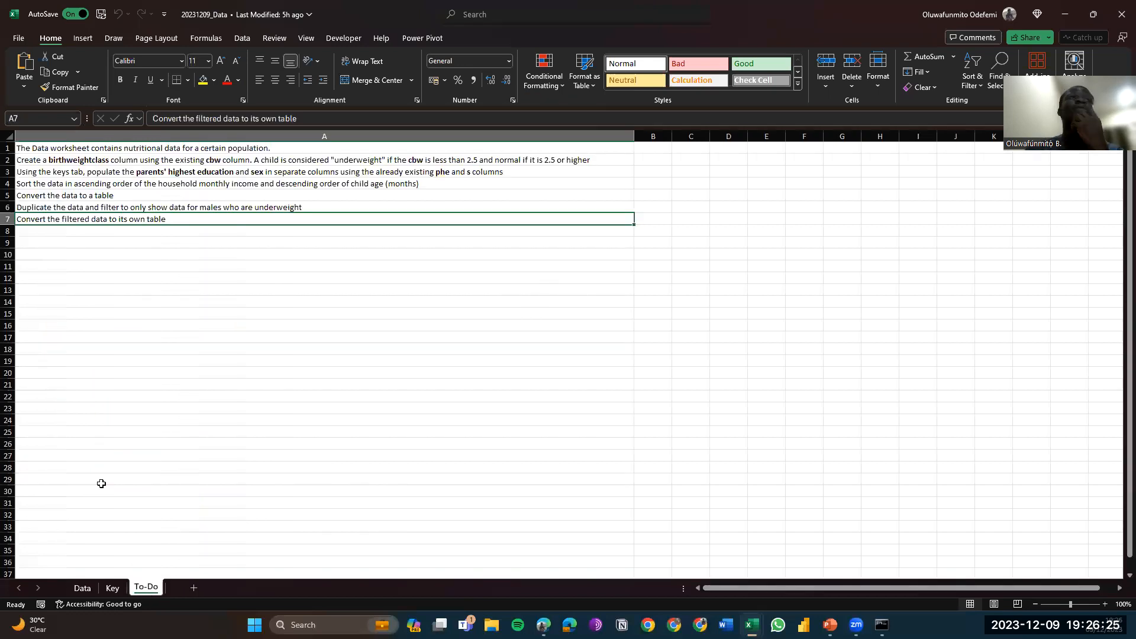
key("Up")
key("Up")
key("Up")
key("Up")
key("Up")
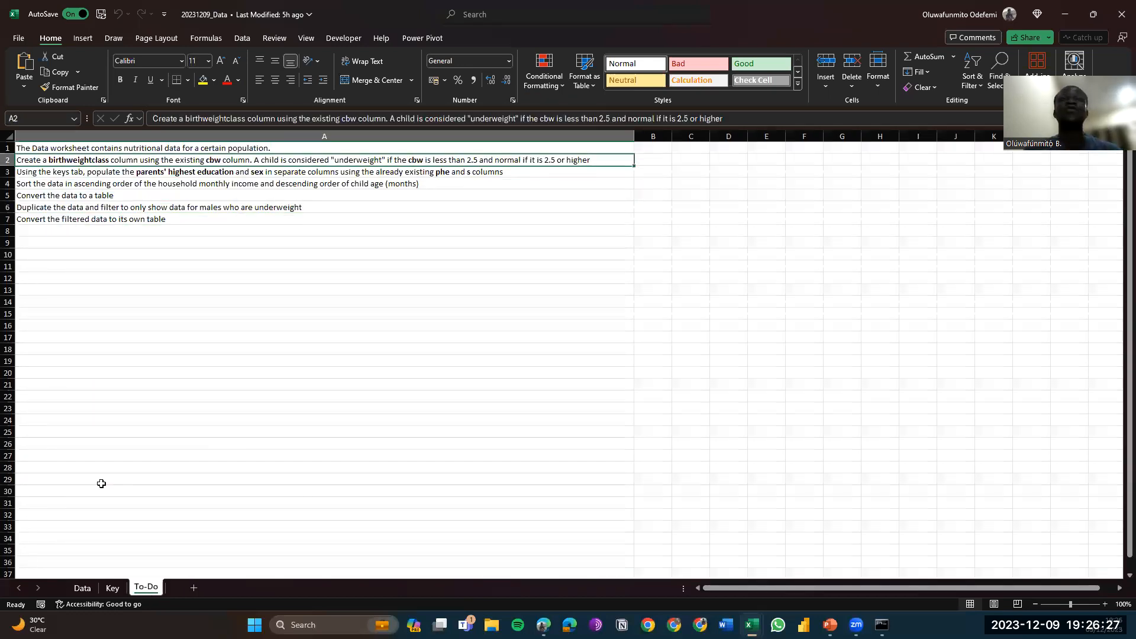
key("Up")
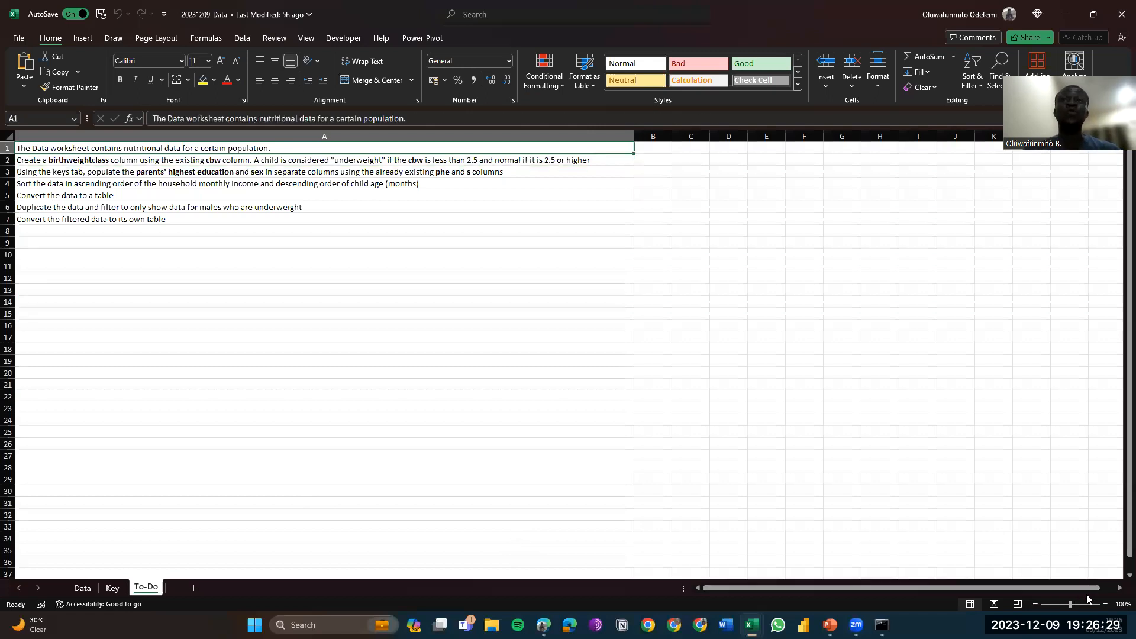
left_click(1105, 604)
left_click(1105, 604)
left_click(1105, 603)
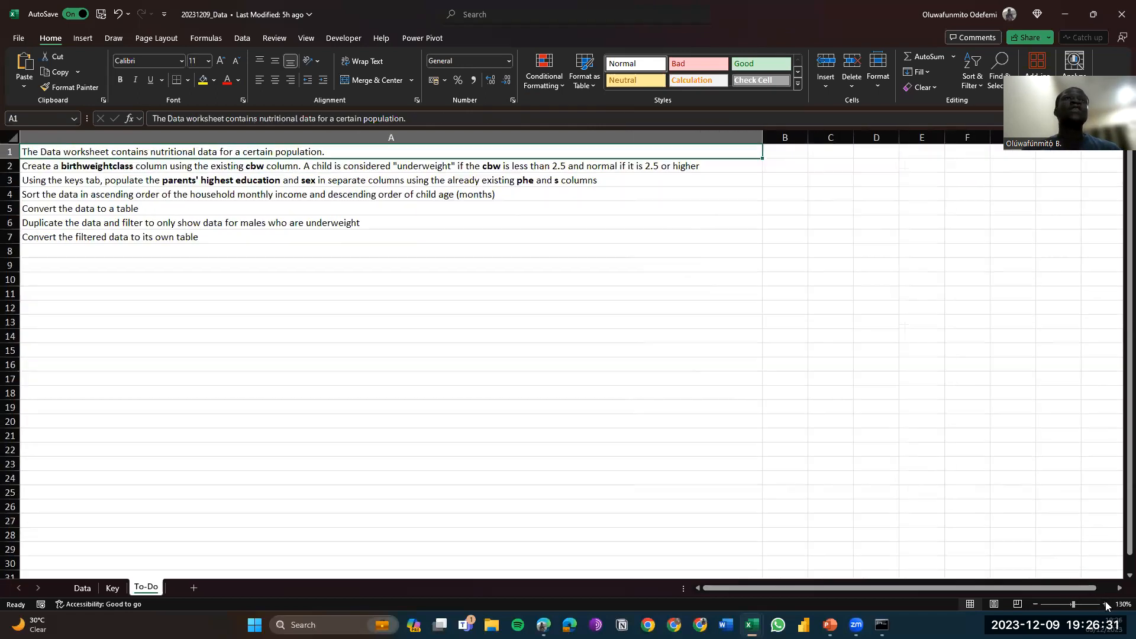
left_click(1105, 603)
left_click(1105, 603)
left_click(1105, 604)
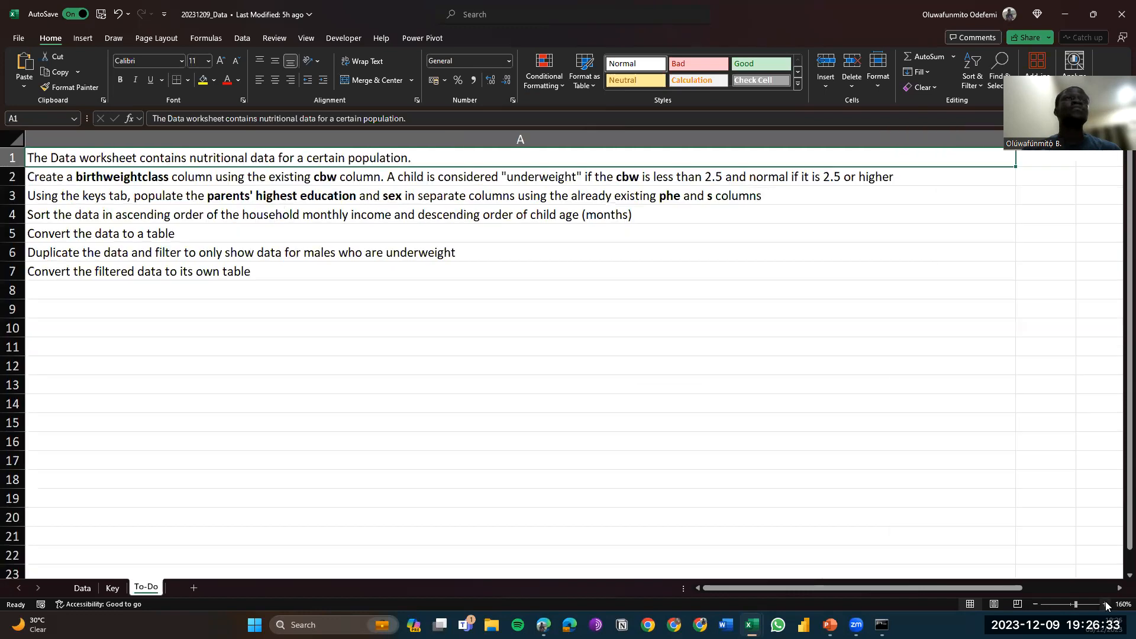
left_click(1104, 603)
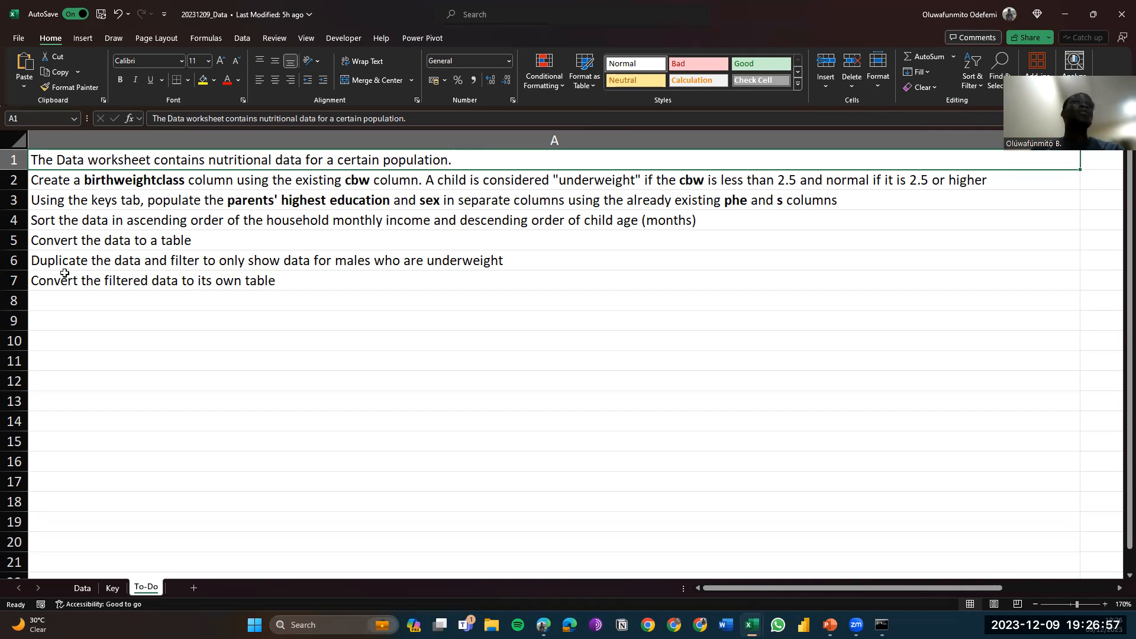
Go through the column headers on the Data worksheet from ID to cam
left_click(86, 589)
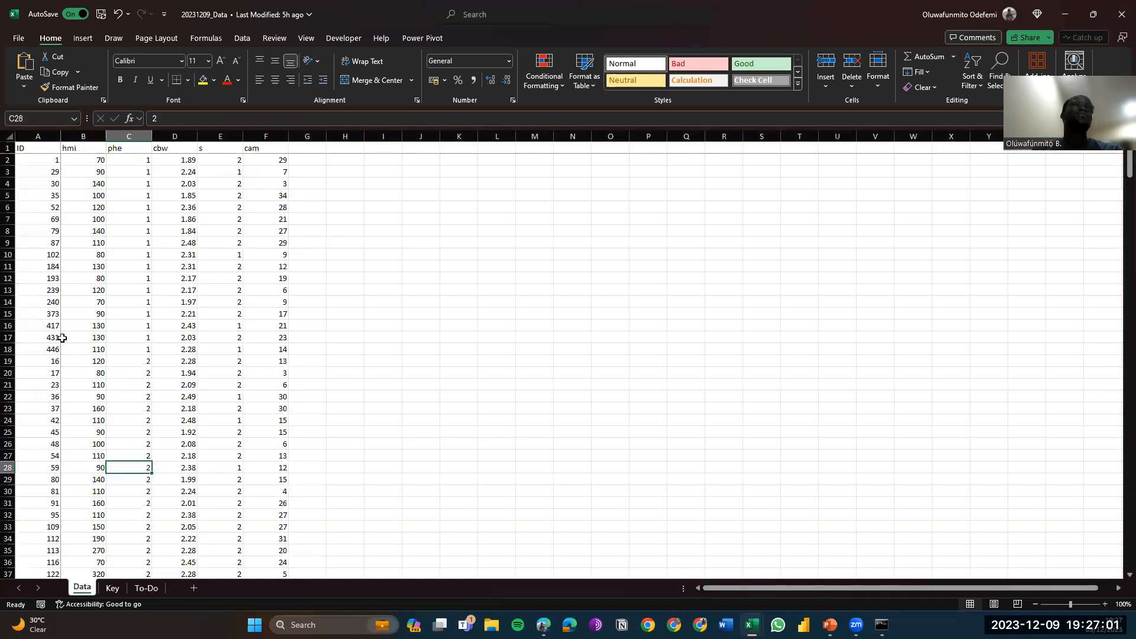
left_click(37, 151)
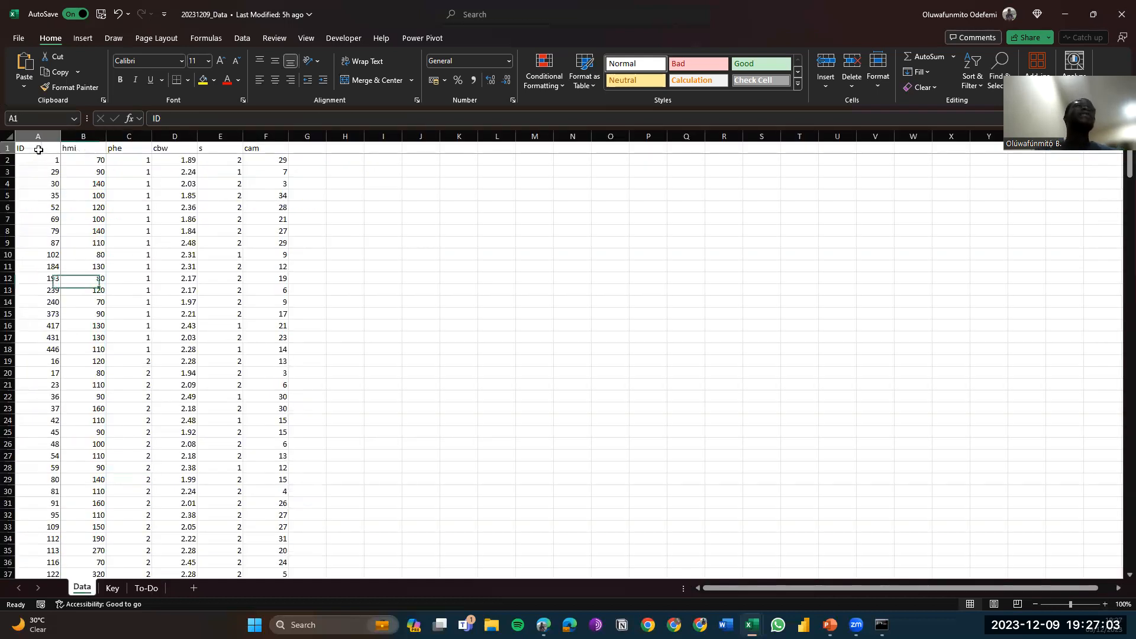
key("Right")
key("Right")
key("Right")
key("Right")
key("Right")
key("Right")
key("Left")
key("Left")
key("Left")
key("Left")
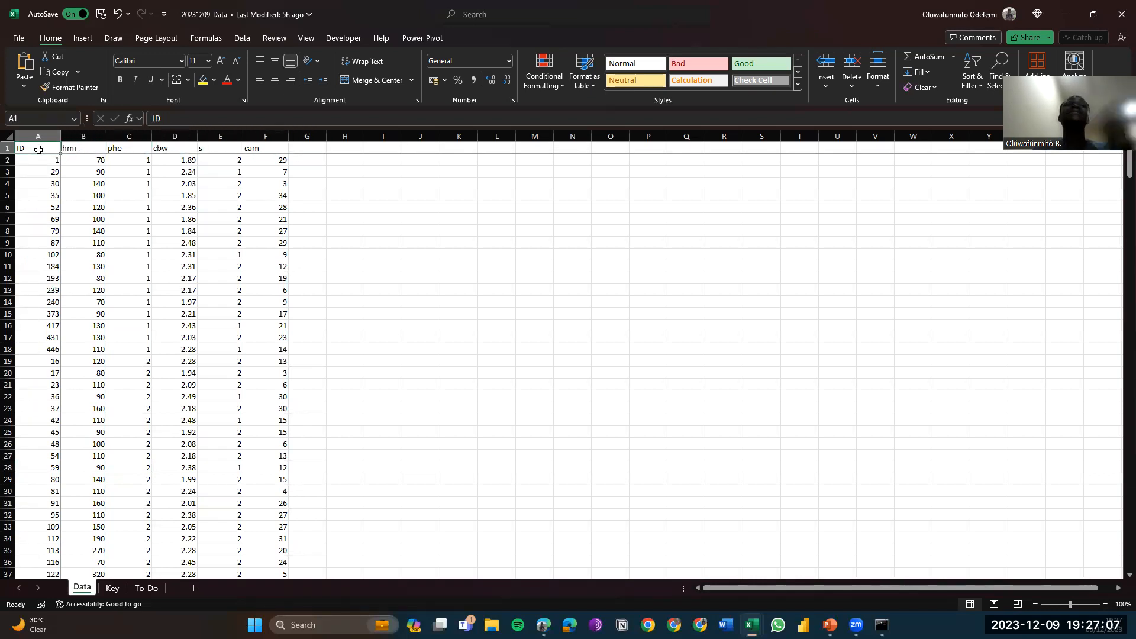
key("Right")
key("Right")
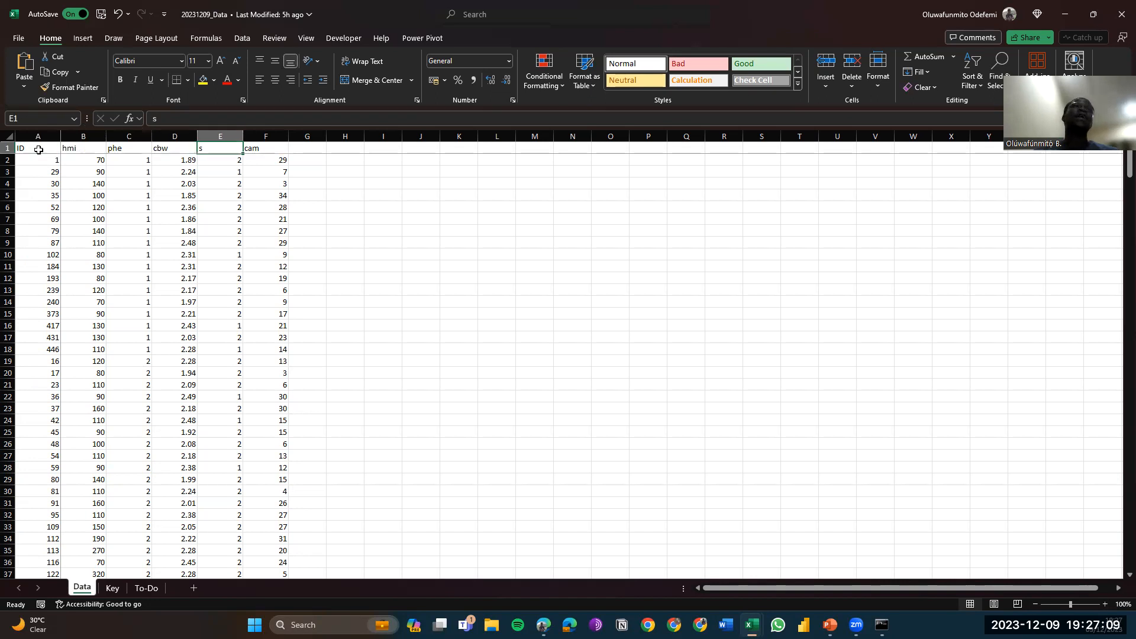
key("Right")
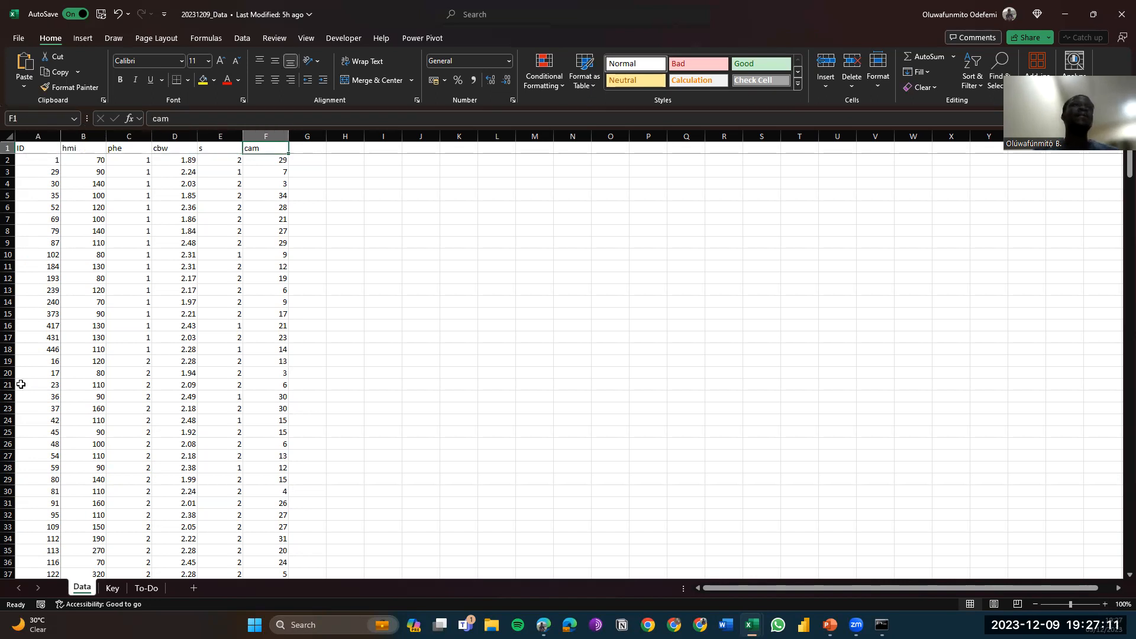
Compare the coded columns on the Data worksheet with the variable names and values on the Key worksheet
left_click(113, 588)
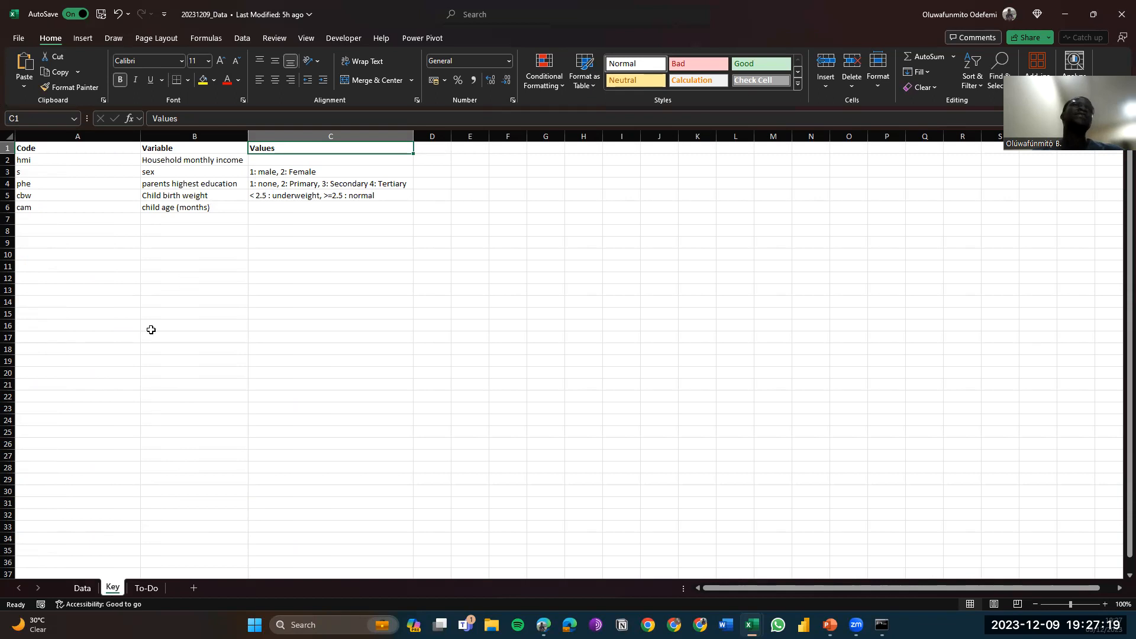
left_click(82, 587)
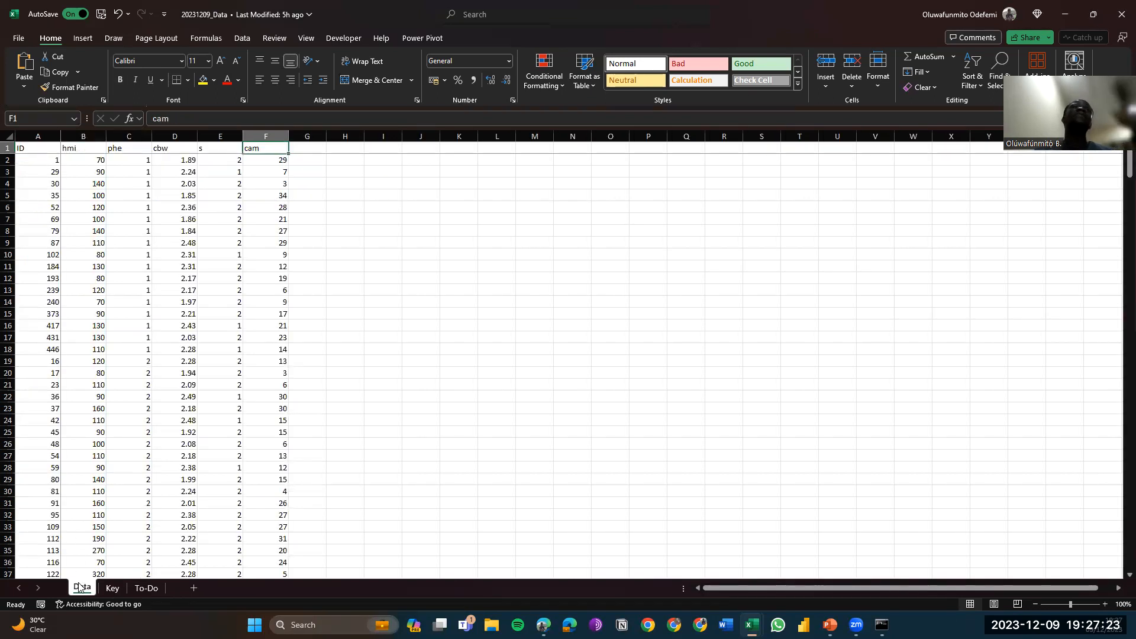
left_click(110, 589)
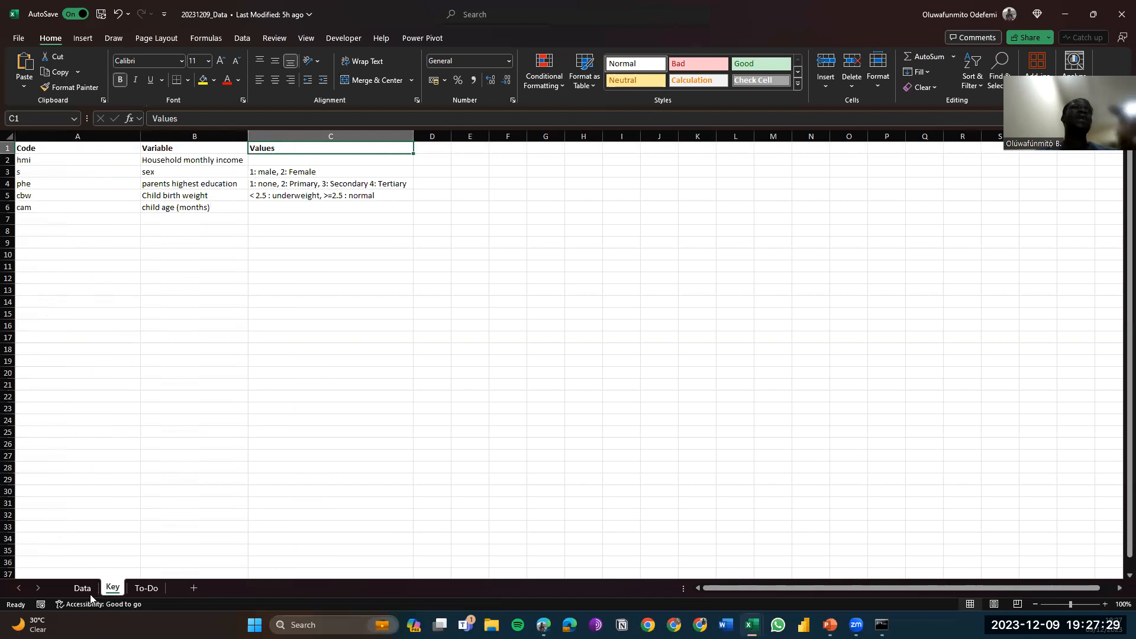
left_click(80, 589)
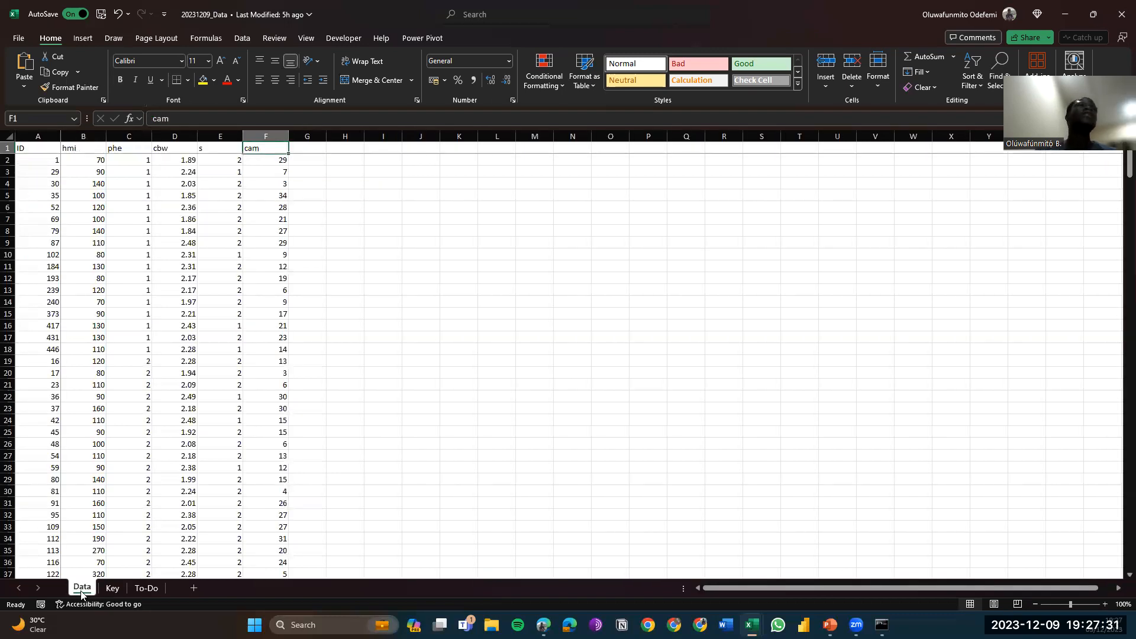
left_click(113, 589)
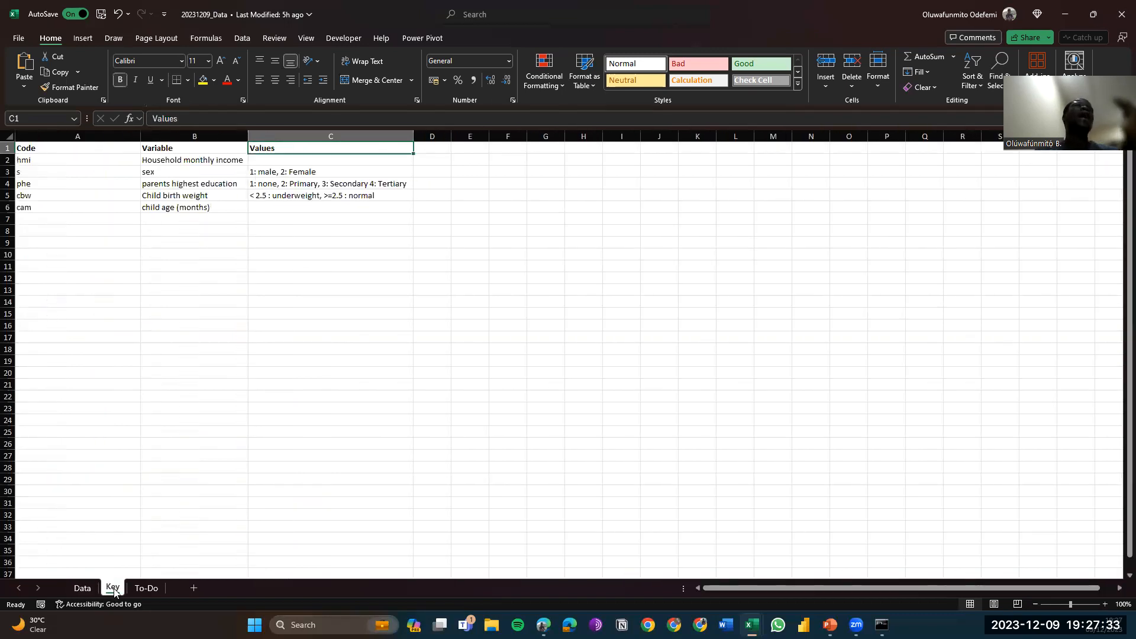
left_click(79, 590)
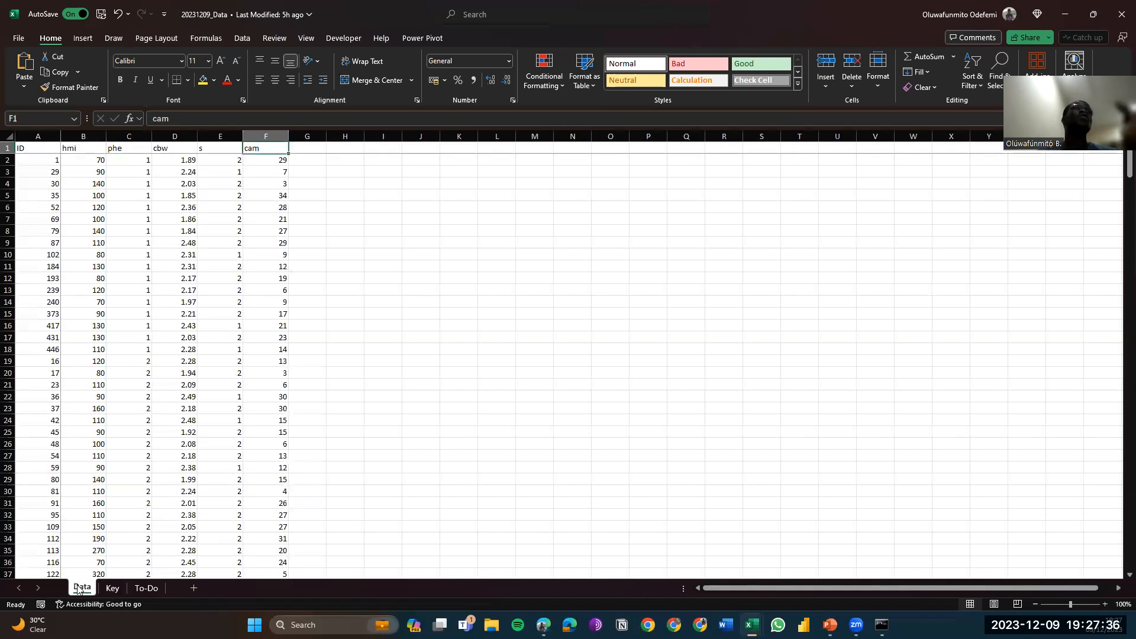
left_click(117, 589)
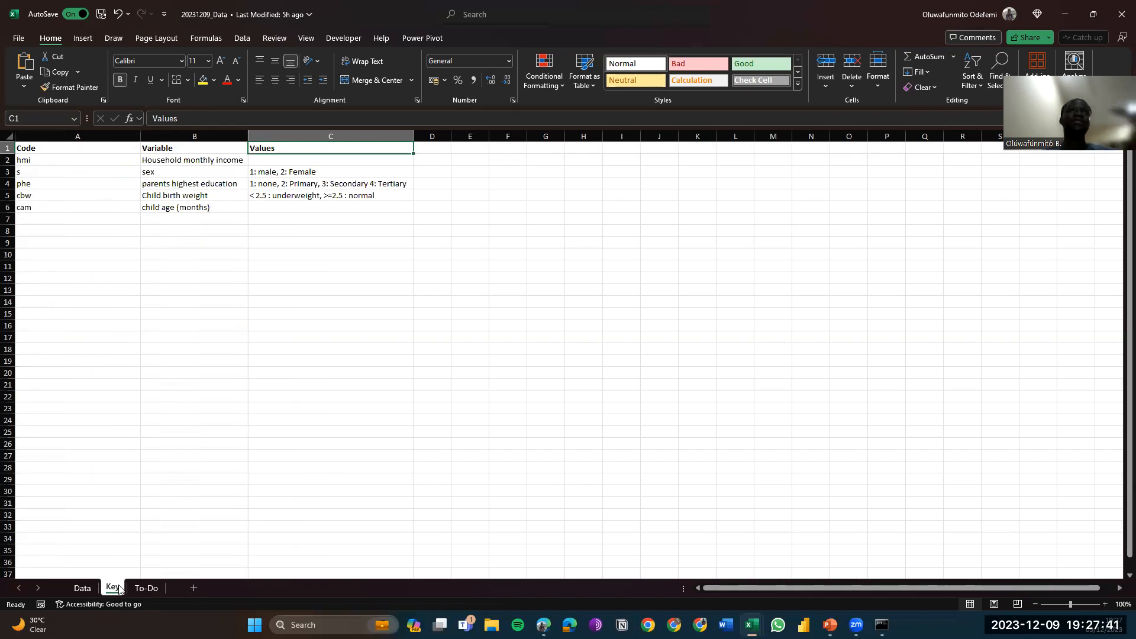
left_click(83, 589)
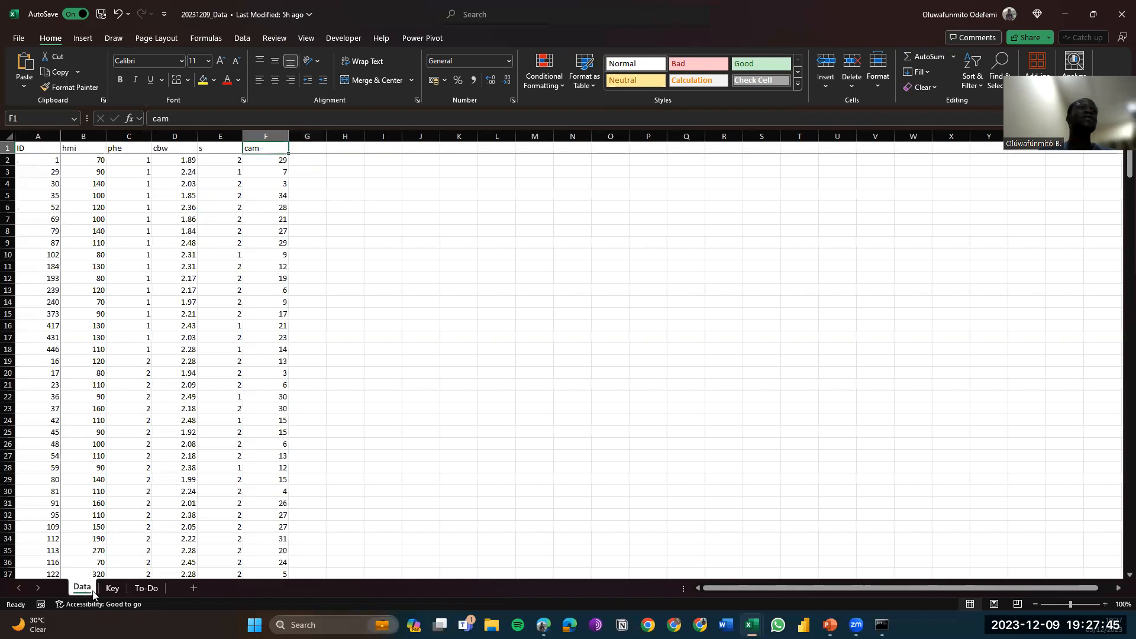
left_click(114, 588)
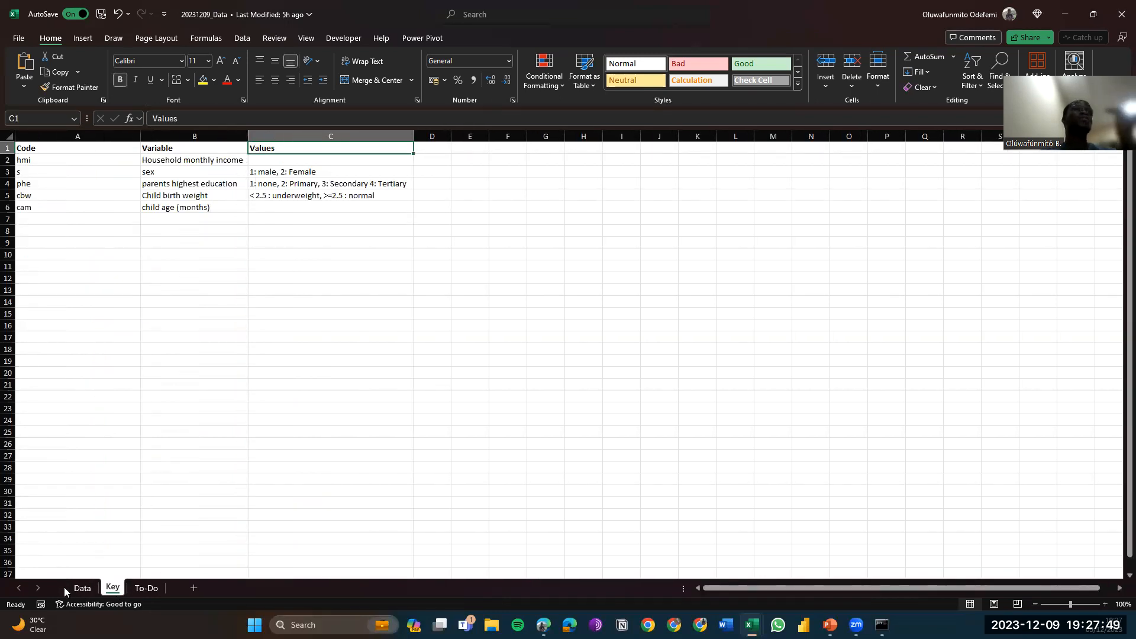
left_click(85, 589)
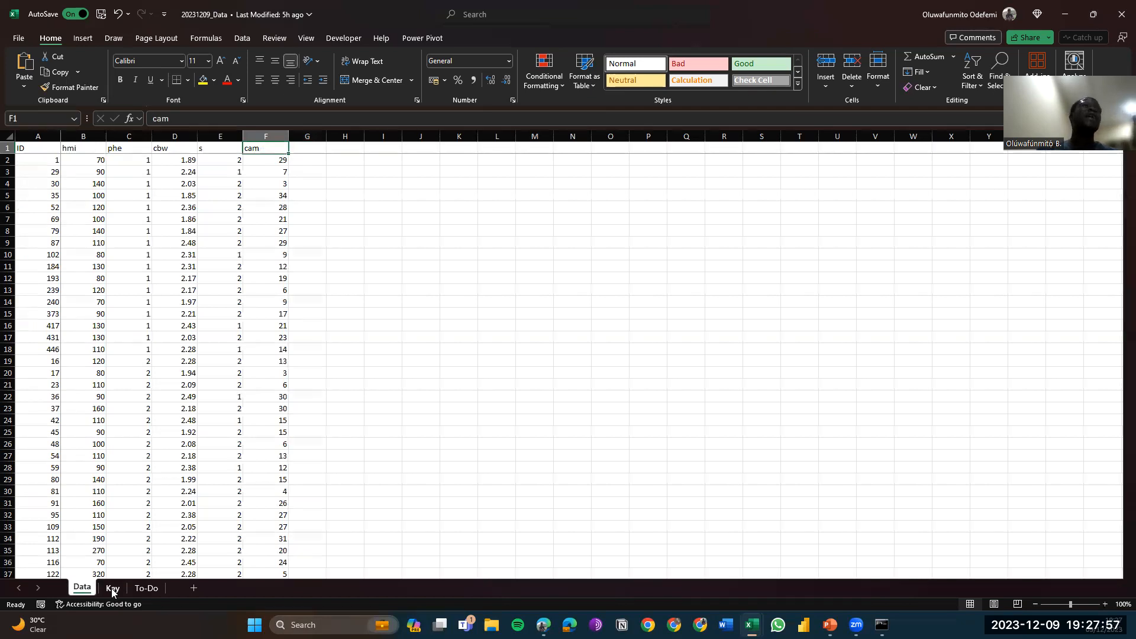
left_click(111, 588)
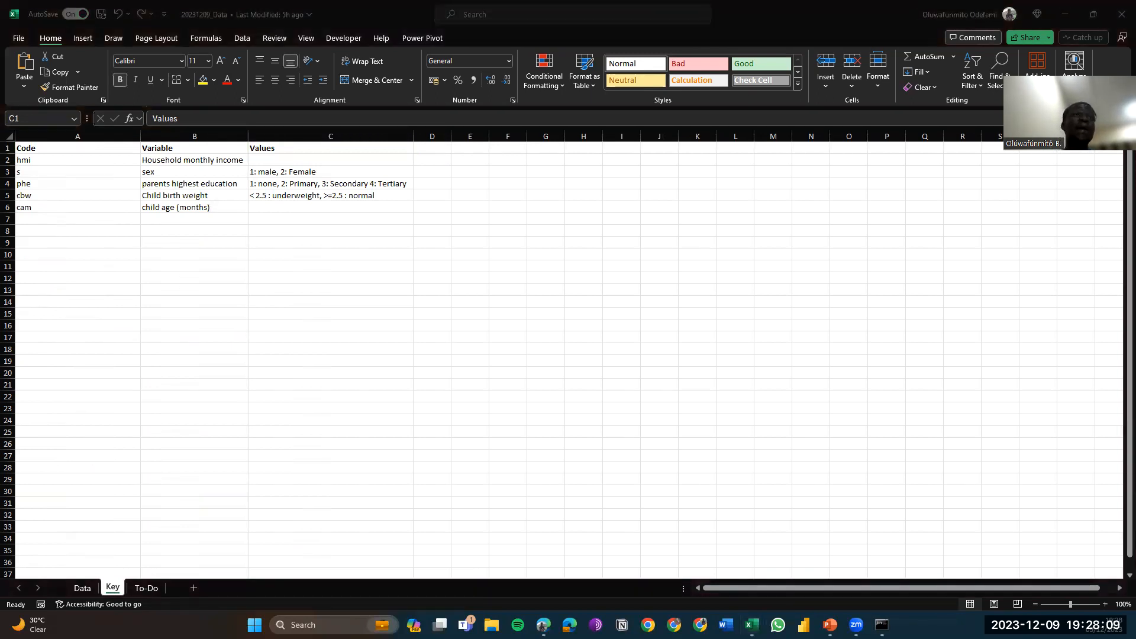
Review the birthweightclass task on the To-Do worksheet and check the cbw column on the Data worksheet against the Key worksheet
left_click(145, 588)
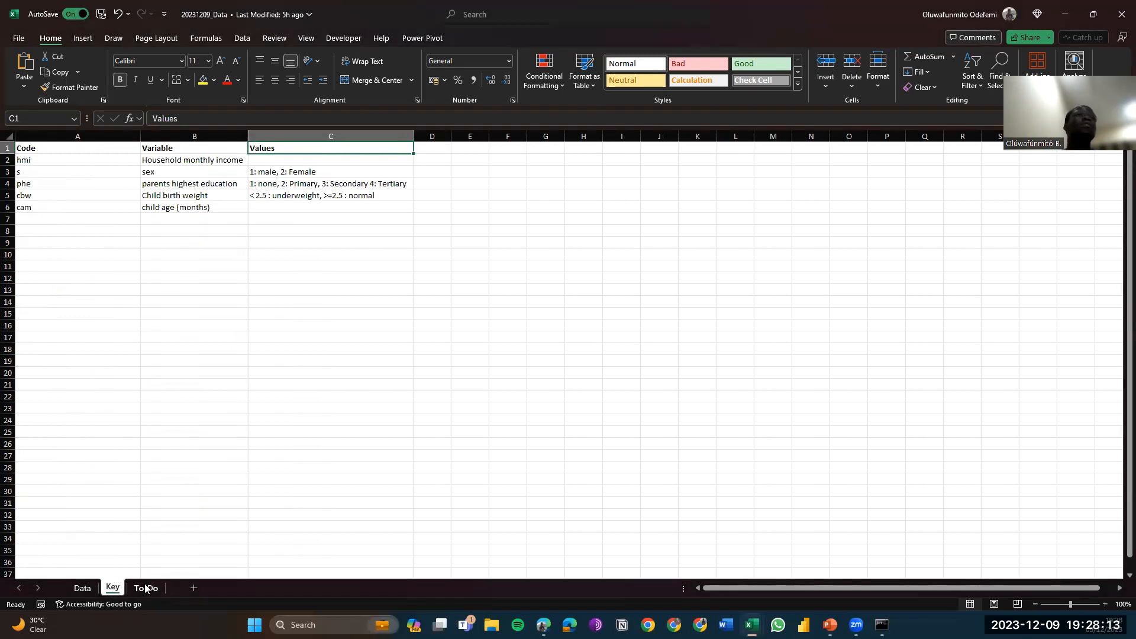
left_click(145, 588)
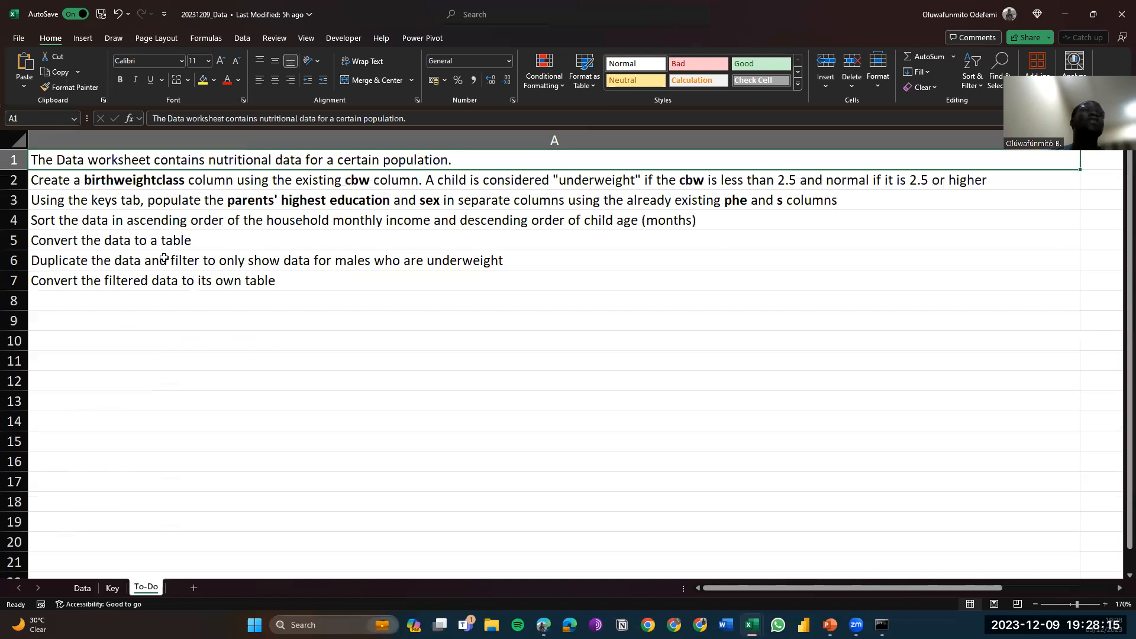
left_click(145, 183)
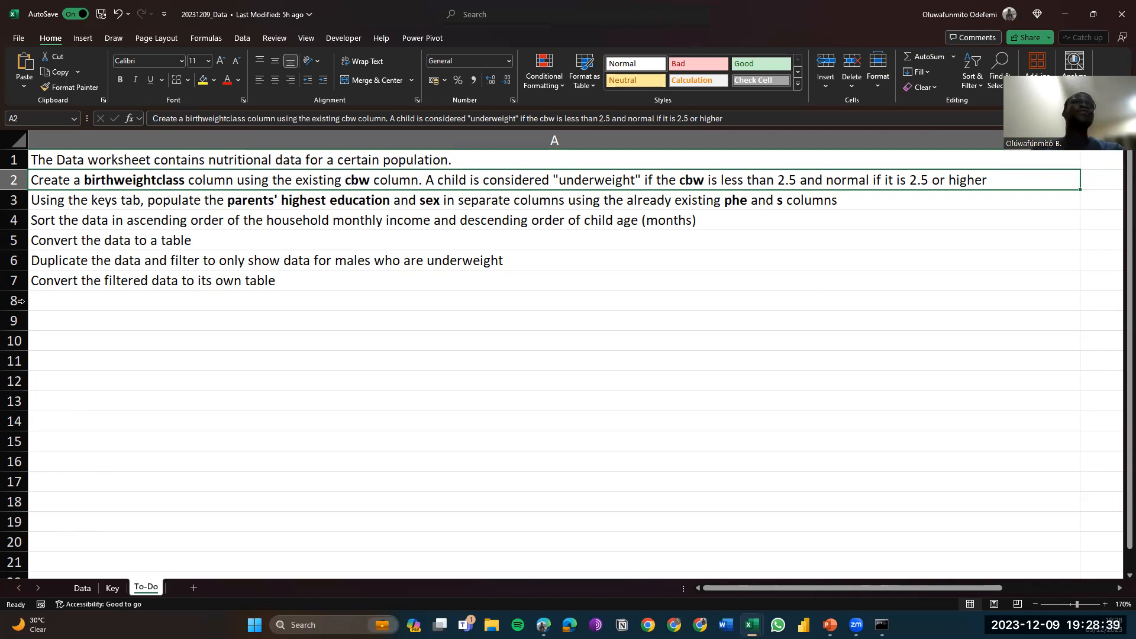
left_click(76, 583)
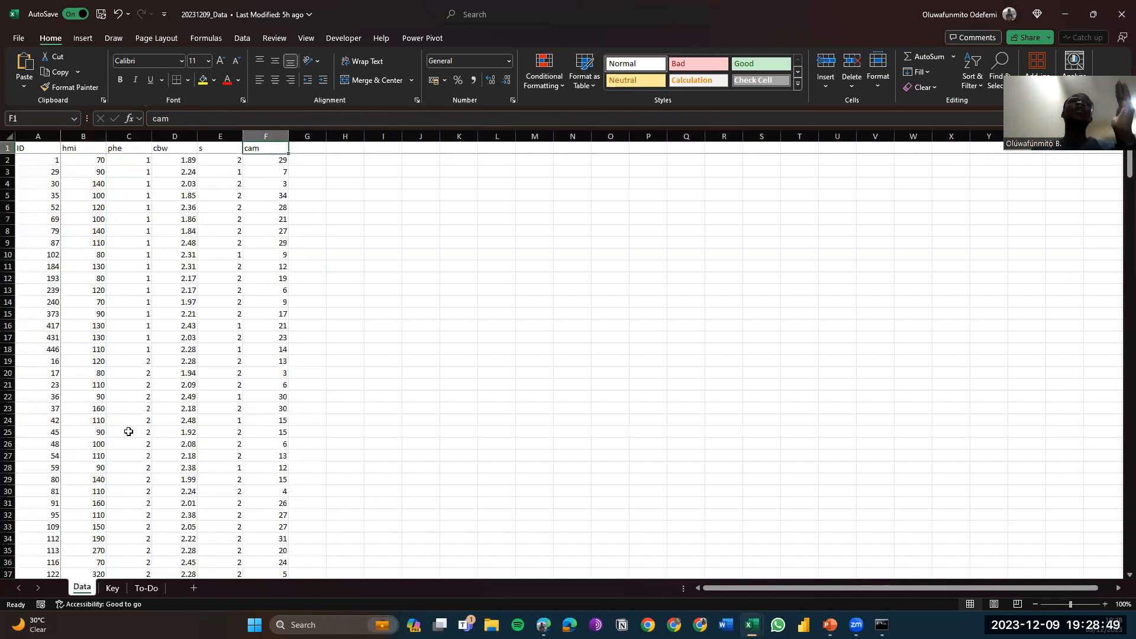
left_click(173, 148)
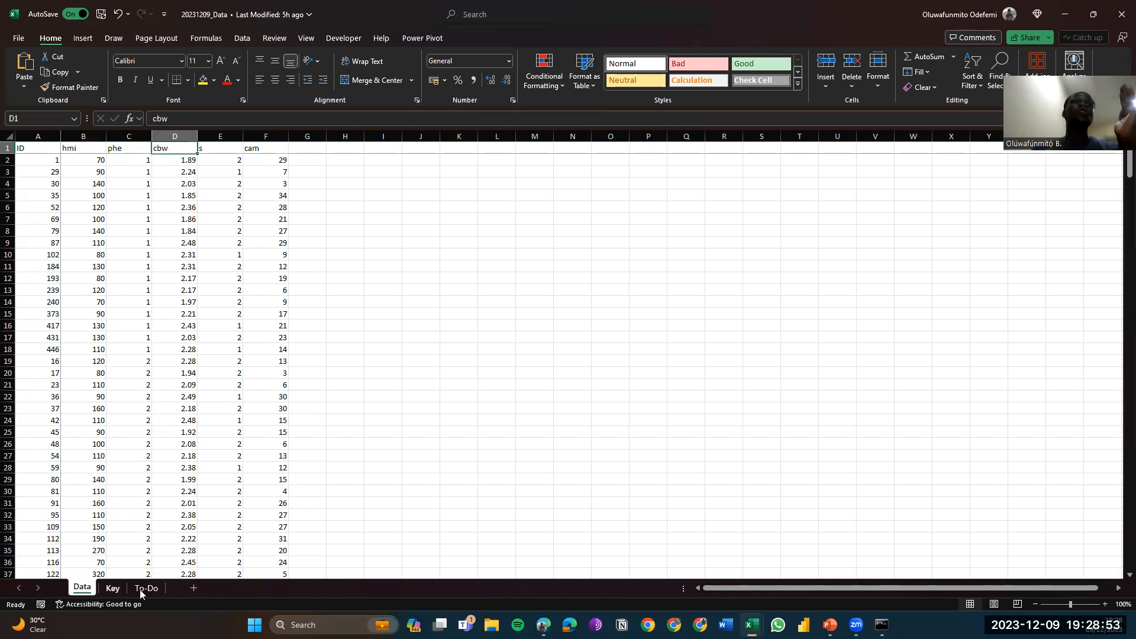
left_click(112, 588)
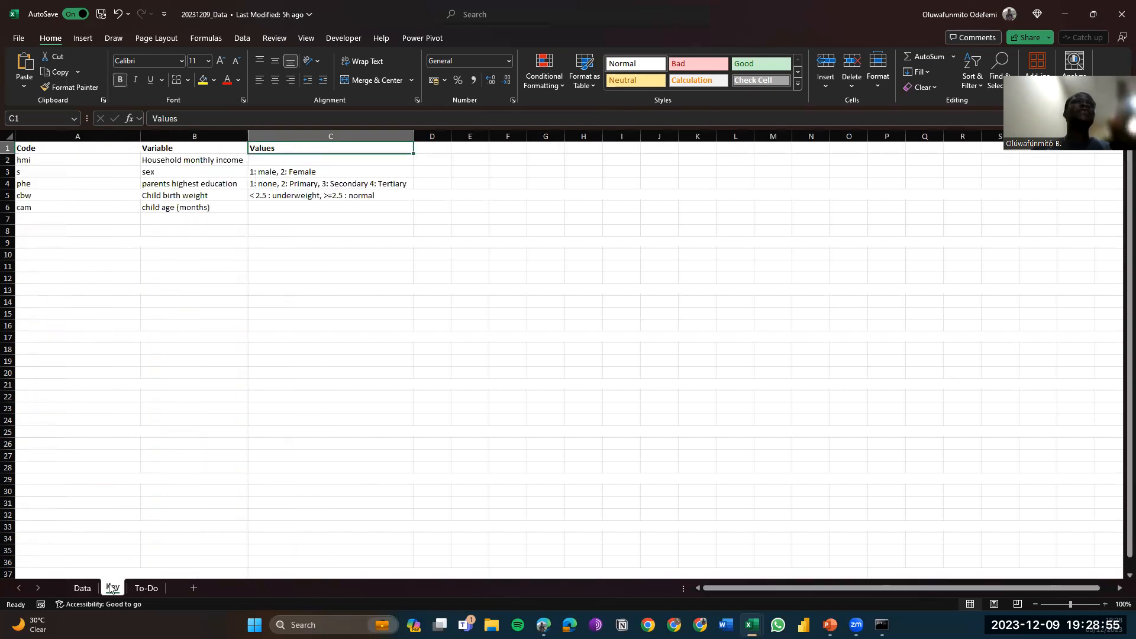
Look over the cbw values in column D of the Data worksheet and the empty column G beside cam
left_click(76, 588)
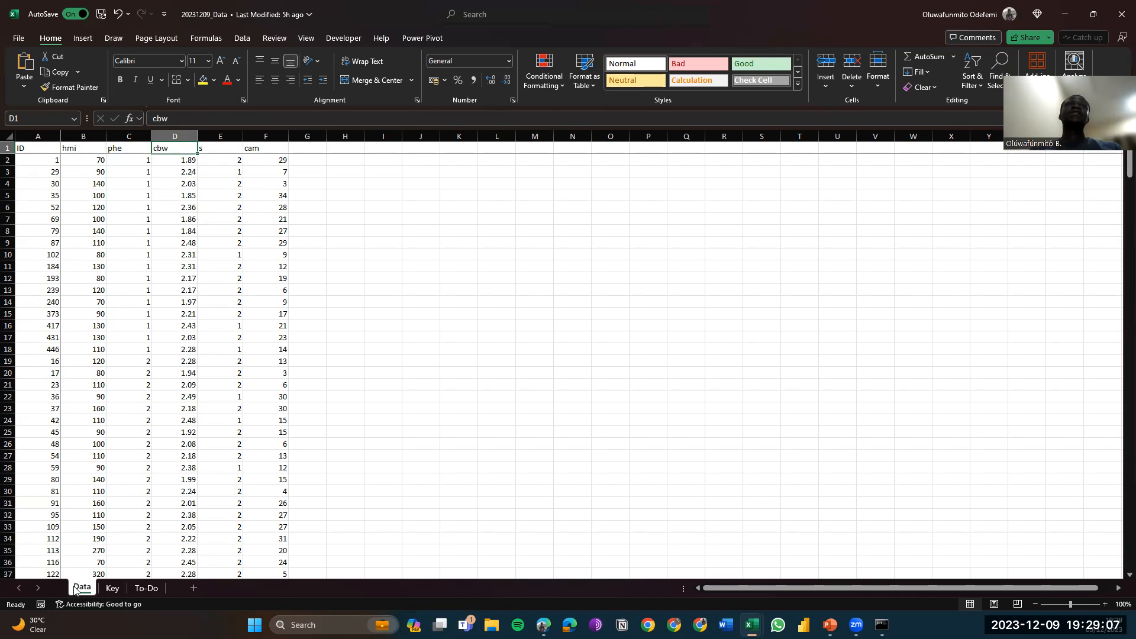
key("Right")
key("Right")
key("Right")
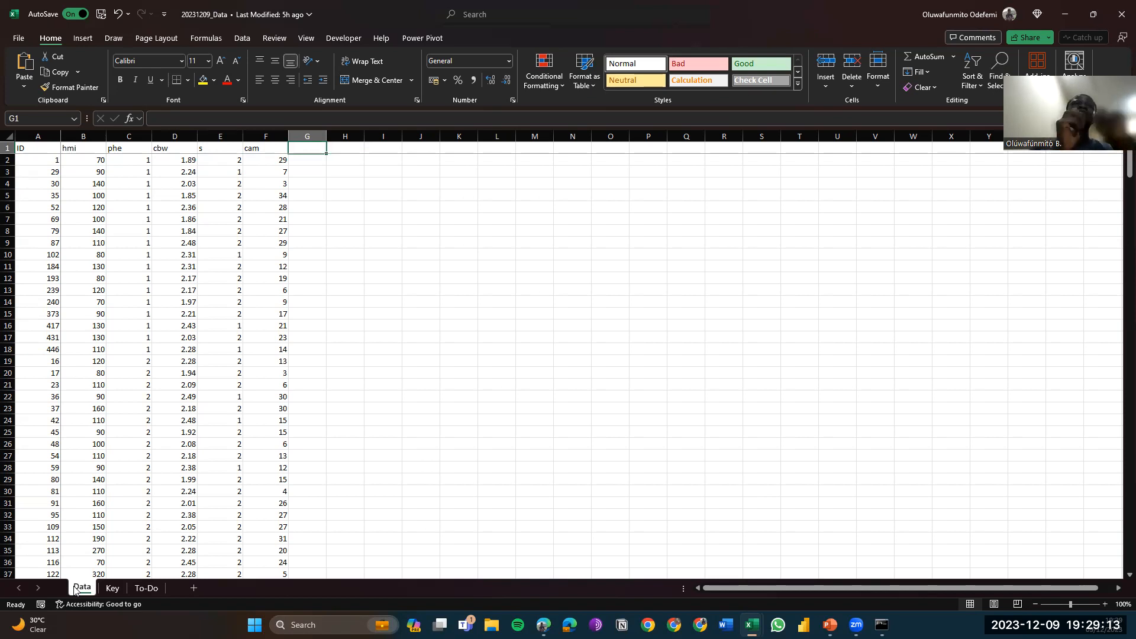
key("Left")
key("Left")
key("Left")
key("Down")
key("Down")
key("Down")
key("Down")
key("Down")
key("Down")
key("Up")
key("Up")
key("Up")
key("Up")
key("Up")
key("Down")
key("Up")
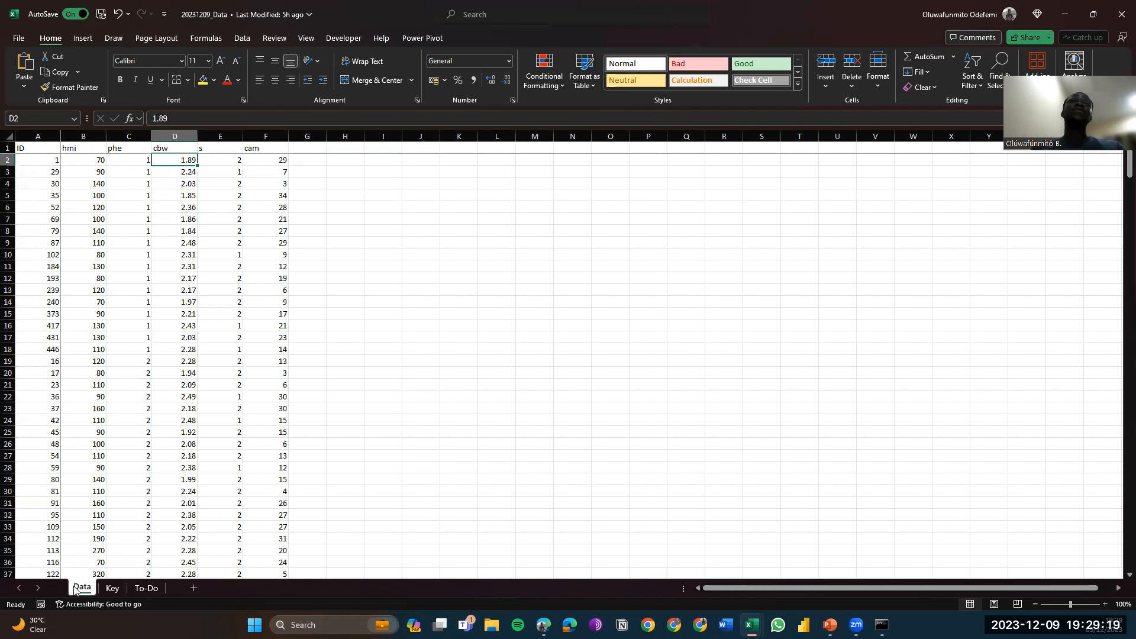
key("Up")
key("Right")
key("Right")
key("Right")
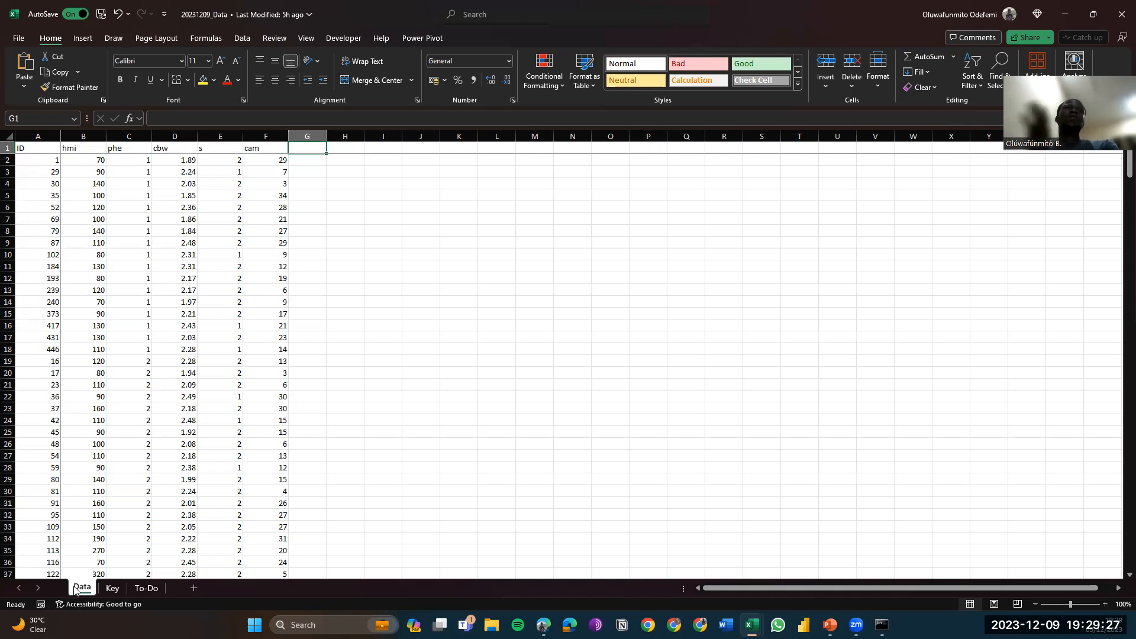
Copy the word birthweightclass from the task text in cell A2 of the To-Do worksheet
left_click(143, 588)
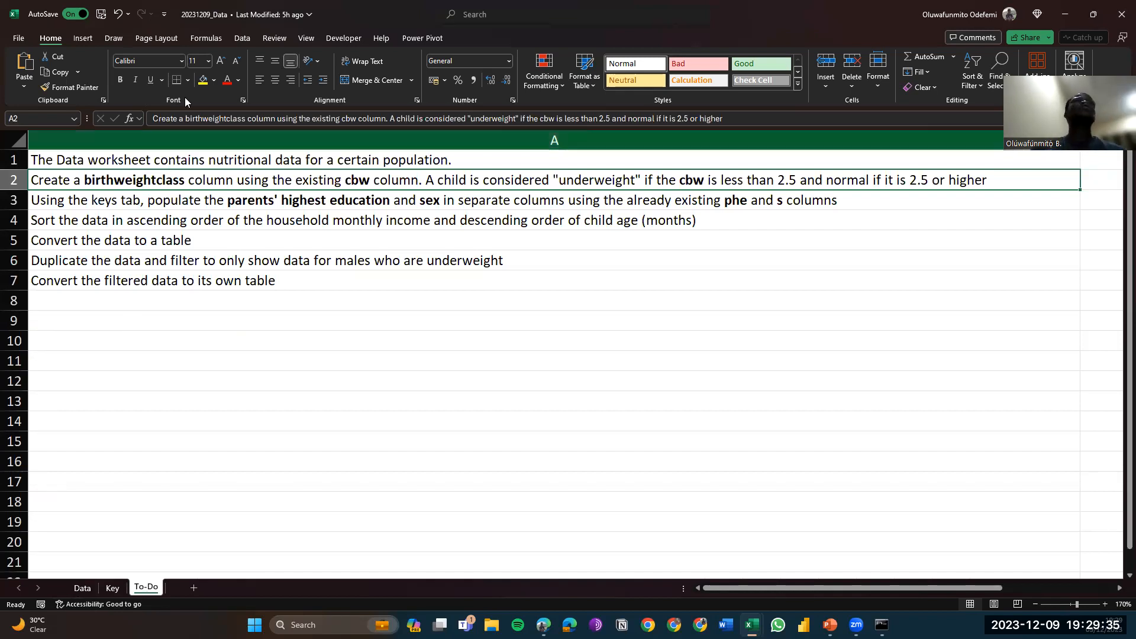
double_click(180, 179)
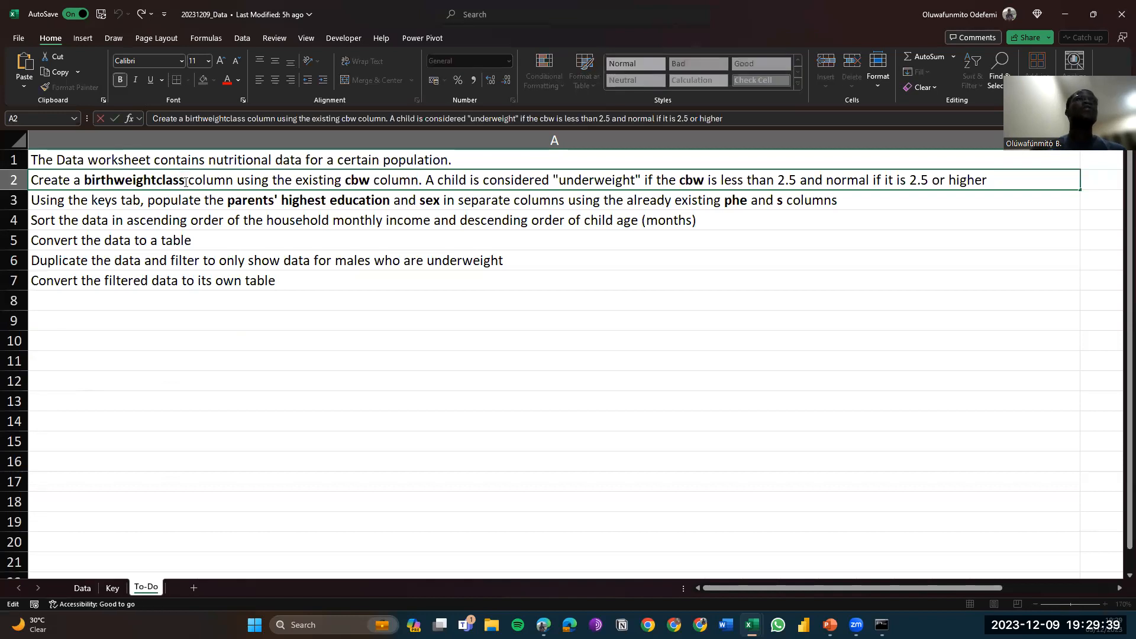
left_click_drag(185, 183, 86, 184)
key("ctrl+c")
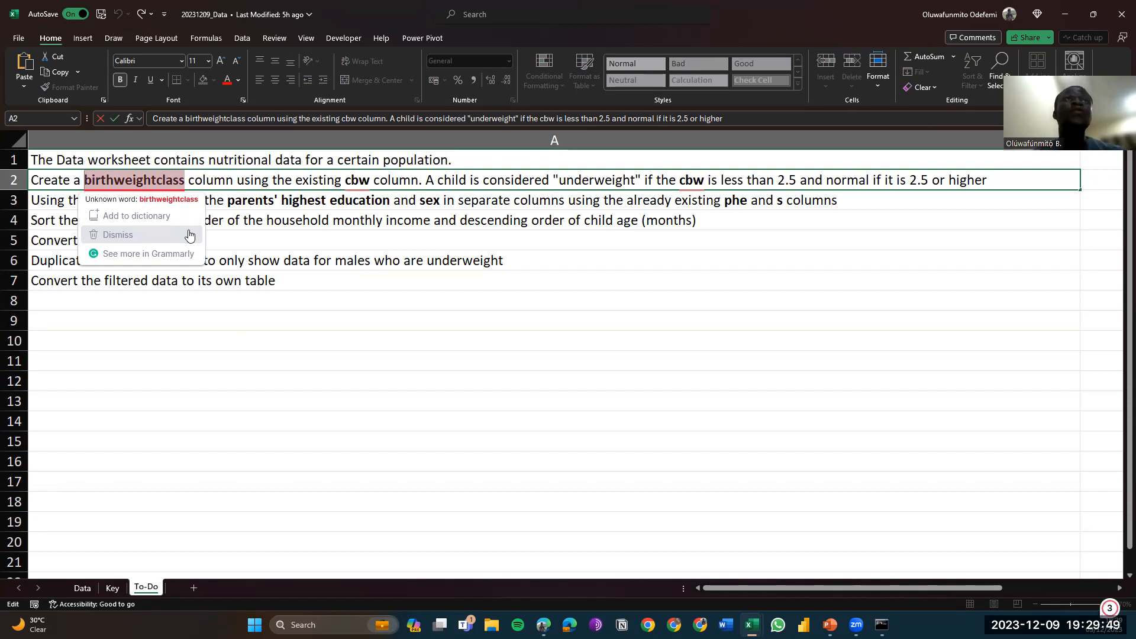
left_click(189, 235)
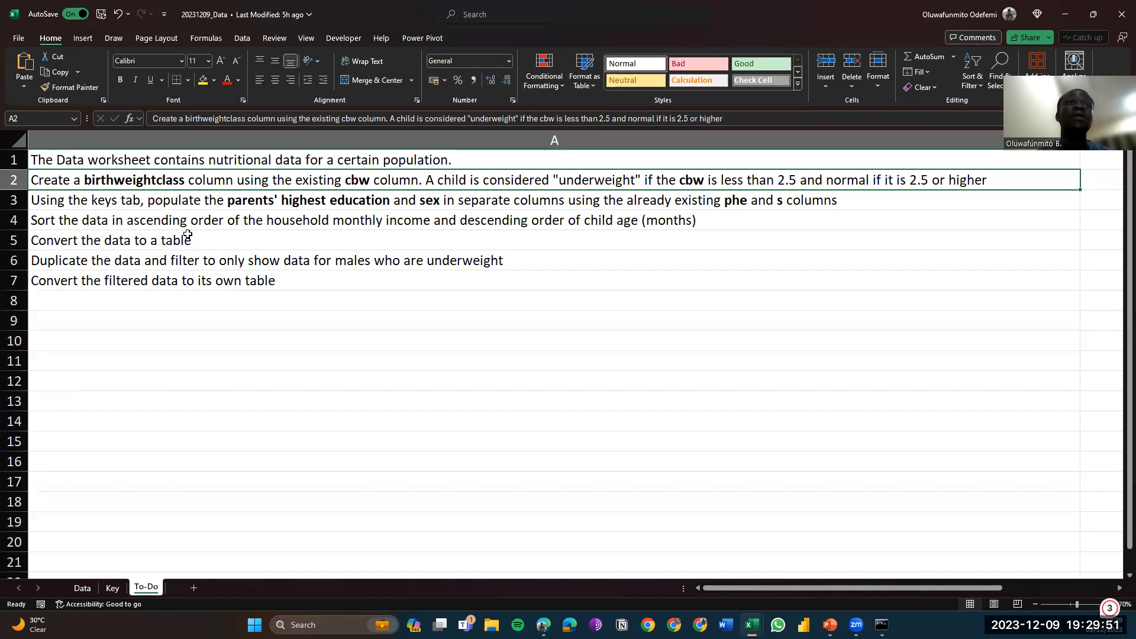
Paste birthweightclass as the header in cell G1 of the Data worksheet and autofit column G to it
left_click(81, 586)
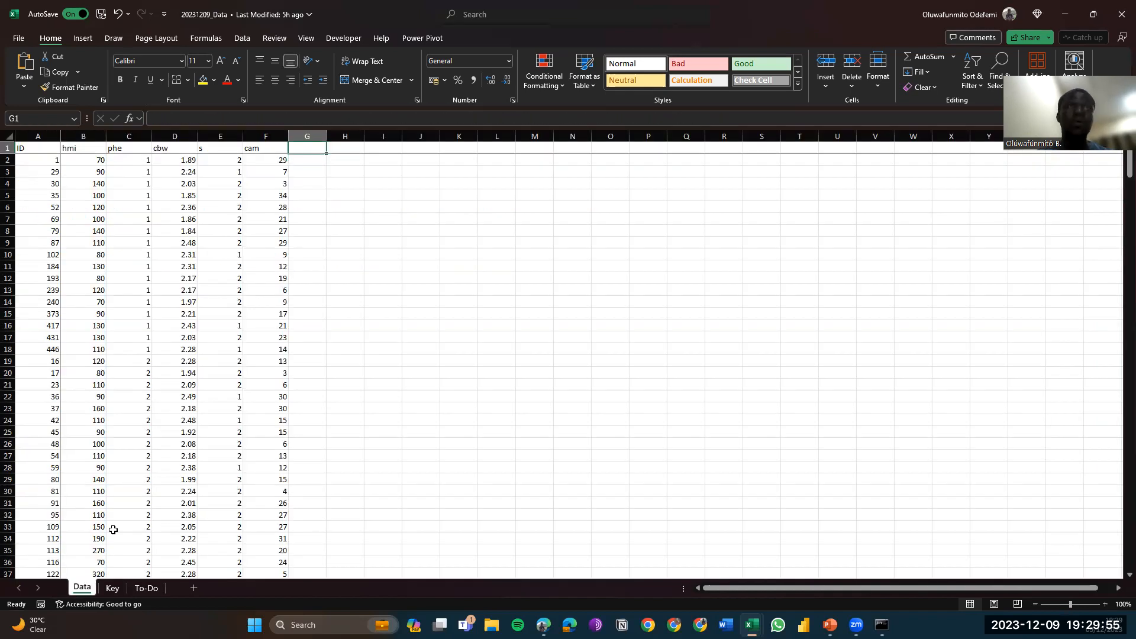
left_click(233, 119)
key("ctrl+v")
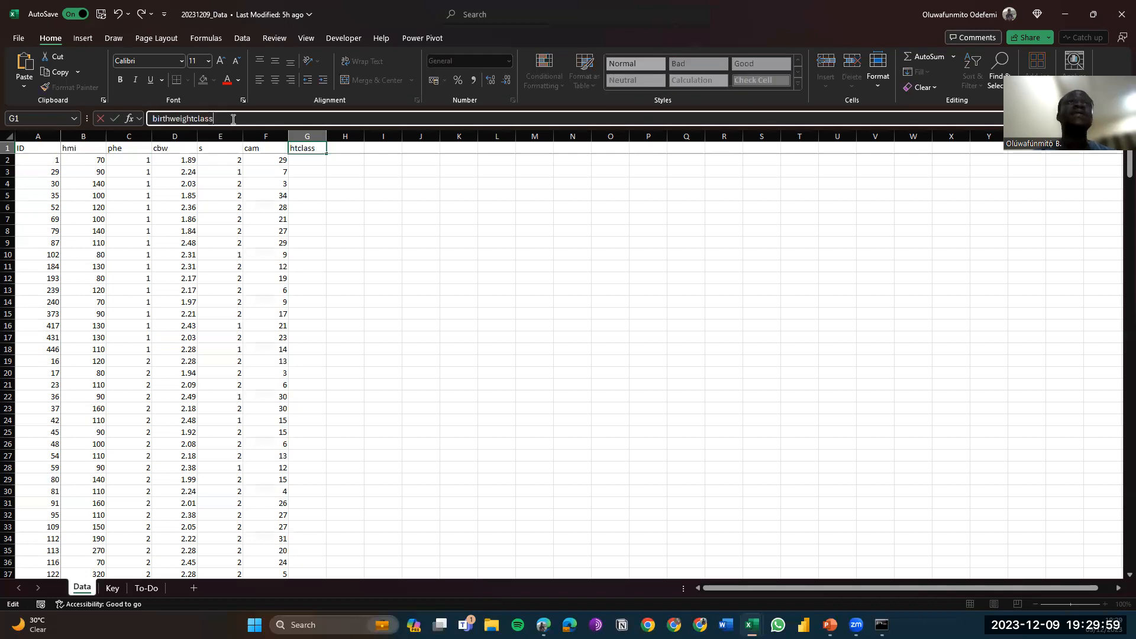
key("Tab")
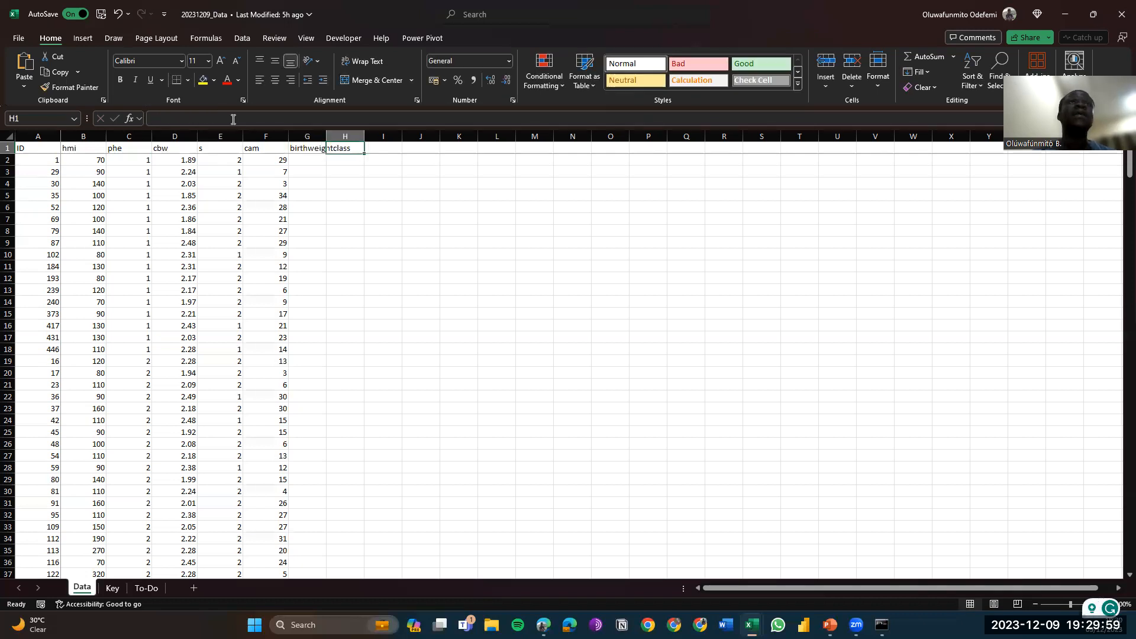
double_click(325, 133)
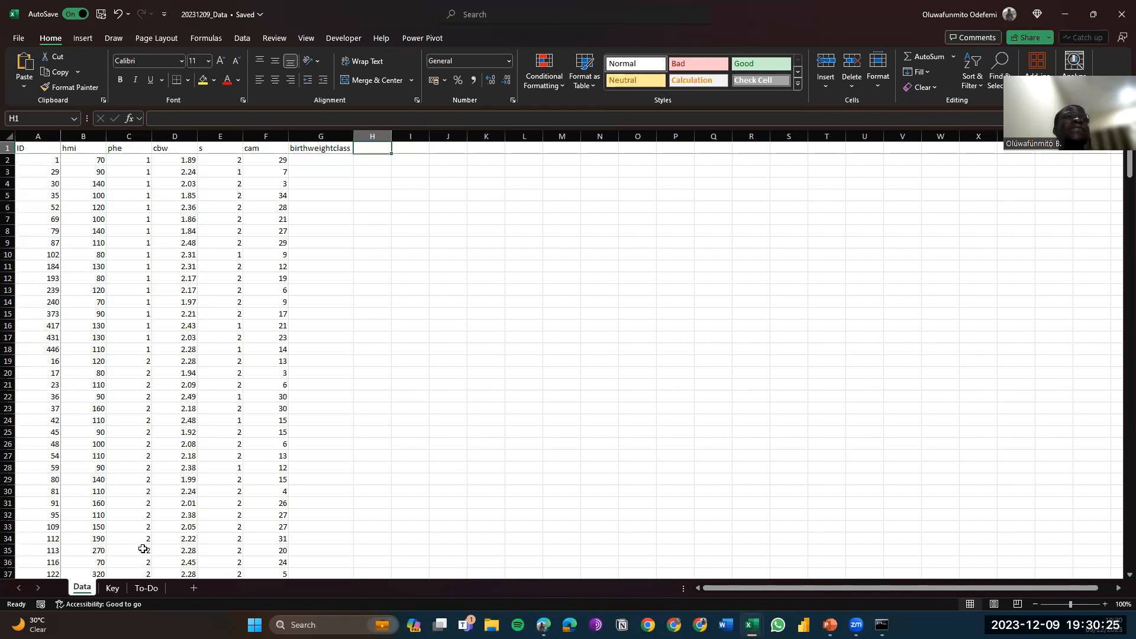
Check the To-Do task and the Key worksheet's cbw classes against cells G2 and D2 on the Data worksheet
left_click(142, 588)
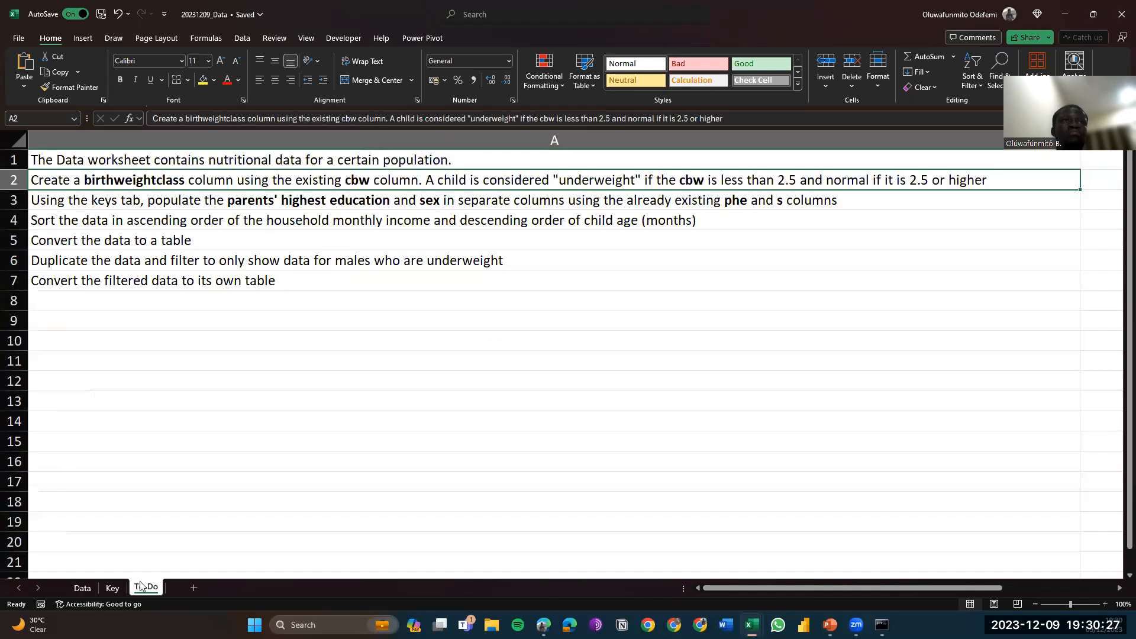
left_click(110, 588)
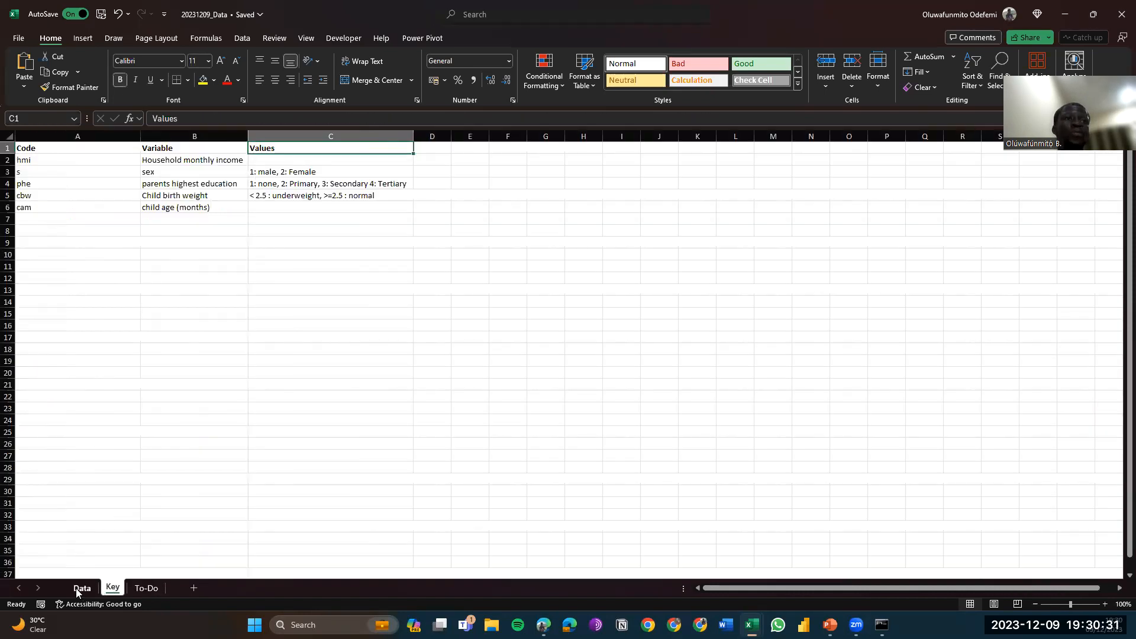
left_click(80, 588)
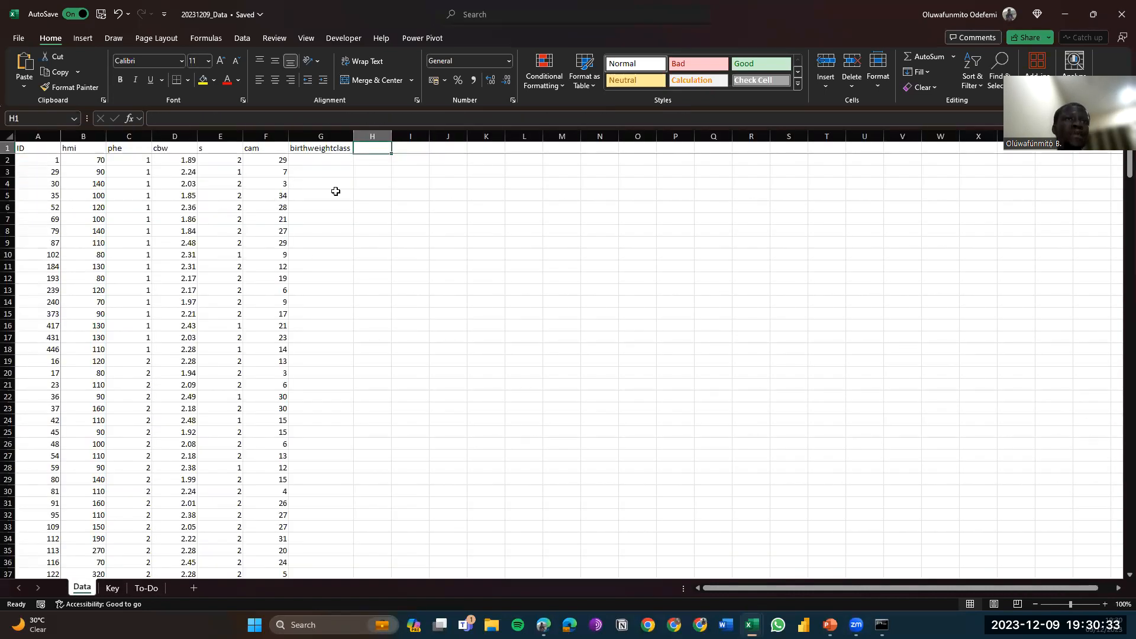
left_click(308, 161)
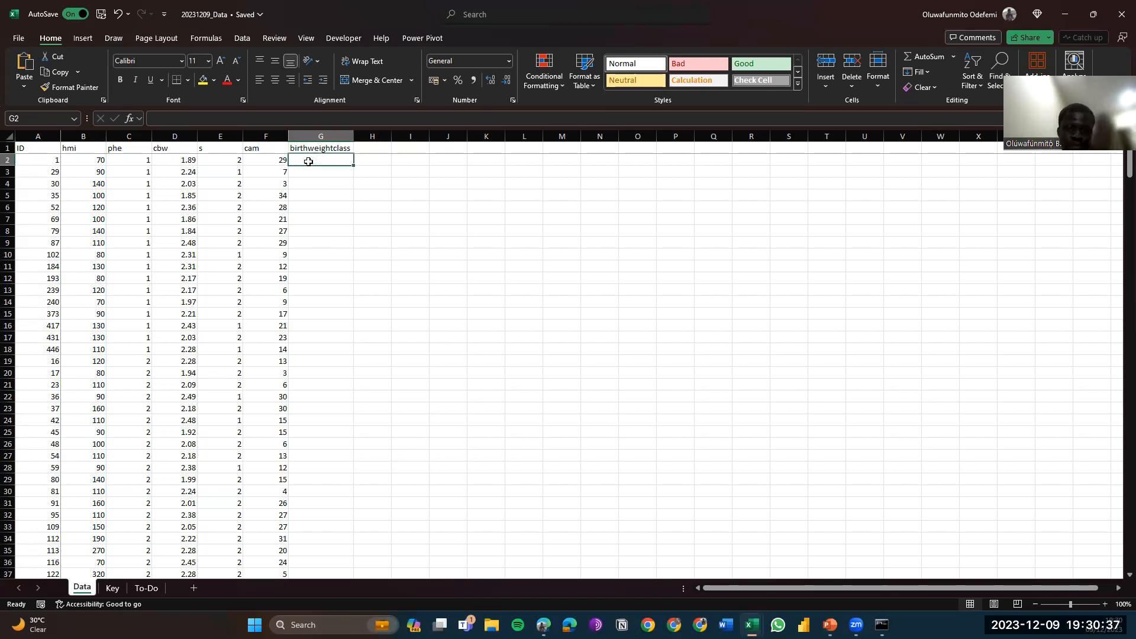
left_click(176, 162)
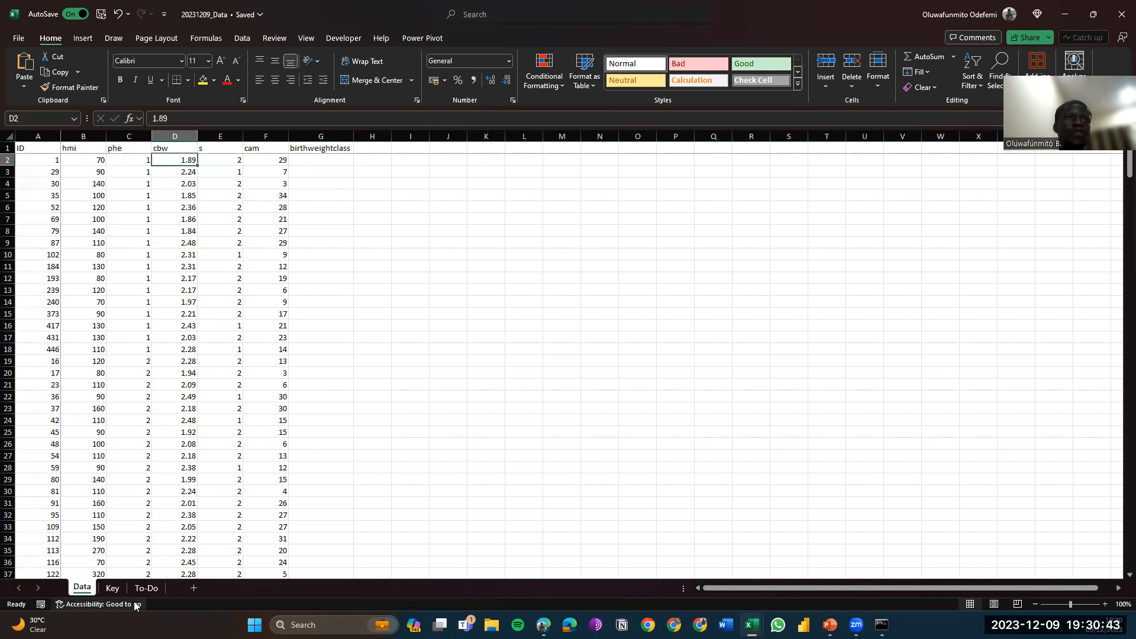
Put quotation marks around the word normal in the task text in cell A2 of the To-Do worksheet
left_click(145, 588)
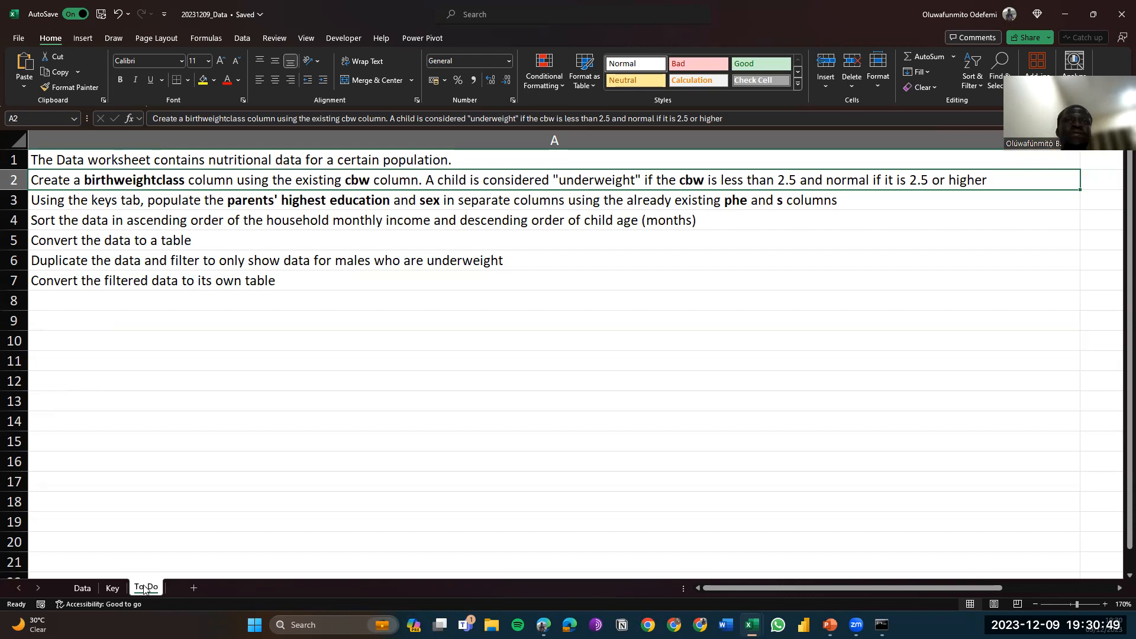
double_click(823, 178)
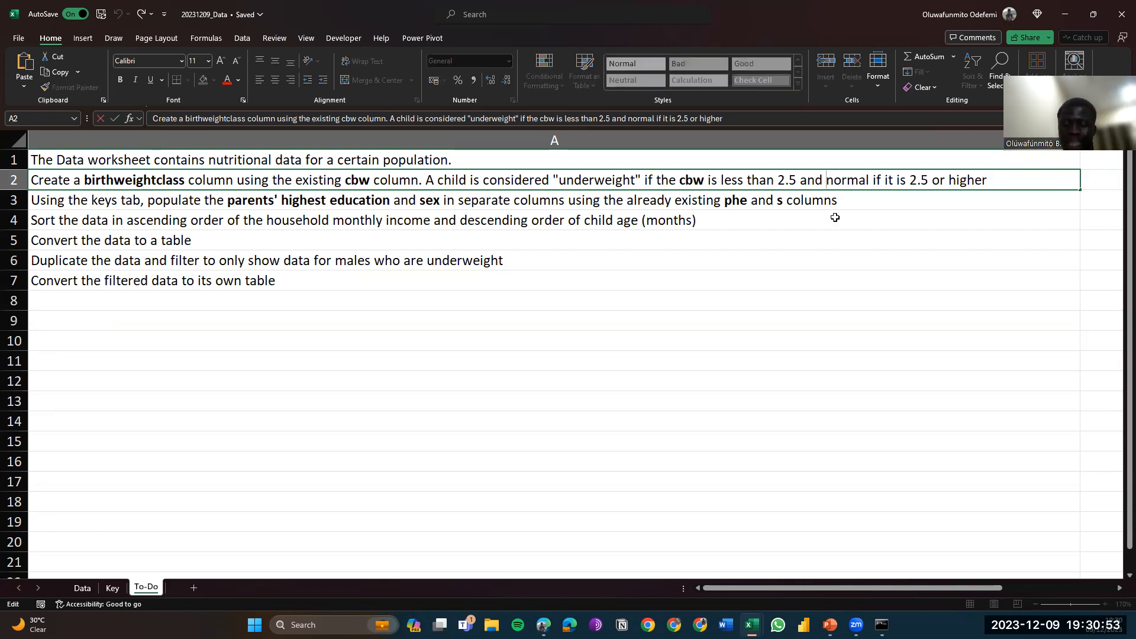
type("\"")
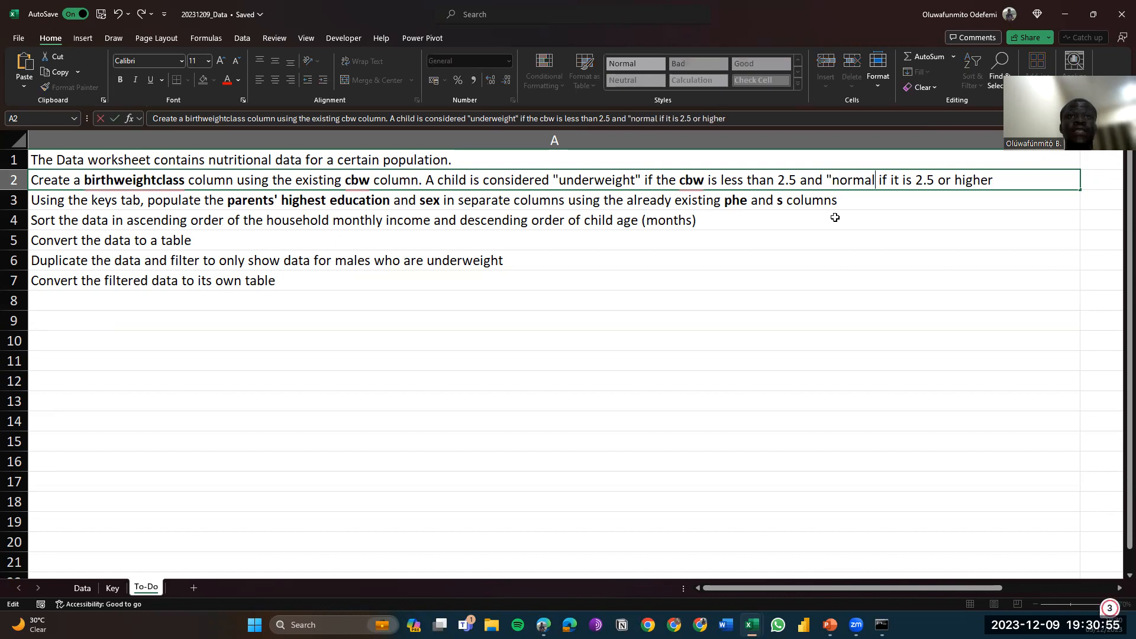
type("\"")
key("Return")
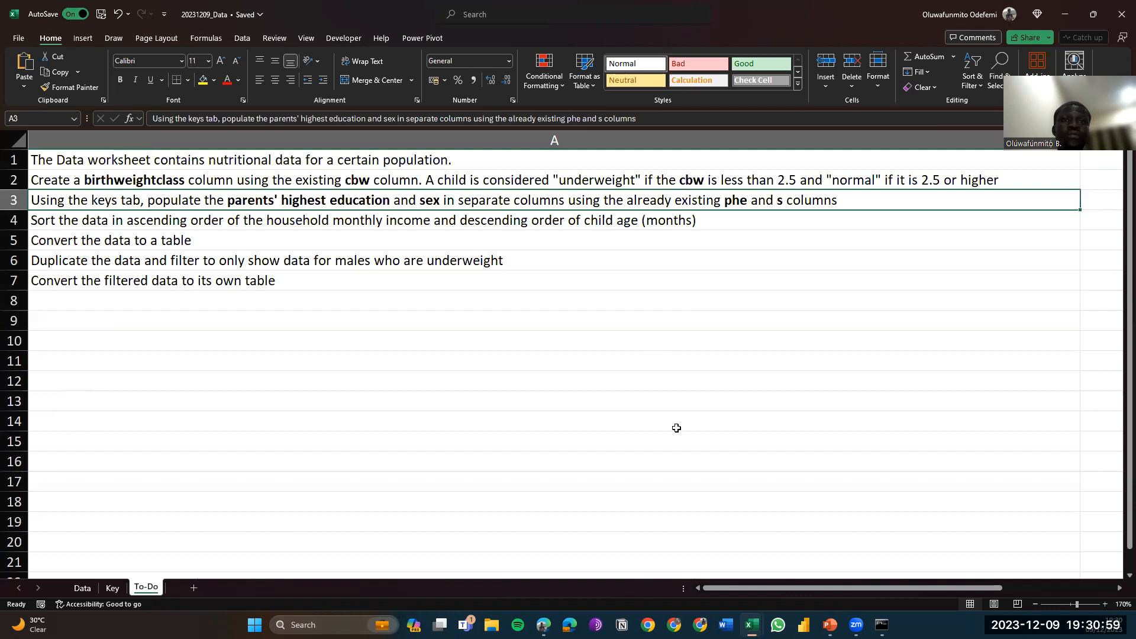
Switch to the PowerPoint slide show to review the Day 6 learning outcomes and return to the Excel workbook
mouse_move(829, 625)
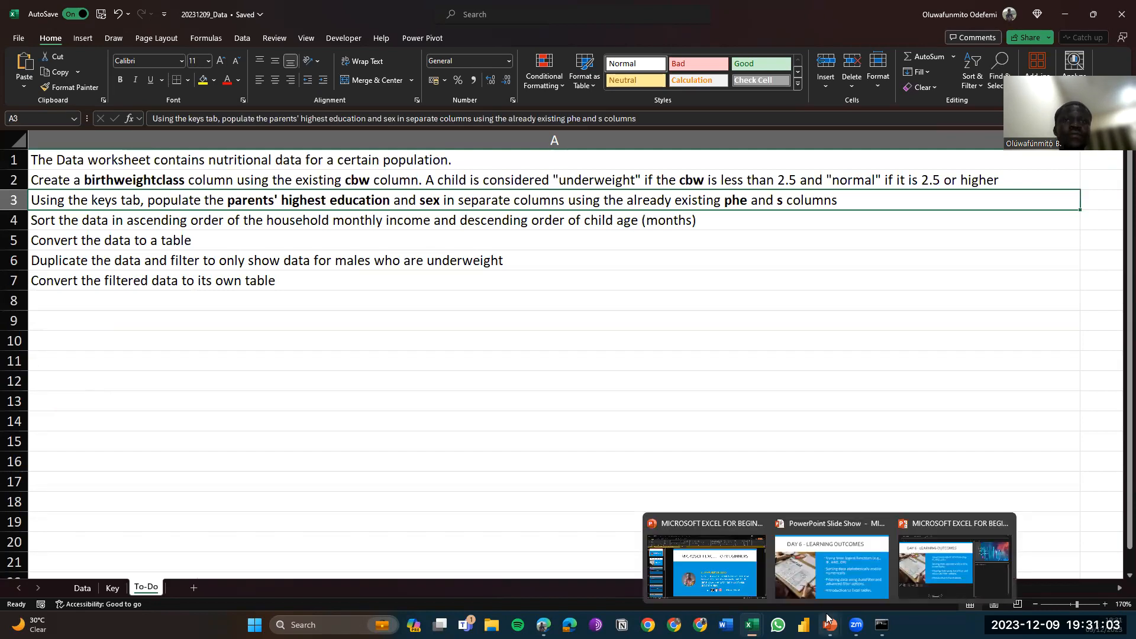
left_click(817, 578)
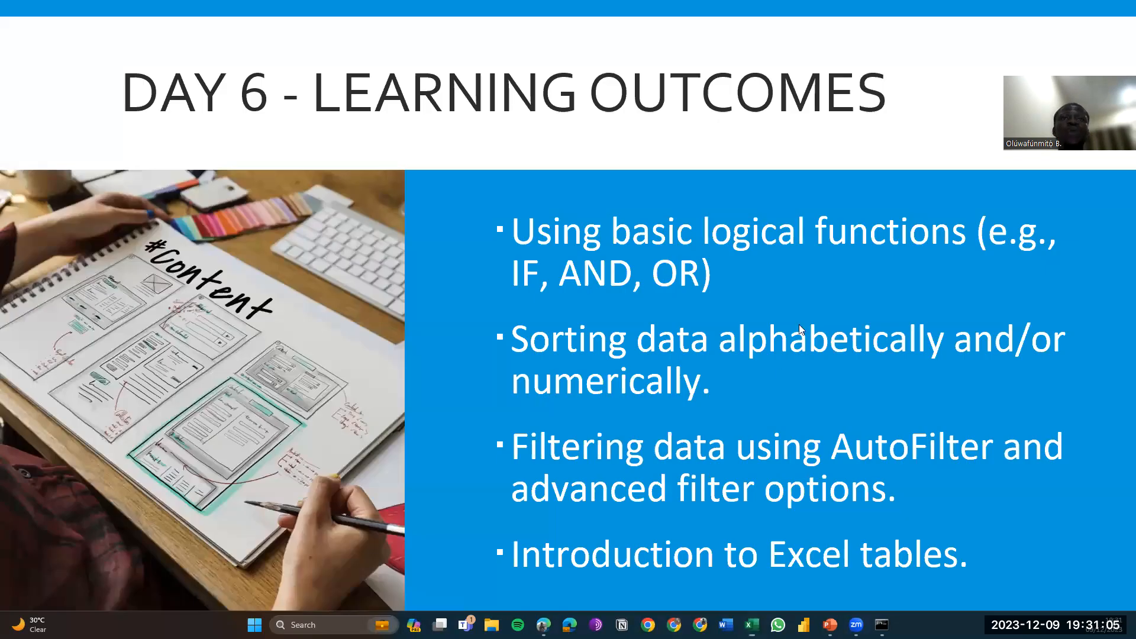
left_click(717, 247)
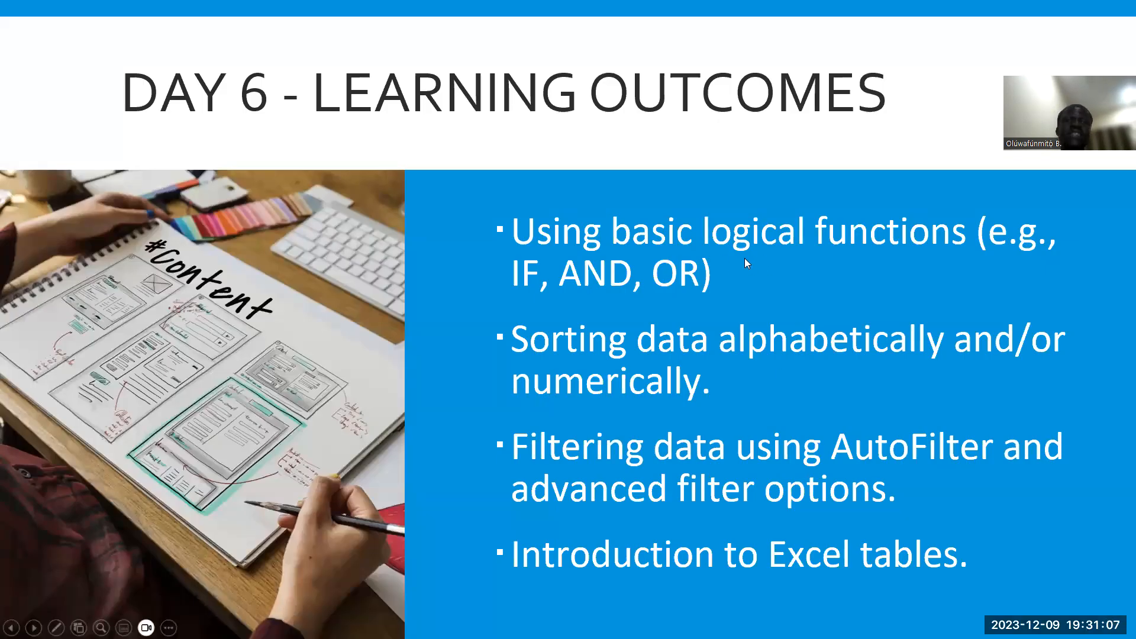
key("alt+Tab")
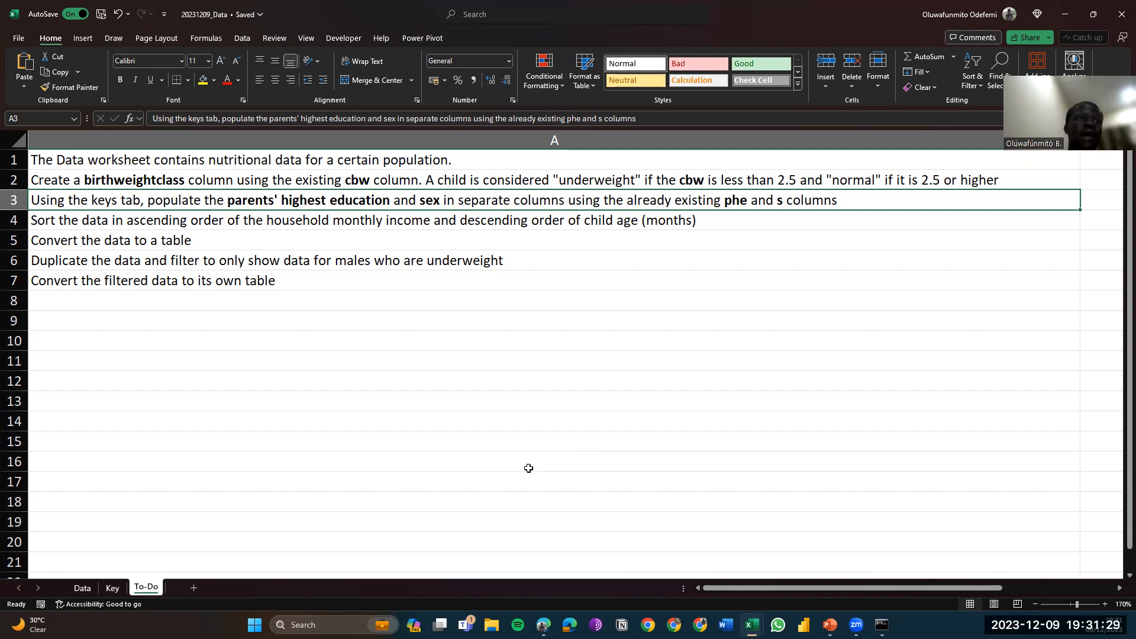
Enter =IF(D2 < 2.5, "underweight", "normal") in cell G2 of the Data worksheet and fill it down the birthweightclass column
left_click(92, 588)
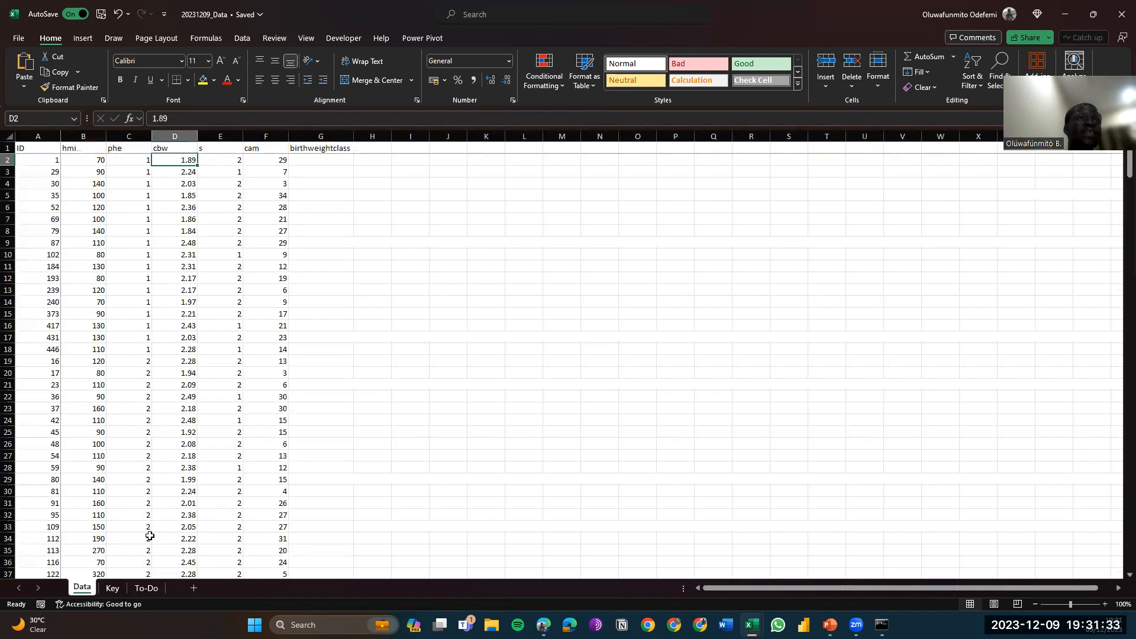
left_click(315, 163)
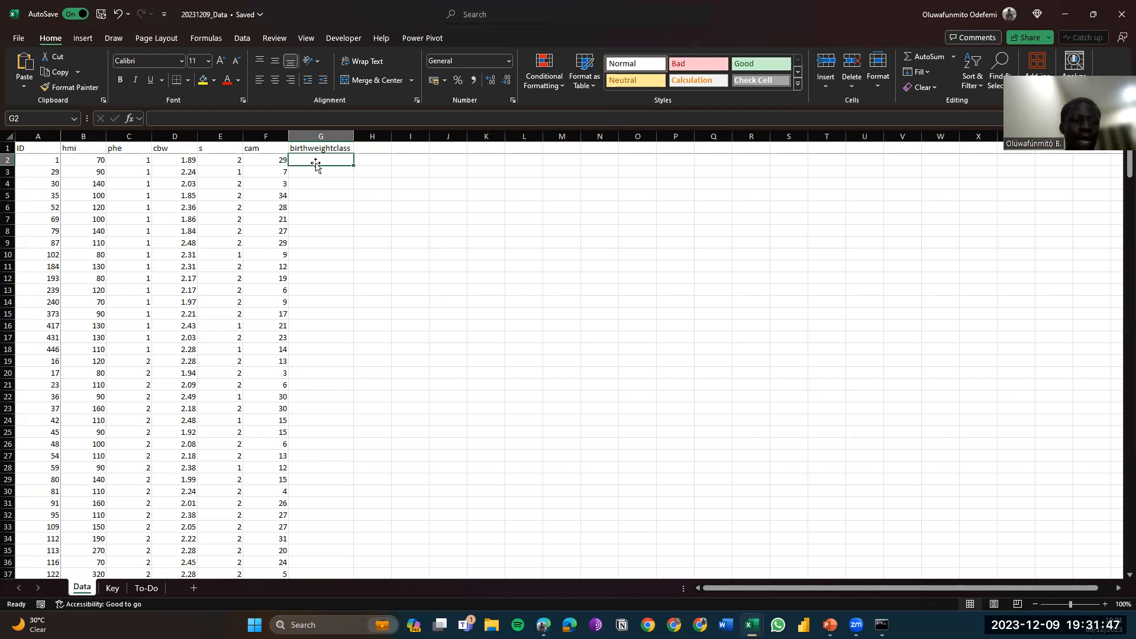
type("=")
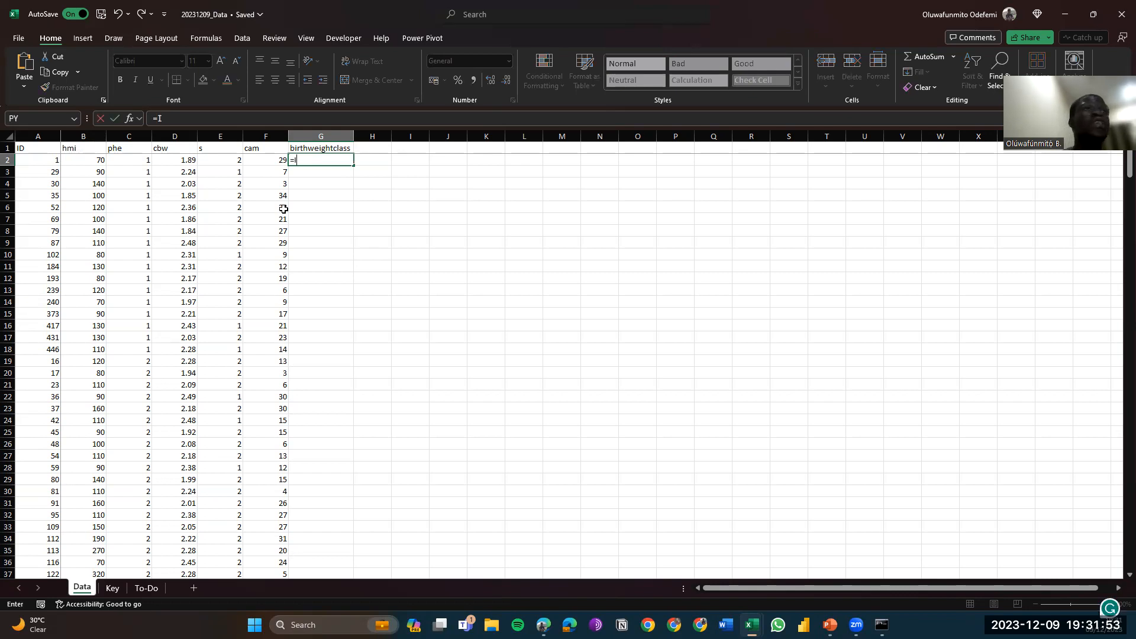
type("IF")
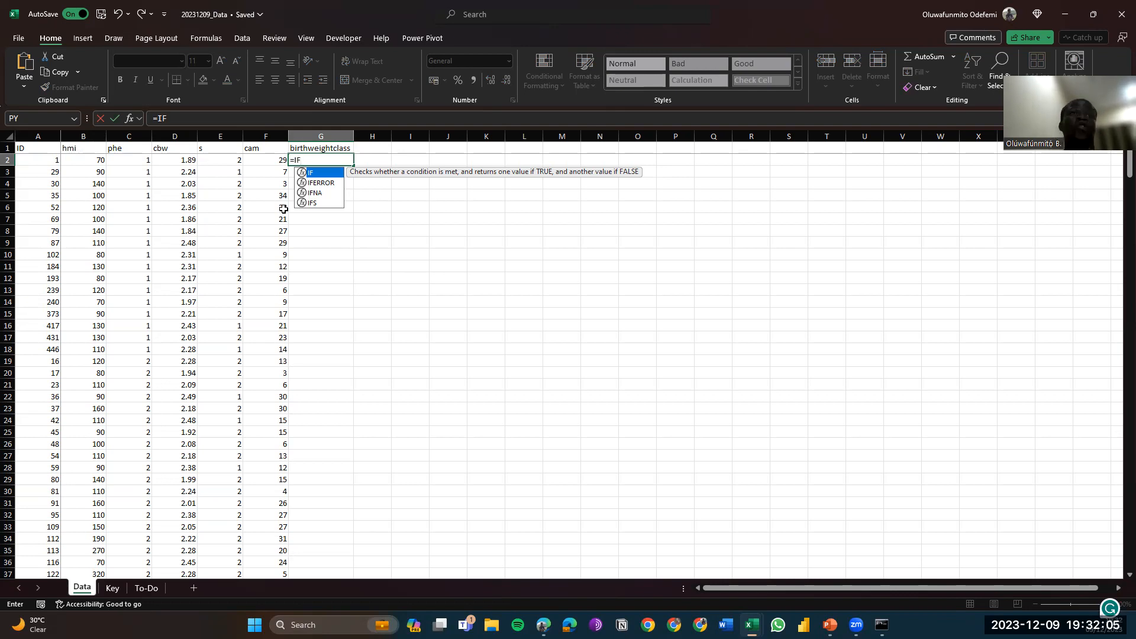
type("(")
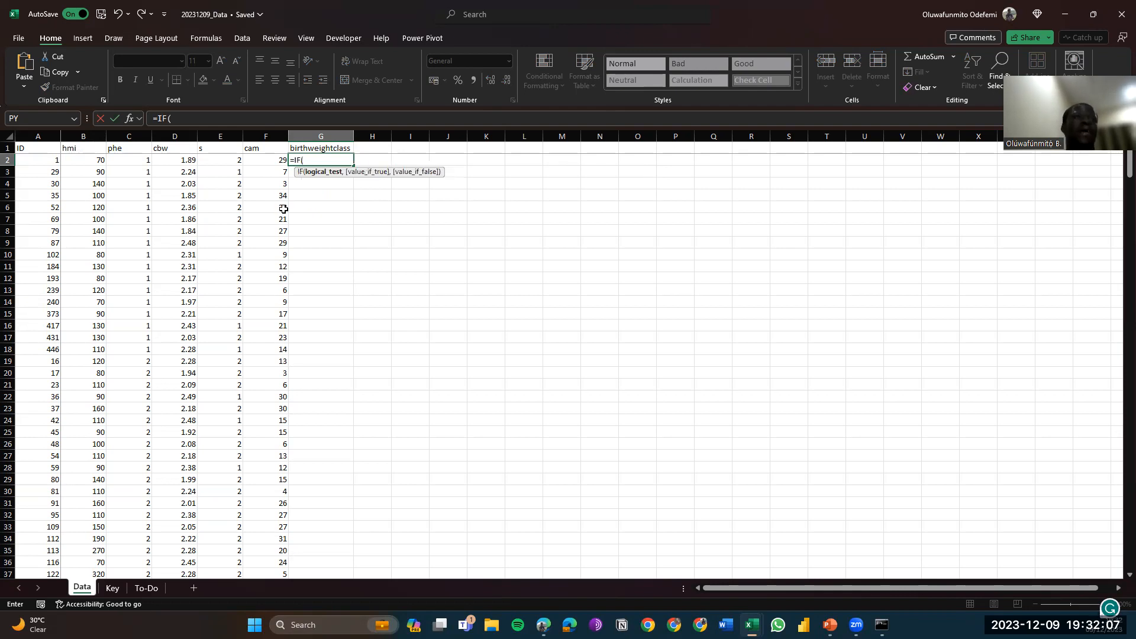
left_click(178, 160)
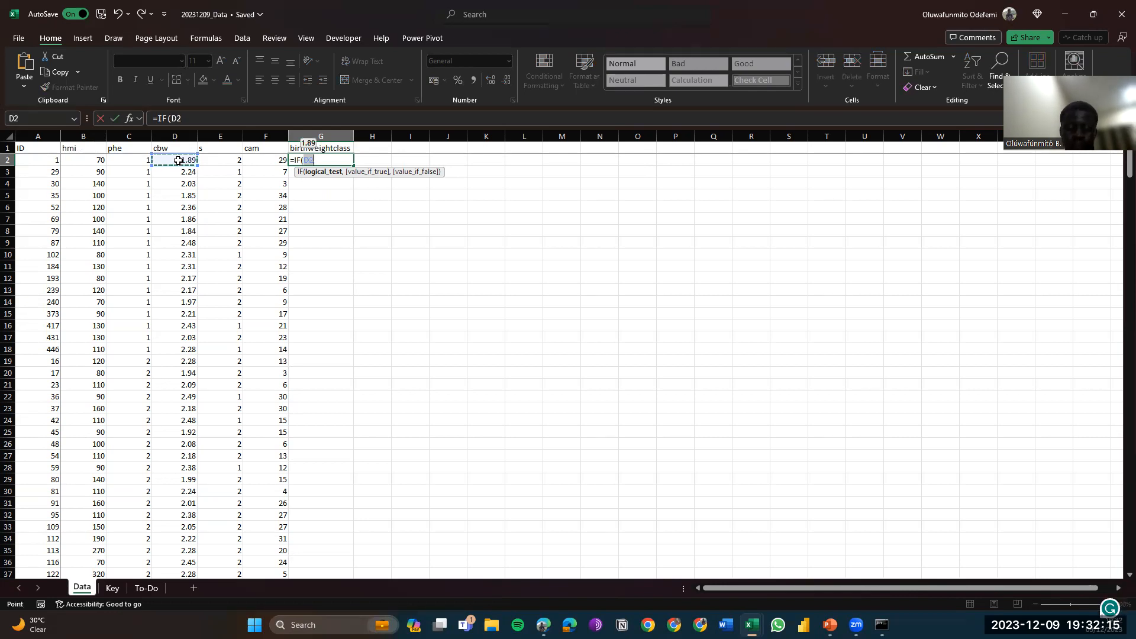
type("<")
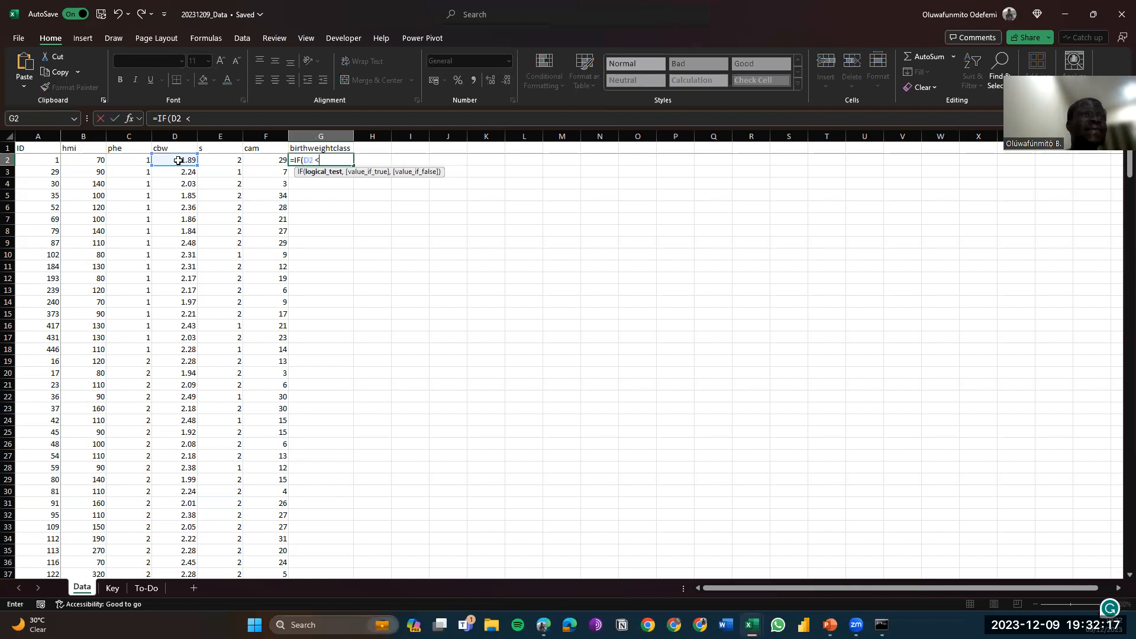
type(" 2.5")
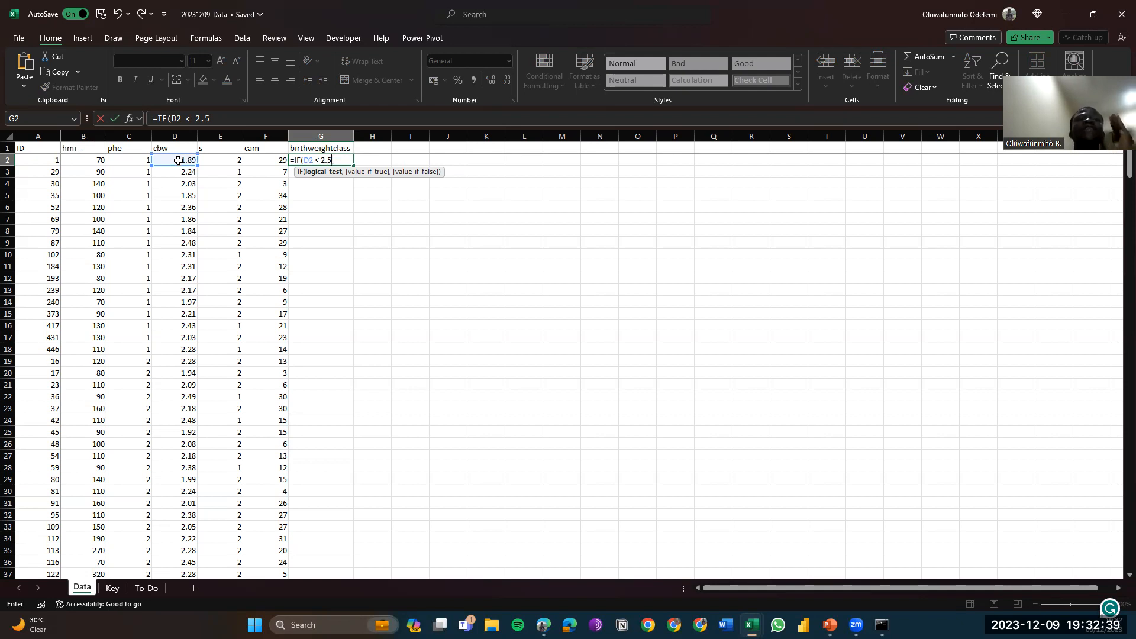
type(", \"u")
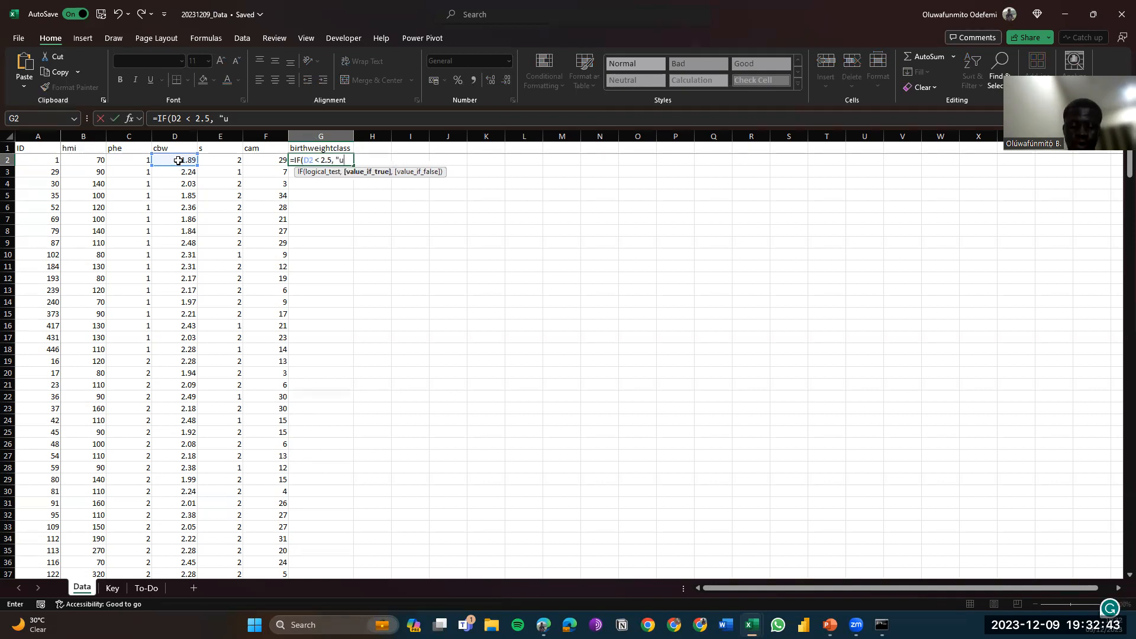
type("nderweight\",")
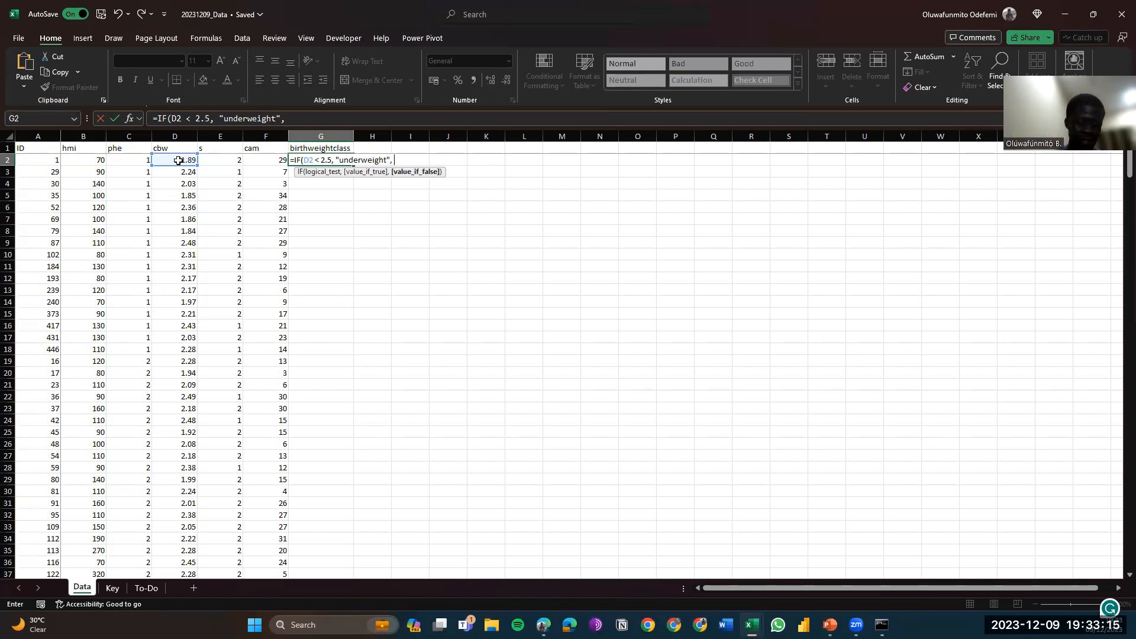
type("\"normal")
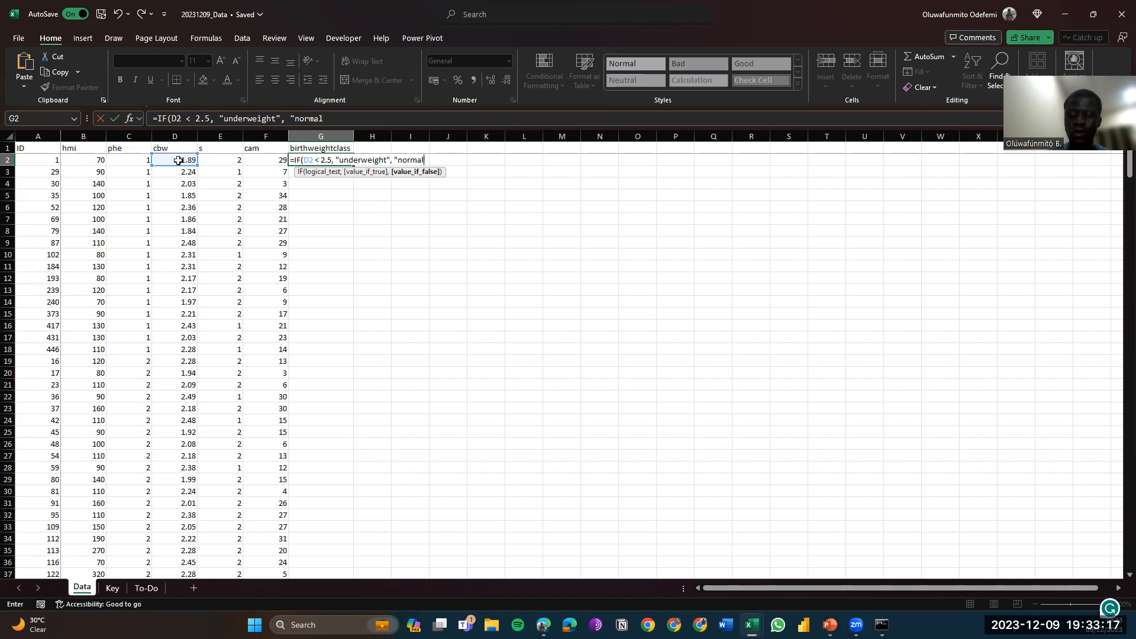
type("\"")
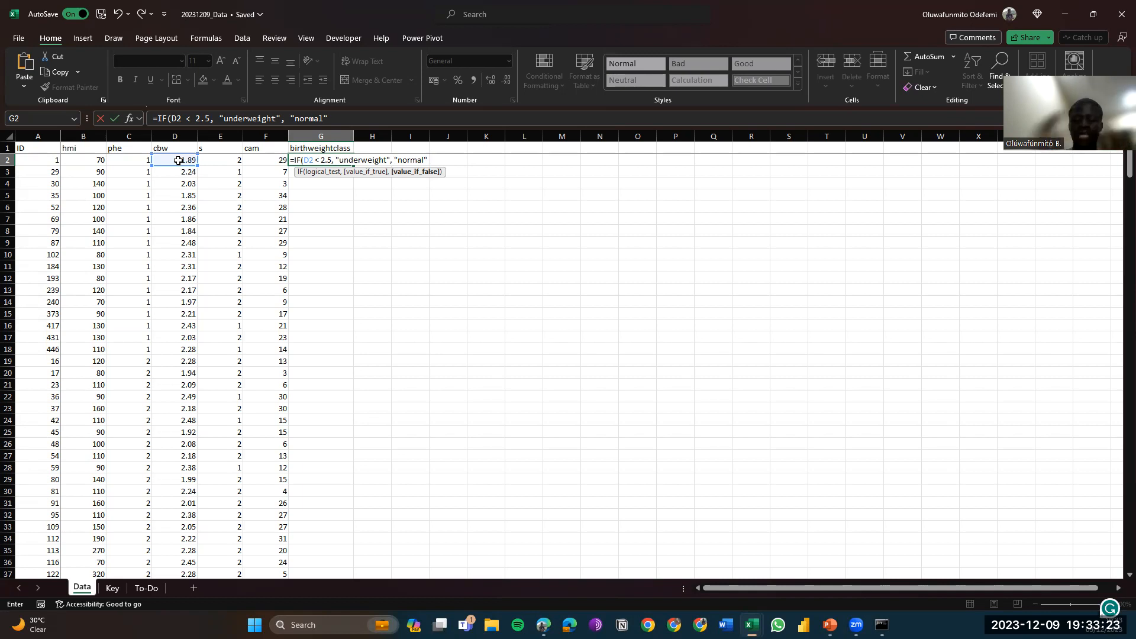
type(")")
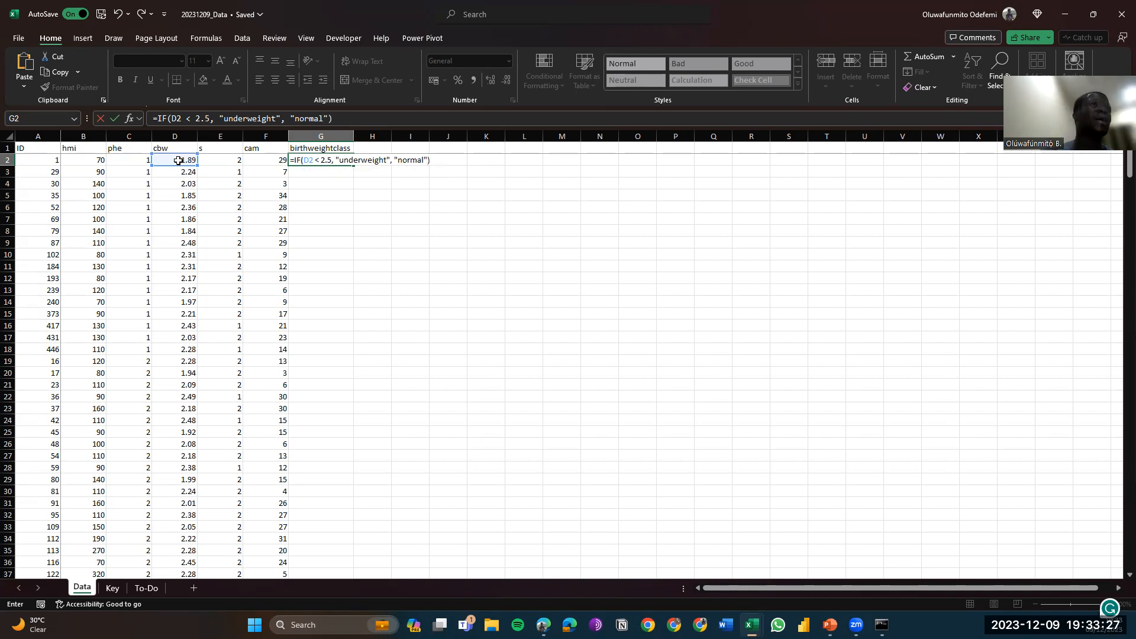
key("Return")
key("Up")
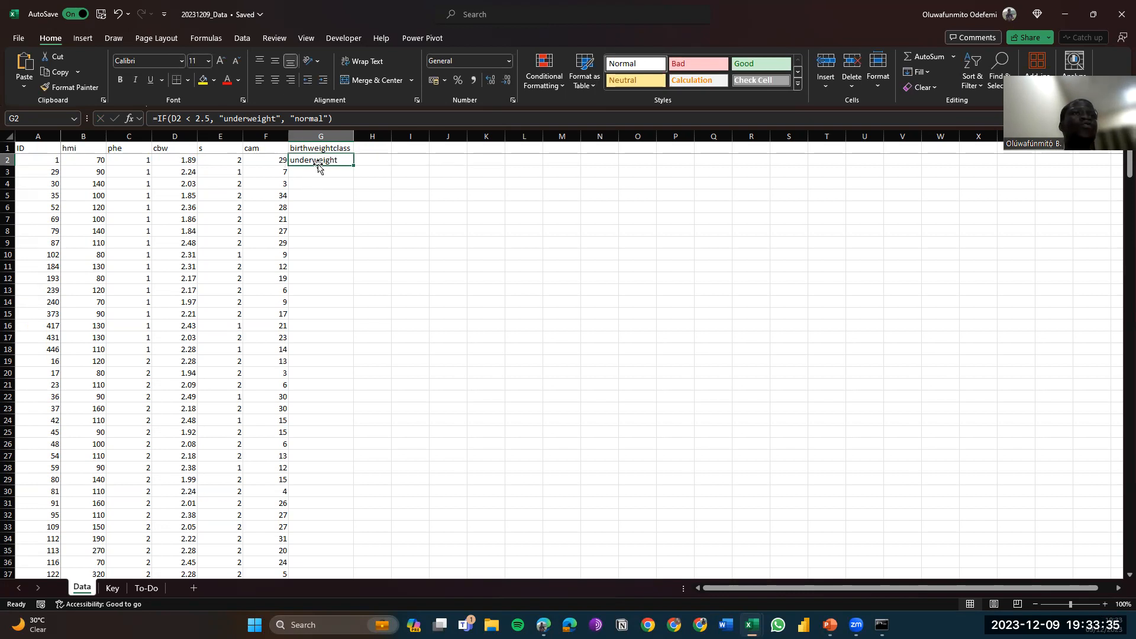
double_click(353, 167)
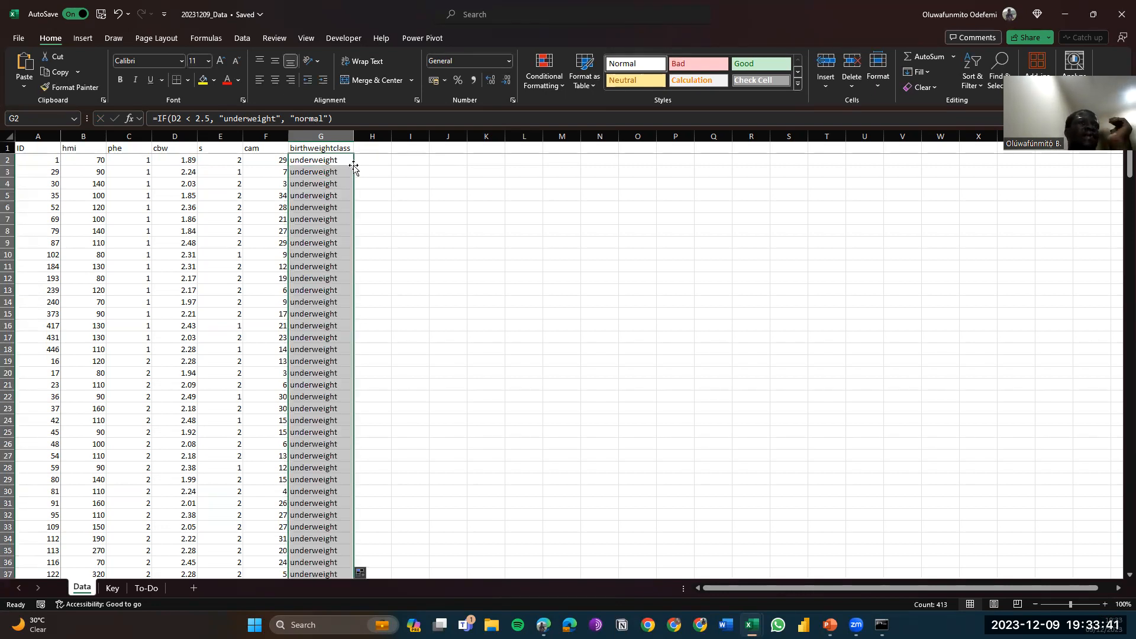
Check the filled birthweightclass values in column G against cbw down to the last data row and return to cell G2
key("Down")
key("Down")
key("Down")
key("Down")
key("Down")
key("Down")
key("Down")
key("Down")
key("Down")
key("Down")
key("Down")
key("Down")
key("Down")
key("Down")
key("Down")
key("Down")
key("Down")
key("Down")
key("Down")
key("Down")
key("Down")
key("Down")
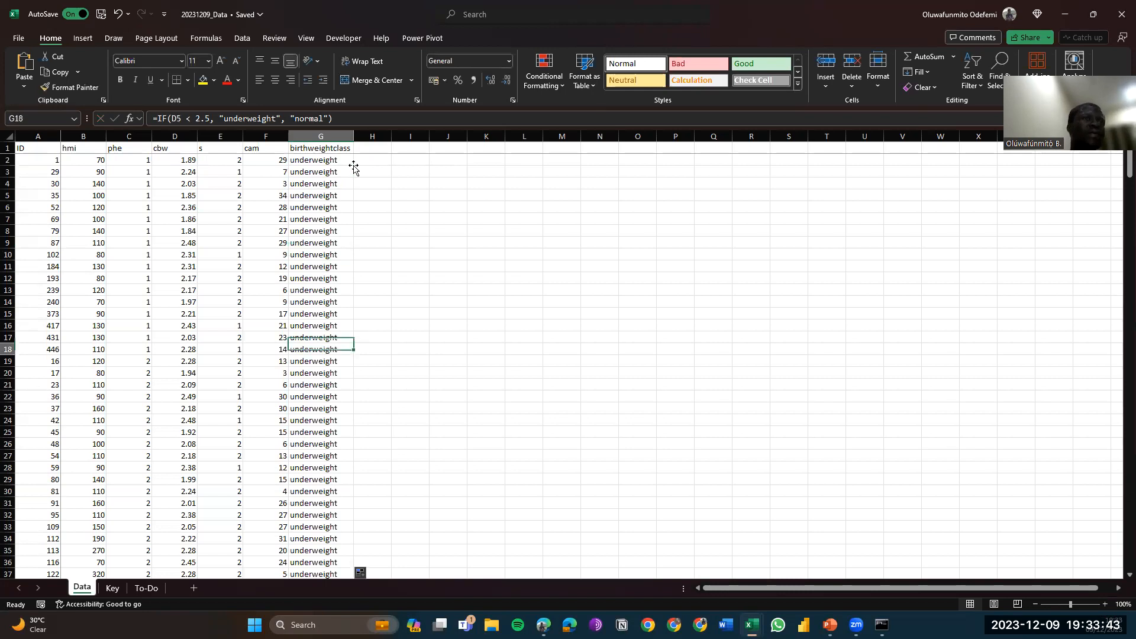
key("Down")
key("Down")
key("Down")
key("Down")
key("Down")
key("Down")
key("Down")
key("Down")
key("Down")
key("Down")
key("Down")
key("Down")
key("Down")
key("Down")
key("Down")
key("Down")
key("Down")
key("Down")
key("Down")
key("Down")
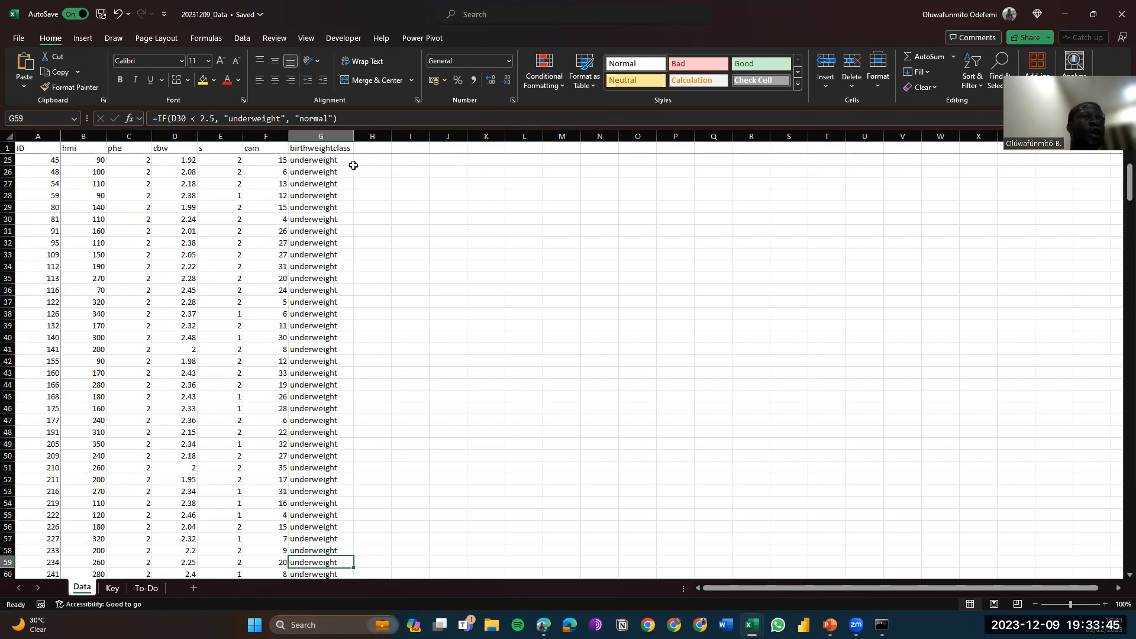
key("Down")
key("Down")
key("Down")
key("Down")
key("Down")
key("Down")
key("Down")
key("Down")
key("Down")
key("Down")
key("Down")
key("Down")
key("Down")
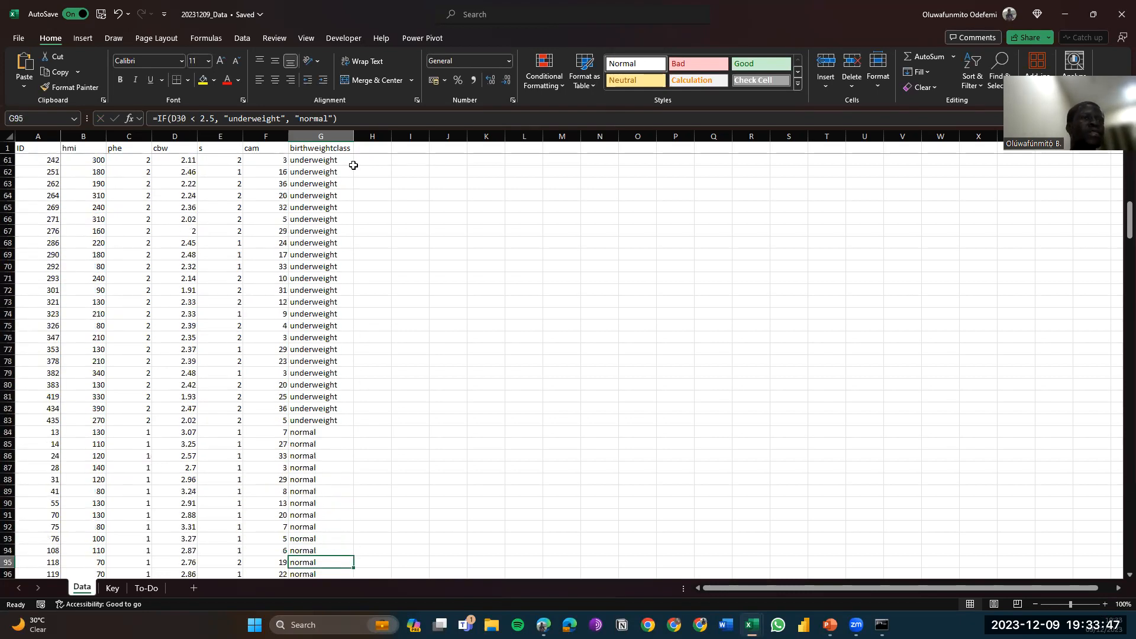
key("Up")
key("Up")
key("Up")
key("Up")
key("Up")
key("Up")
key("Up")
key("Up")
key("Up")
key("Up")
key("Up")
key("Up")
key("Up")
key("Up")
key("Up")
key("Up")
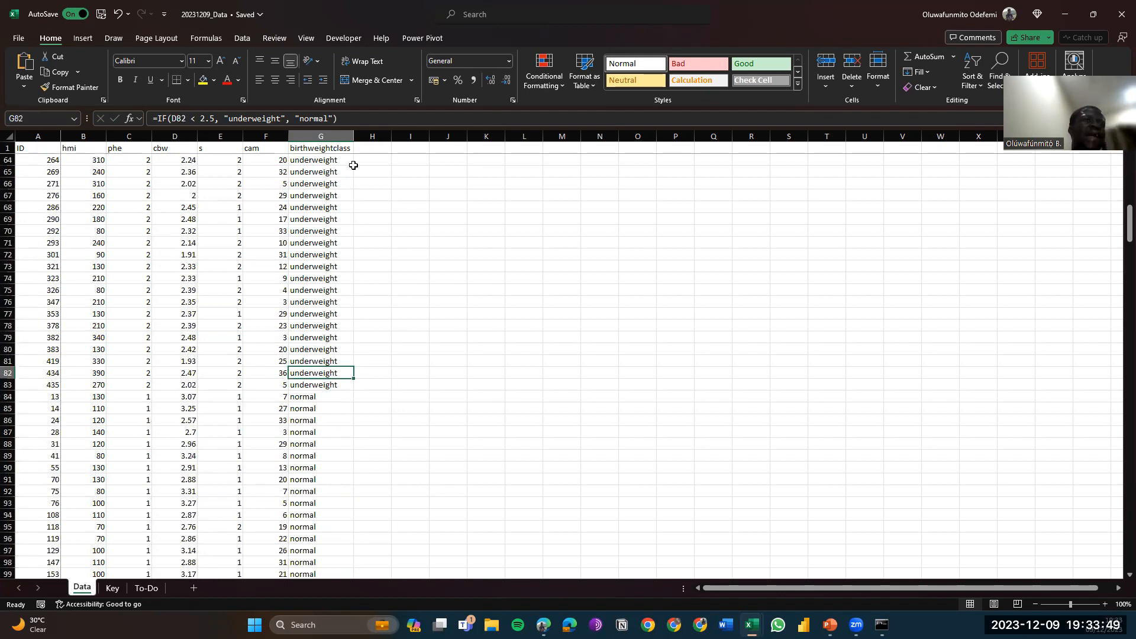
key("Down")
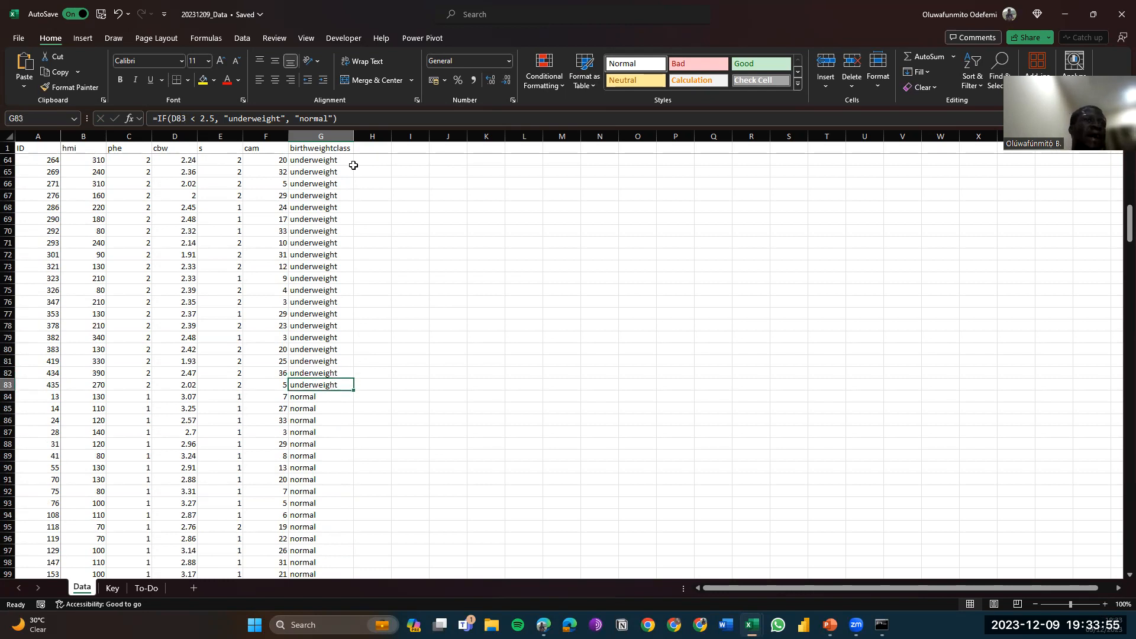
key("Down")
key("Down")
key("Down")
key("Down")
key("Down")
key("Down")
key("Down")
key("Down")
key("Down")
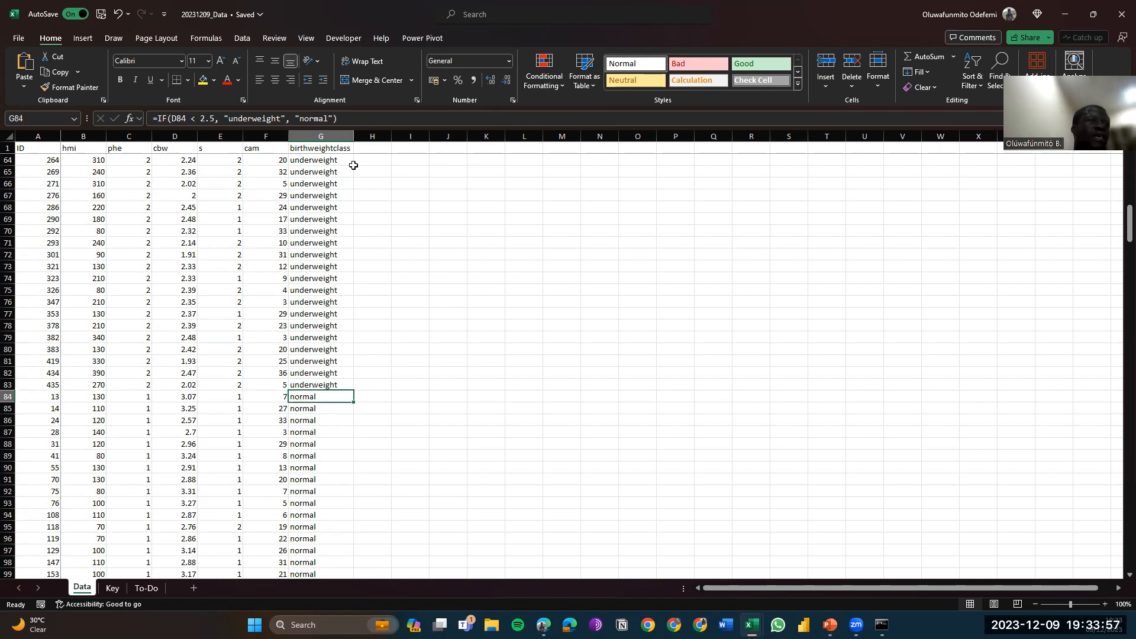
key("Up")
key("Up")
key("Up")
key("Up")
key("Up")
key("Up")
key("Up")
key("Up")
key("Up")
key("Up")
key("Down")
key("Down")
key("Down")
key("Down")
key("Down")
key("Down")
key("Down")
key("Down")
key("Down")
key("Down")
key("Down")
key("Down")
key("Down")
key("Down")
key("Down")
key("Down")
key("Down")
key("Down")
key("Down")
key("Down")
key("Down")
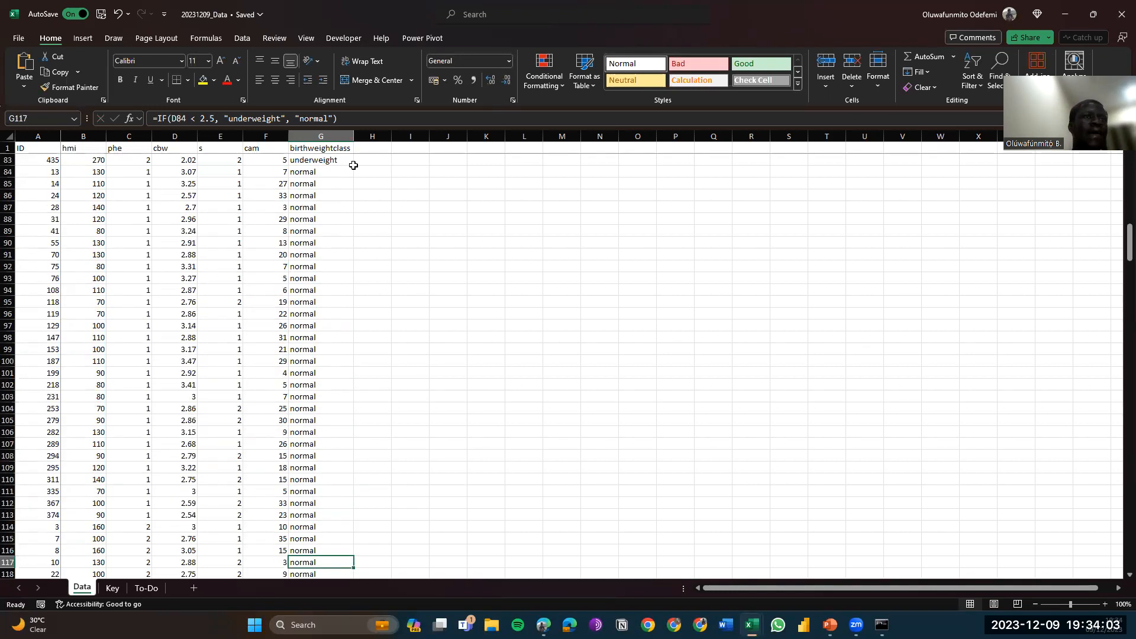
key("ctrl+Down")
key("Down")
key("Up")
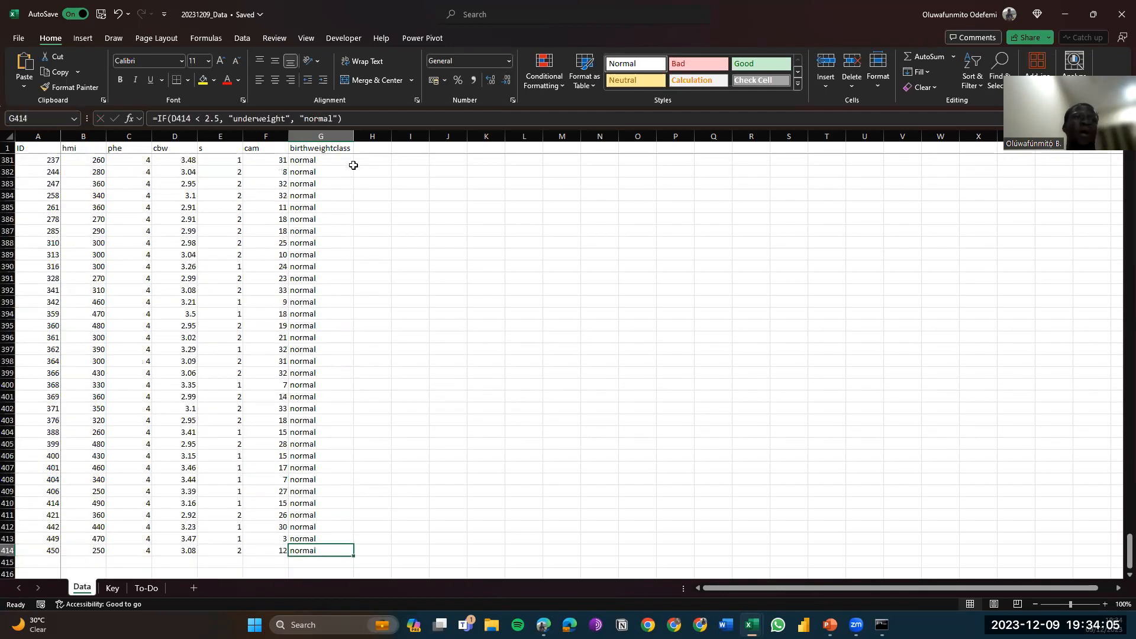
key("ctrl+Up")
key("Down")
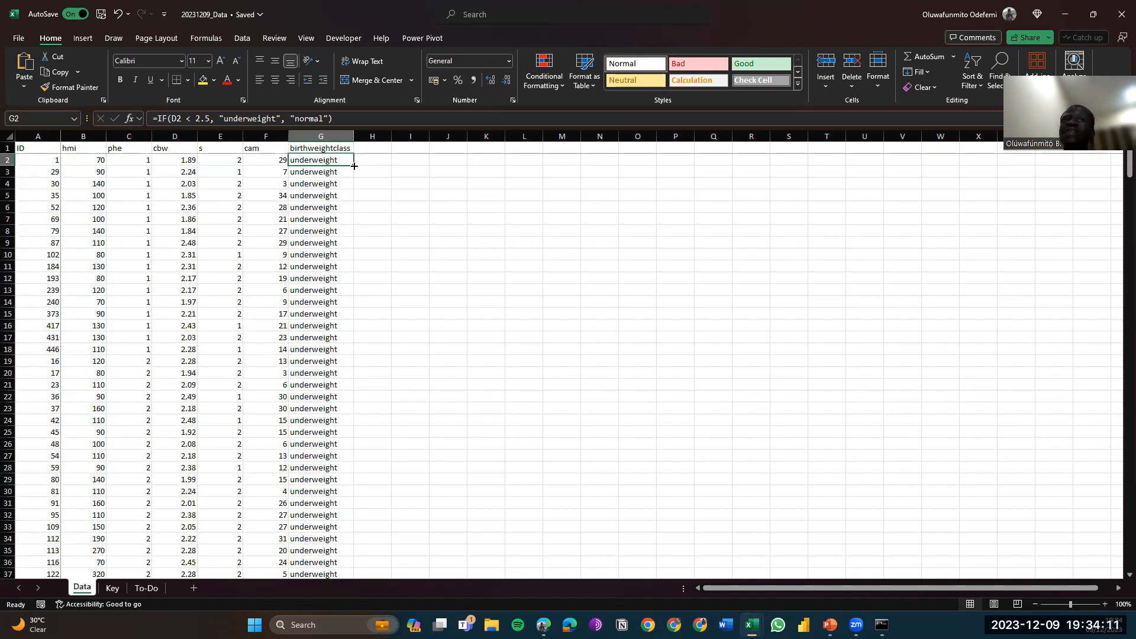
Make the header row of the Data worksheet bold
key("Up")
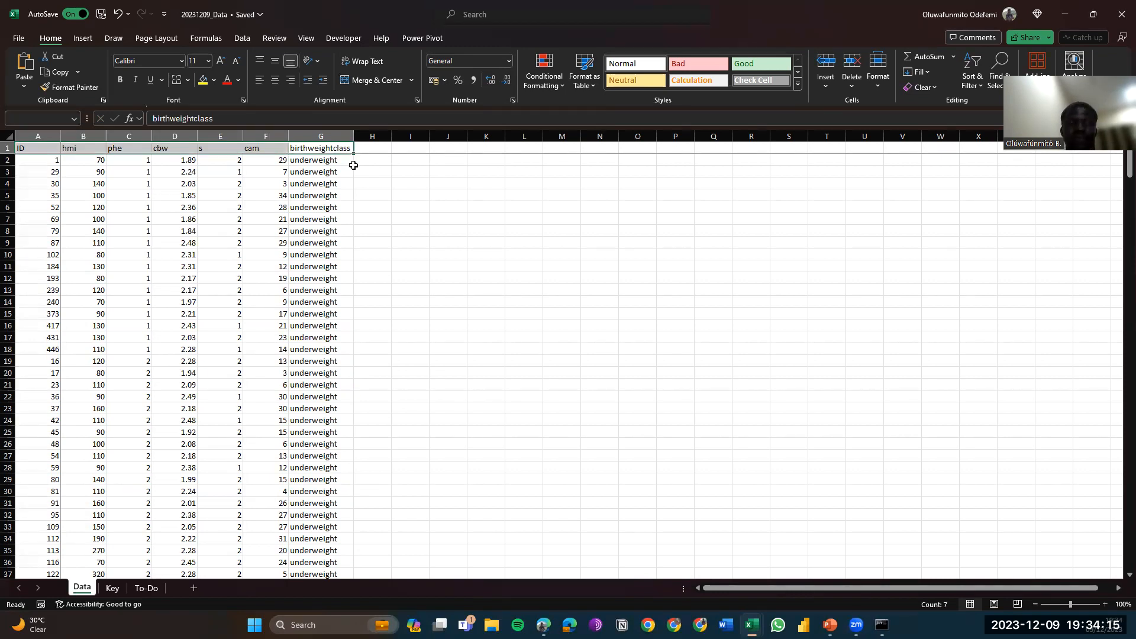
key("Left")
key("shift+Right")
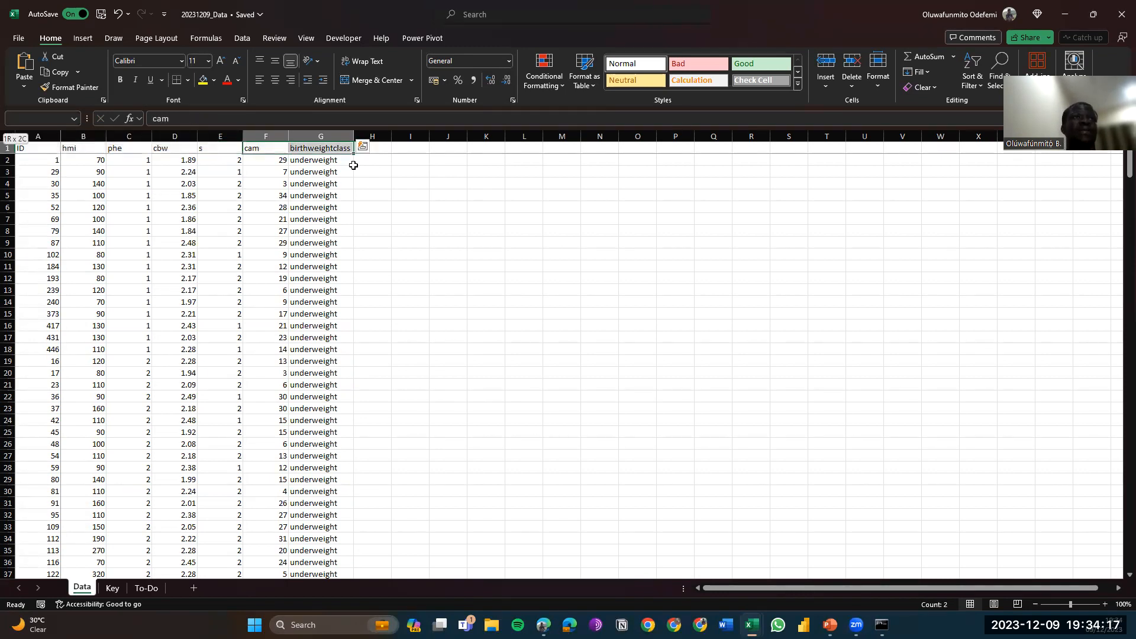
key("Left")
key("Left")
key("Left")
key("Left")
key("Left")
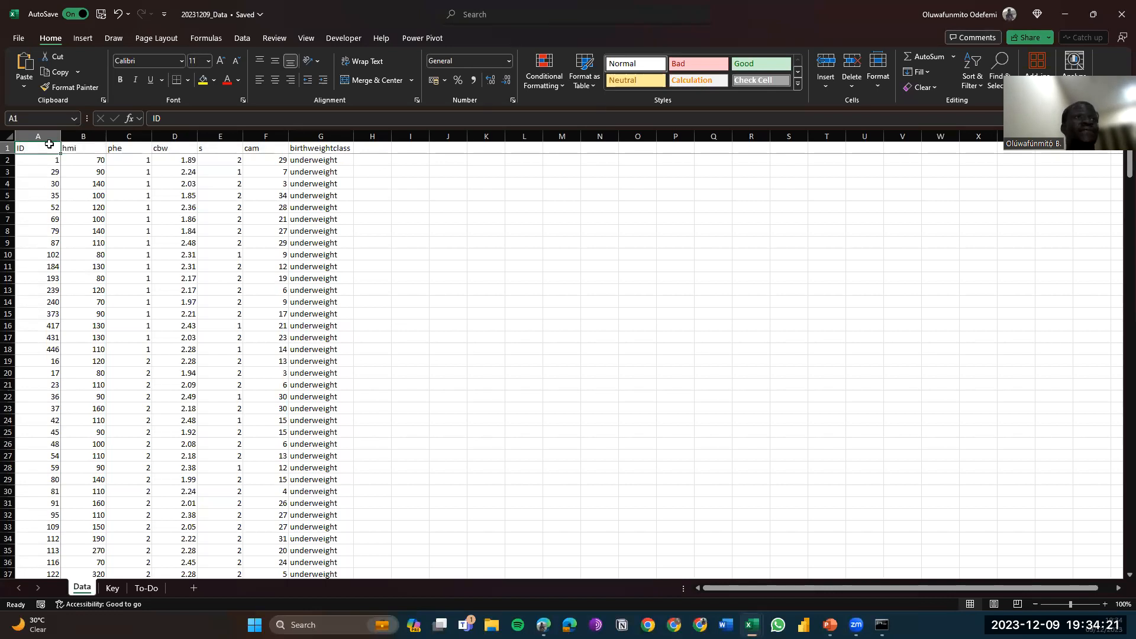
left_click(10, 148)
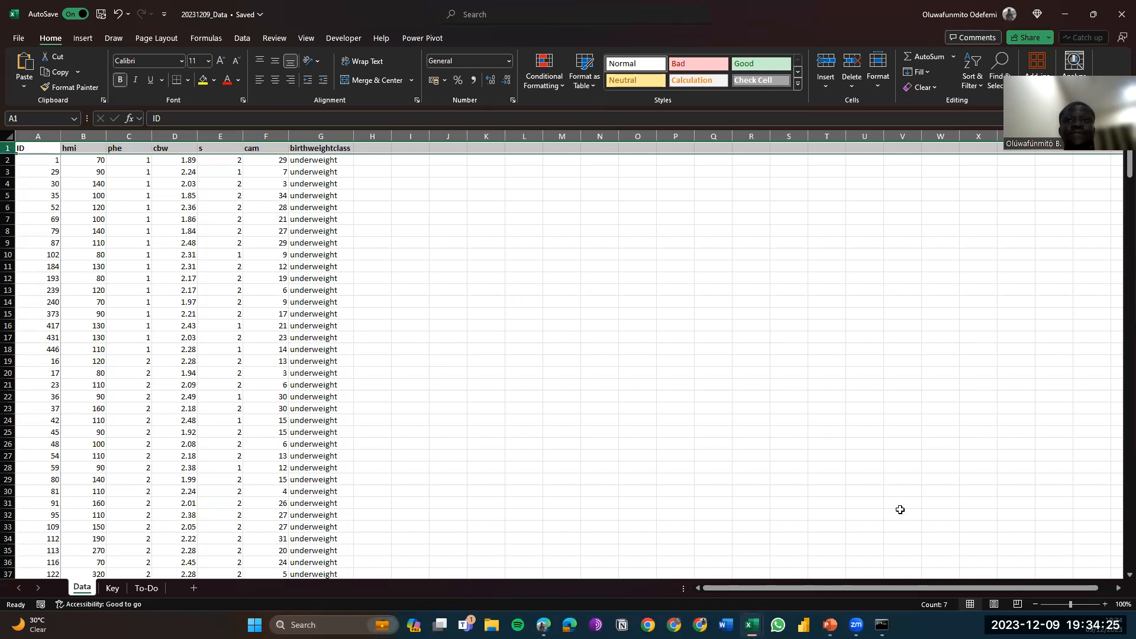
left_click(1103, 604)
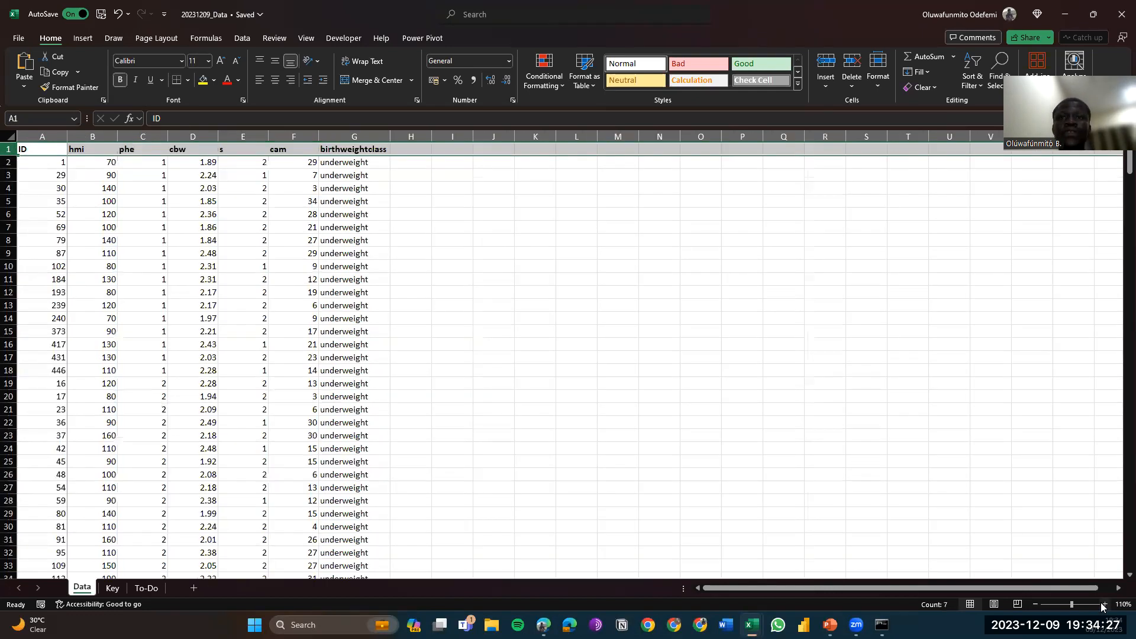
left_click(1103, 604)
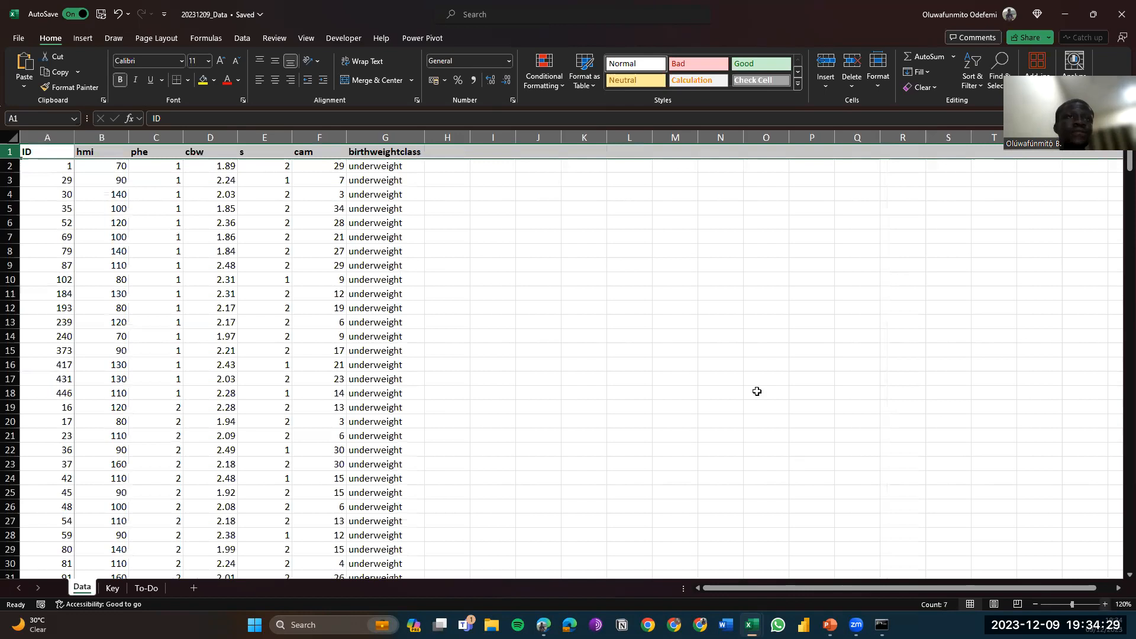
left_click(441, 163)
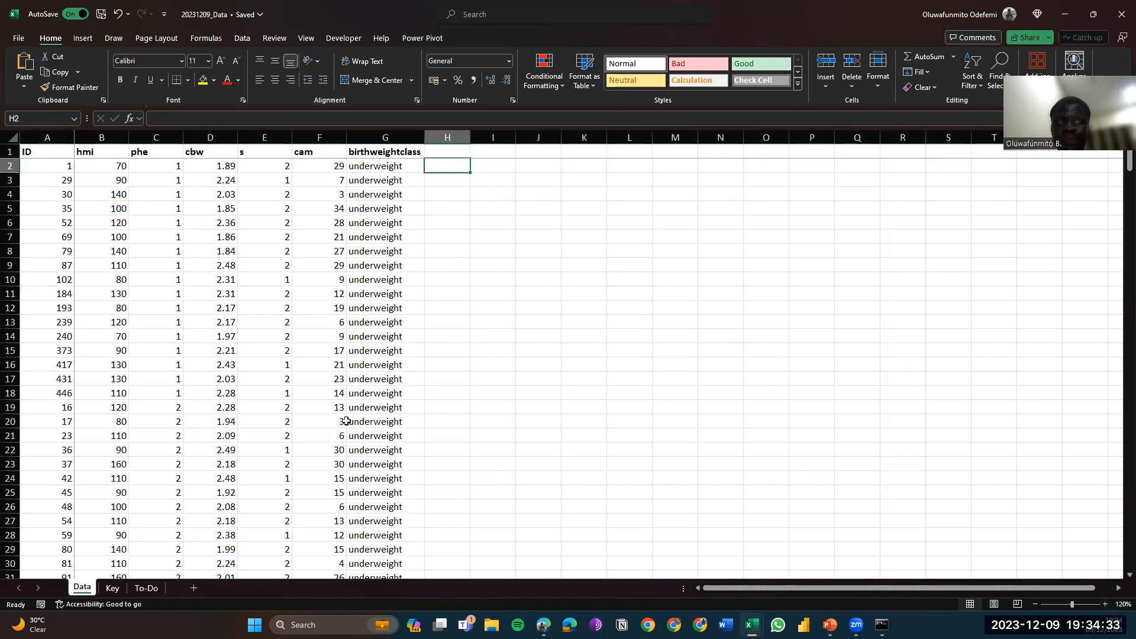
mouse_move(856, 625)
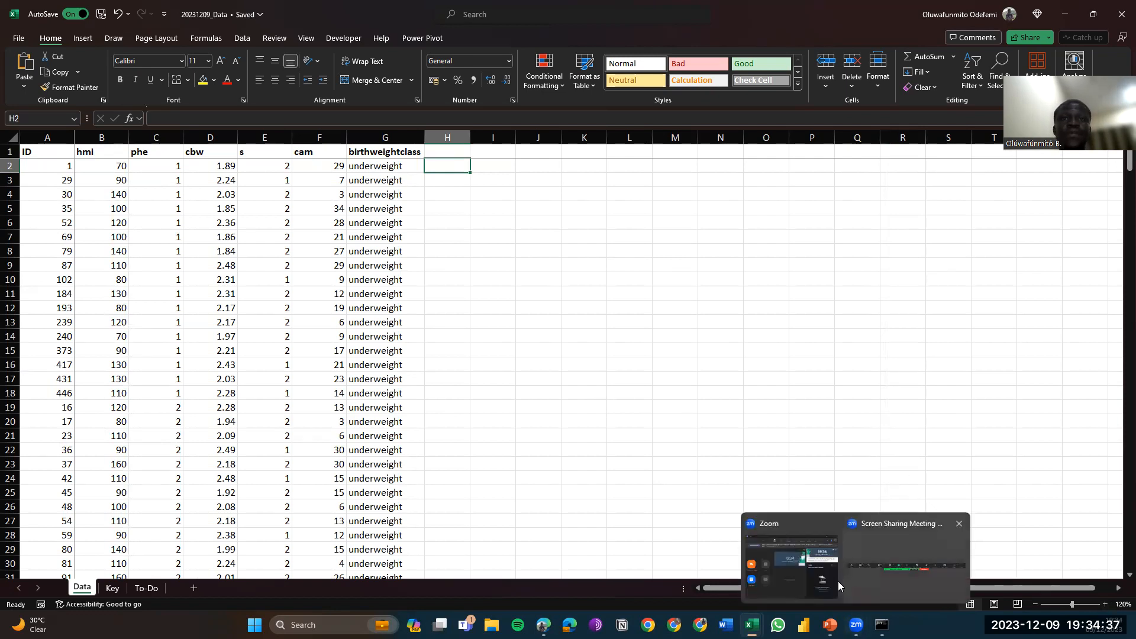
left_click(811, 559)
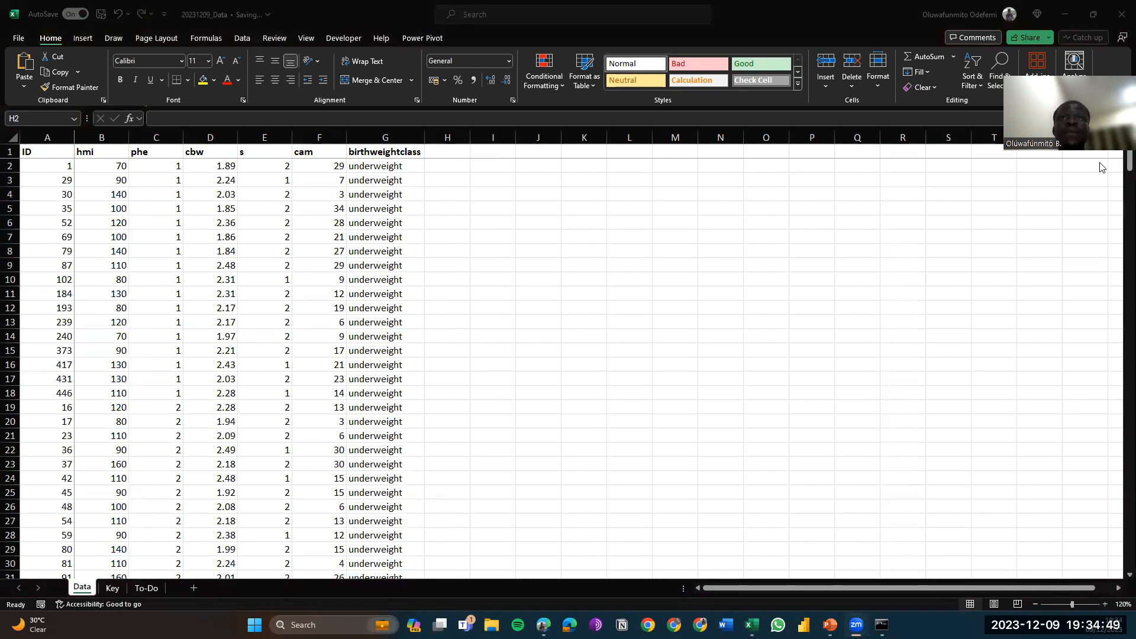
left_click_drag(1094, 115, 1094, 77)
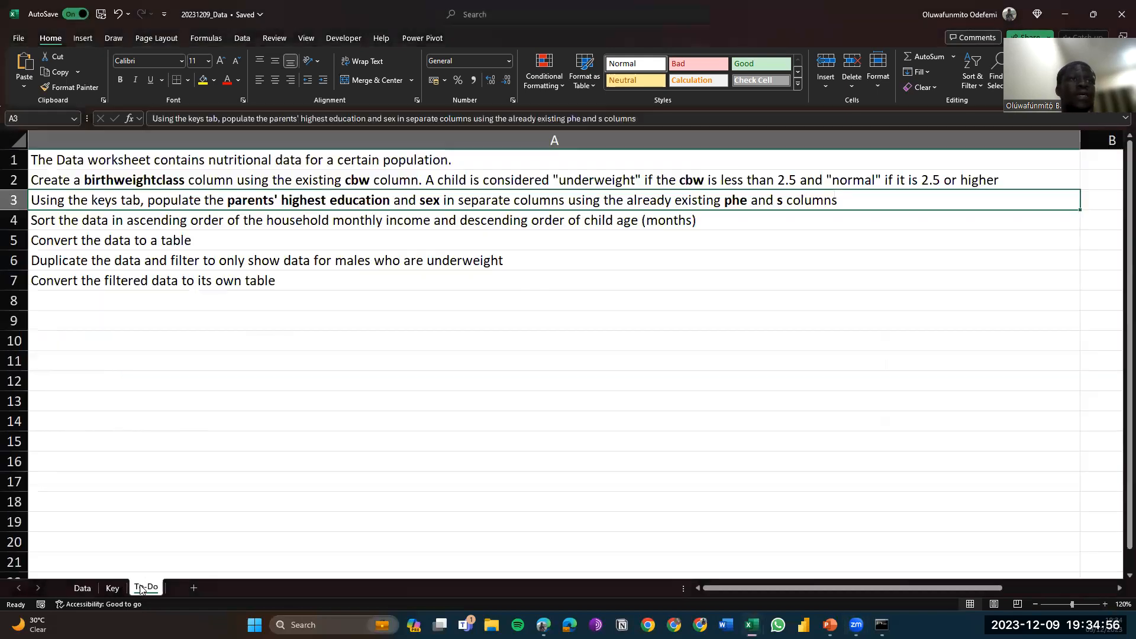
Go to the To-Do worksheet and select the sorting task in cell A4 to review the remaining tasks
left_click(142, 588)
key("Down")
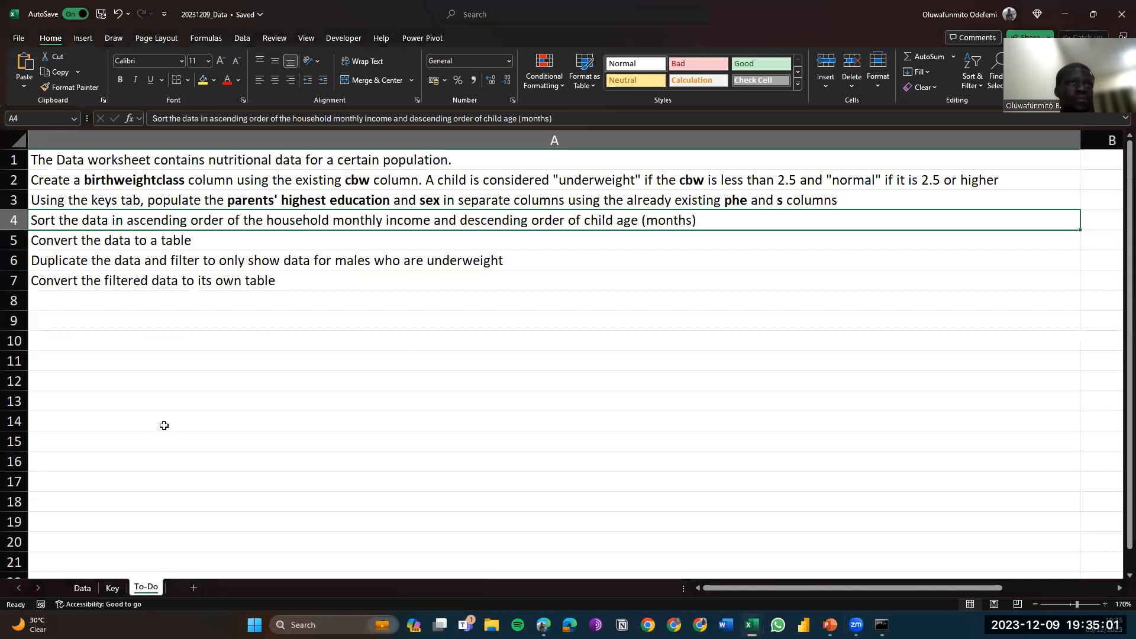
Select the parents' highest education and sex task in To-Do cell A3, consult the Key worksheet, and return to the Data worksheet
left_click(87, 203)
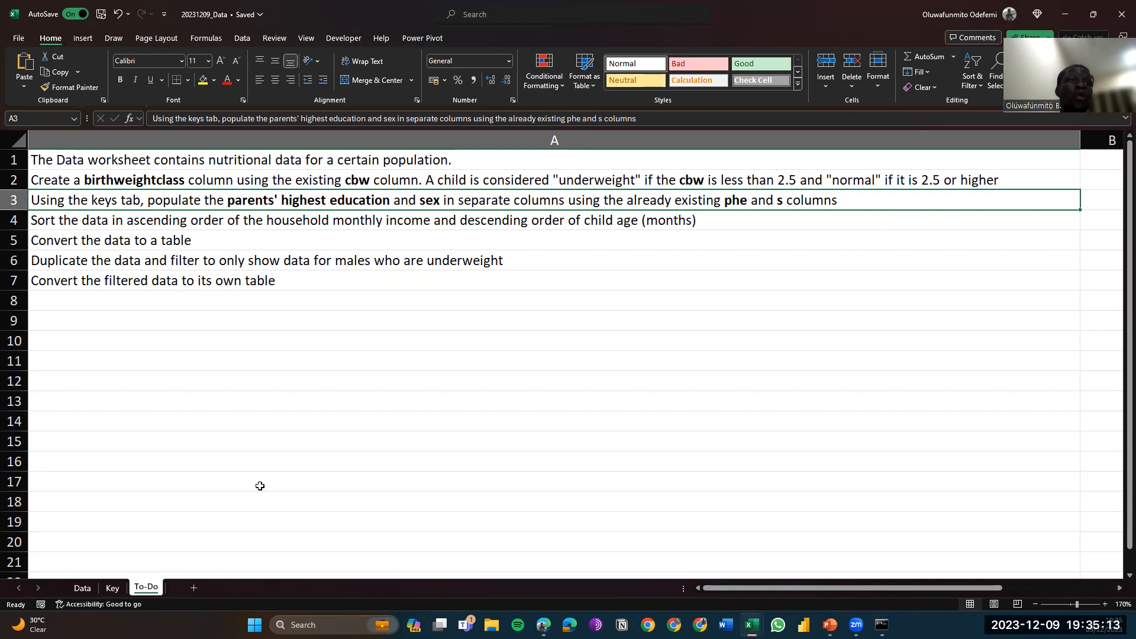
left_click(111, 588)
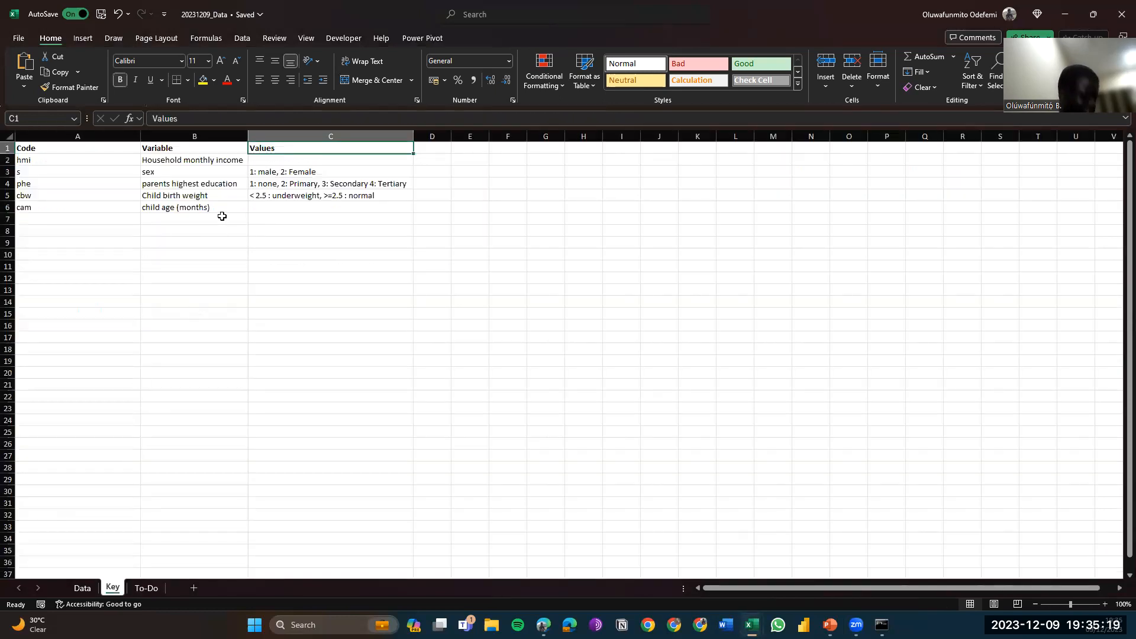
left_click(86, 590)
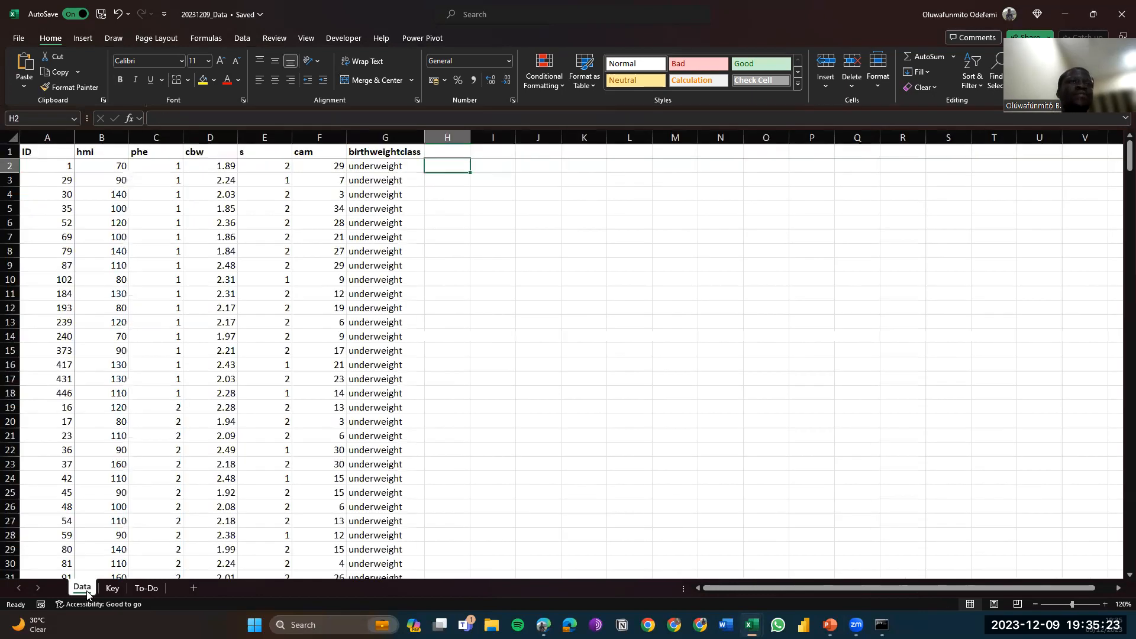
Examine the coded values in the phe column of the Data worksheet
key("Left")
key("Left")
key("Left")
key("Left")
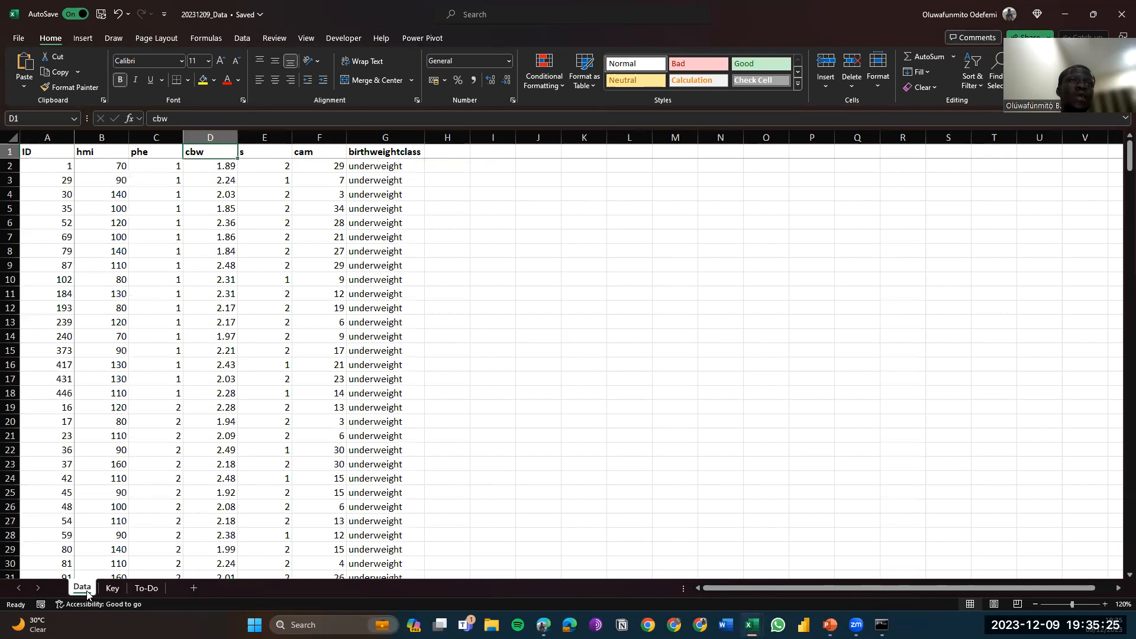
key("Left")
key("Down")
key("Down")
key("Down")
key("Down")
key("Down")
key("Down")
key("Down")
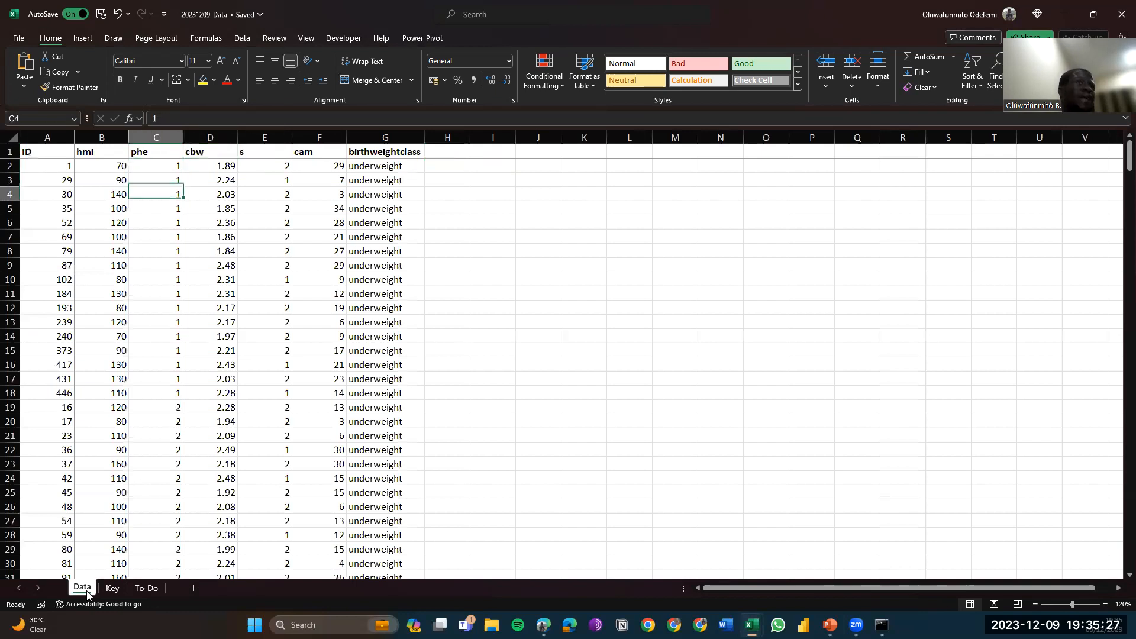
key("Down")
key("Down")
key("Down")
key("Up")
key("Up")
key("Up")
key("Up")
key("Up")
key("Up")
key("Up")
key("Up")
key("Up")
key("Up")
key("Up")
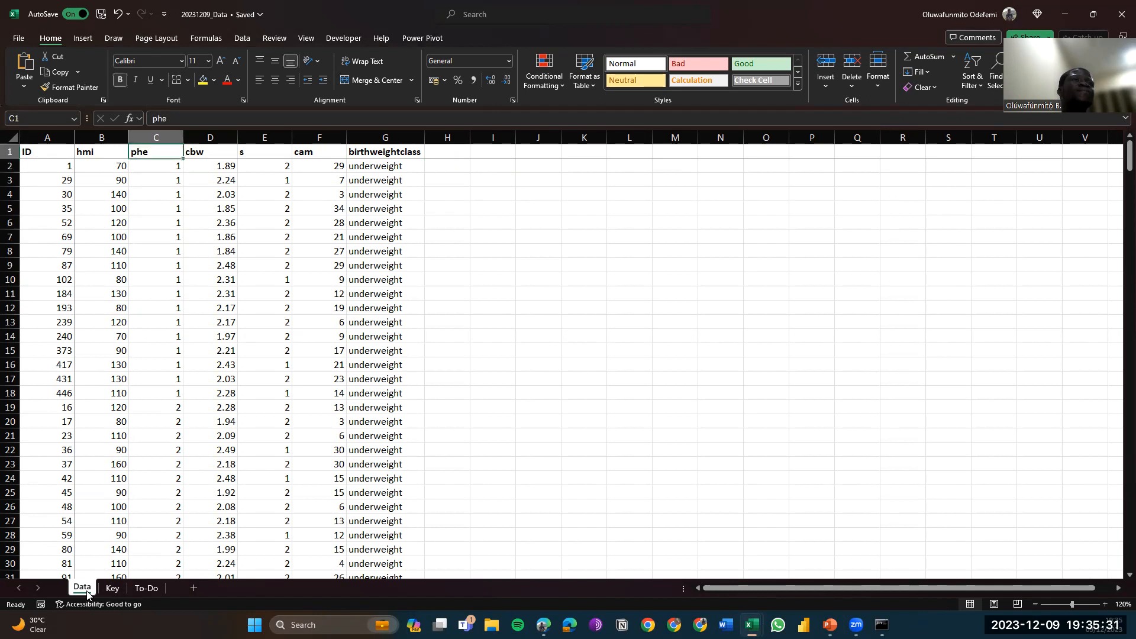
key("Down")
key("Down")
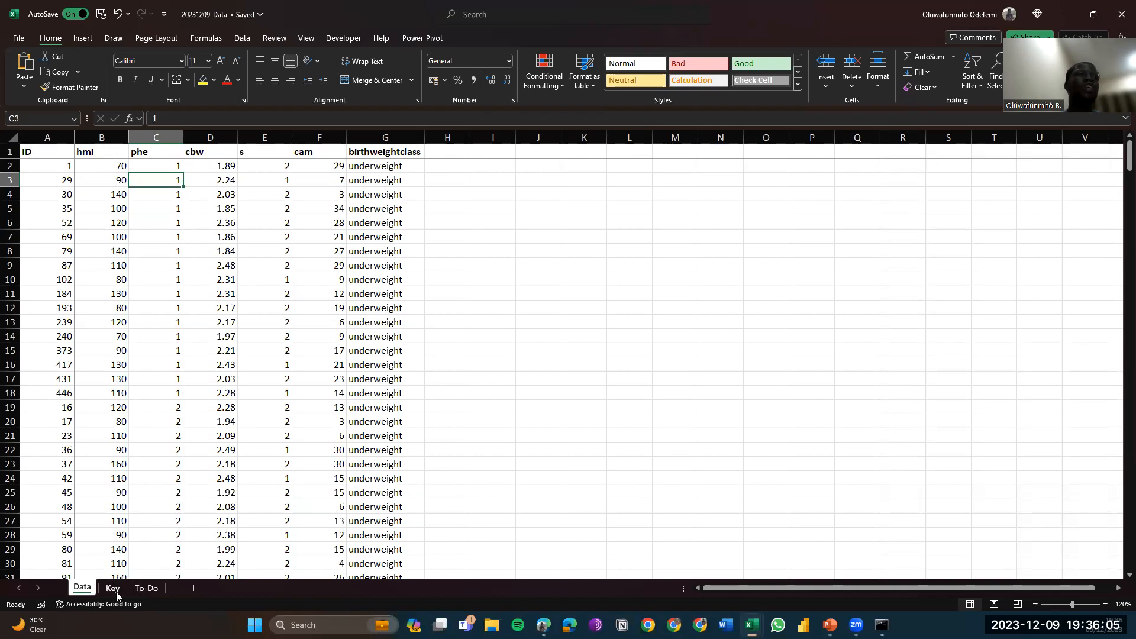
Look up the parents' highest education codes in cell C4 of the Key worksheet and return to the Data worksheet
left_click(112, 588)
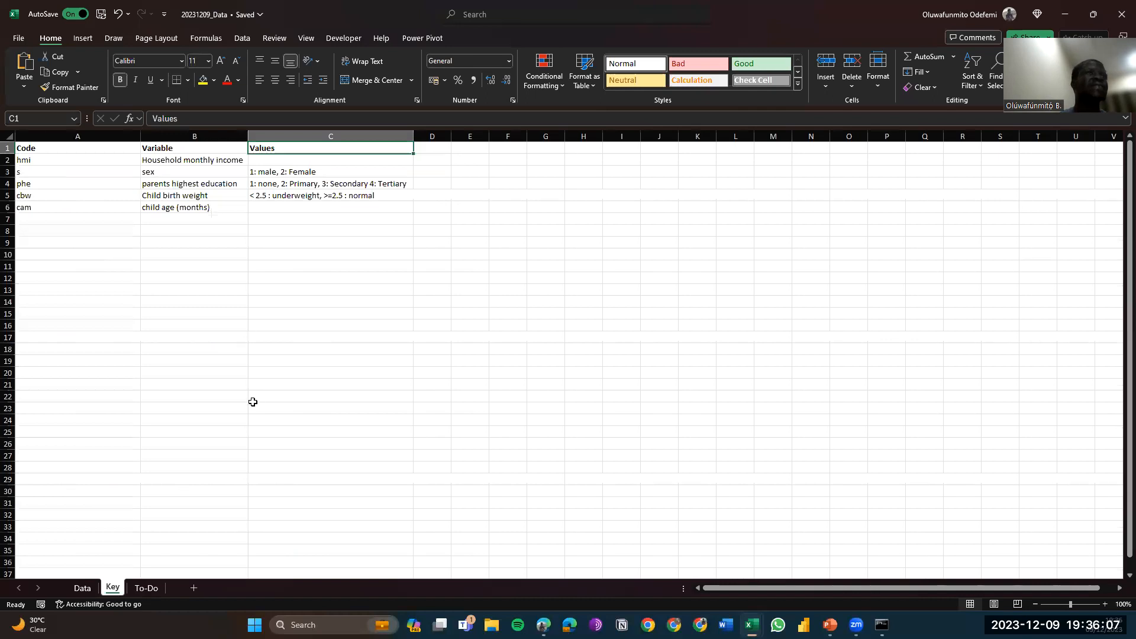
left_click(256, 182)
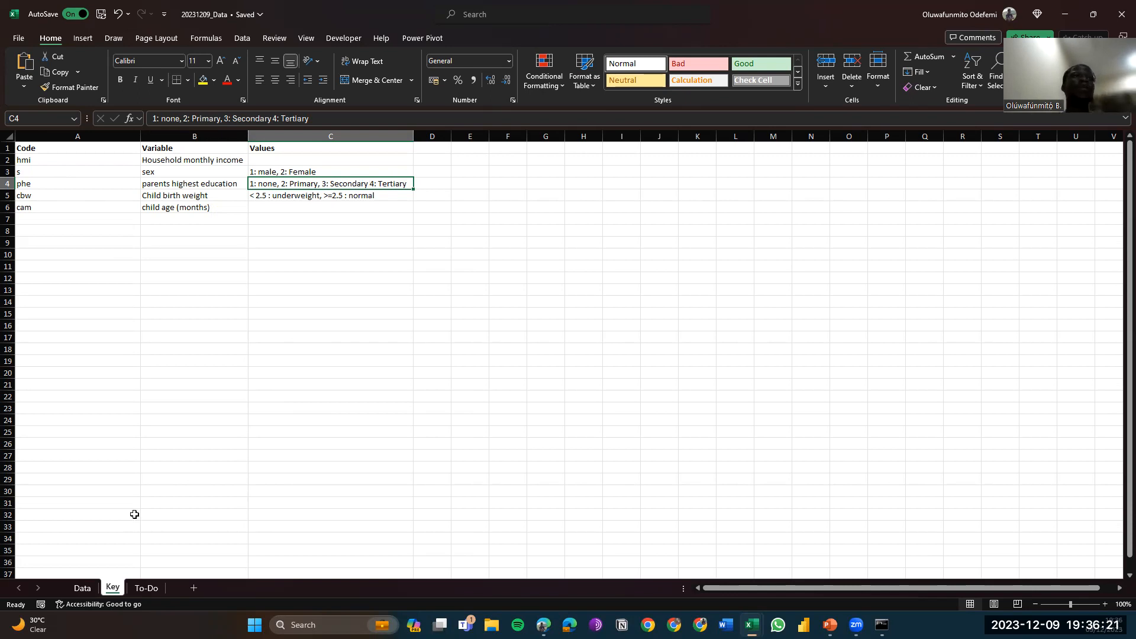
left_click(78, 592)
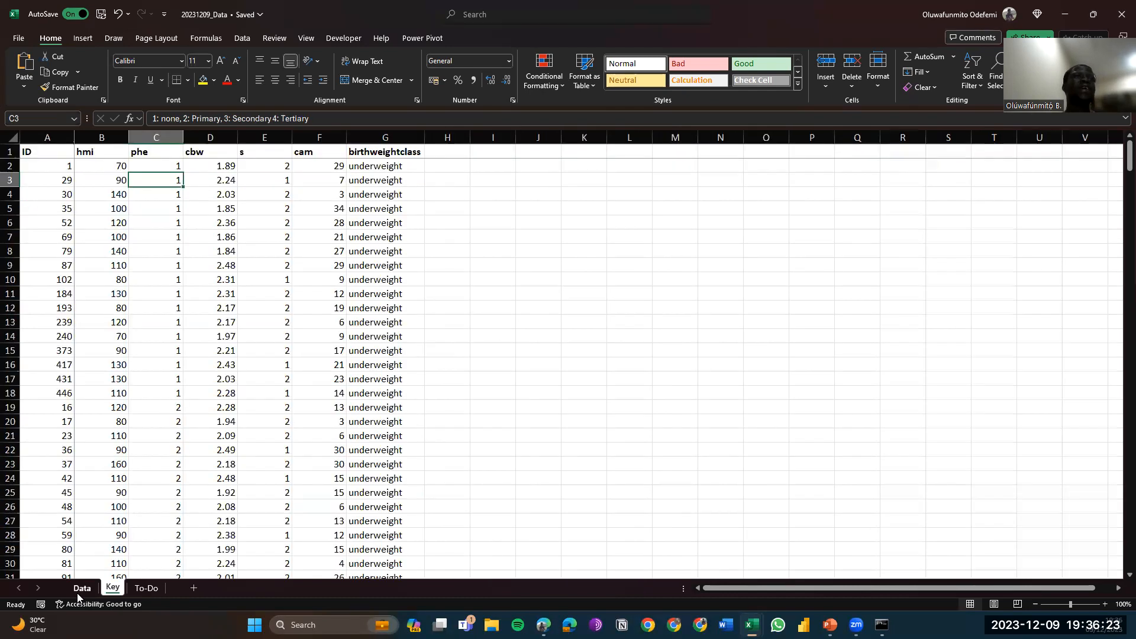
Enter the header "parenthighetedu" in cell H1 of the Data worksheet, beside birthweightclass
key("Up")
key("Up")
key("Right")
key("Right")
key("Right")
key("Right")
key("Right")
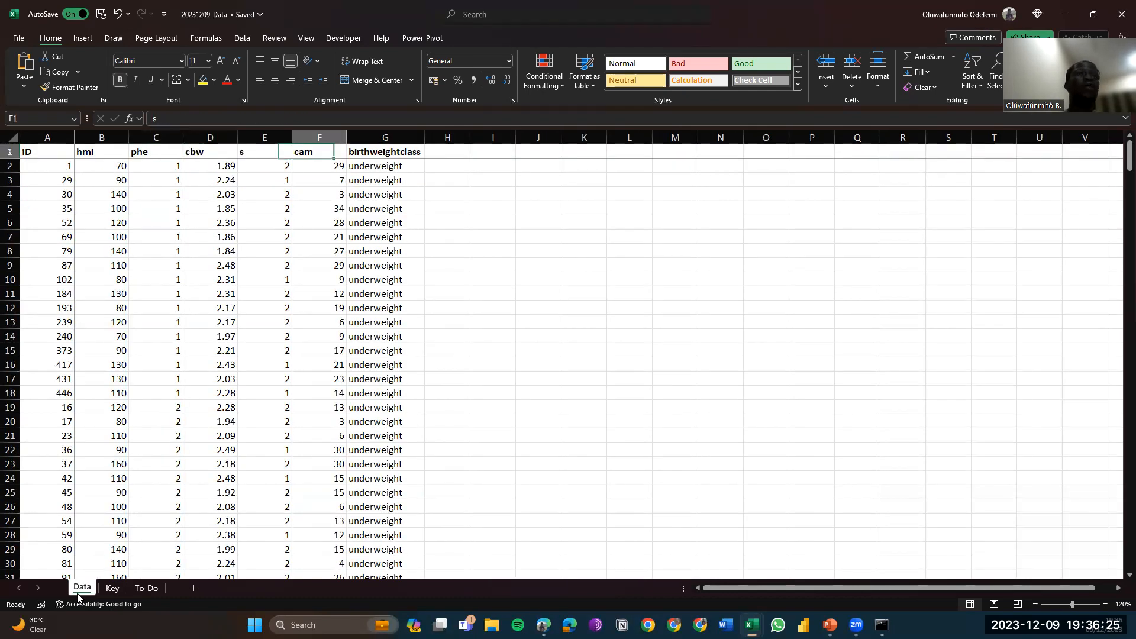
type("pa")
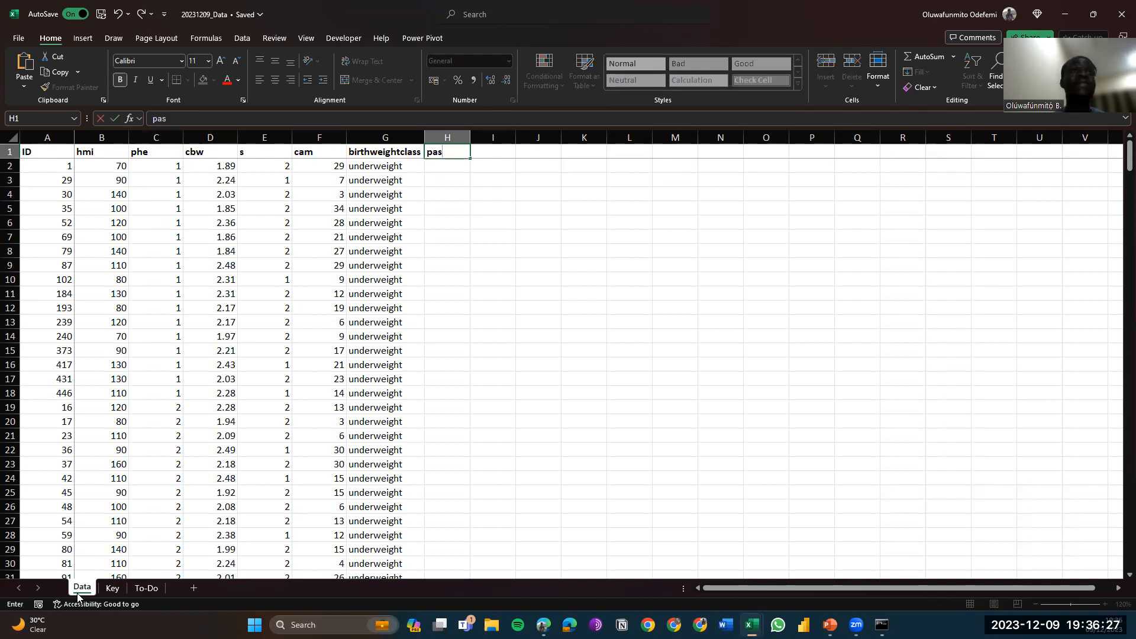
type("rent")
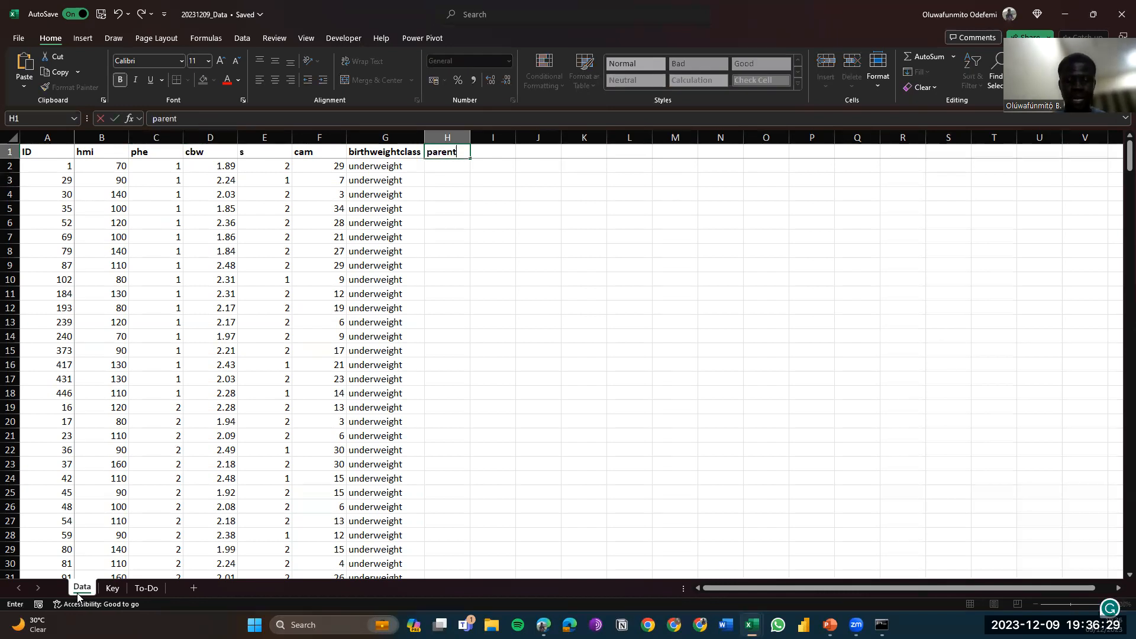
type("highetedu")
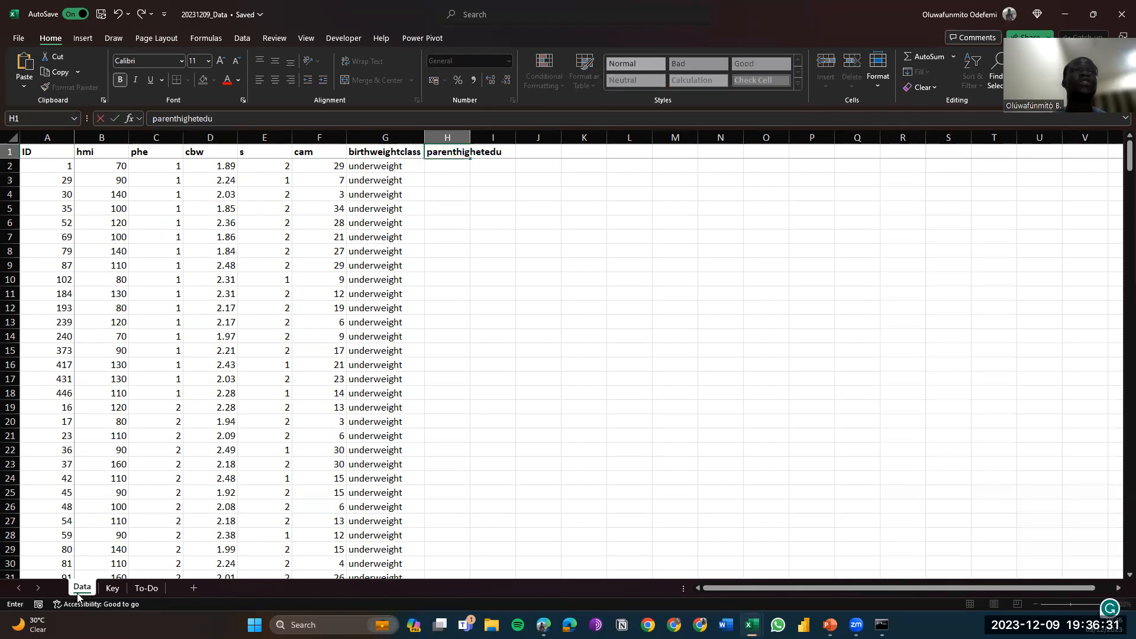
key("Return")
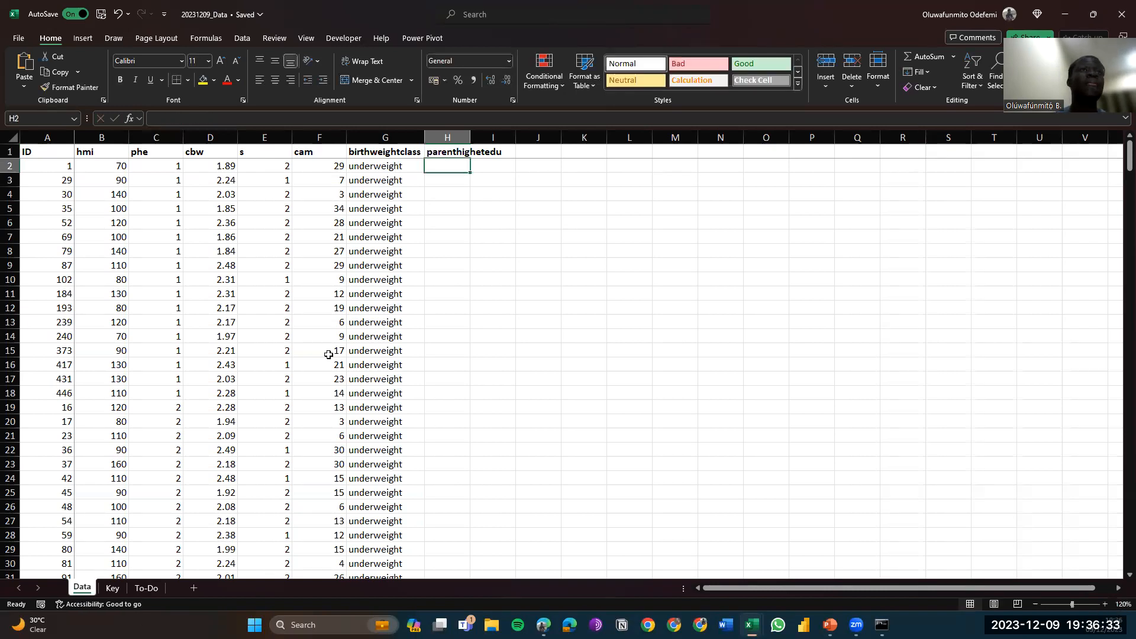
Correct the header in H1 to "parenthighestedu" and fit column H to its width
double_click(472, 132)
double_click(485, 155)
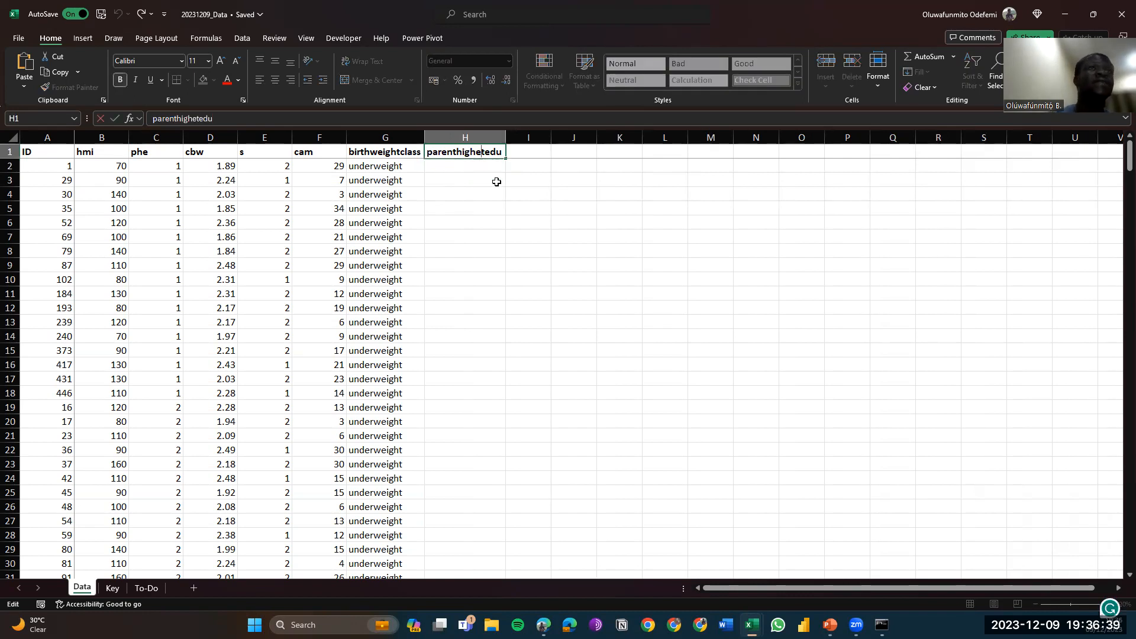
type("s")
key("Return")
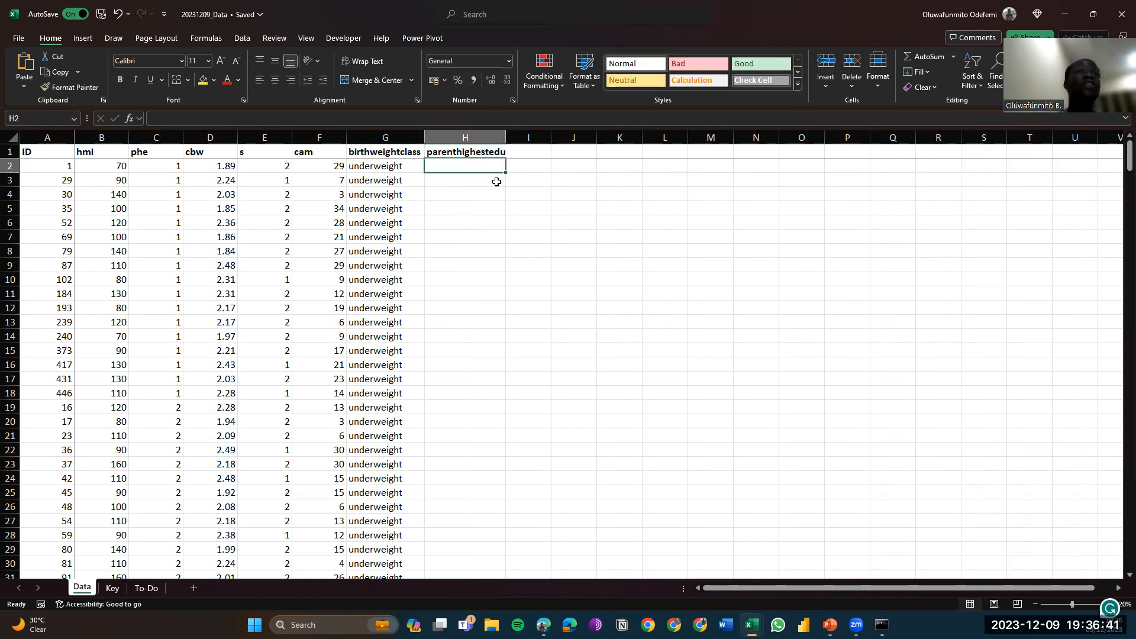
double_click(508, 139)
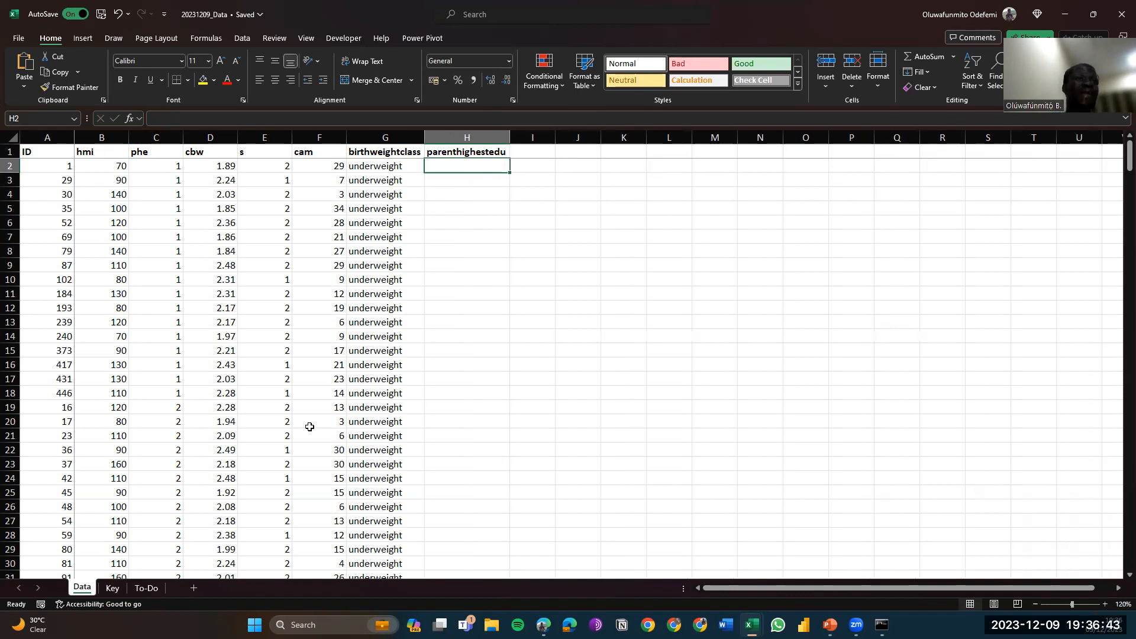
Compare the phe column on the Data worksheet with the education level codes on the Key worksheet
left_click(112, 588)
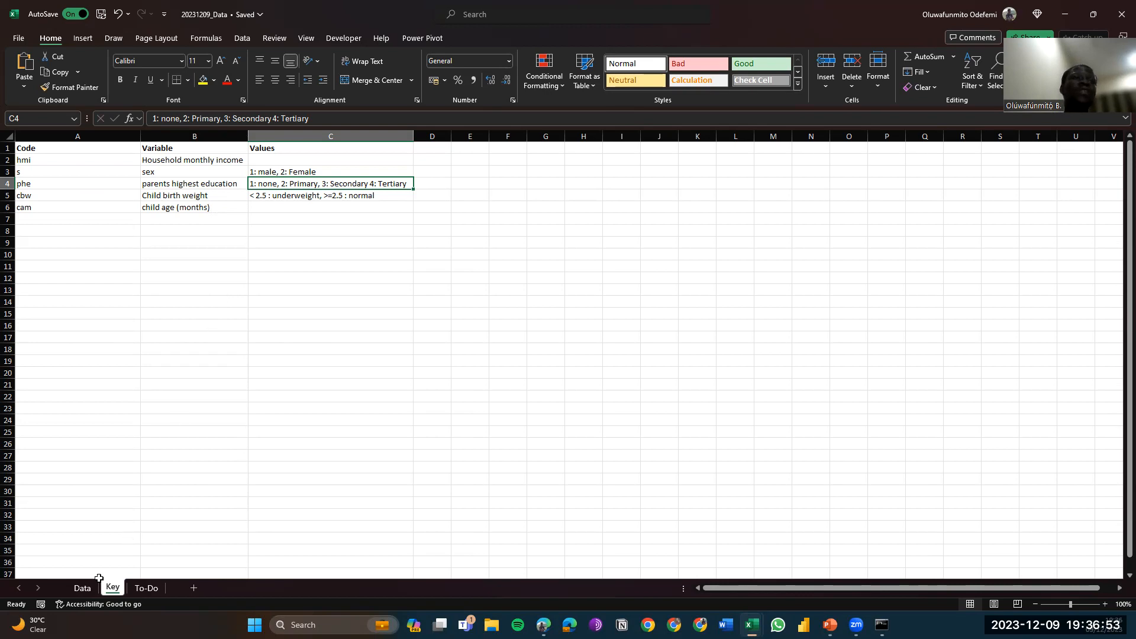
left_click(82, 588)
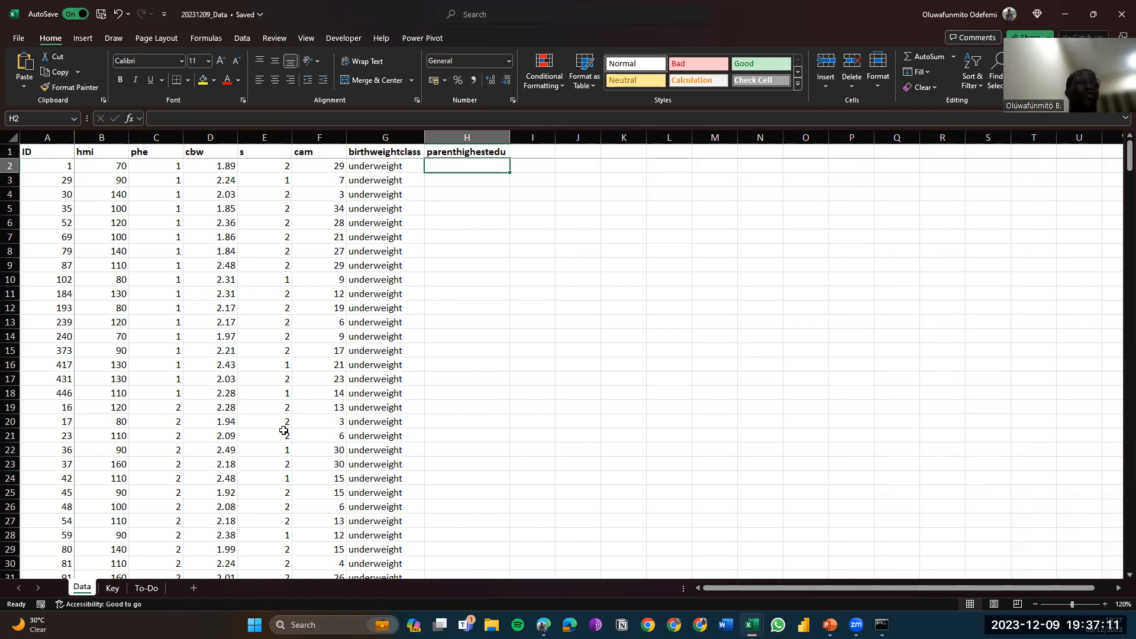
left_click(113, 588)
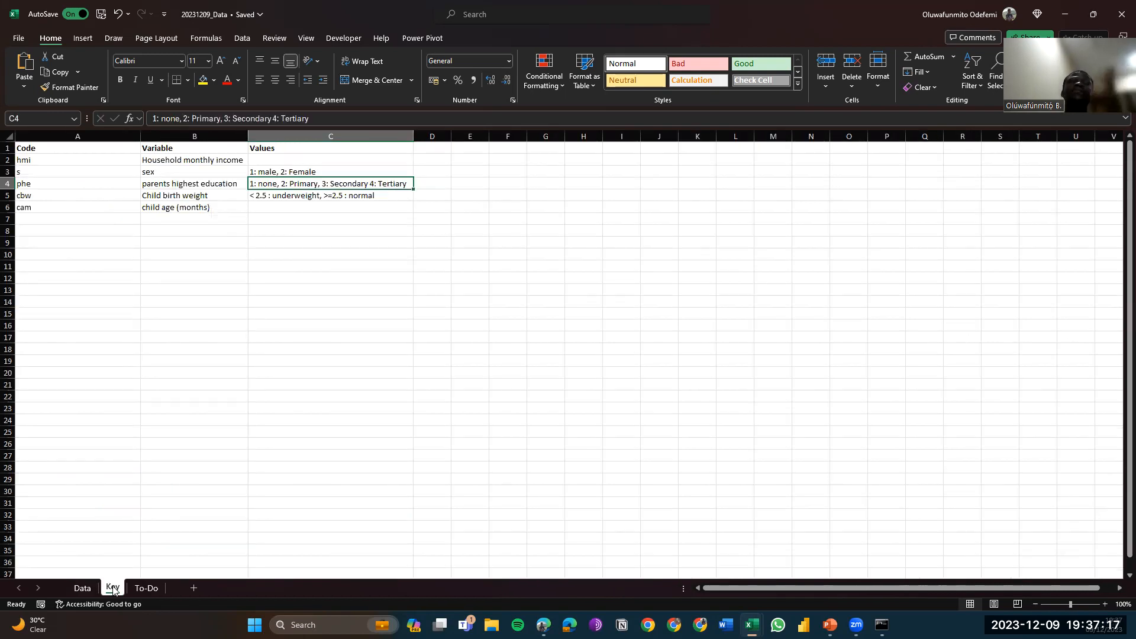
key("Up")
key("Down")
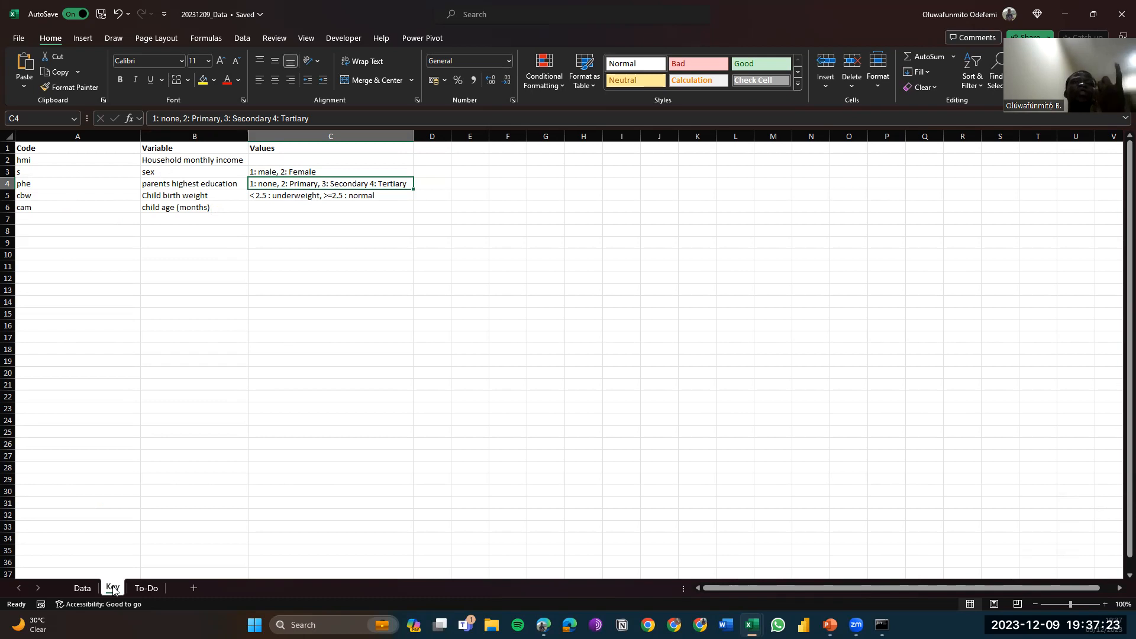
Begin an IF formula in cell H2 of the Data worksheet that returns "None" when C2=1
left_click(81, 588)
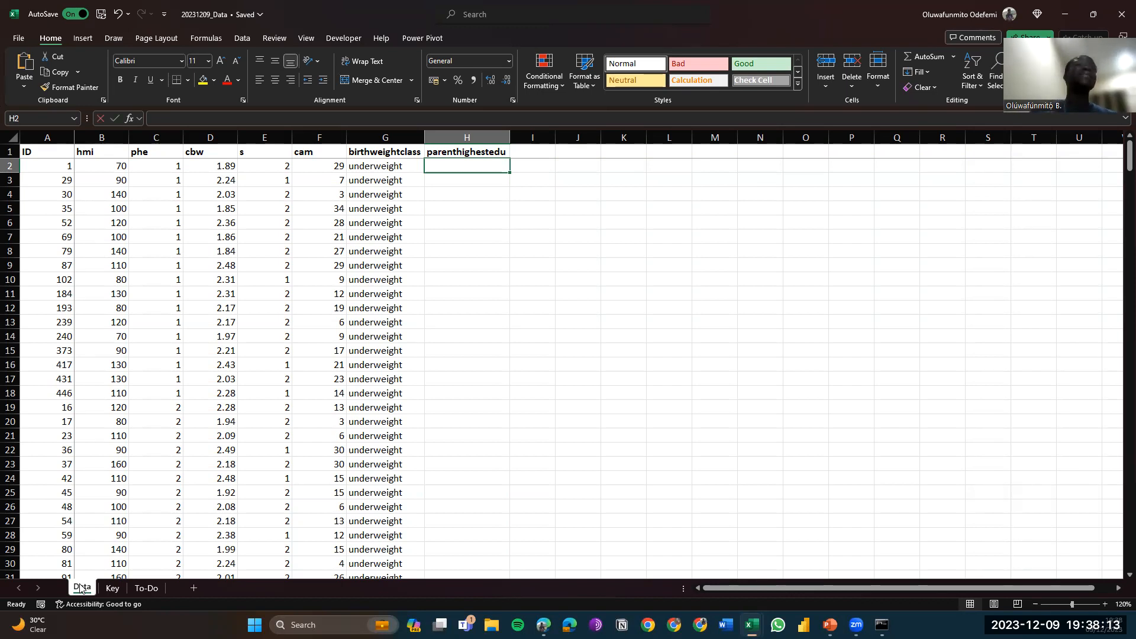
type("=")
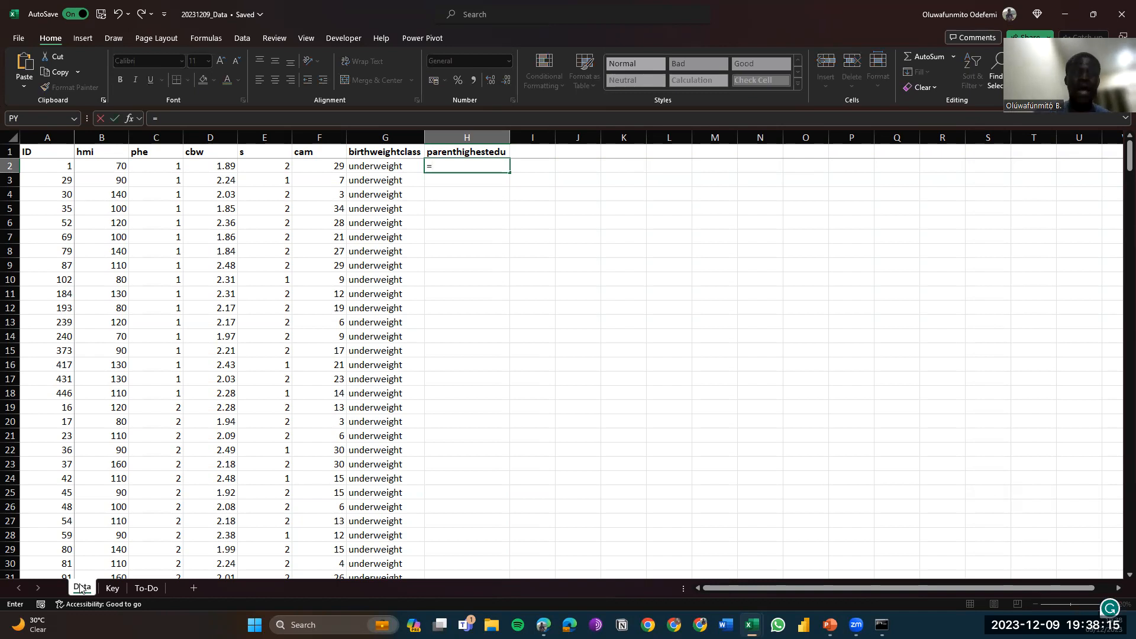
type("IF")
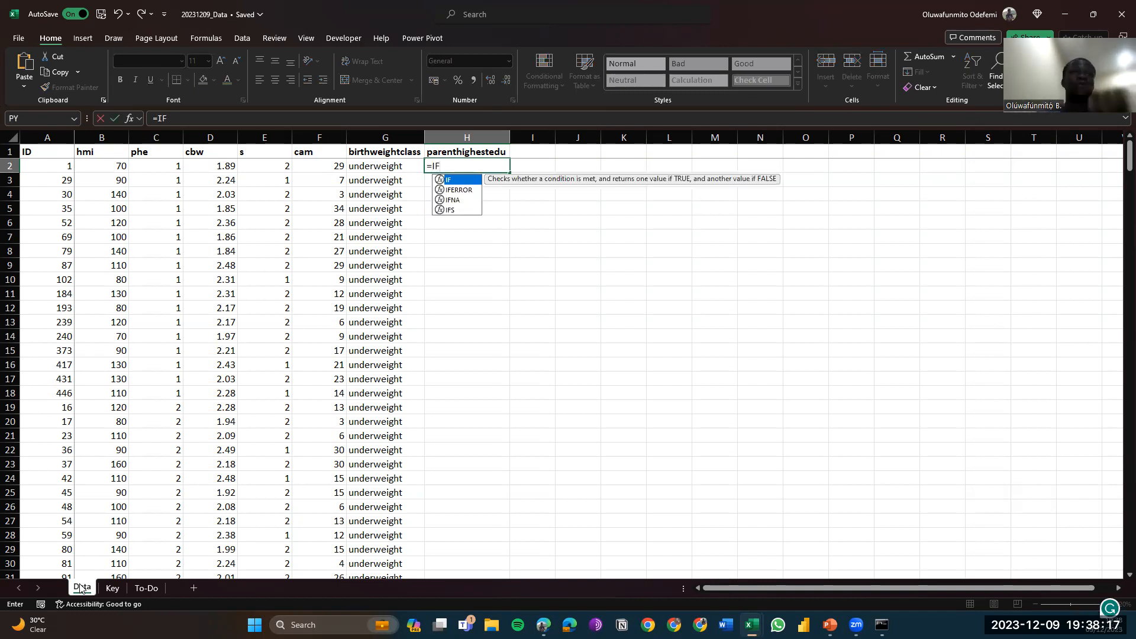
type("(")
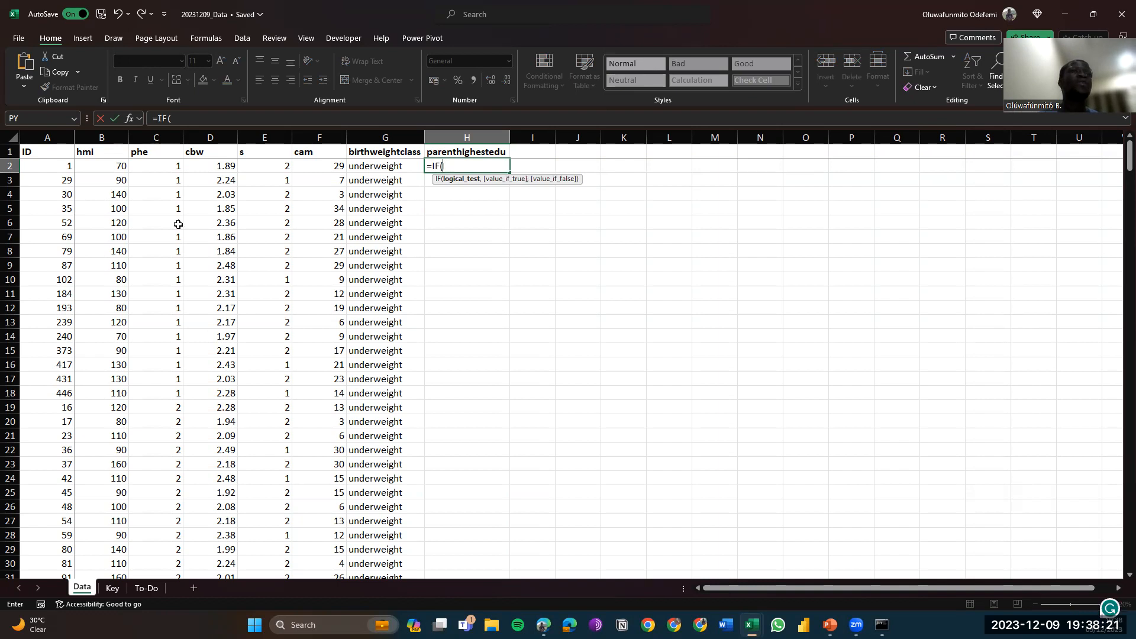
left_click(153, 168)
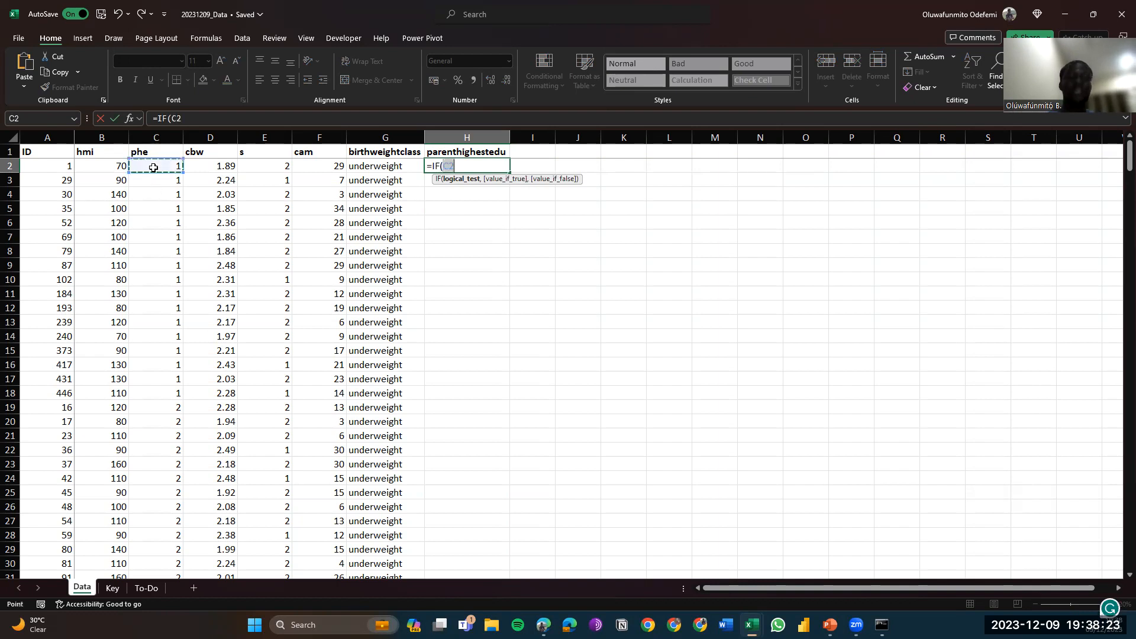
type("=1,")
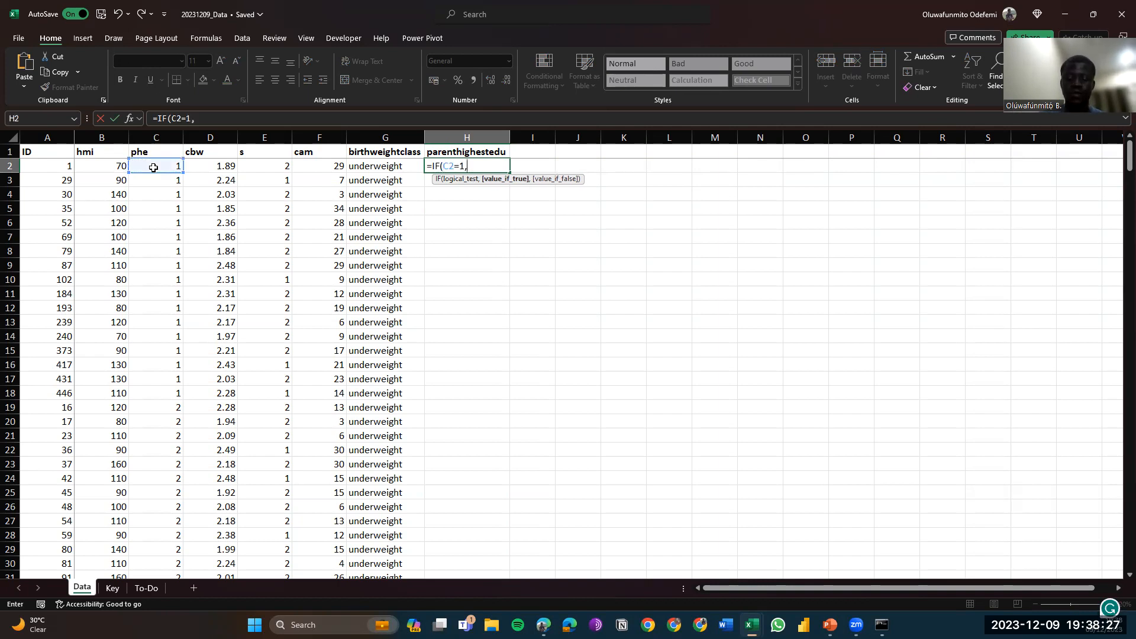
type("\"No")
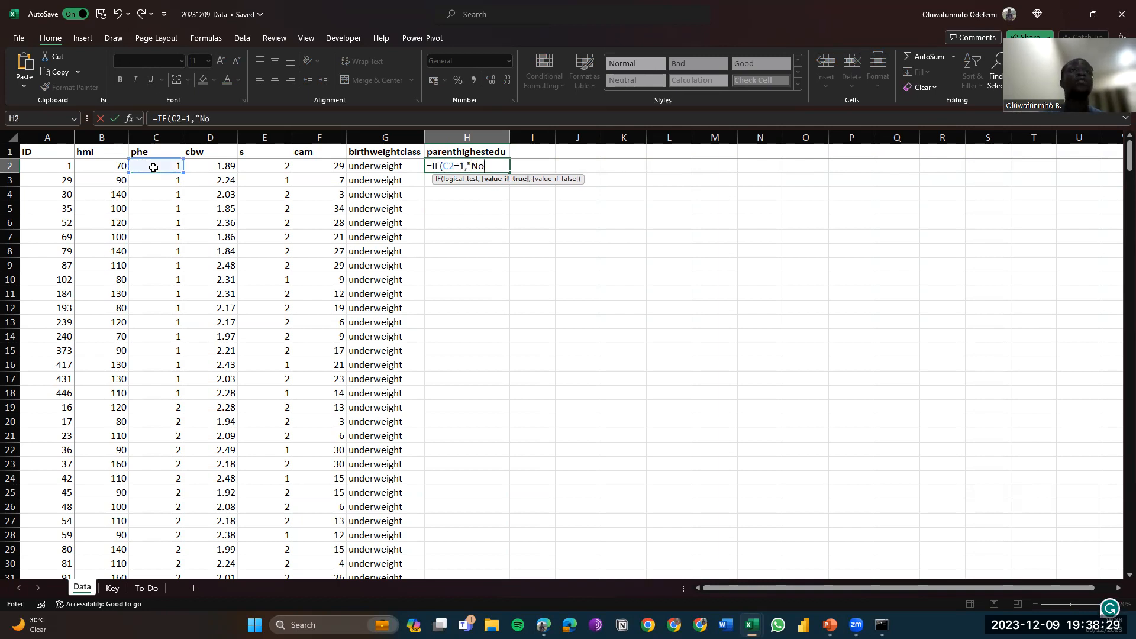
type("ne\",")
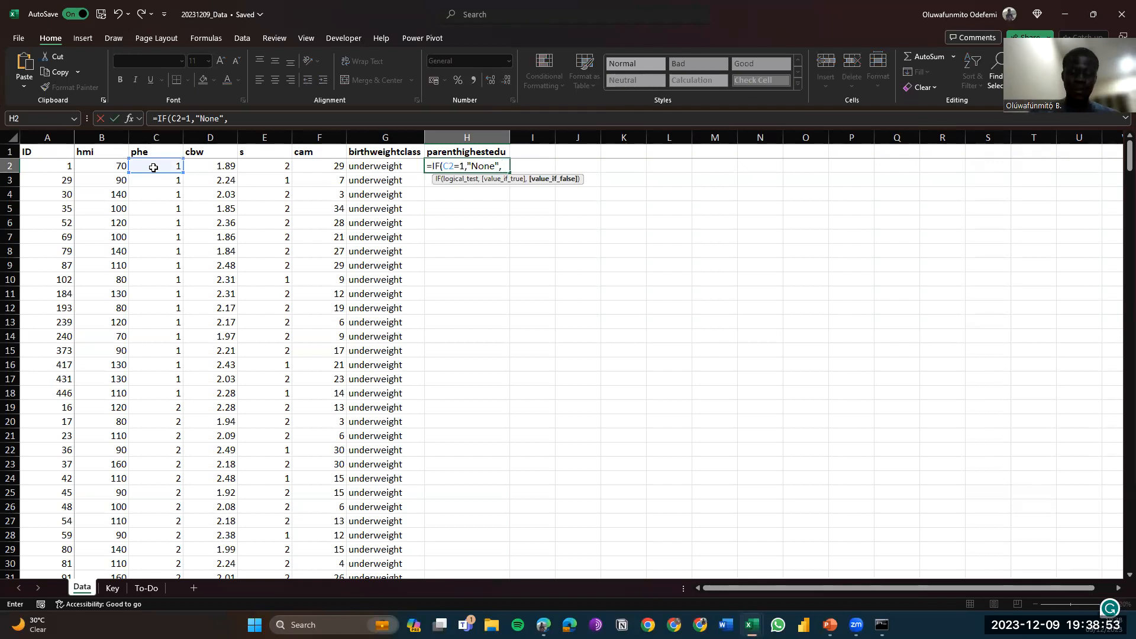
Nest a second IF in the H2 formula that returns "Primary" when C2=2
type("IF(")
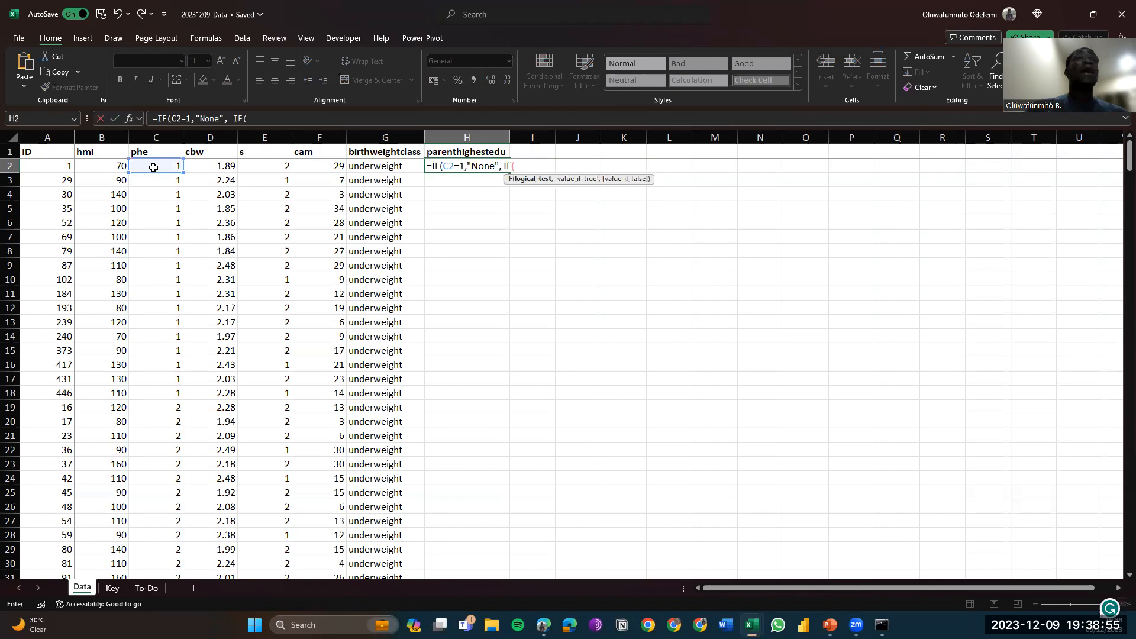
left_click(156, 163)
type("=")
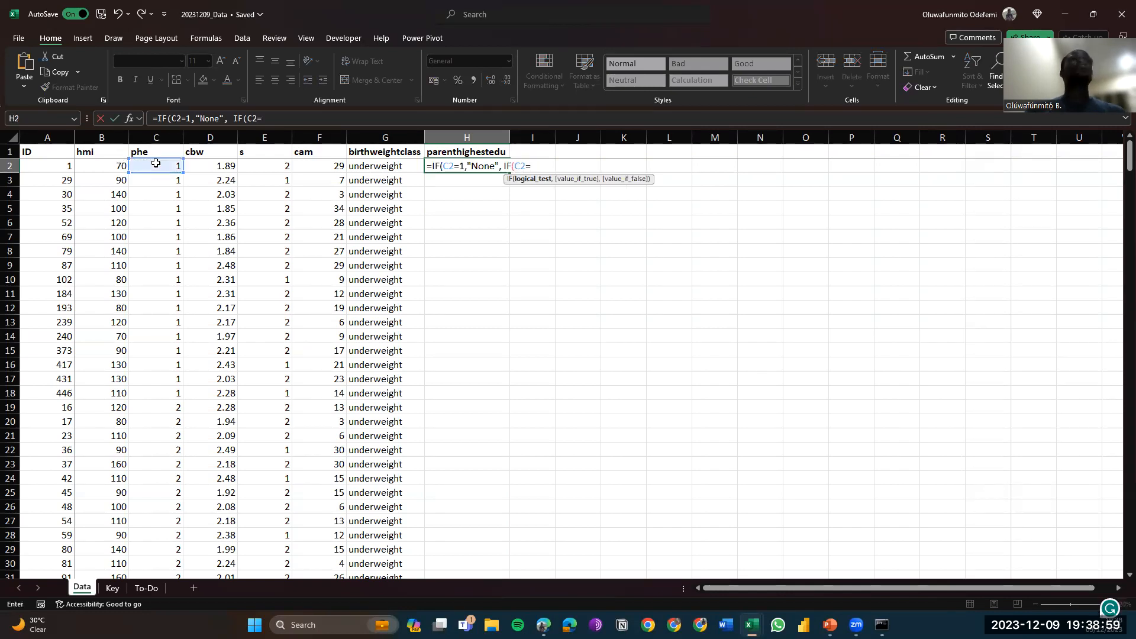
type("2")
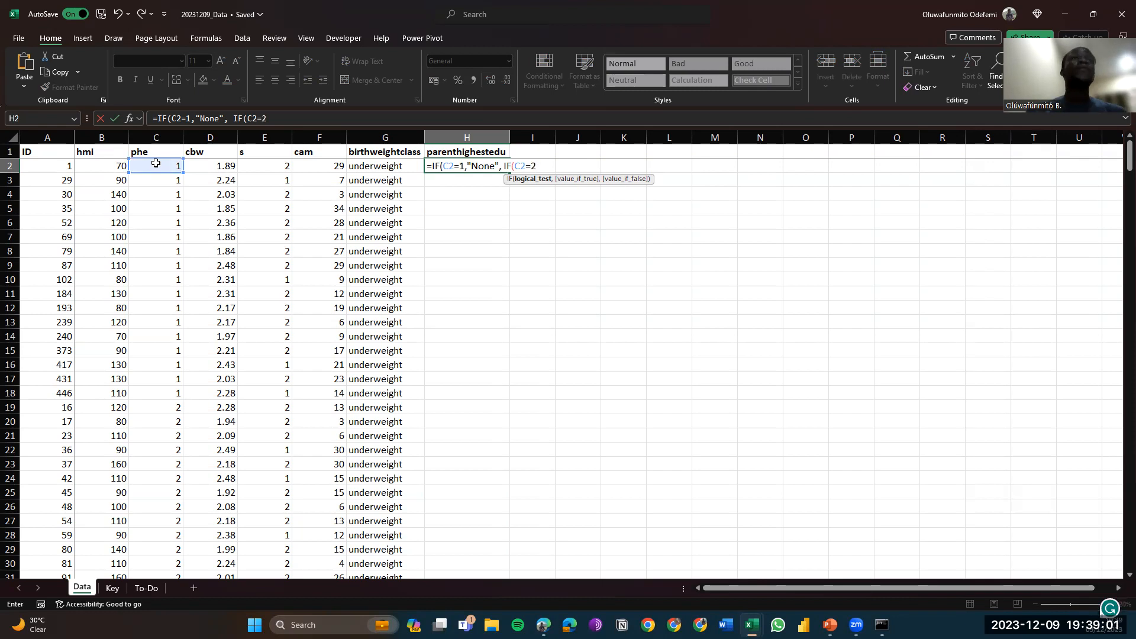
type(",")
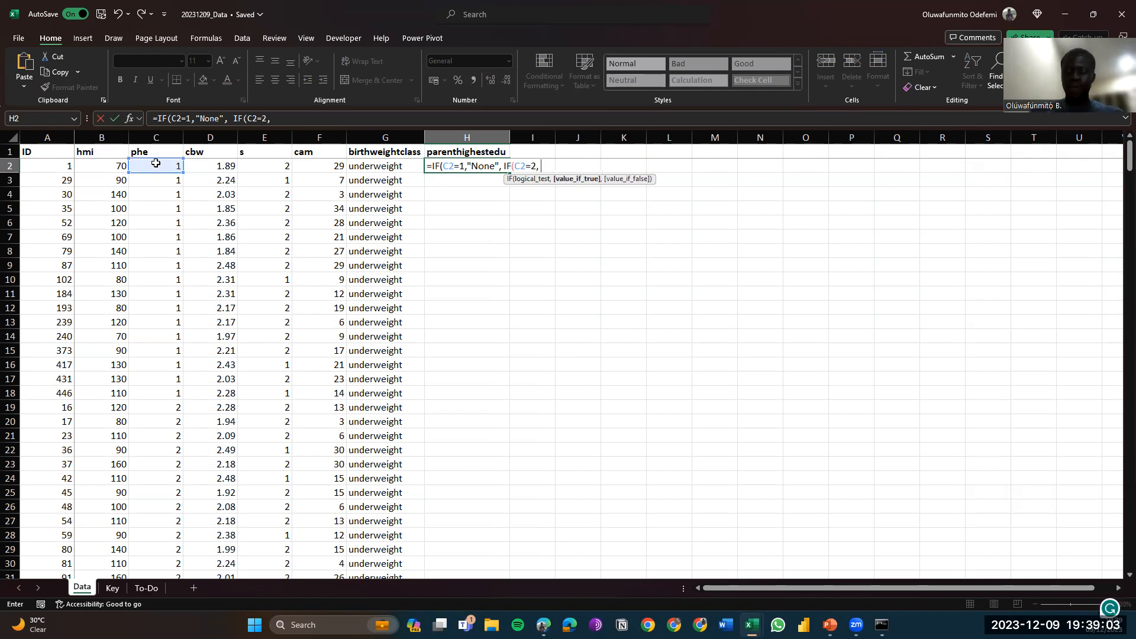
type(" \"Pri")
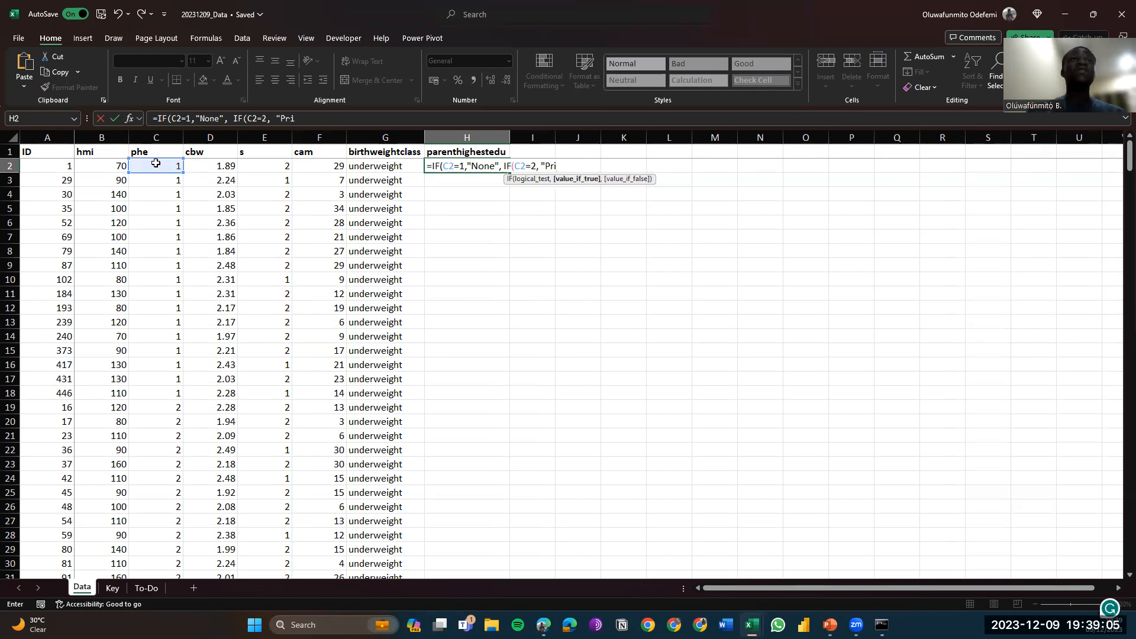
type("mary")
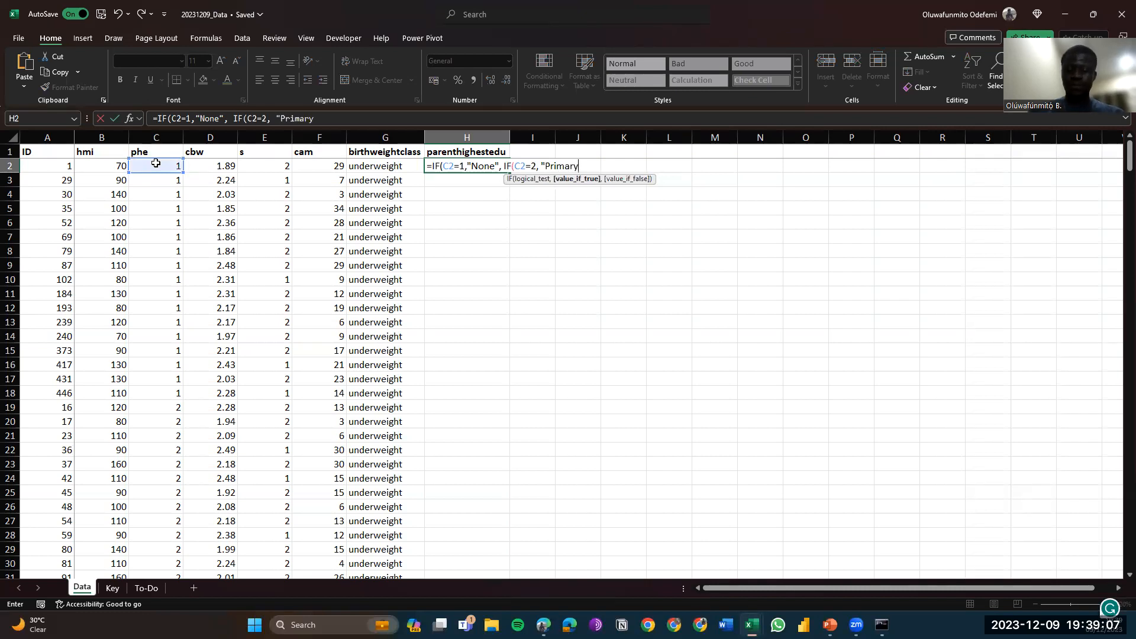
type("\", ")
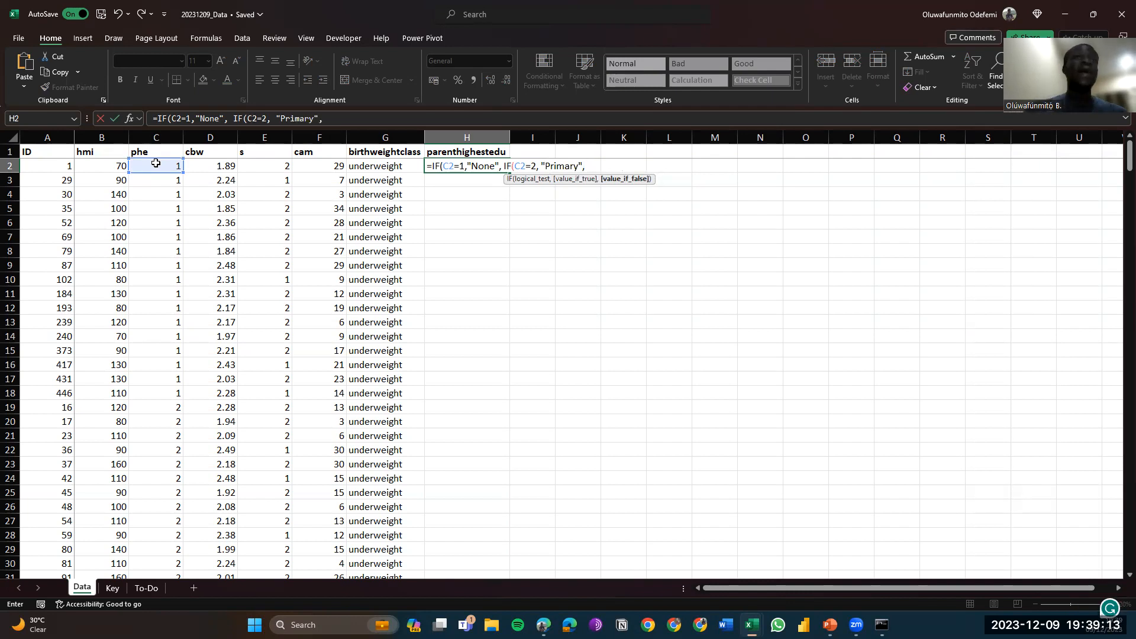
Nest a third IF in the H2 formula that returns "Secondary" when C2=3 and "Tertiary" otherwise
type("IF")
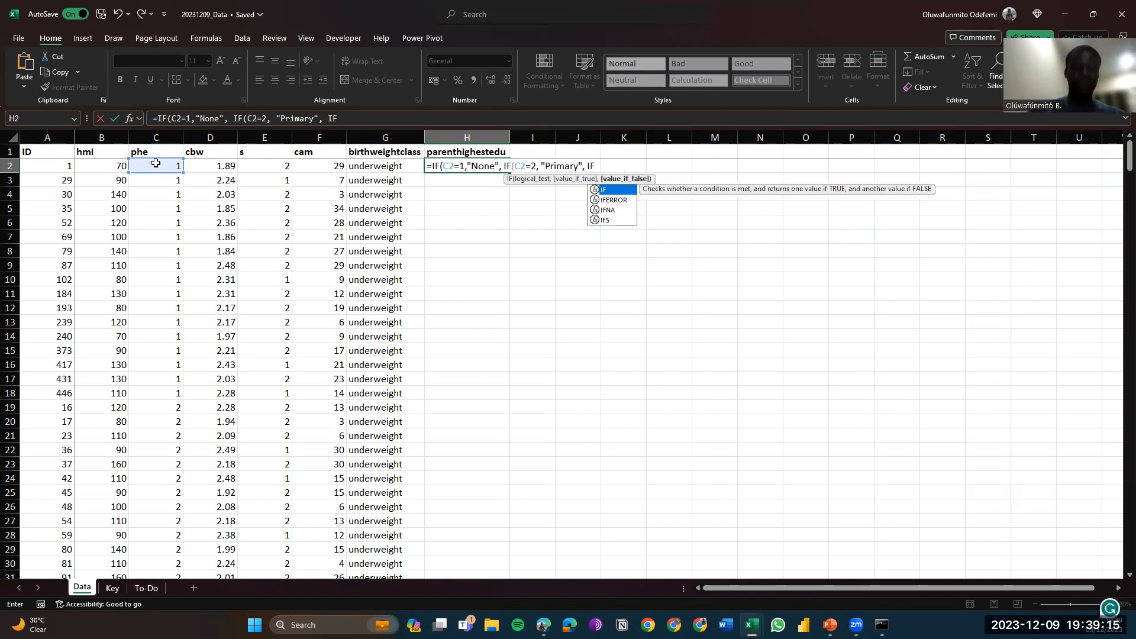
type("(C2=3, ")
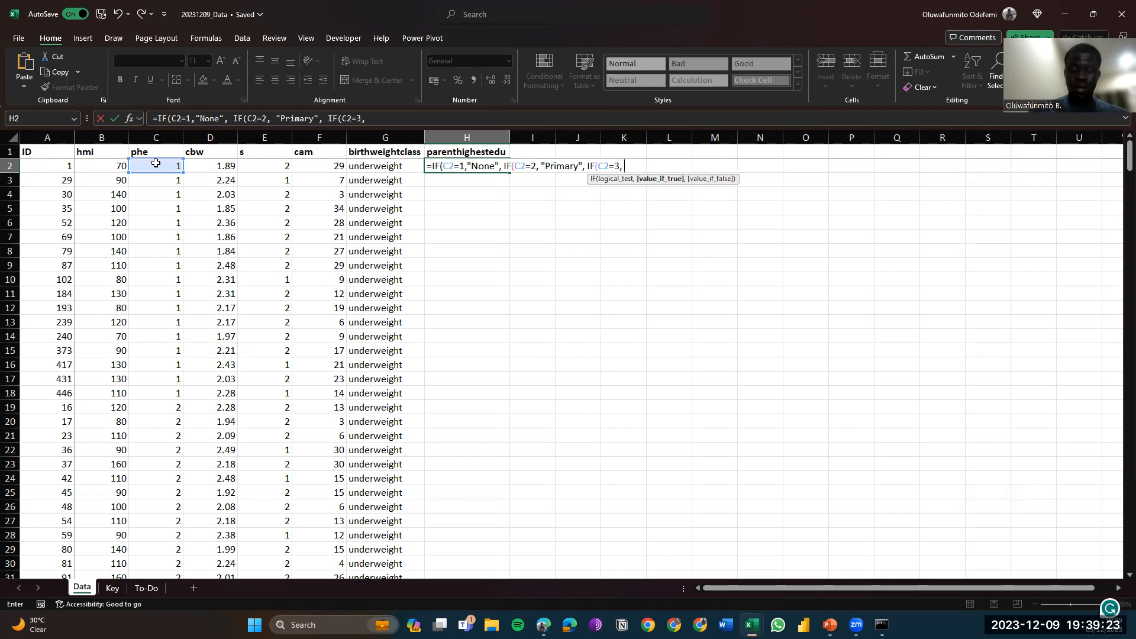
type("\"Secondary")
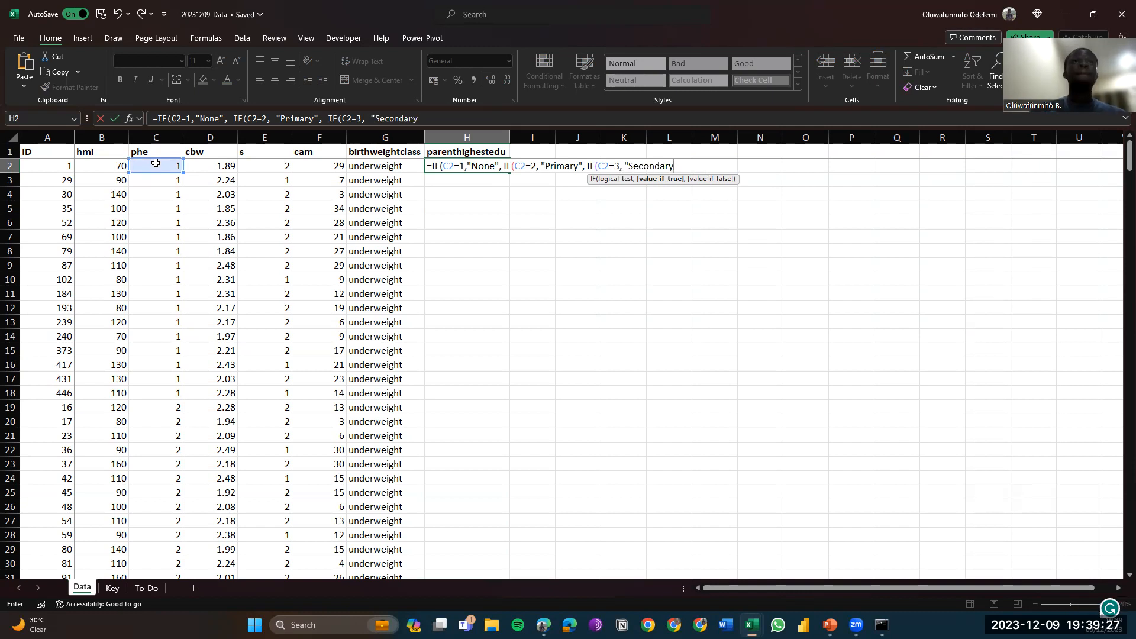
type("\",")
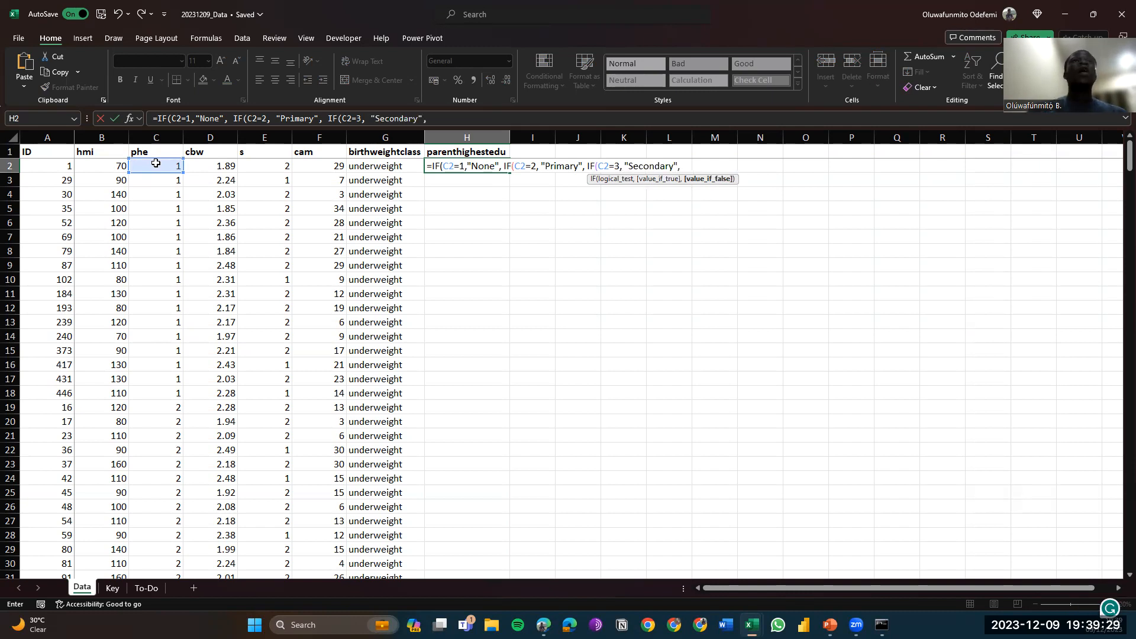
type(" \"Tertiary")
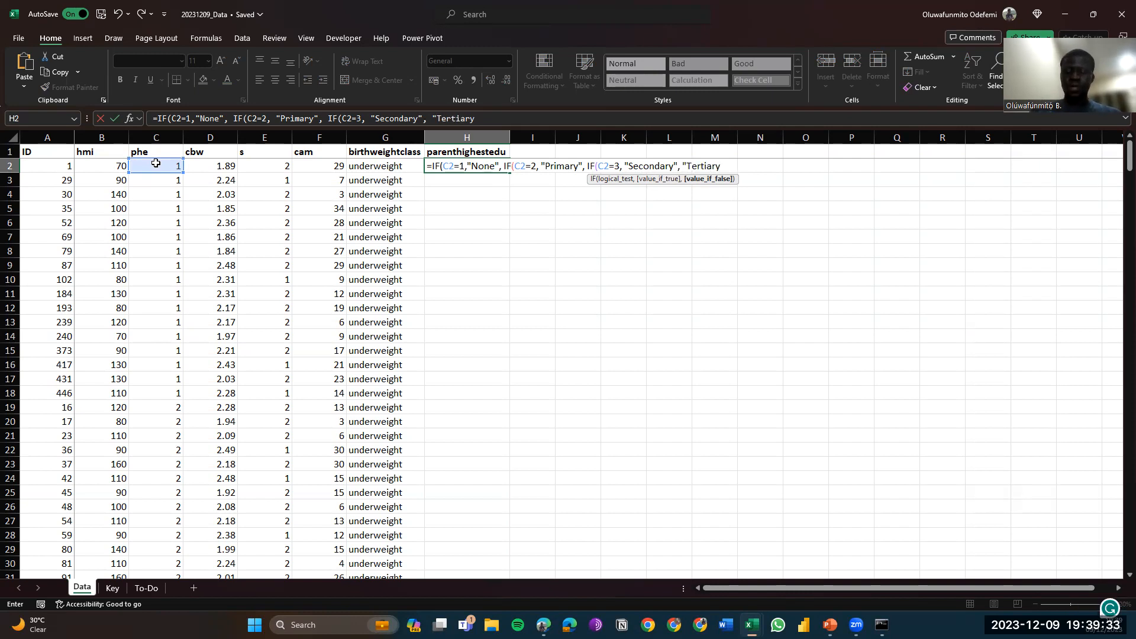
type("\")")
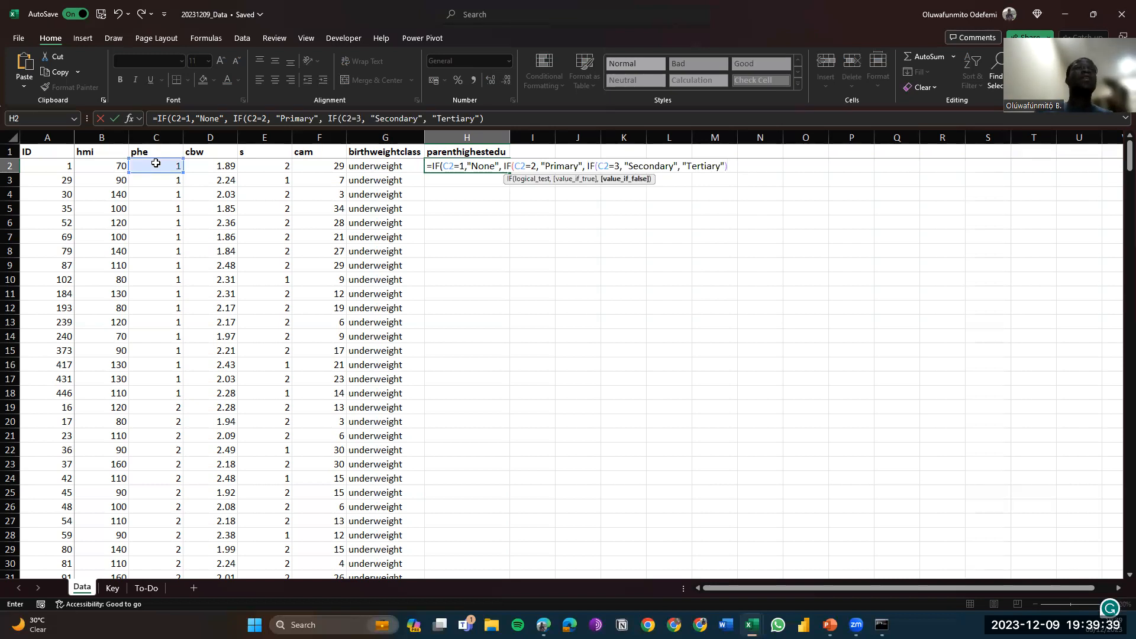
Make the column absolute in all three C2 references of the H2 formula, so each reads $C2
left_click(448, 165)
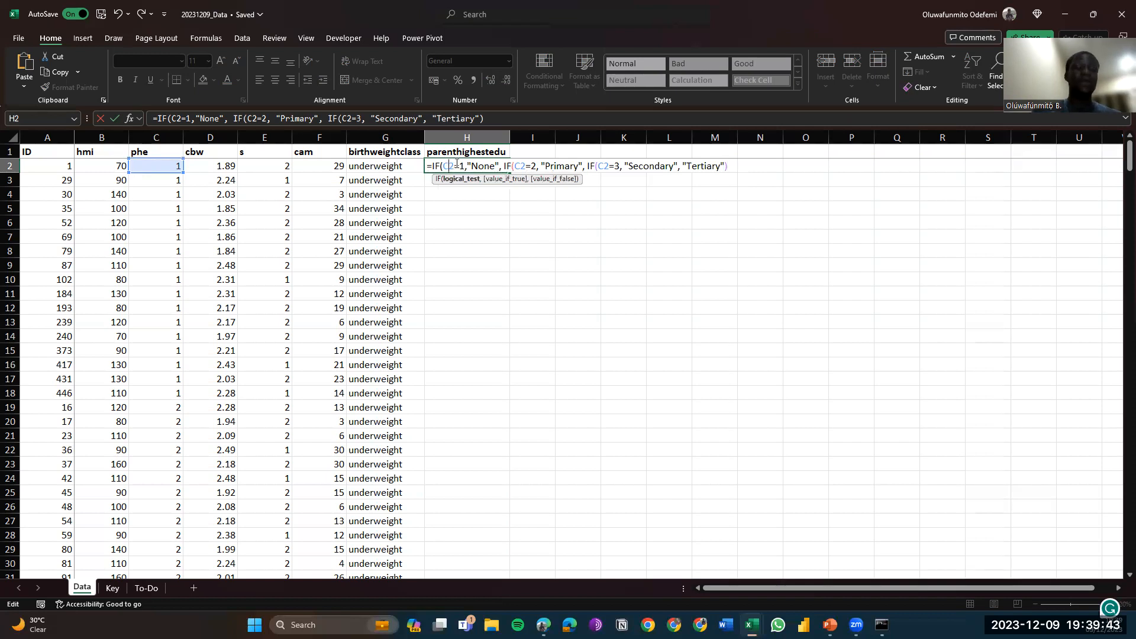
key("F4")
key("F4")
key("F4")
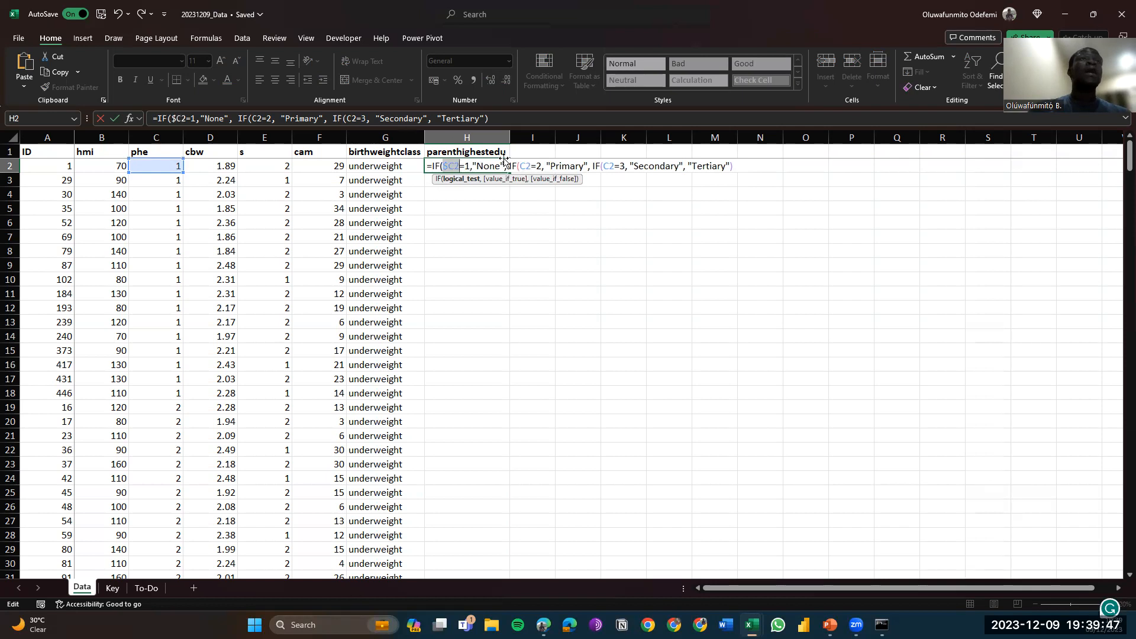
left_click(522, 164)
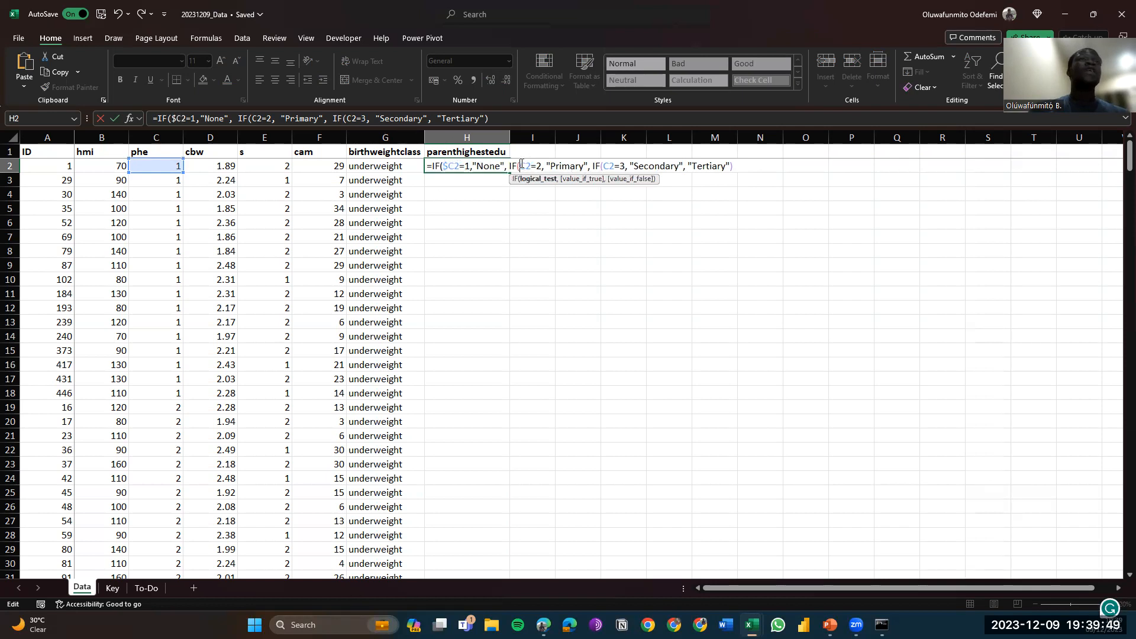
key("F4")
key("F4")
key("F4")
left_click(615, 164)
key("F4")
key("F4")
key("F4")
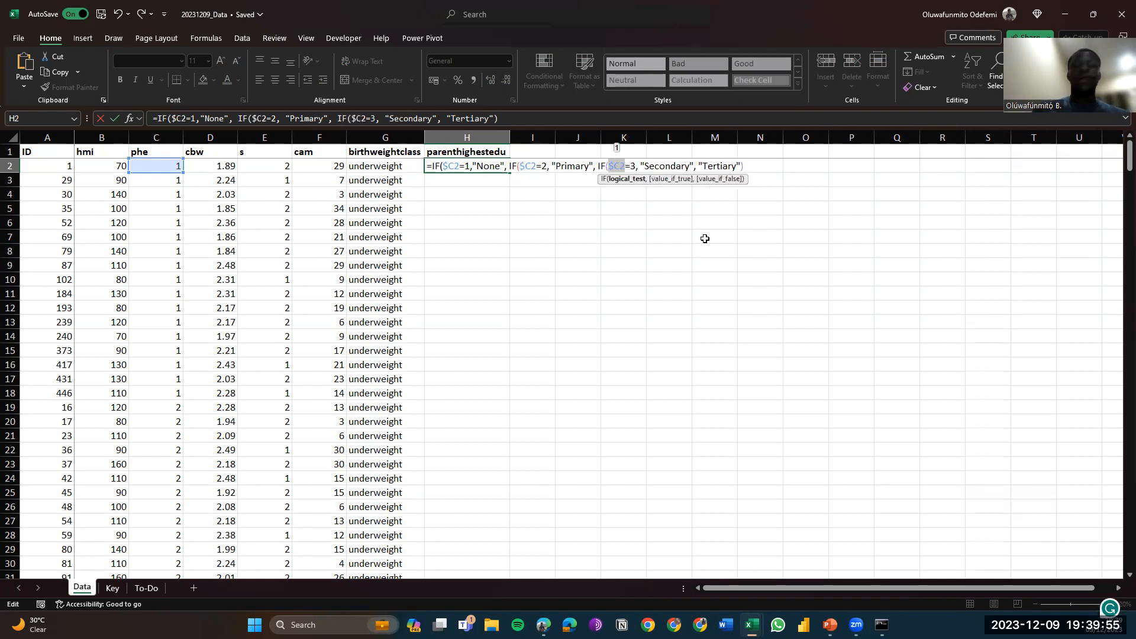
Commit the H2 formula with its missing closing parentheses corrected and fill it down the whole parenthighestedu column
key("Return")
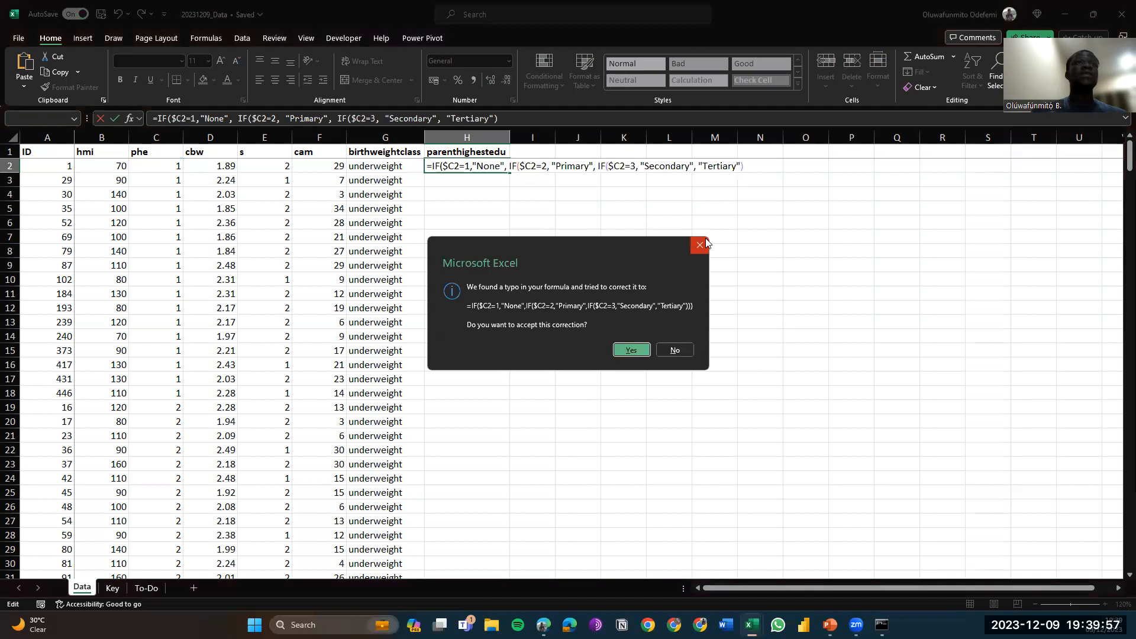
key("Return")
key("Up")
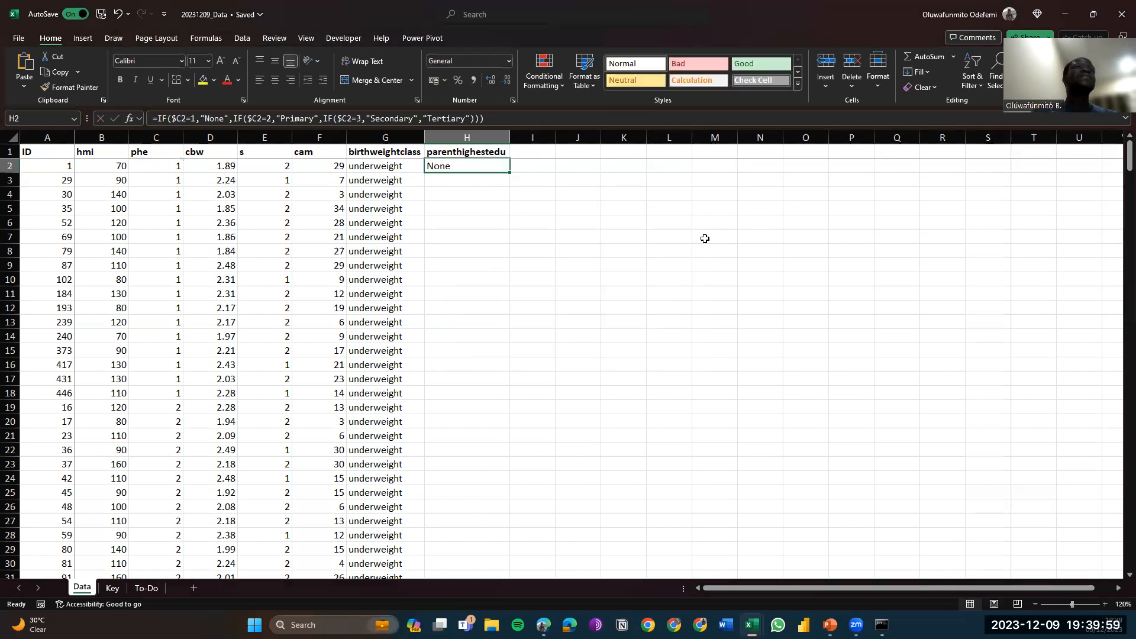
double_click(508, 172)
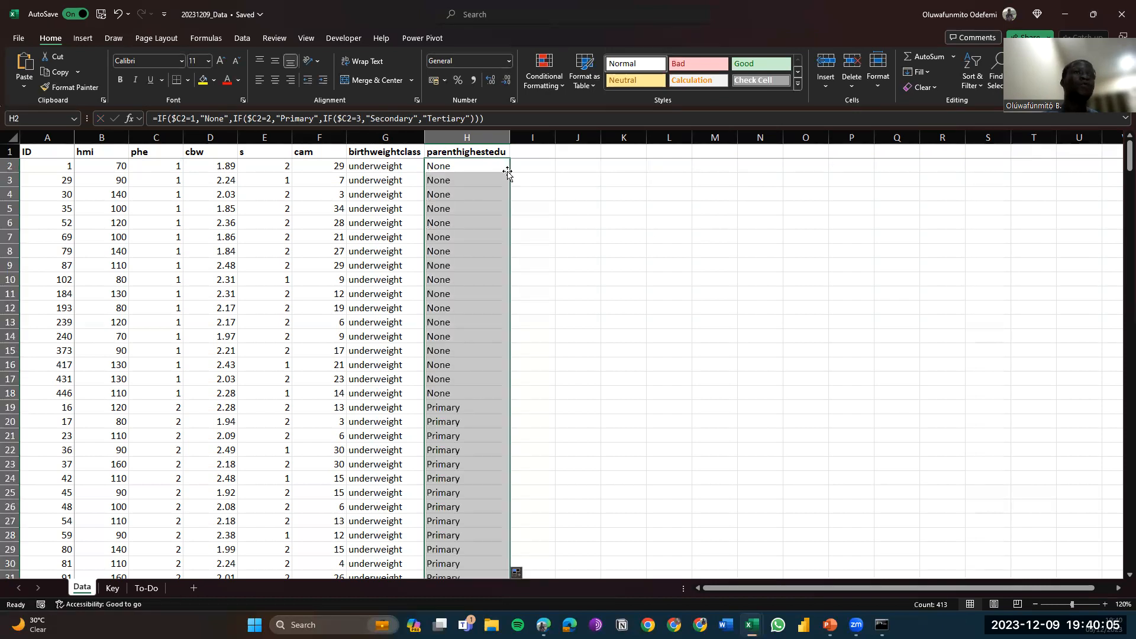
Examine the filled parenthighestedu labels row by row against the phe codes, from the first record down into the Secondary rows
key("Down")
key("Down")
key("Down")
key("Down")
key("Down")
key("Down")
key("Down")
key("Down")
key("Down")
key("Down")
key("Down")
key("Down")
key("Down")
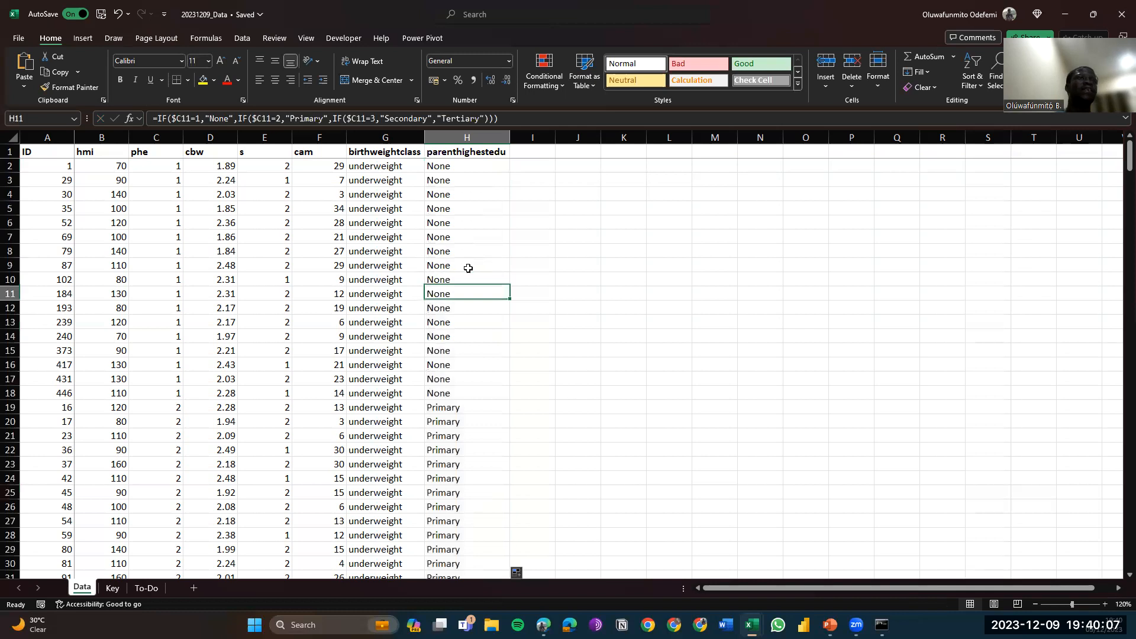
key("Down")
key("Down")
key("Down")
key("Down")
key("Down")
key("Down")
key("Down")
key("Down")
key("Down")
key("Down")
key("Down")
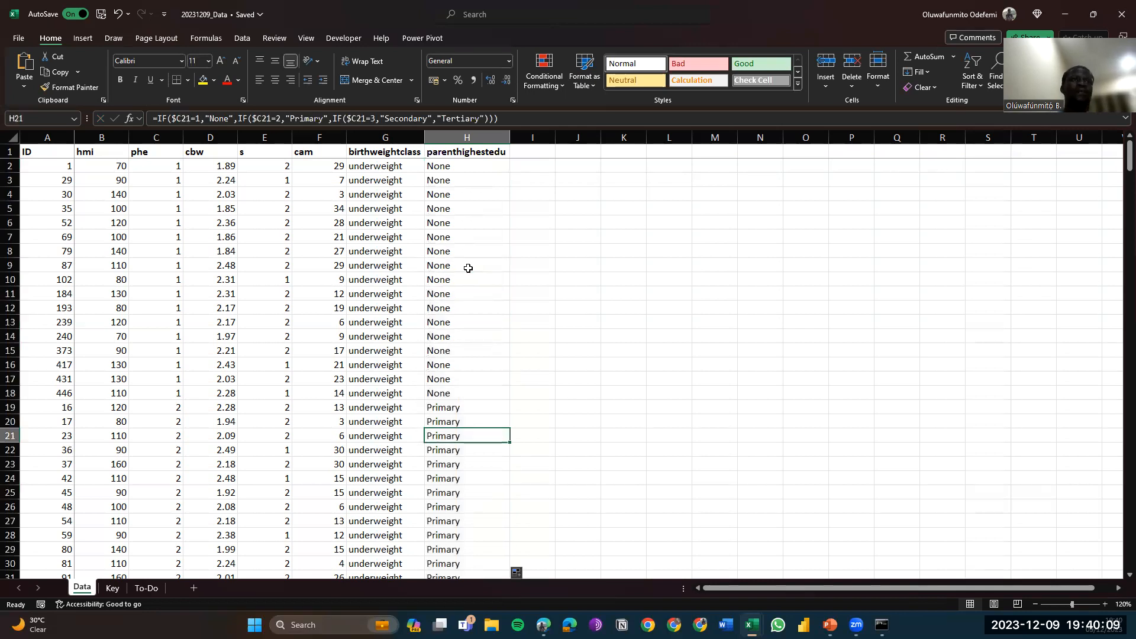
key("Down")
key("Down")
key("Down")
key("Down")
key("Down")
key("Down")
key("Down")
key("Down")
key("Down")
key("Down")
key("Down")
key("Down")
key("Down")
key("Down")
key("Down")
key("Down")
key("Down")
key("Down")
key("Down")
key("Down")
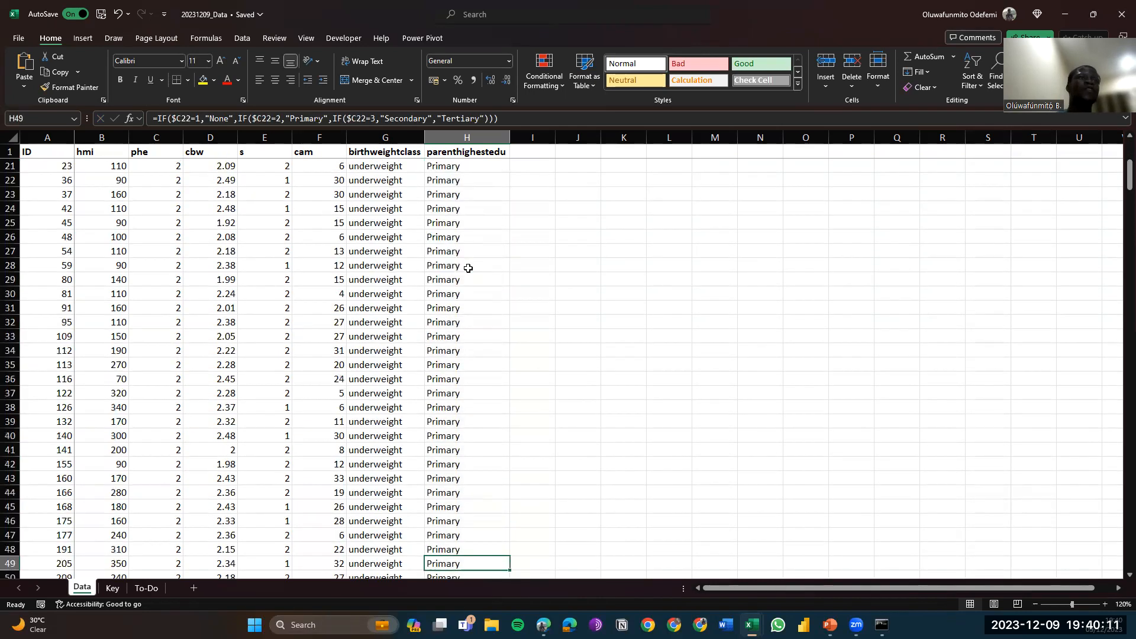
key("Down")
key("Down")
key("Down")
key("Down")
key("Down")
key("Down")
key("Down")
key("Down")
key("Down")
key("Down")
key("Down")
key("Down")
key("Down")
key("Down")
key("Down")
key("Down")
key("Down")
key("Down")
key("Down")
key("Down")
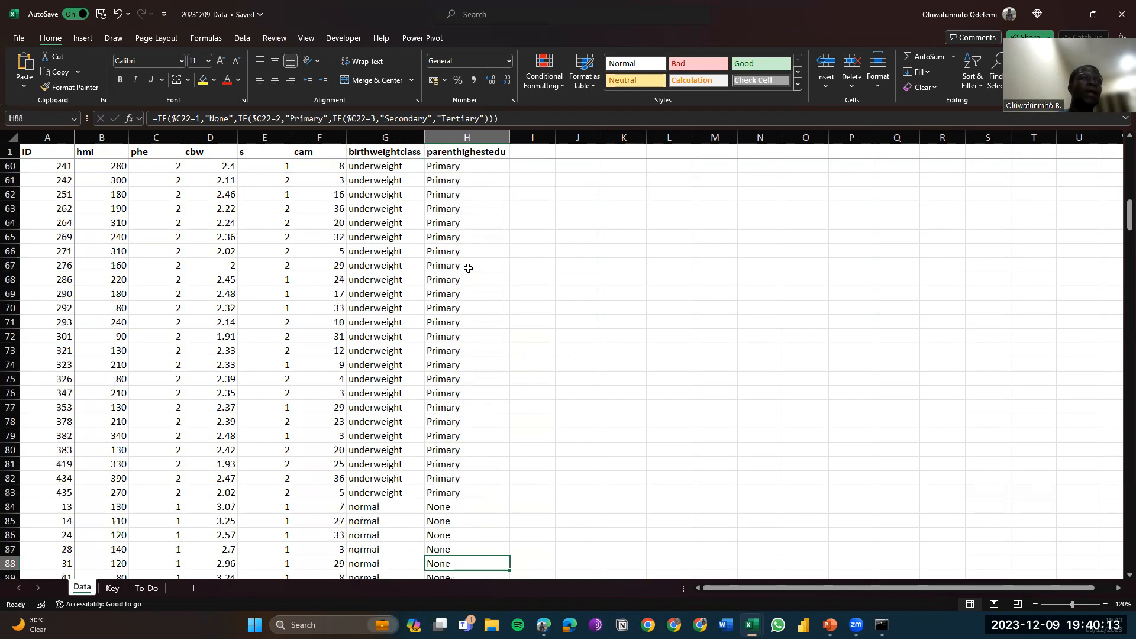
key("Down")
key("Down")
key("Down")
key("Down")
key("Down")
key("Down")
key("Down")
key("Down")
key("Down")
key("Down")
key("Down")
key("Down")
key("Down")
key("Down")
key("Down")
key("Down")
key("Down")
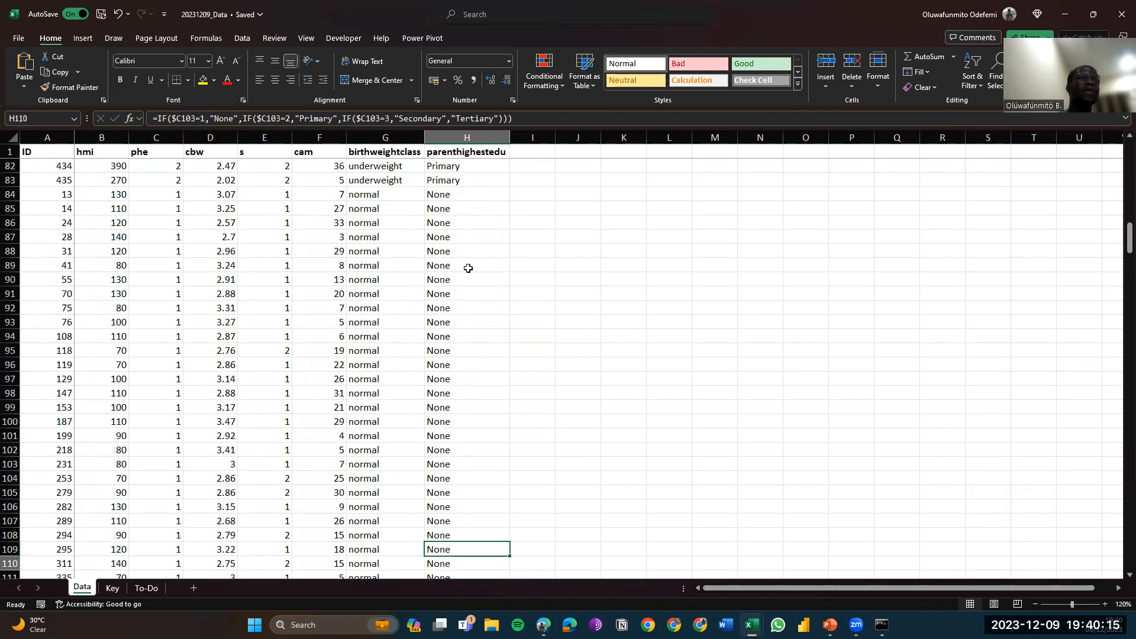
key("Down")
key("Down")
key("Down")
key("Down")
key("Down")
key("Down")
key("Down")
key("Down")
key("Down")
key("Down")
key("Down")
key("Down")
key("Down")
key("Down")
key("Down")
key("Down")
key("Down")
key("Down")
key("Down")
key("Down")
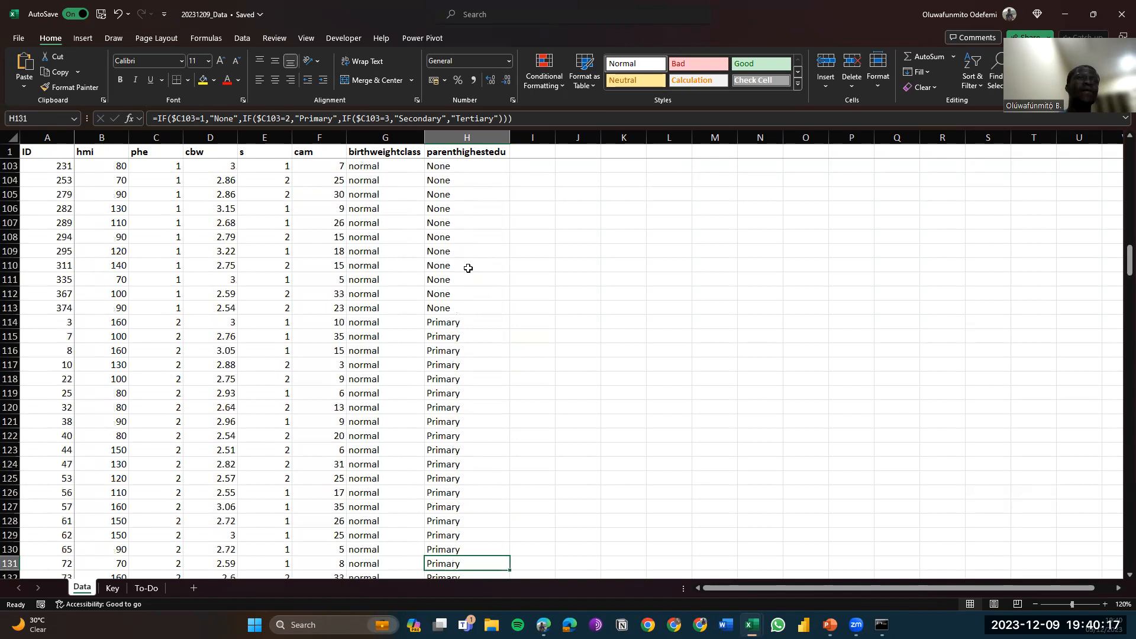
key("Down")
key("Down")
key("Down")
key("Down")
key("Down")
key("Down")
key("Down")
key("Down")
key("Down")
key("Down")
key("Down")
key("Down")
key("Down")
key("Down")
key("Down")
key("Down")
key("Down")
key("Down")
key("Down")
key("Down")
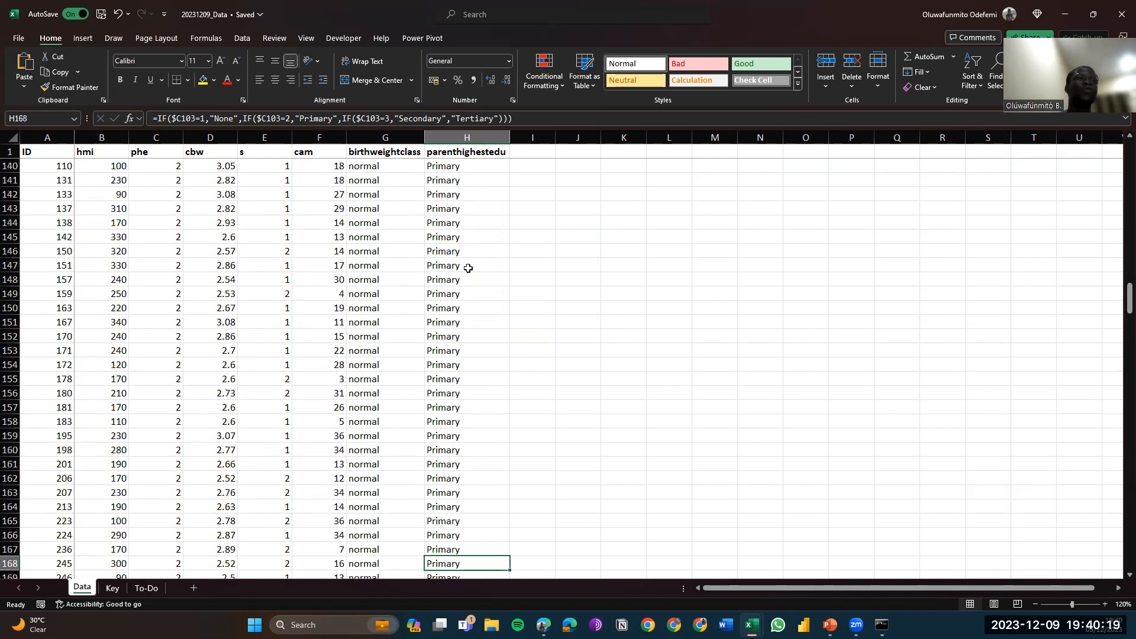
key("Down")
key("Down")
key("Down")
key("Down")
key("Down")
key("Down")
key("Down")
key("Down")
key("Down")
key("Down")
key("Down")
key("Down")
key("Down")
key("Down")
key("Down")
key("Down")
key("Down")
key("Down")
key("Down")
key("Down")
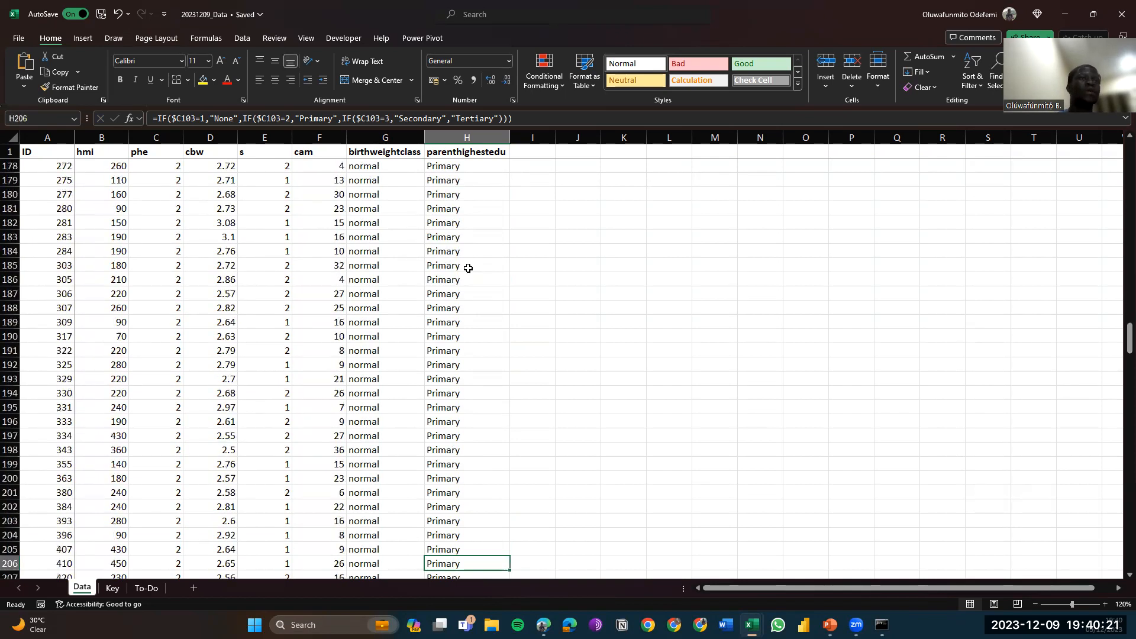
key("Down")
key("Down")
key("Down")
key("Down")
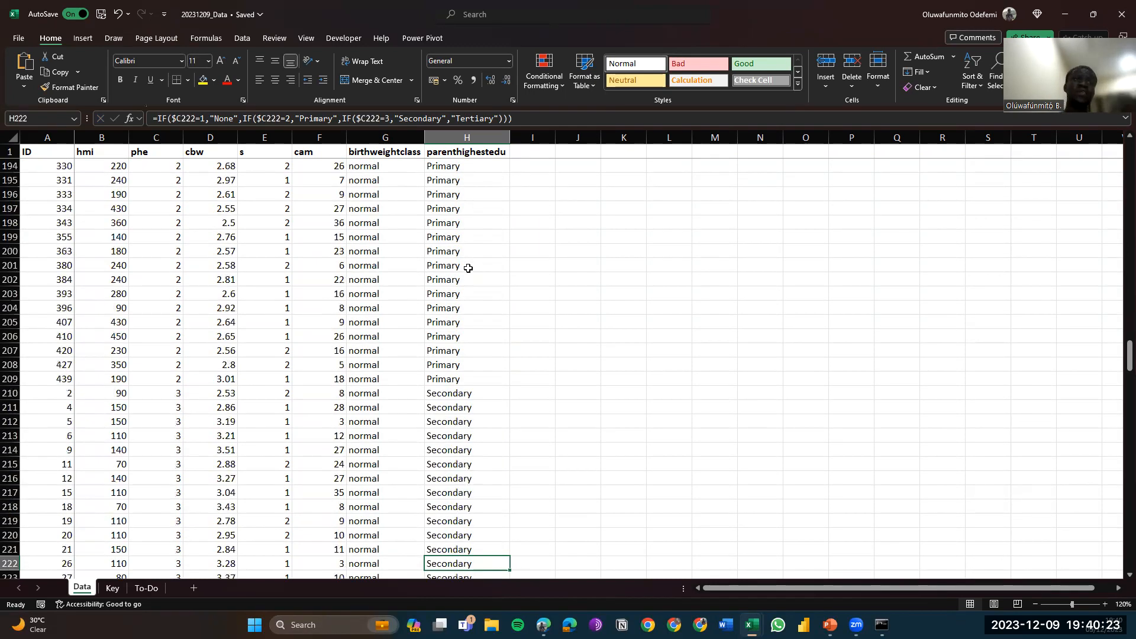
Examine the remaining parenthighestedu labels against the phe codes, from the Secondary rows through the Tertiary rows to the last record
key("Down")
key("Down")
key("Down")
key("Down")
key("Down")
key("Down")
key("Down")
key("Down")
key("Down")
key("Down")
key("Down")
key("Down")
key("Down")
key("Down")
key("Down")
key("Down")
key("Down")
key("Down")
key("Down")
key("Down")
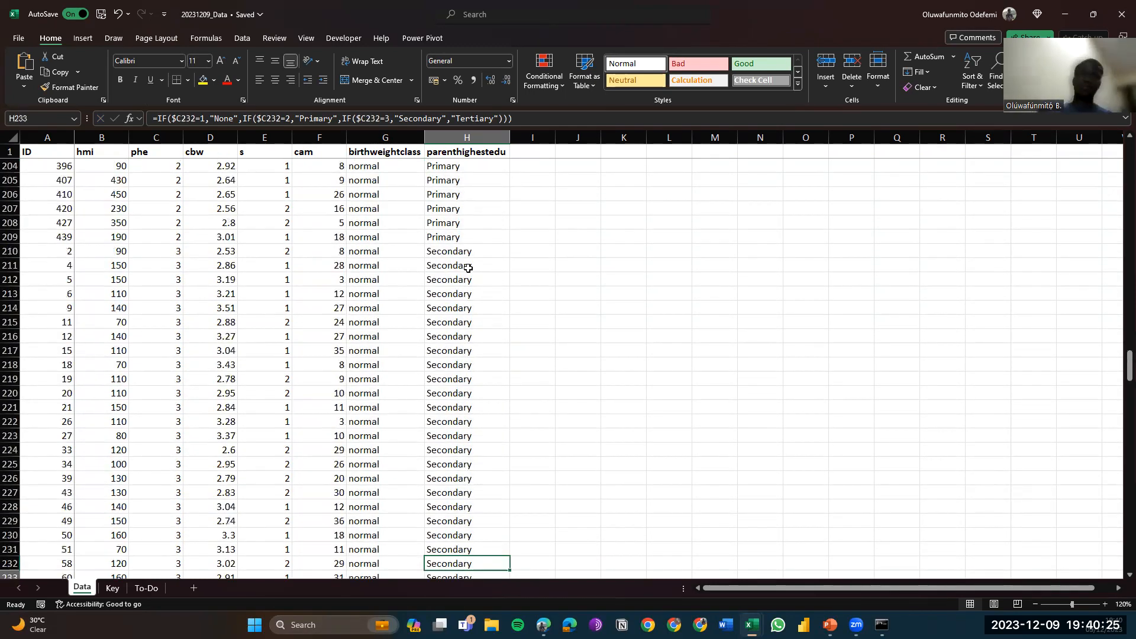
key("Down")
key("Down")
key("Down")
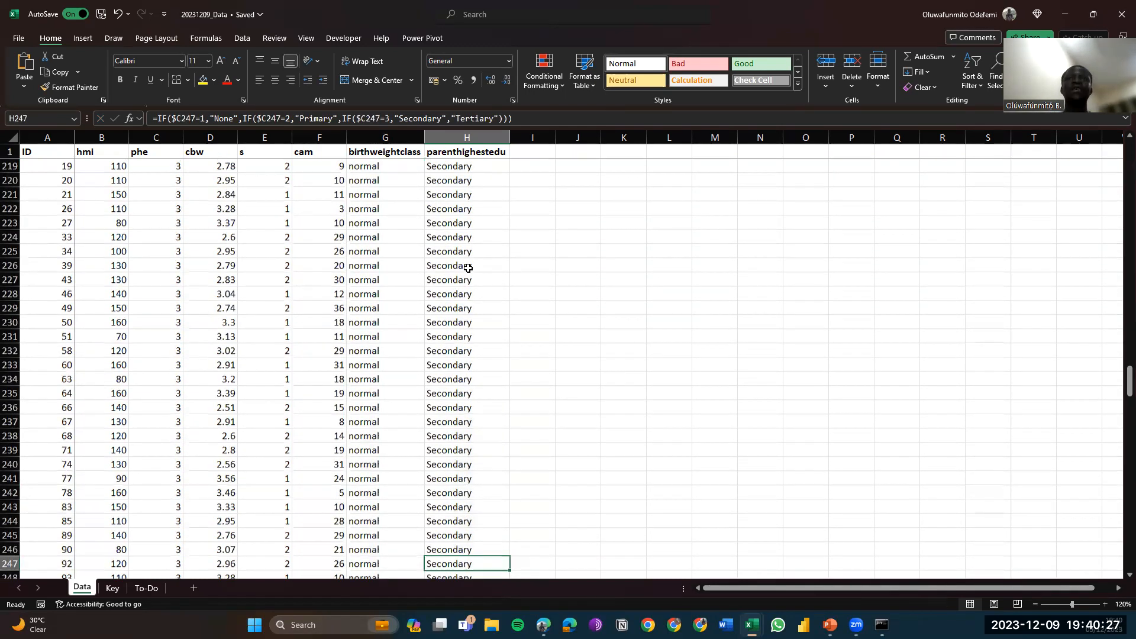
key("Down")
key("Down")
key("Down")
key("Down")
key("Down")
key("Down")
key("Down")
key("Down")
key("Down")
key("Down")
key("Down")
key("Down")
key("Down")
key("Down")
key("Down")
key("Down")
key("Down")
key("Down")
key("Down")
key("Down")
key("Down")
key("Down")
key("Down")
key("Down")
key("Down")
key("Down")
key("Down")
key("Down")
key("Down")
key("Down")
key("Down")
key("Down")
key("Down")
key("Down")
key("Down")
key("Down")
key("Down")
key("Down")
key("Down")
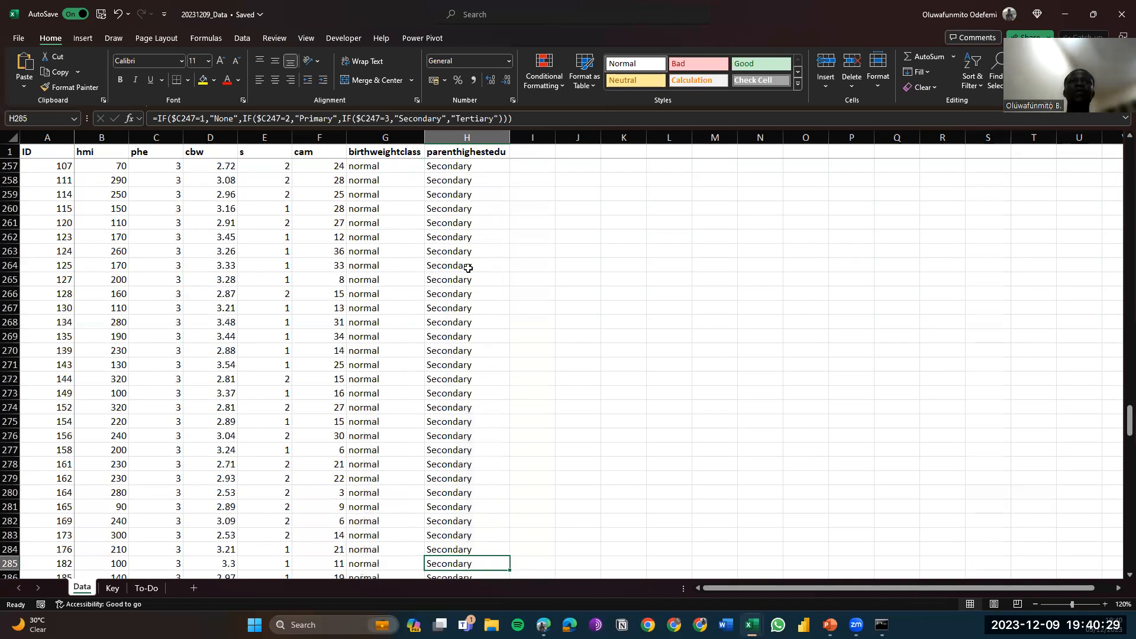
key("Down")
key("Down")
key("Down")
key("Down")
key("Down")
key("Down")
key("Down")
key("Down")
key("Down")
key("Down")
key("Down")
key("Down")
key("Down")
key("Down")
key("Down")
key("Down")
key("Down")
key("Down")
key("Down")
key("Down")
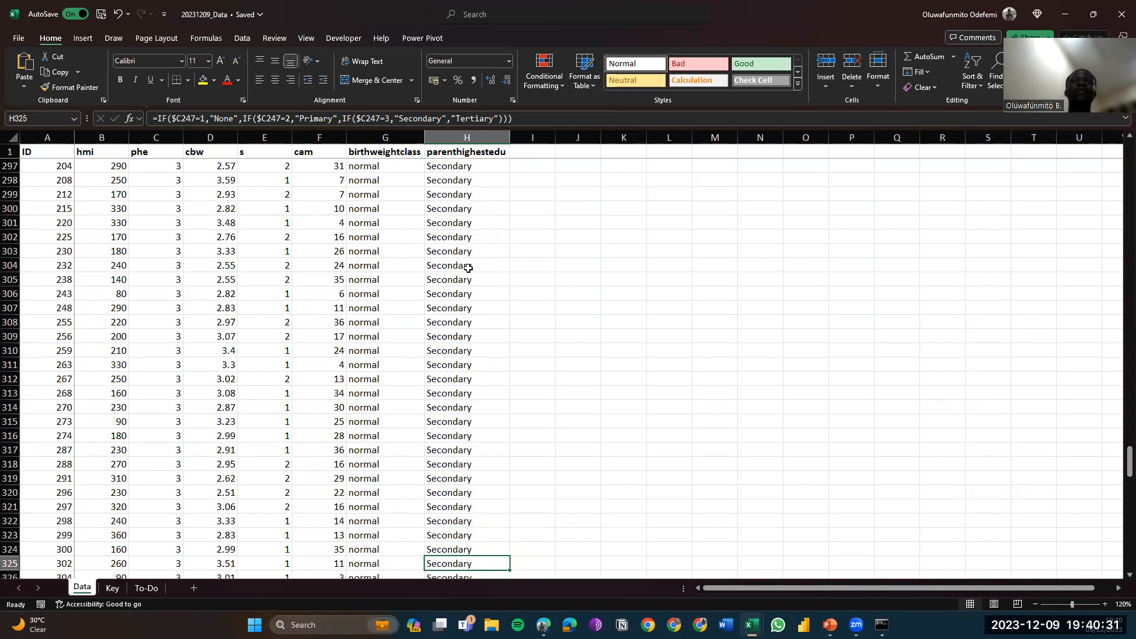
key("Down")
key("Down")
key("Down")
key("Down")
key("Down")
key("Down")
key("Down")
key("Down")
key("Down")
key("Down")
key("Down")
key("Down")
key("Down")
key("Down")
key("Down")
key("Down")
key("Down")
key("Down")
key("Down")
key("Down")
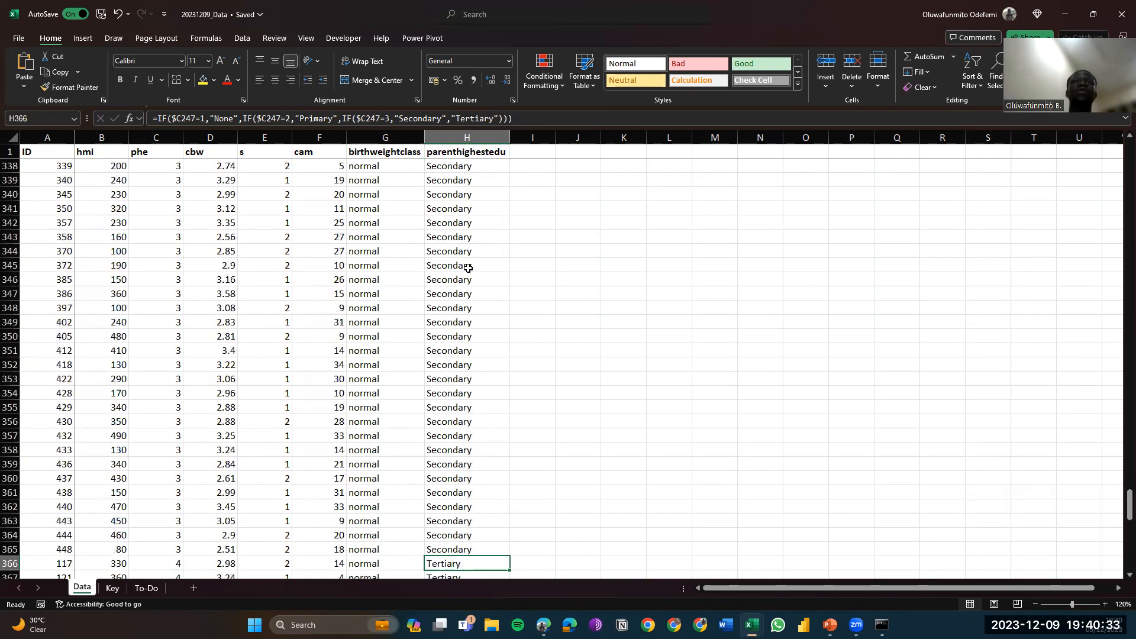
key("Down")
key("Down")
key("Down")
key("Down")
key("Down")
key("Down")
key("Down")
key("Down")
key("Down")
key("Down")
key("Down")
key("Down")
key("Down")
key("Down")
key("Down")
key("Down")
key("Down")
key("Down")
key("Down")
key("Down")
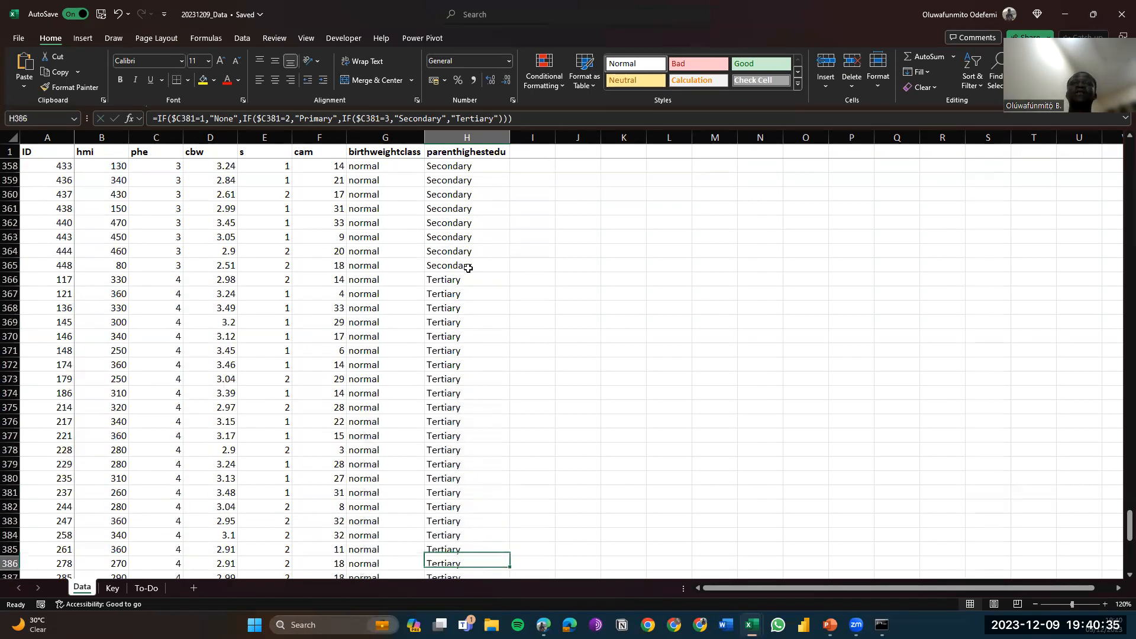
key("Down")
key("Down")
key("Down")
key("Down")
key("Down")
key("Down")
key("Down")
key("Down")
key("Down")
key("Down")
key("Down")
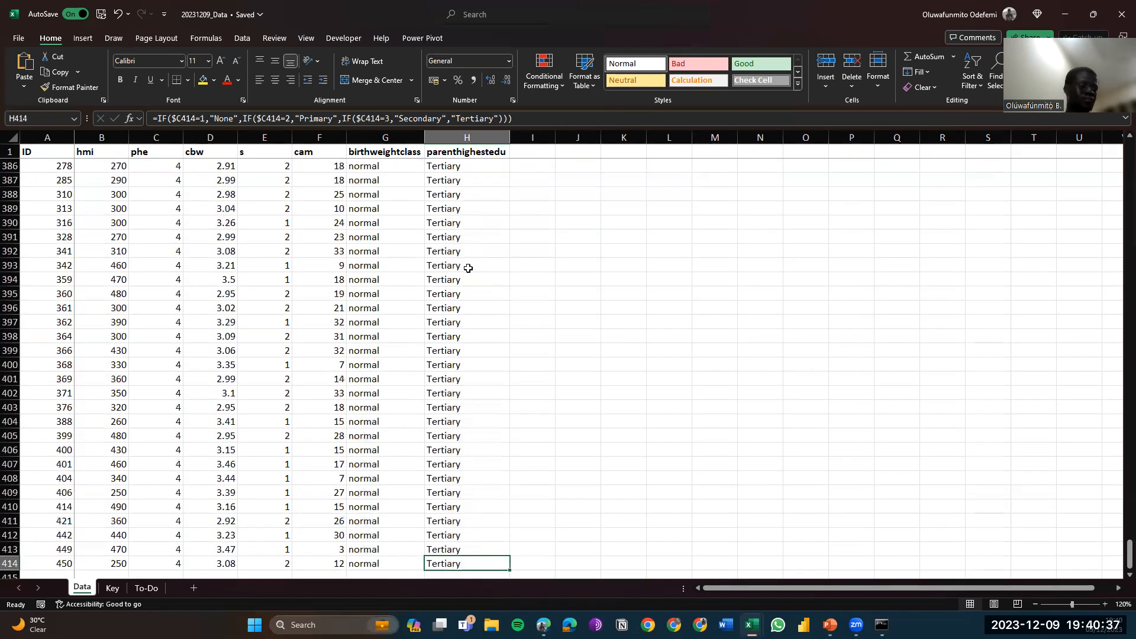
key("Down")
Recheck the last few Tertiary records and return to the parenthighestedu header in H1
key("Up")
key("Up")
key("Up")
key("Up")
key("Up")
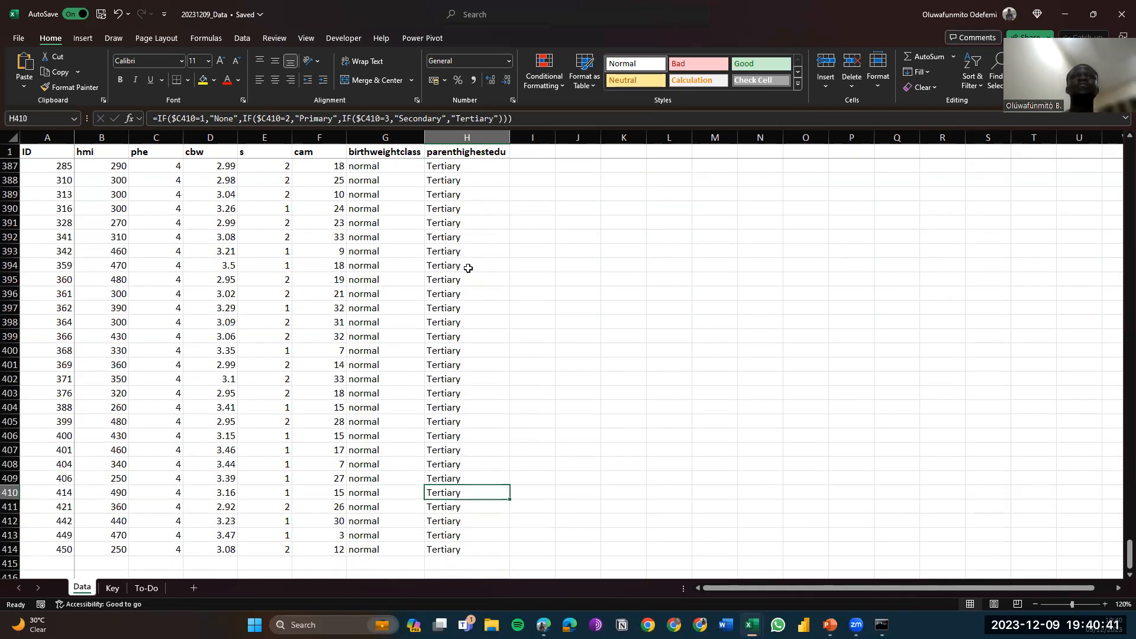
key("Down")
key("Up")
key("Up")
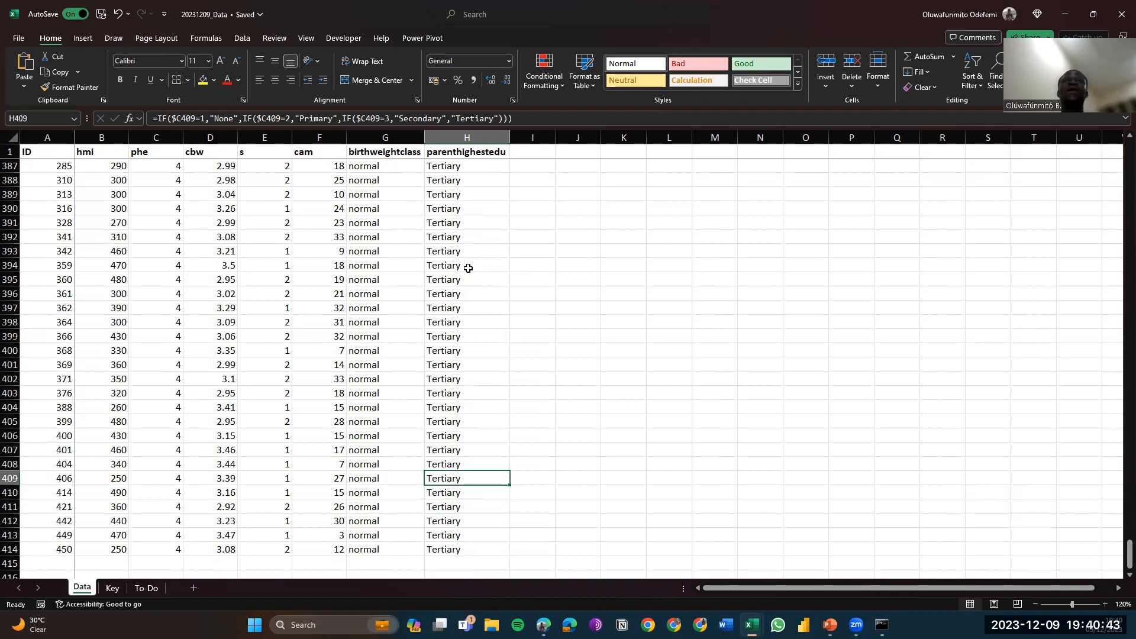
key("Up")
key("ctrl+Up")
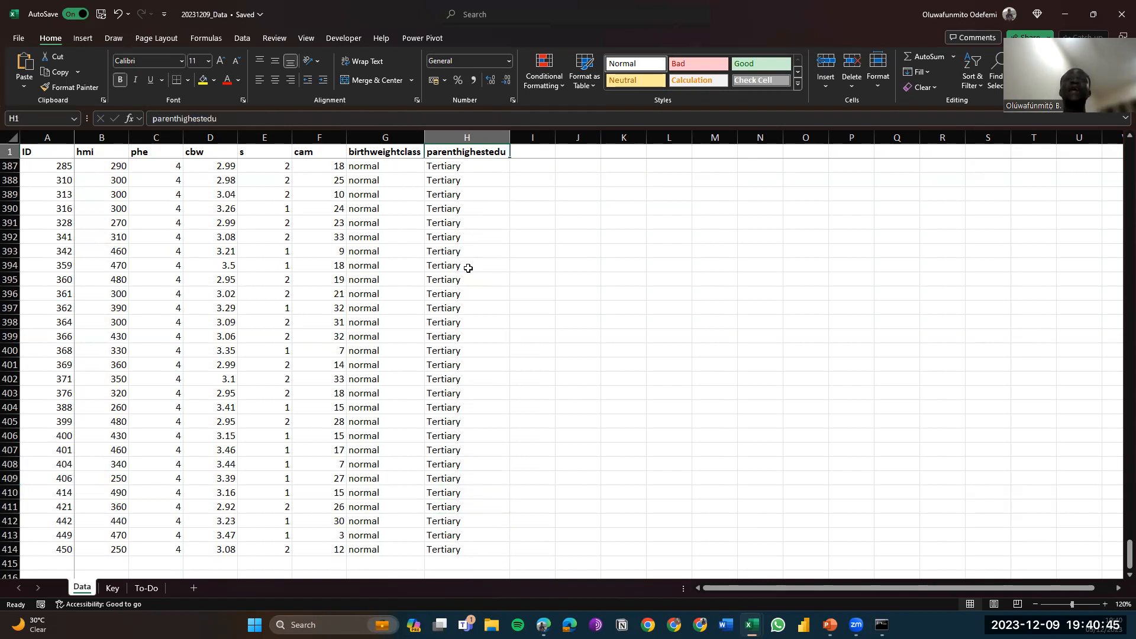
key("Down")
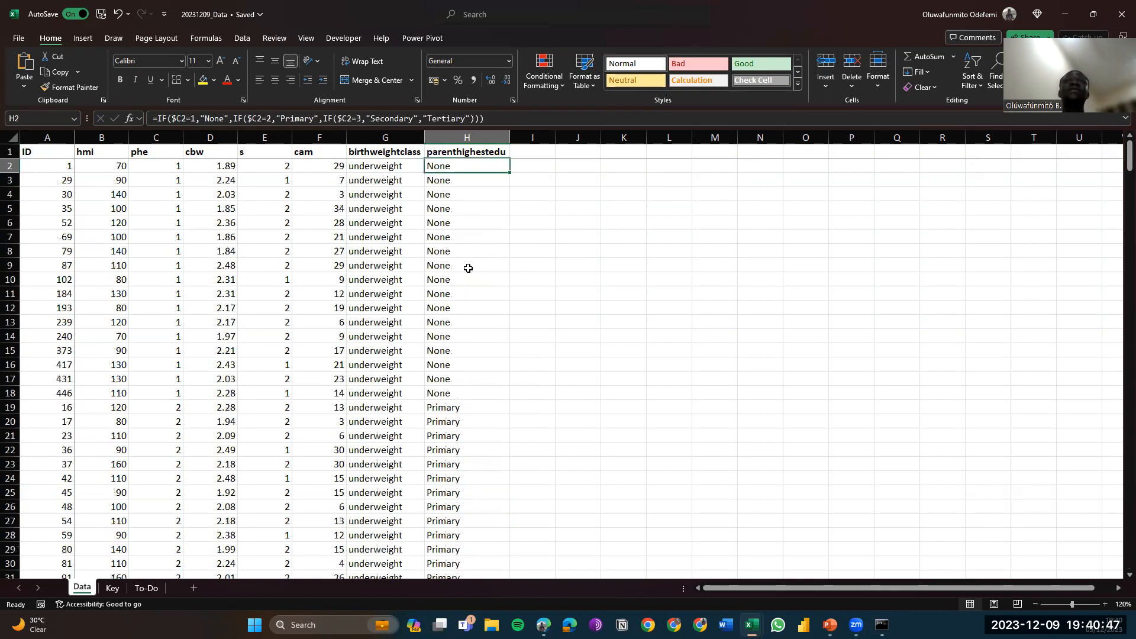
key("Up")
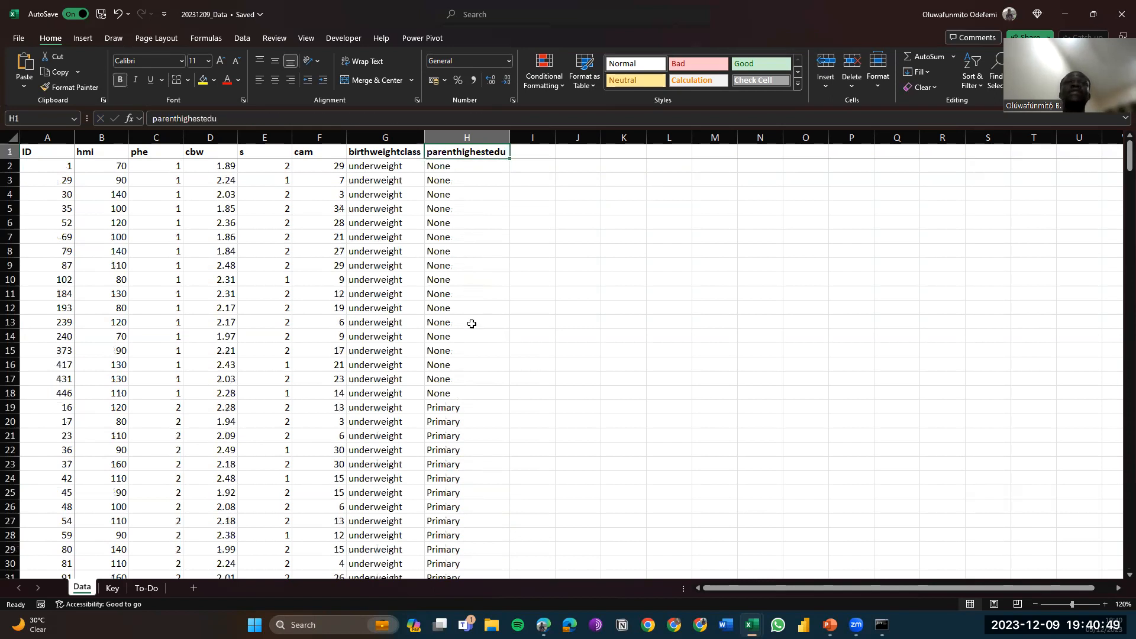
Review the parents' education and sex task on the To-Do sheet and the sex code definitions on the Key sheet
left_click(145, 593)
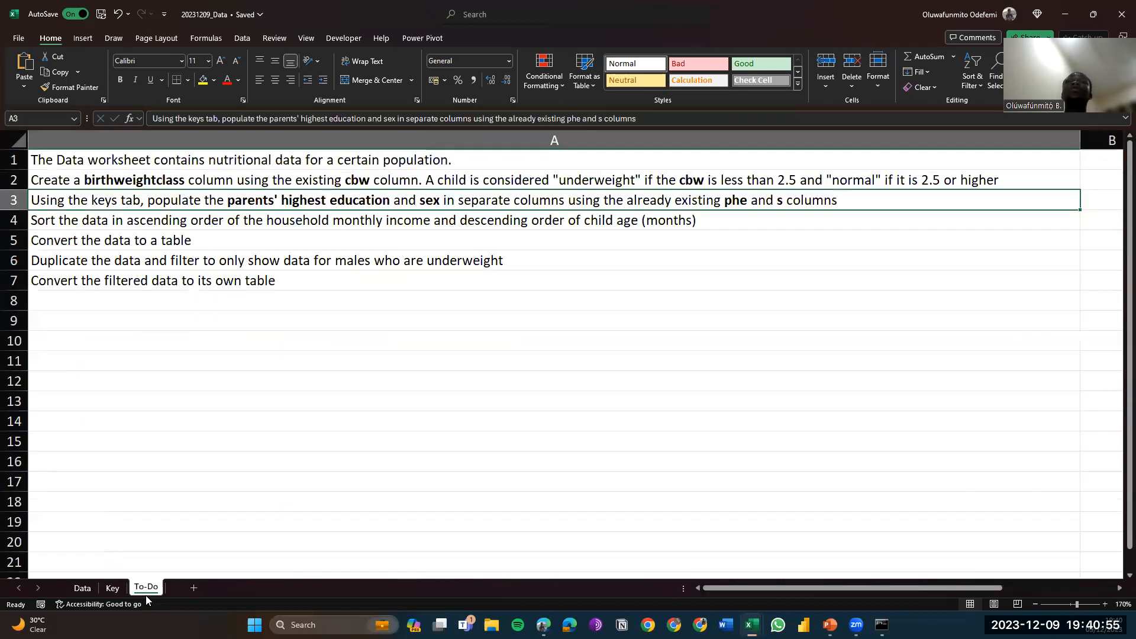
key("Down")
key("Up")
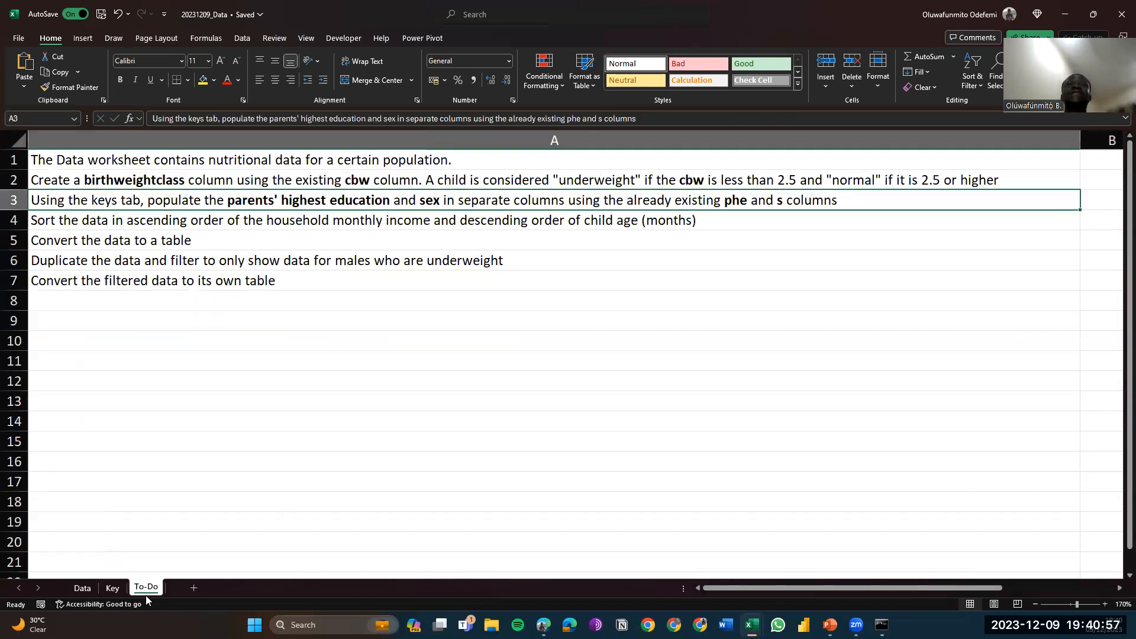
left_click(110, 588)
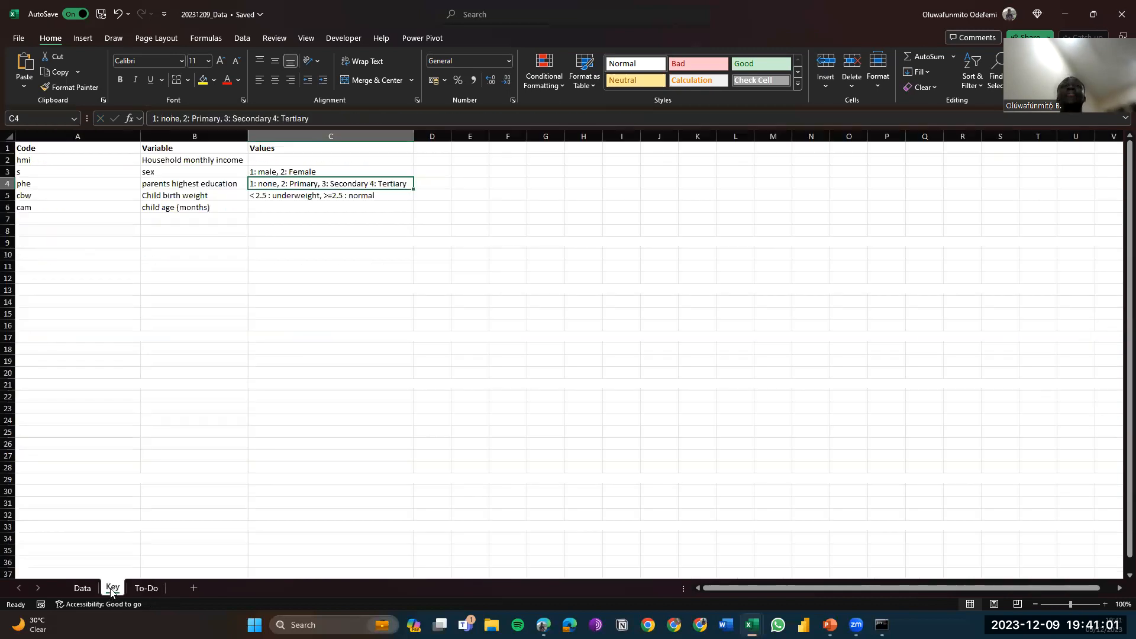
key("Up")
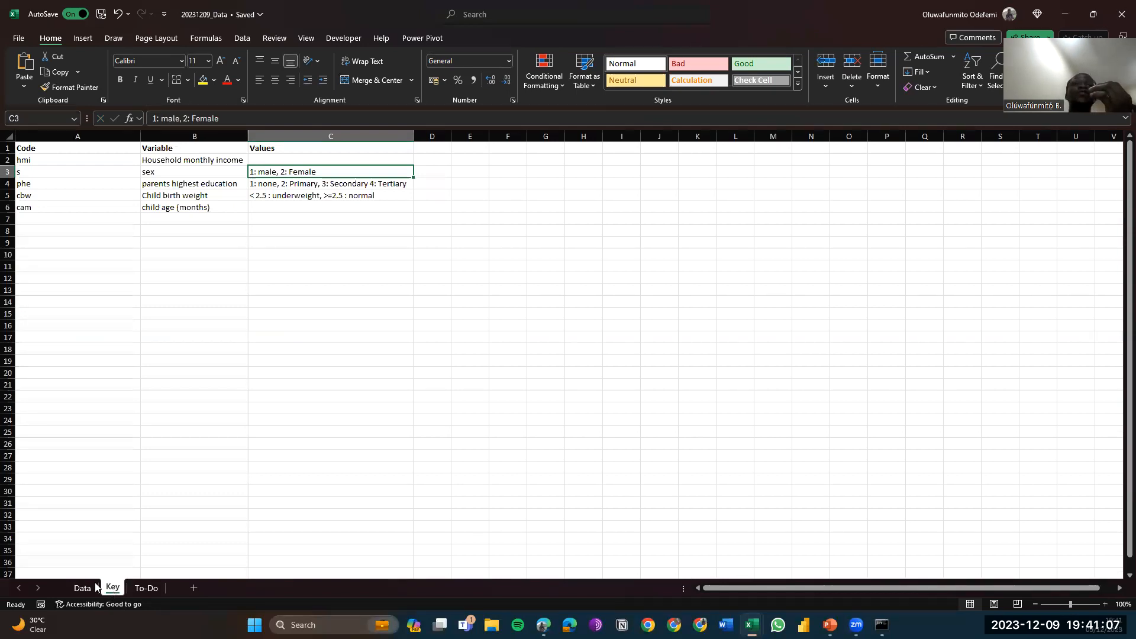
Add a "sex" column header in I1 of the Data sheet, beside parenthighestedu
left_click(81, 588)
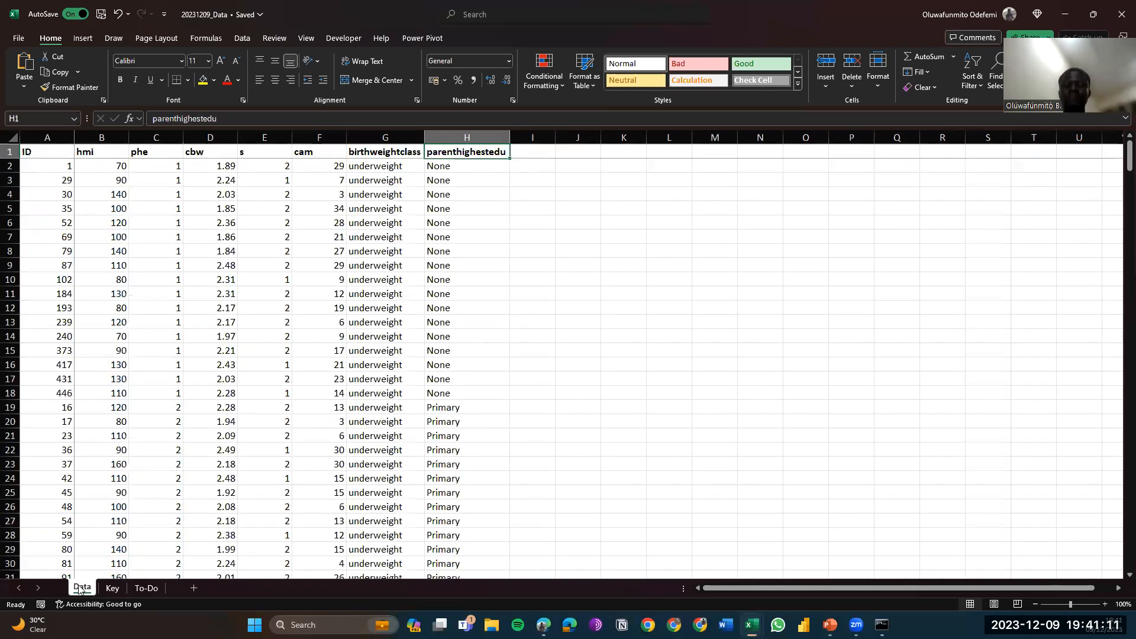
key("Right")
type("sex")
key("Return")
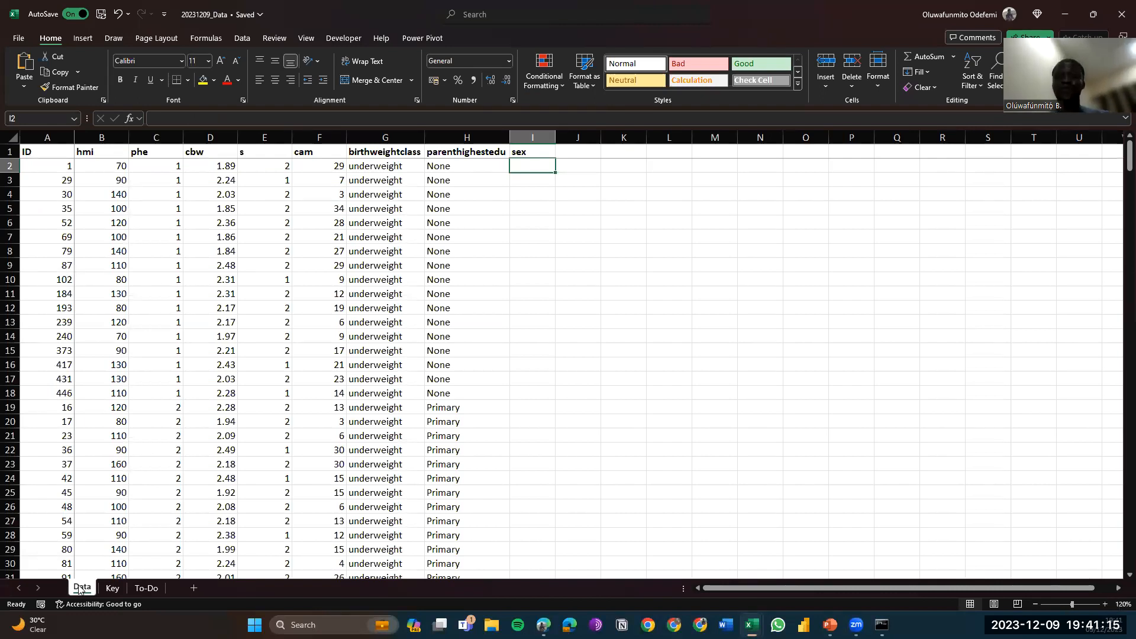
Enter an IF formula in I2 that returns "male" when E2 equals 1 and "female" otherwise
type("=")
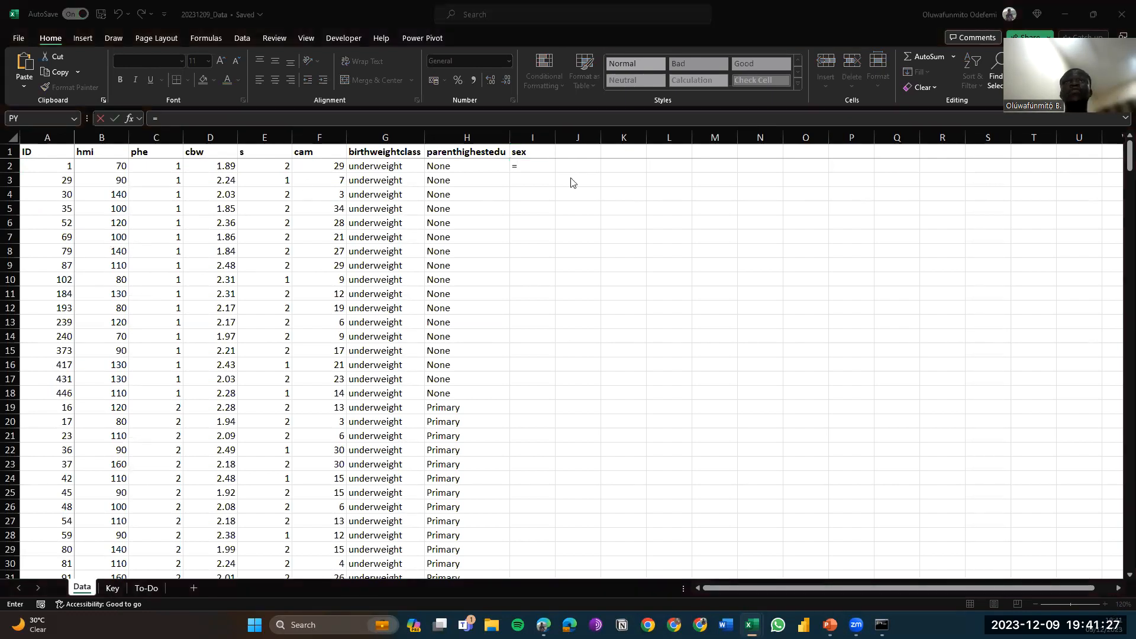
left_click(542, 167)
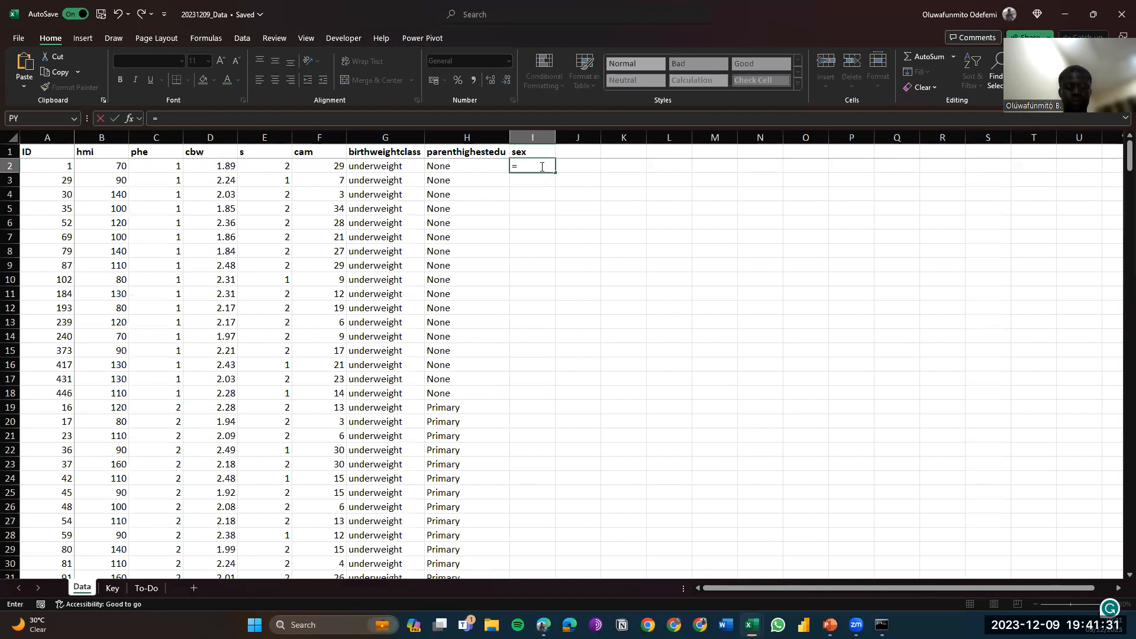
type("IF(")
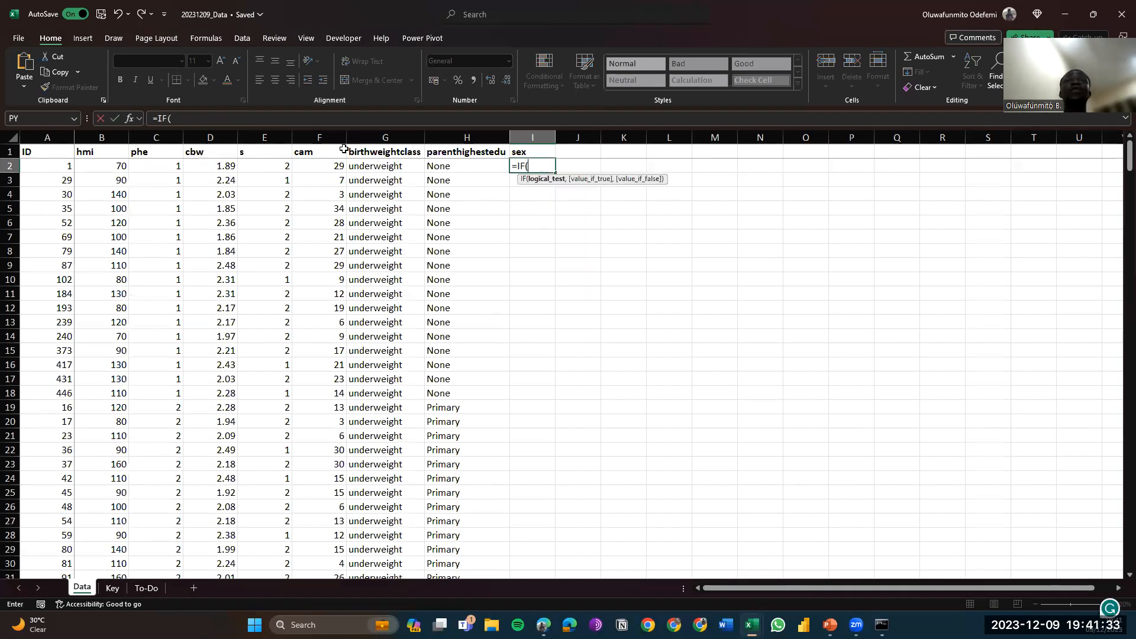
left_click(252, 172)
type("=")
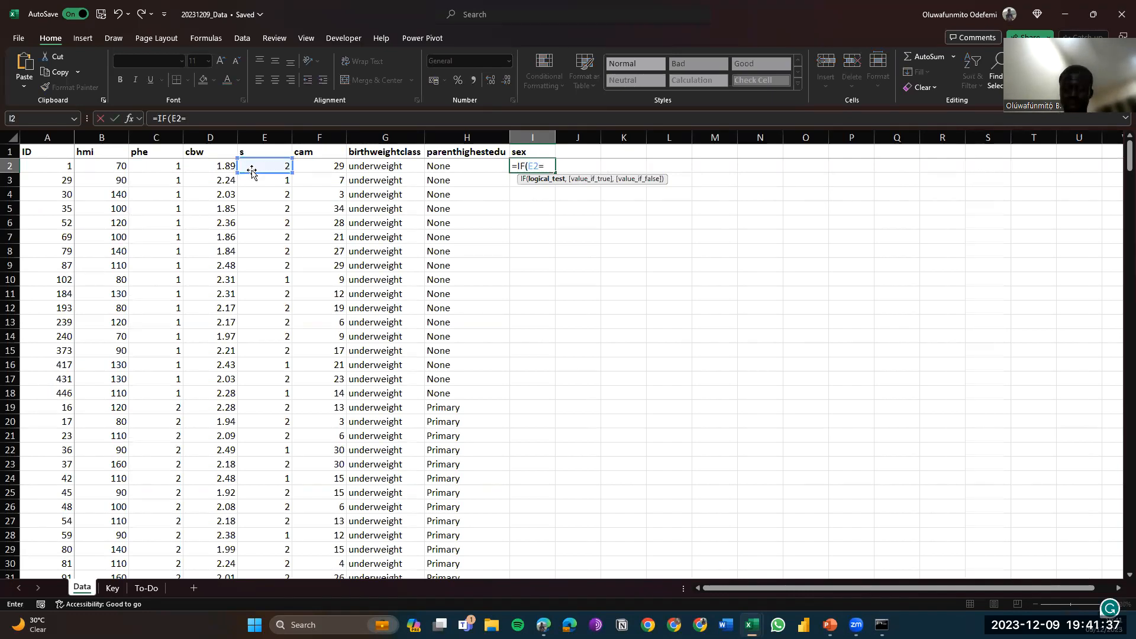
type("1,")
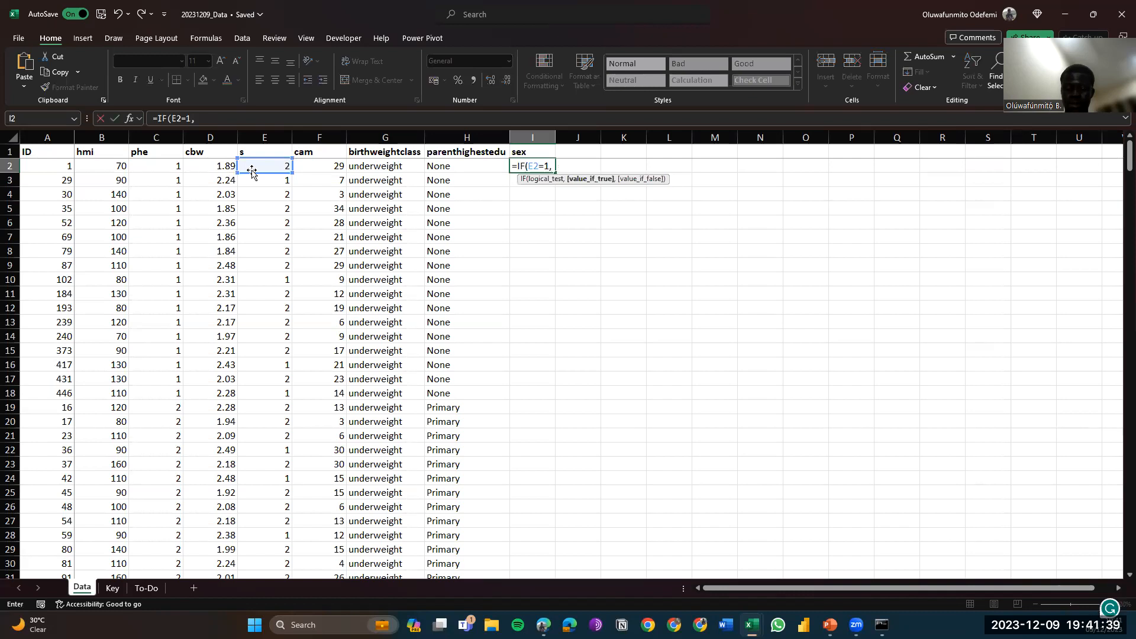
type("\"male")
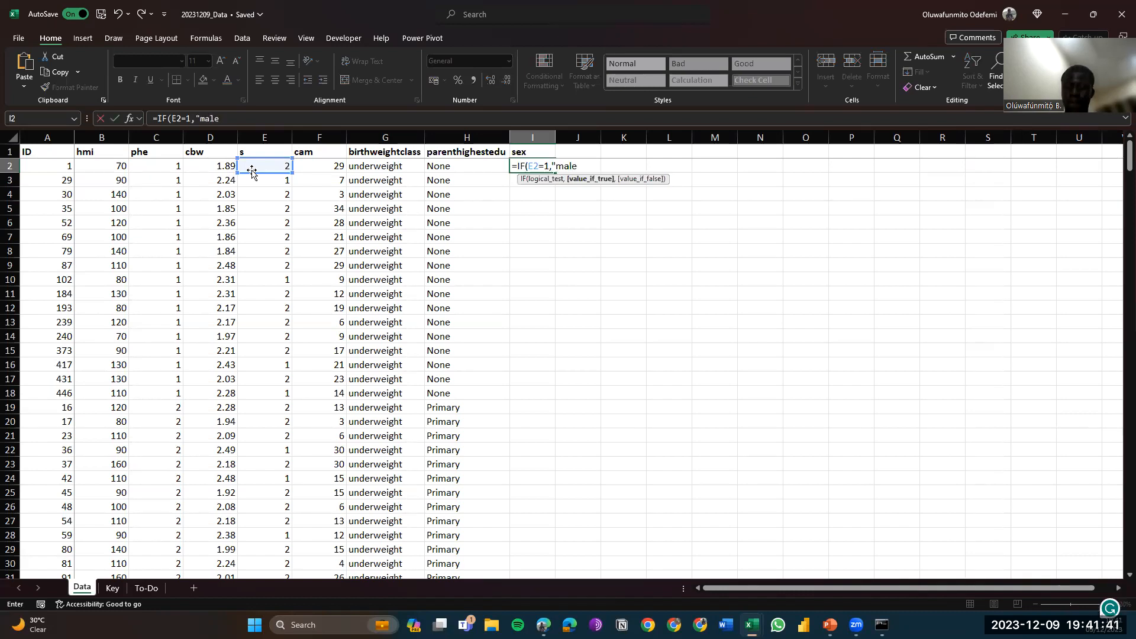
type("\",\"female\"")
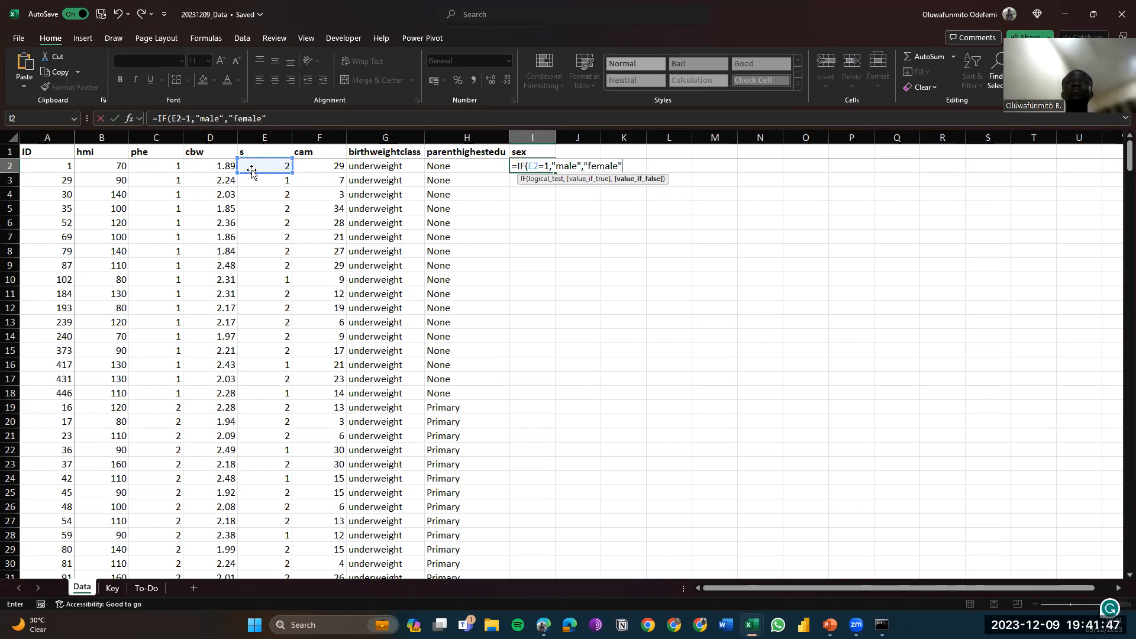
type(")")
key("Return")
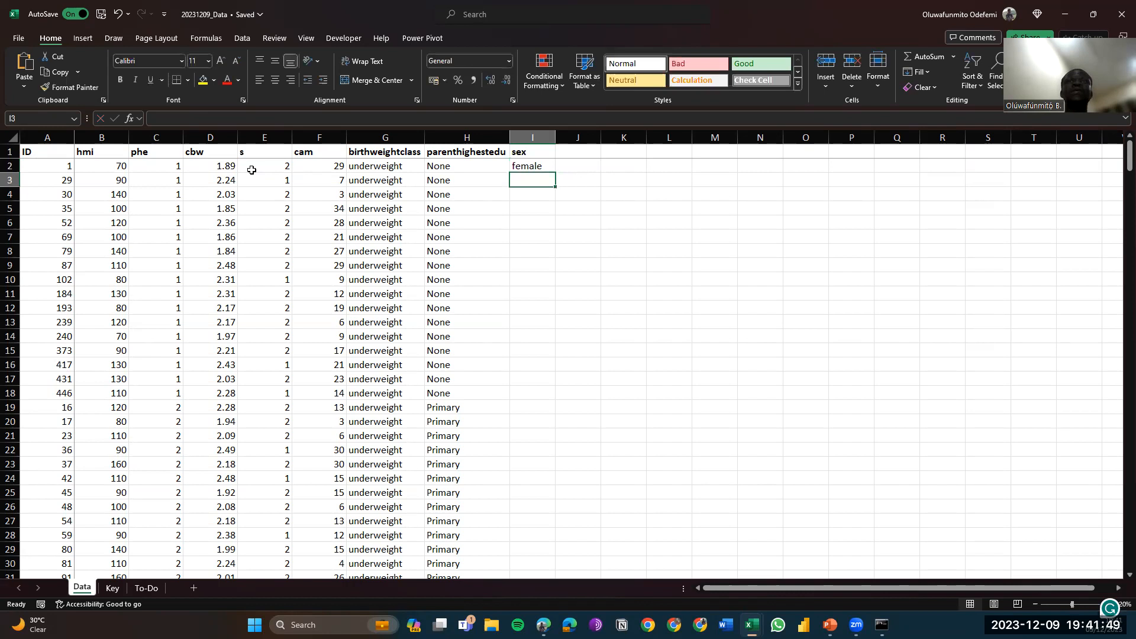
key("Up")
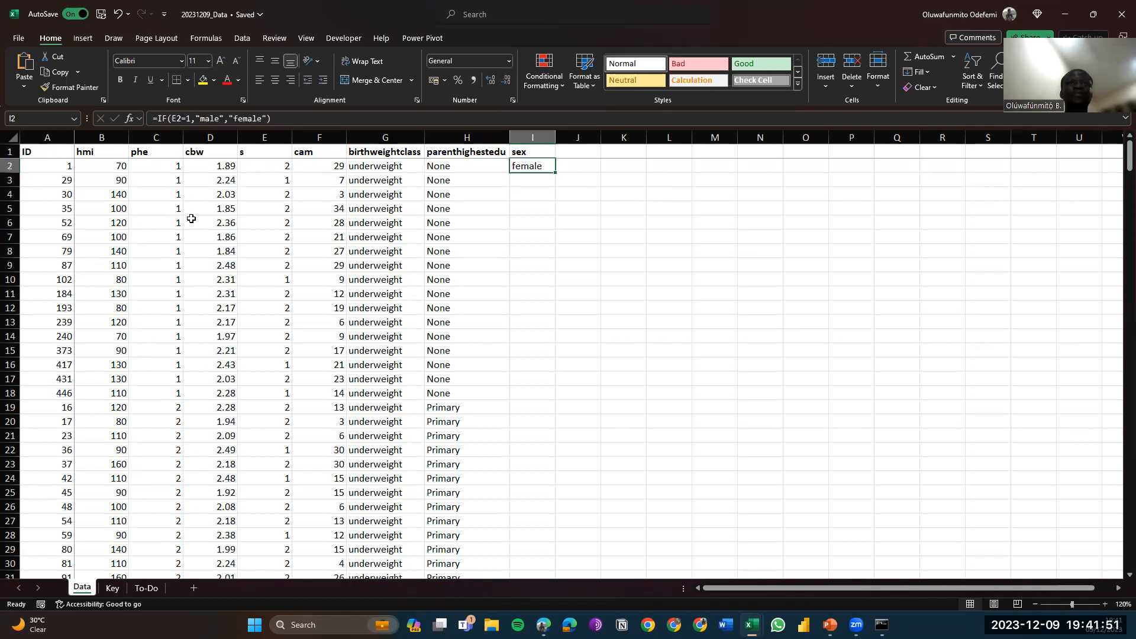
Check the sex labels on the Key sheet and capitalise the I2 formula's results as "Male" and "Female"
left_click(110, 591)
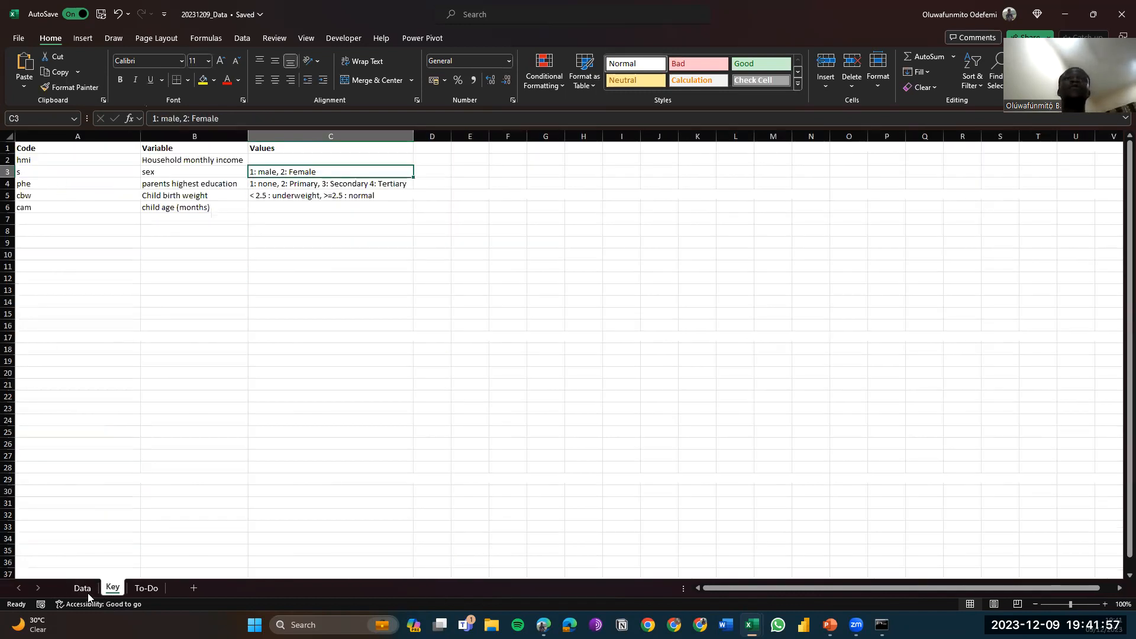
left_click(88, 592)
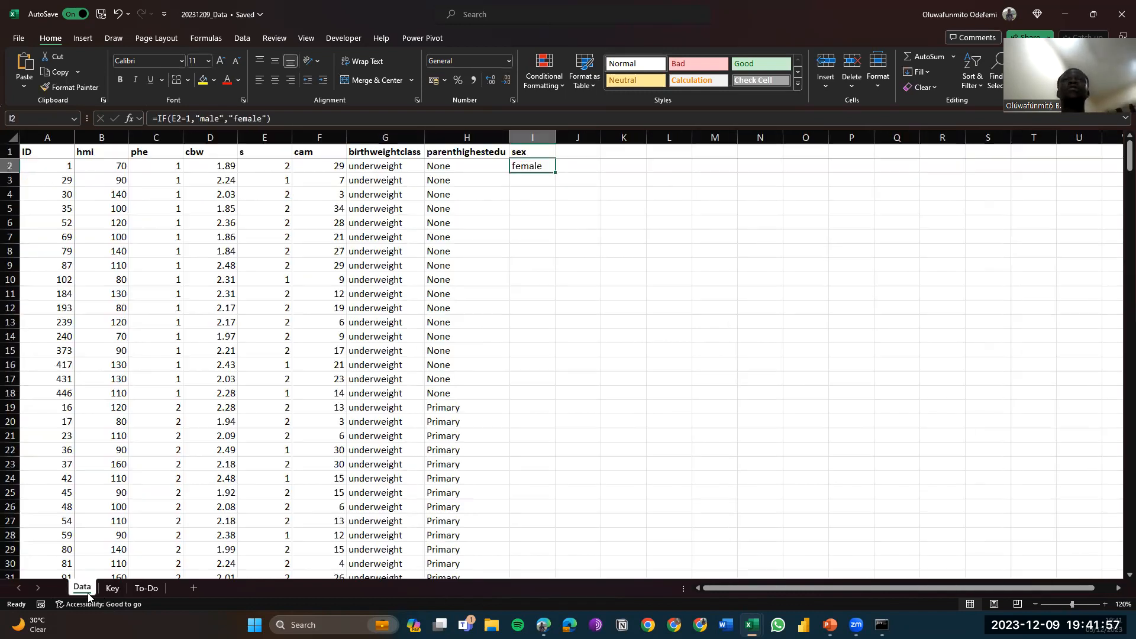
left_click(235, 119)
key("BackSpace")
type("F")
key("Left")
key("Left")
key("Left")
key("BackSpace")
type("M")
key("Return")
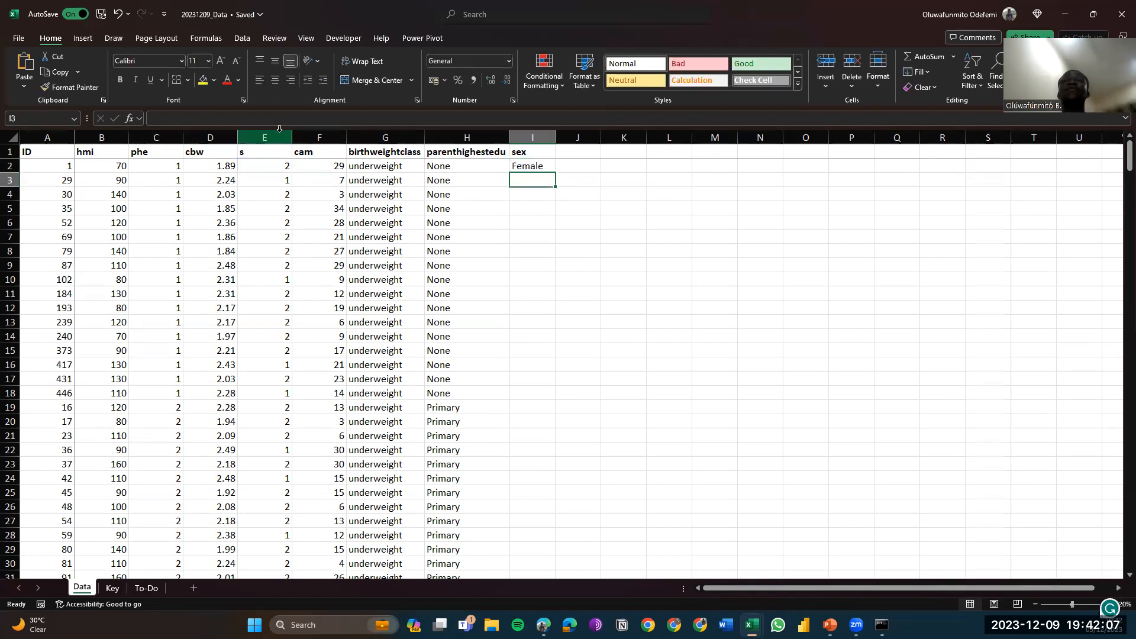
key("Up")
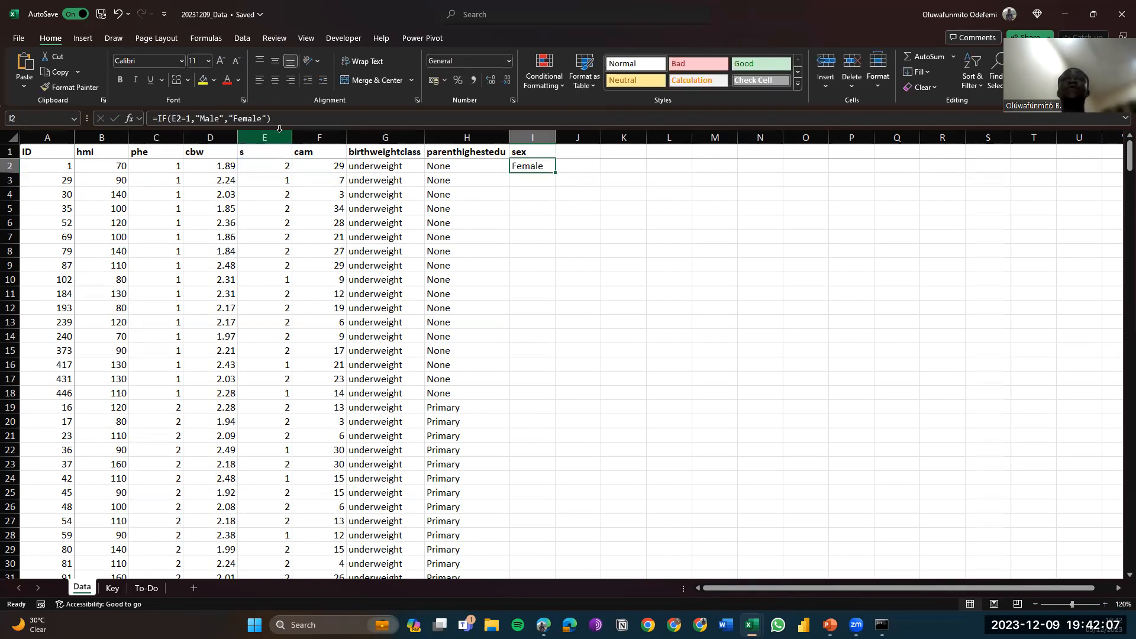
Fill the sex formula down column I to the last record and open the To-Do sheet
double_click(554, 173)
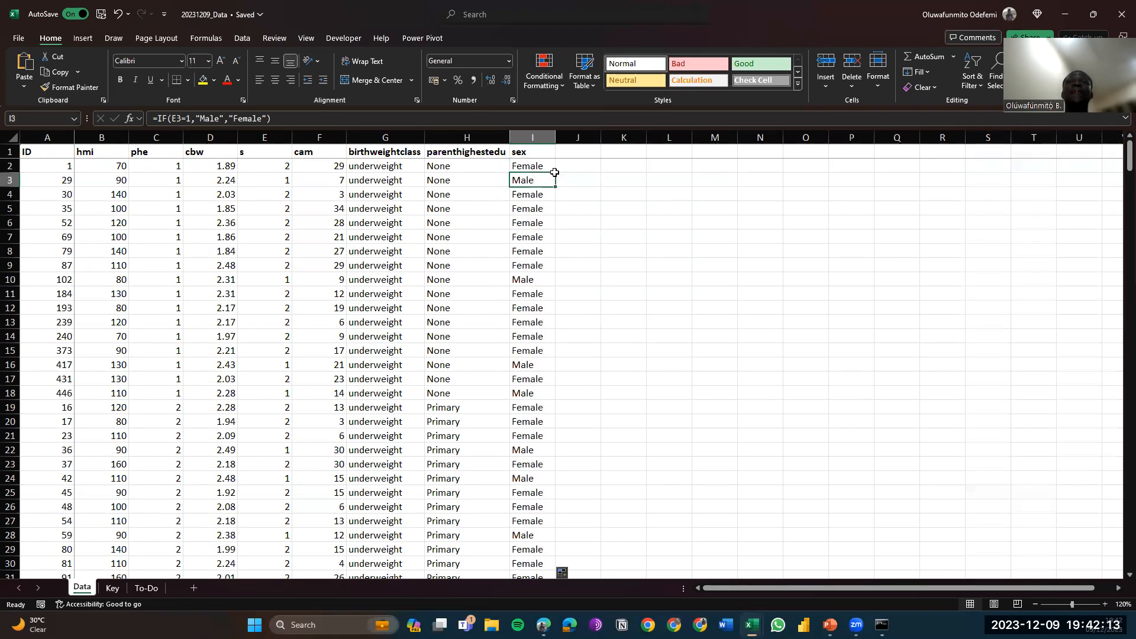
key("ctrl+Down")
key("ctrl+Left")
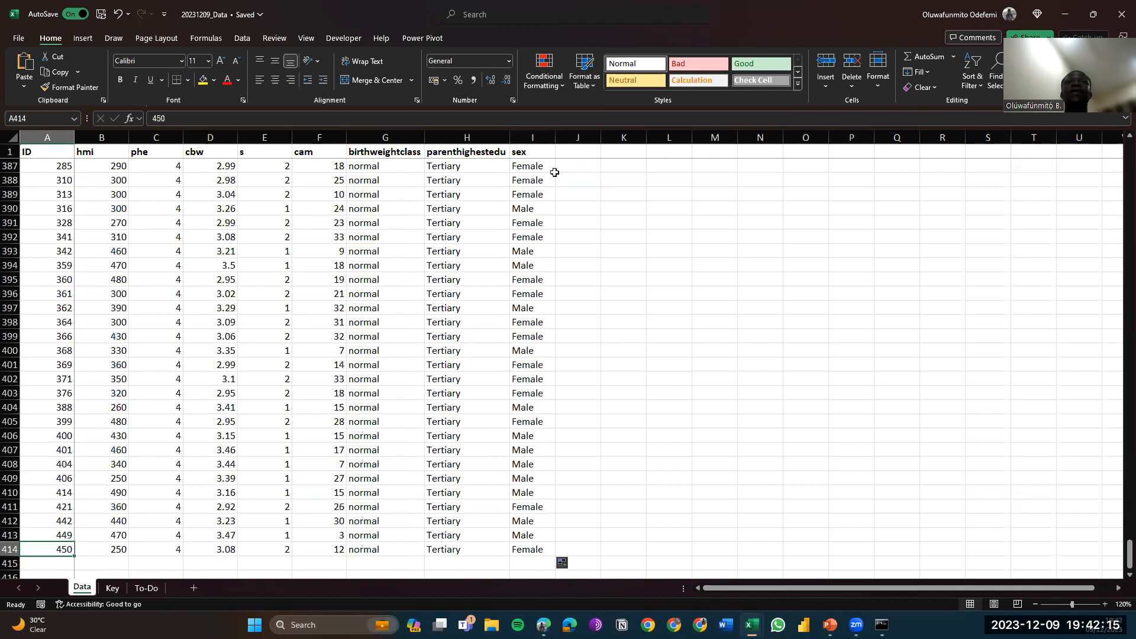
key("ctrl+Right")
key("Right")
key("ctrl+Up")
key("Left")
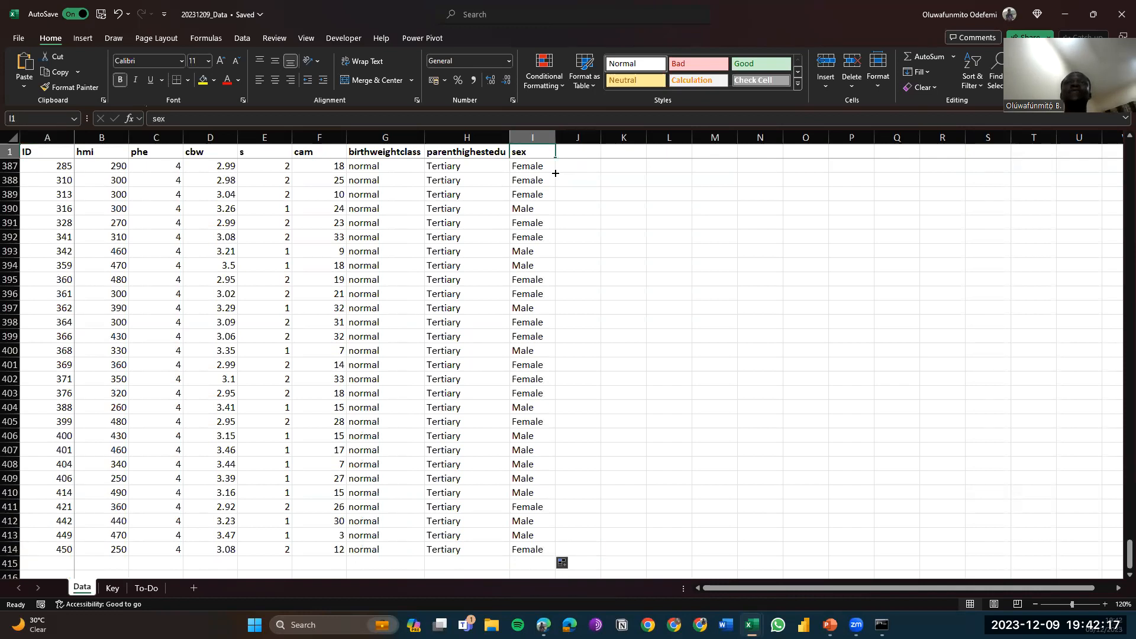
key("Down")
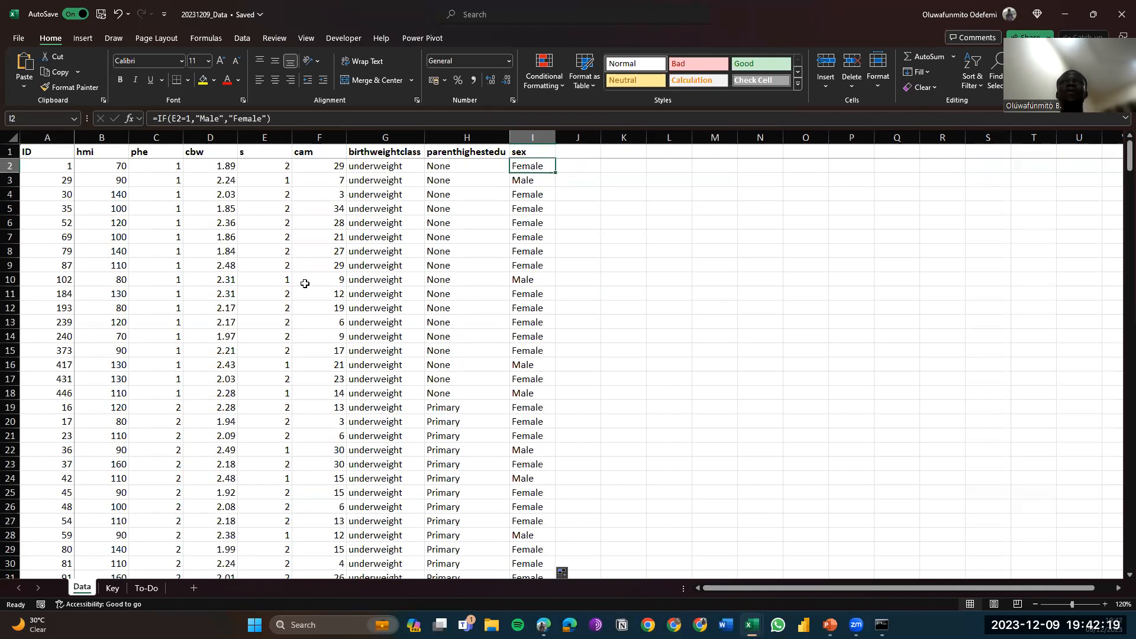
left_click(145, 588)
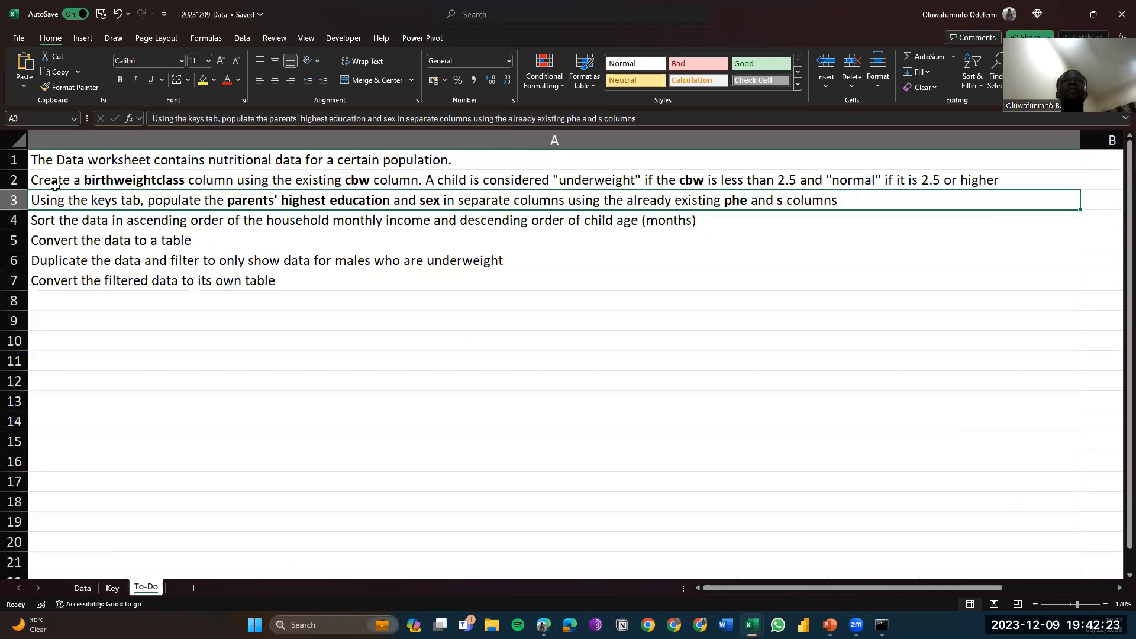
left_click(18, 160)
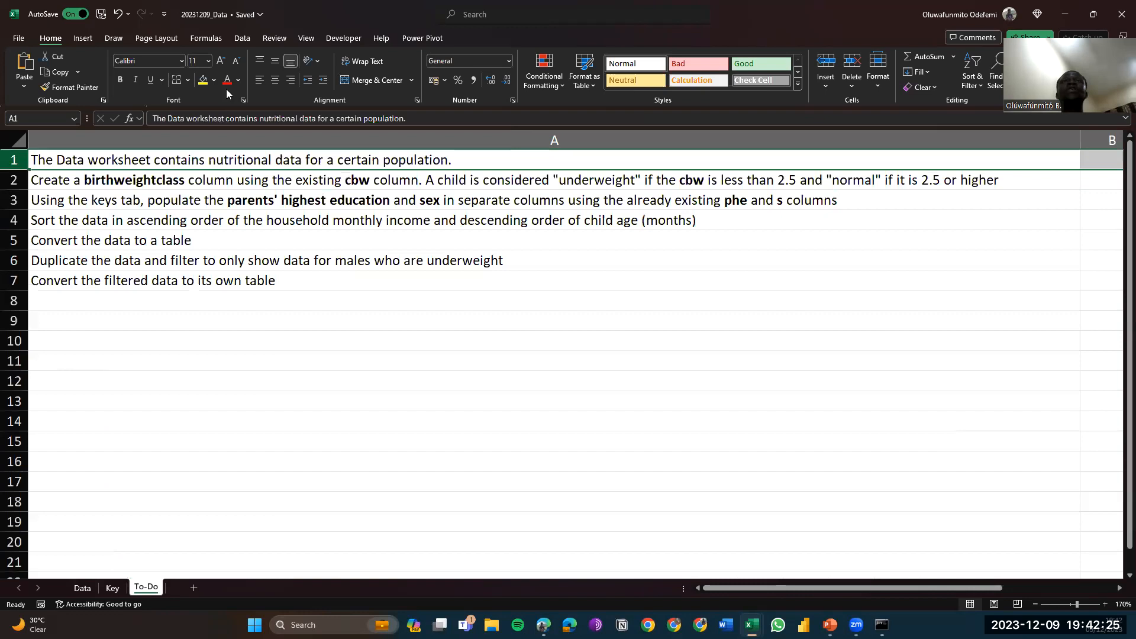
left_click(202, 80)
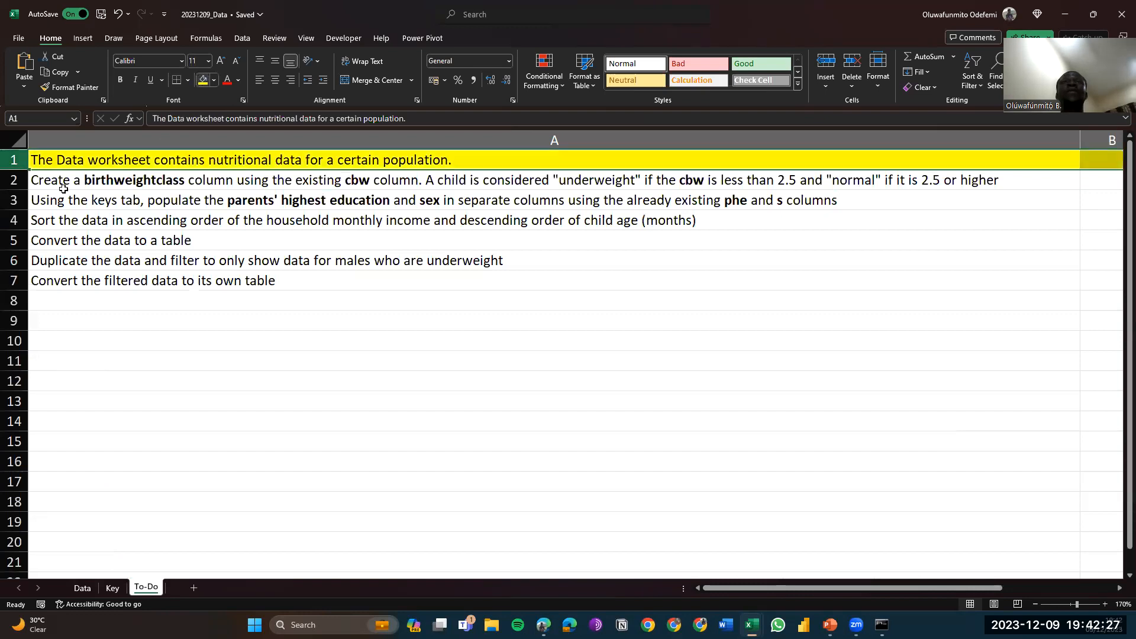
key("ctrl+z")
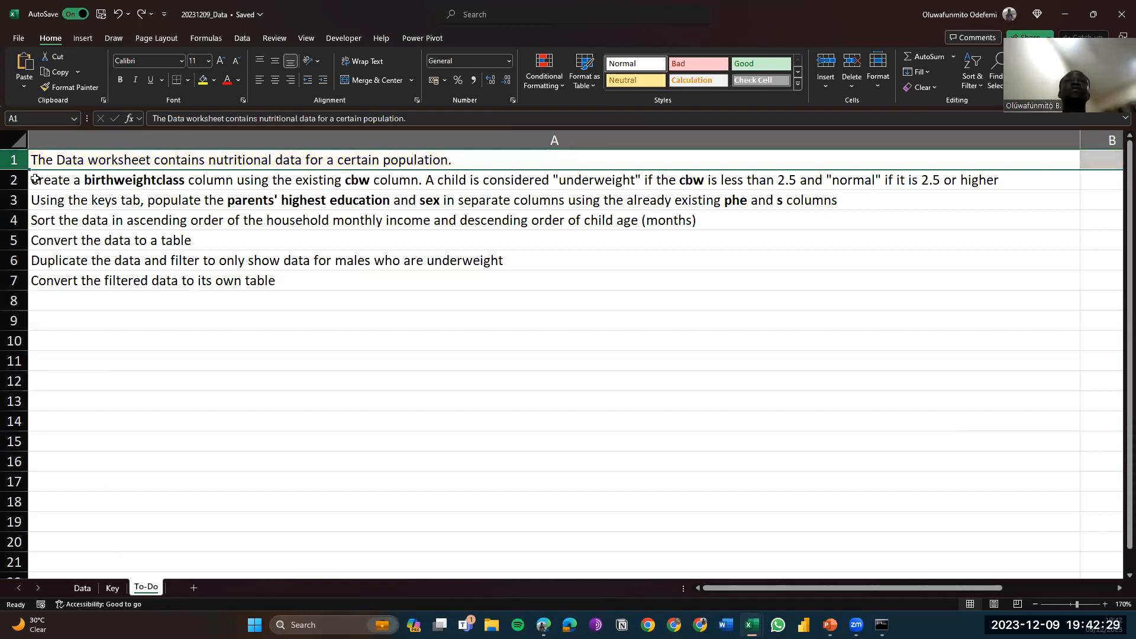
Highlight the birthweightclass task in row 2 and the parents' education and sex task in row 3 in yellow
left_click(202, 81)
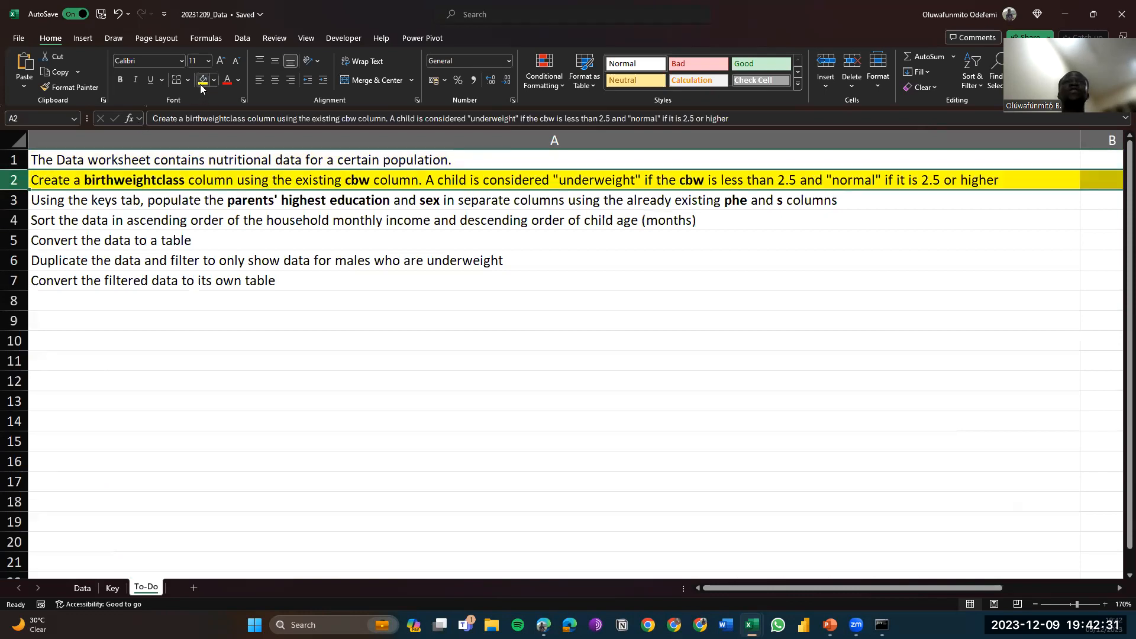
left_click(15, 199)
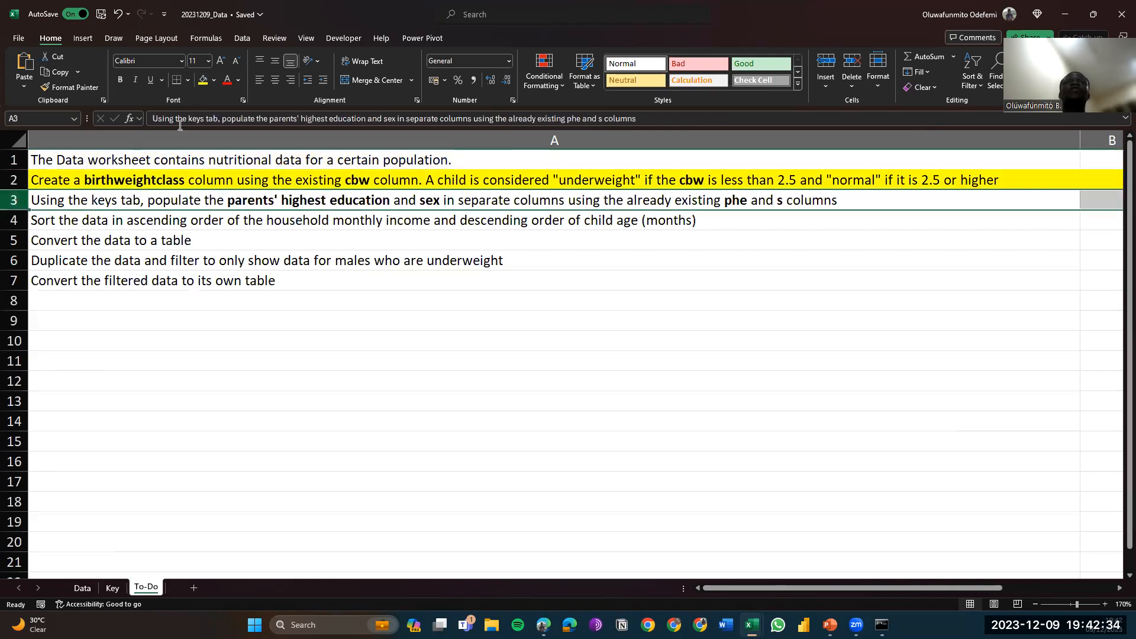
left_click(203, 83)
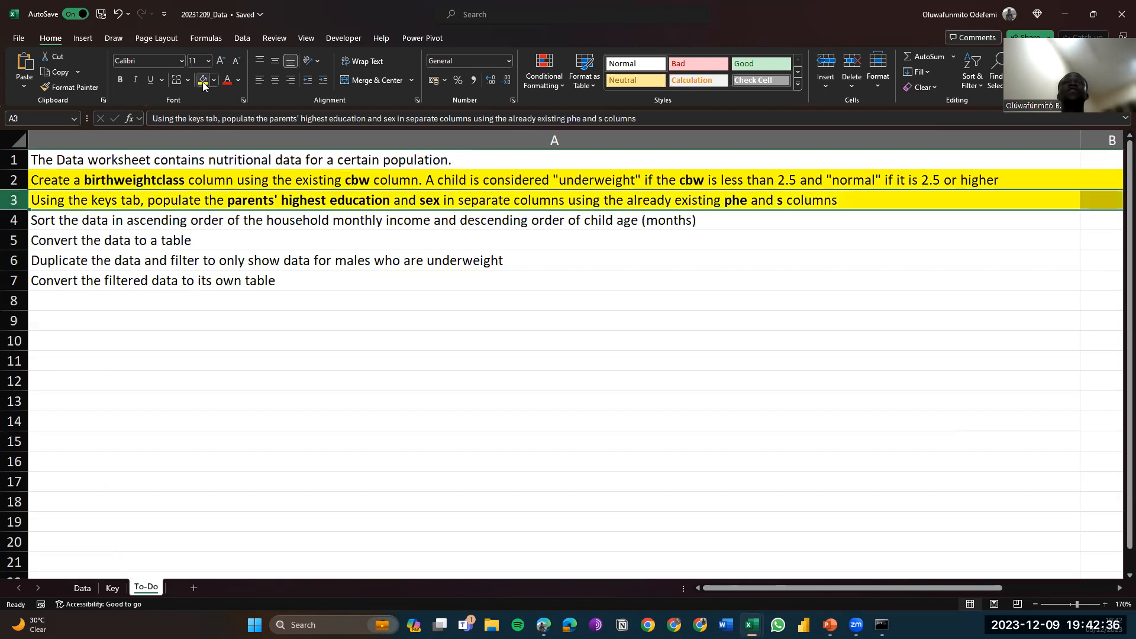
Review the sorting task in A4 and the Day 6 learning outcomes slide in PowerPoint, and return to Excel's Data sheet
left_click(197, 220)
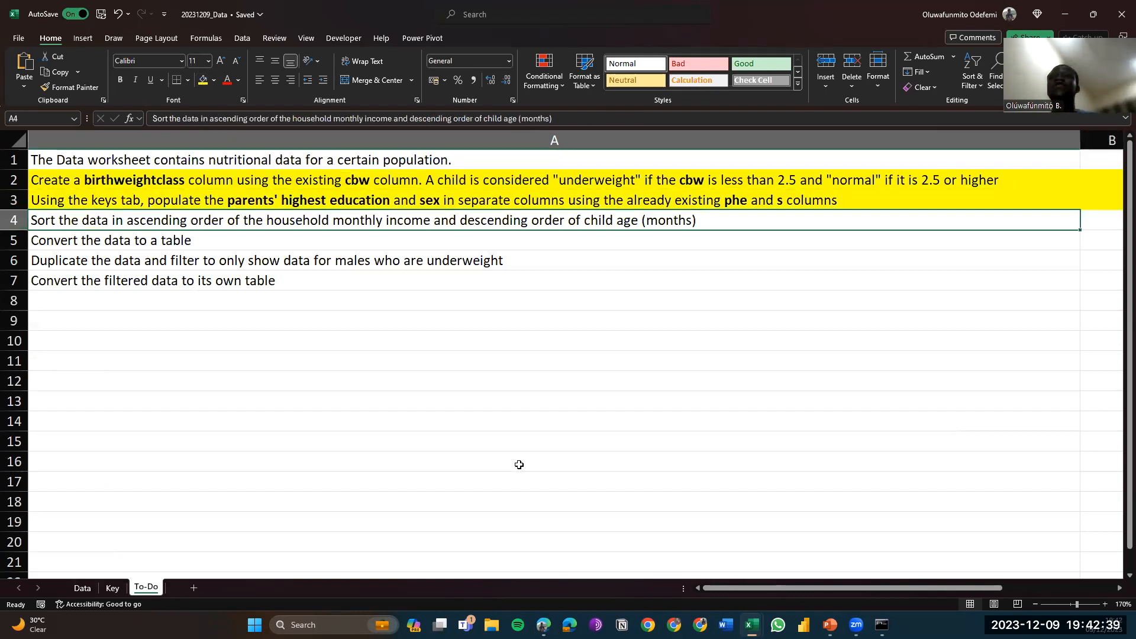
mouse_move(830, 625)
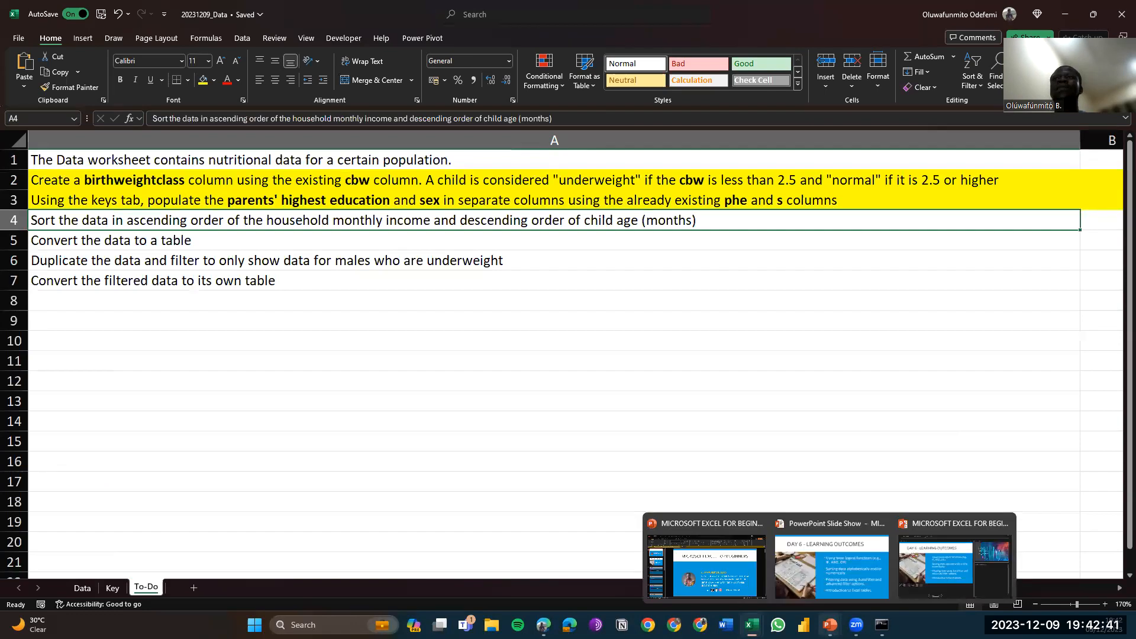
left_click(831, 566)
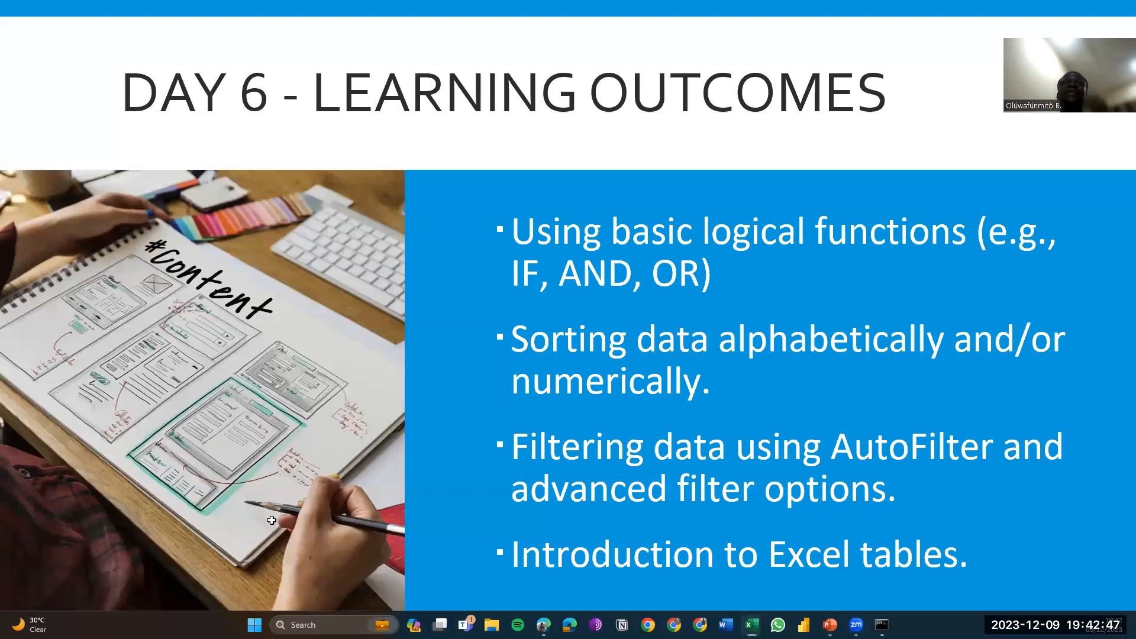
key("alt+Tab")
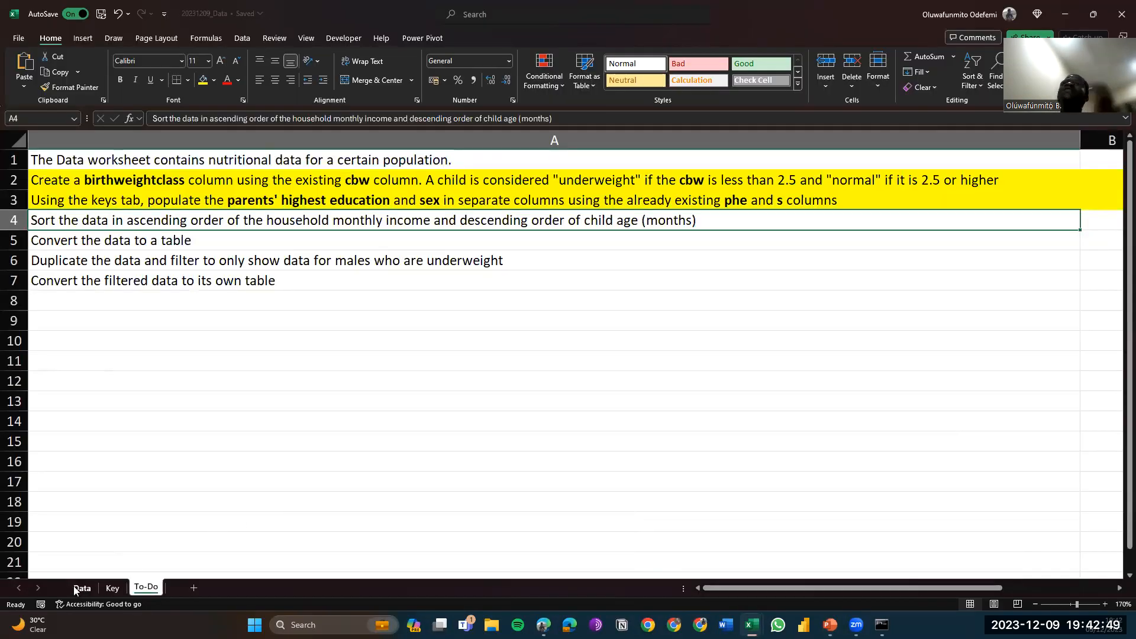
left_click(76, 588)
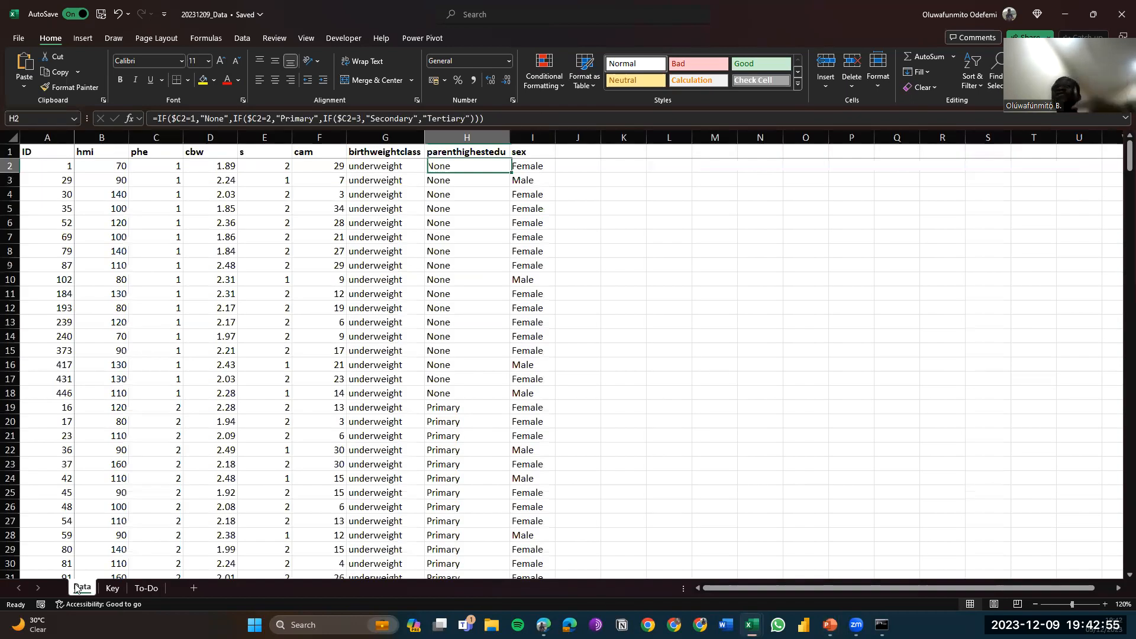
Examine the records down the phe column, through the underweight and normal groups, and return to the phe header in C1
key("ctrl+z")
key("ctrl+z")
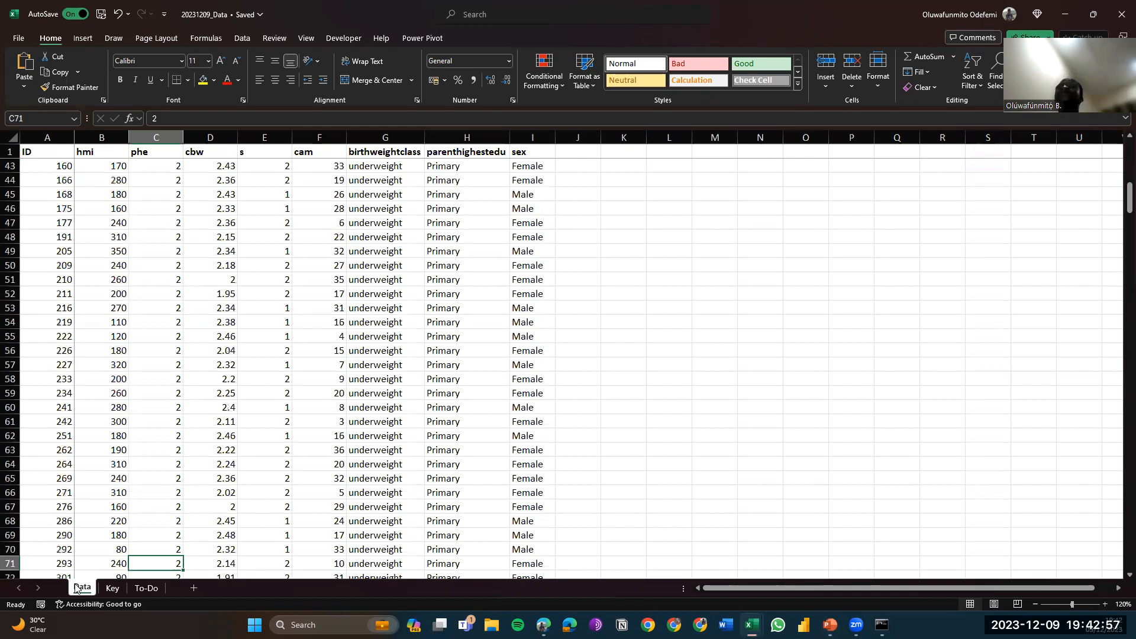
key("ctrl+z")
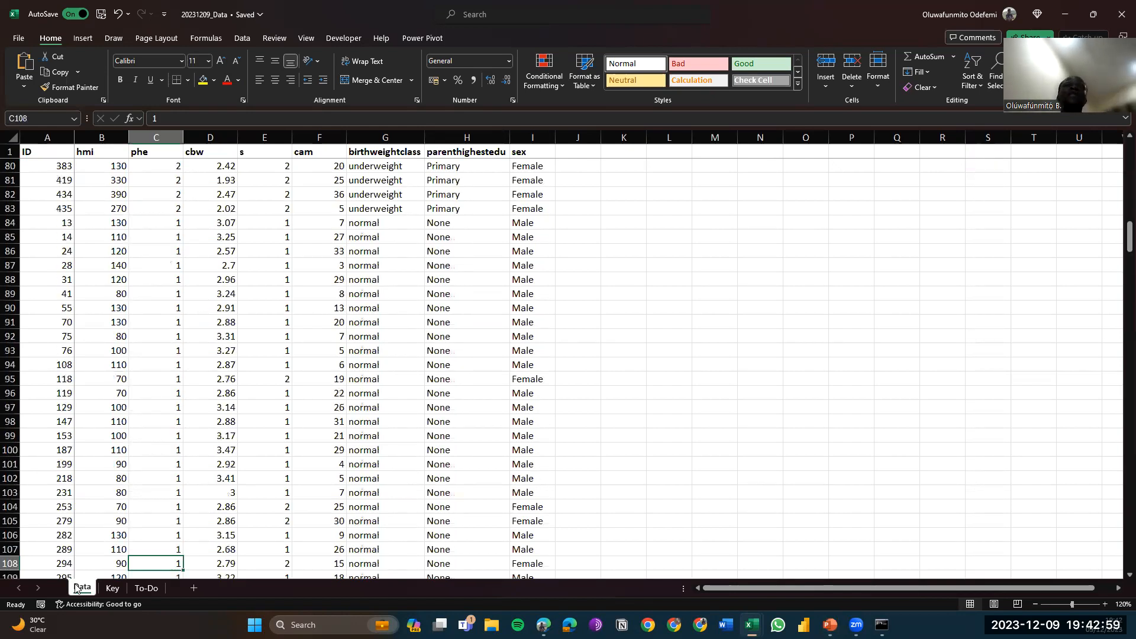
key("Down")
key("Down")
key("Down")
key("Down")
key("Down")
key("Down")
key("Down")
key("Down")
key("Down")
key("Down")
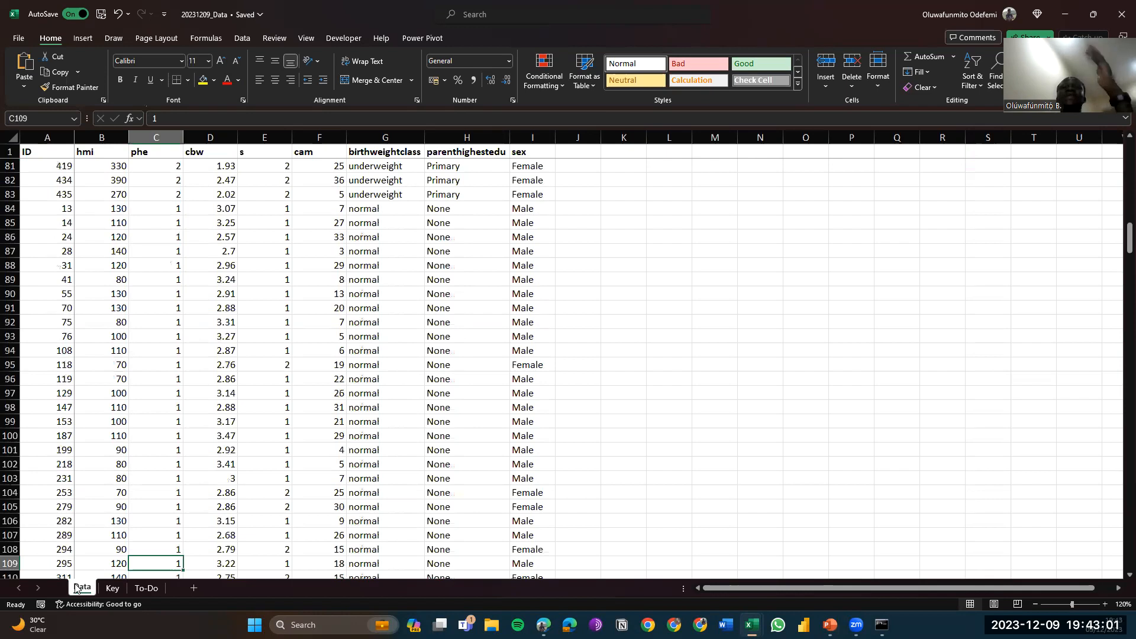
key("Down")
key("Down")
key("Down")
key("Down")
key("Down")
key("Down")
key("Down")
key("Down")
key("Down")
key("Down")
key("Down")
key("Down")
key("Down")
key("Down")
key("Down")
key("Down")
key("Down")
key("Down")
key("Down")
key("Down")
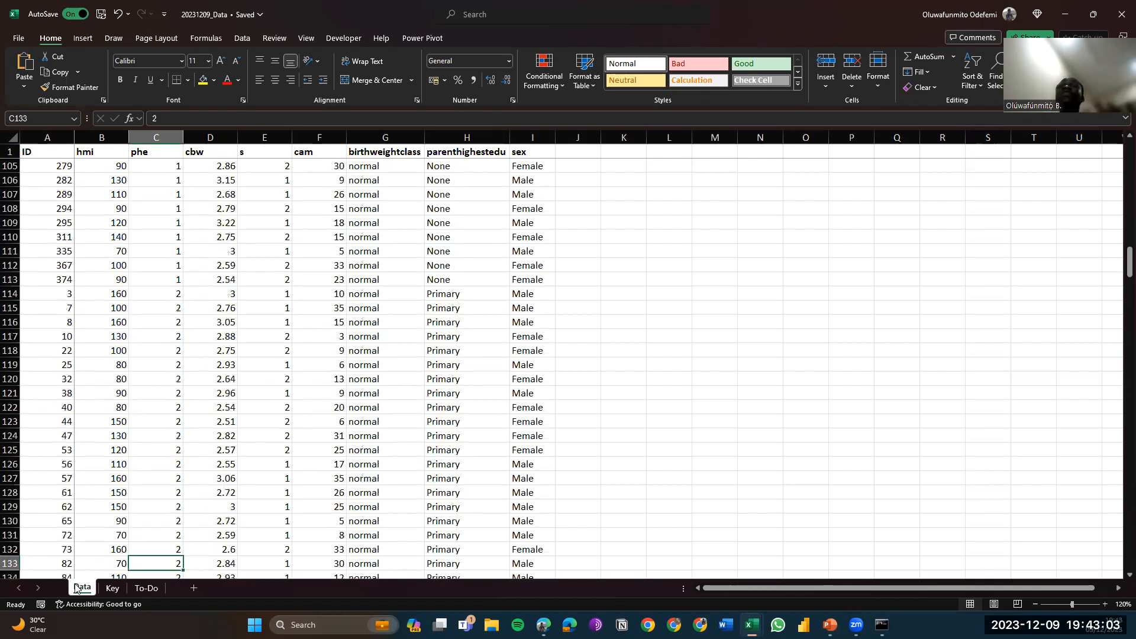
key("ctrl+Up")
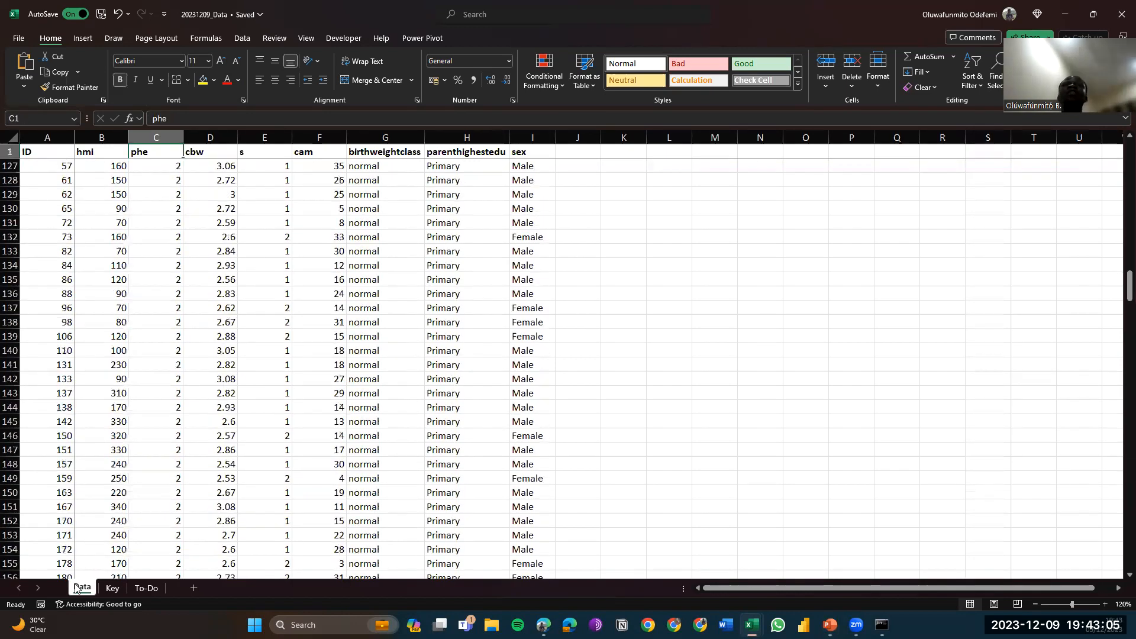
Review the sorting task on the To-Do sheet and locate the hmi and cam columns on the Data sheet
key("Down")
key("Down")
key("Down")
key("Down")
key("Down")
key("Down")
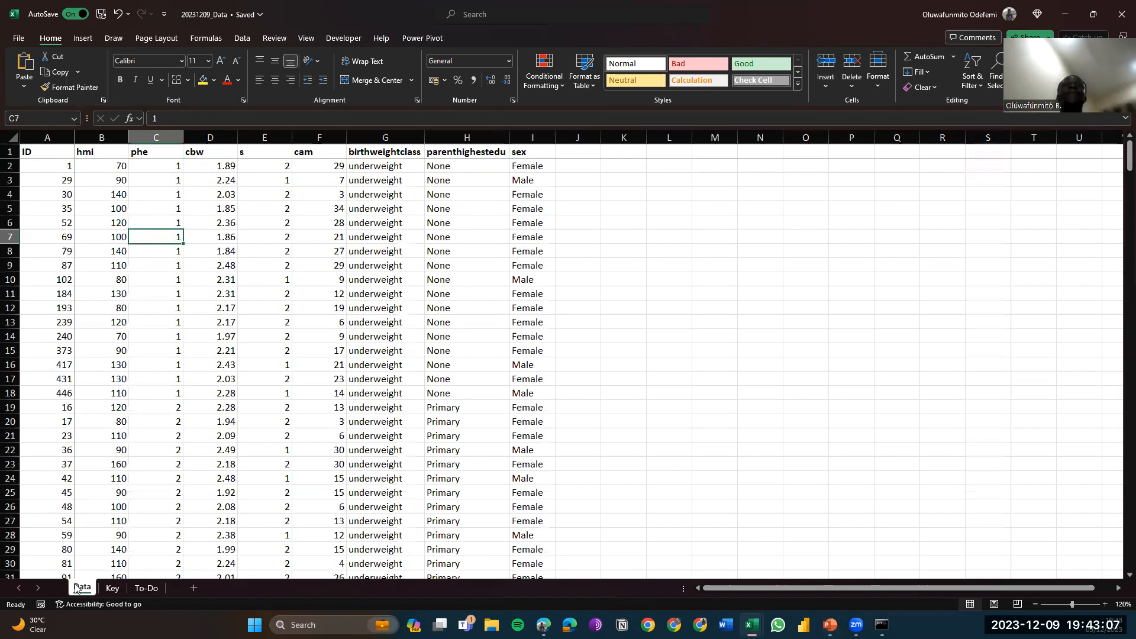
left_click(148, 587)
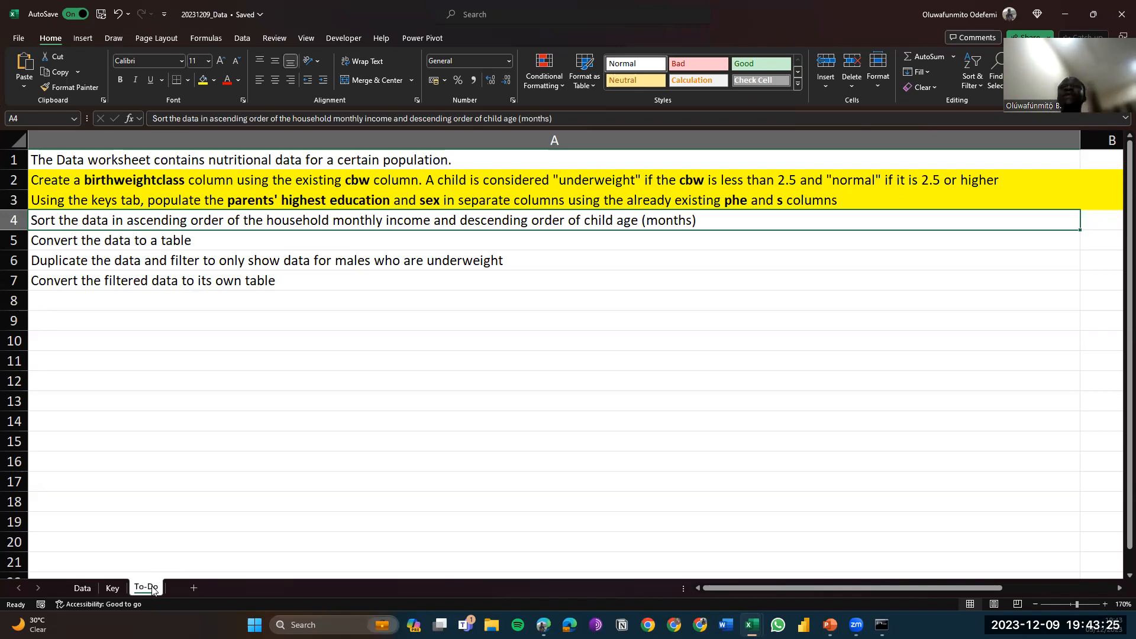
left_click(82, 588)
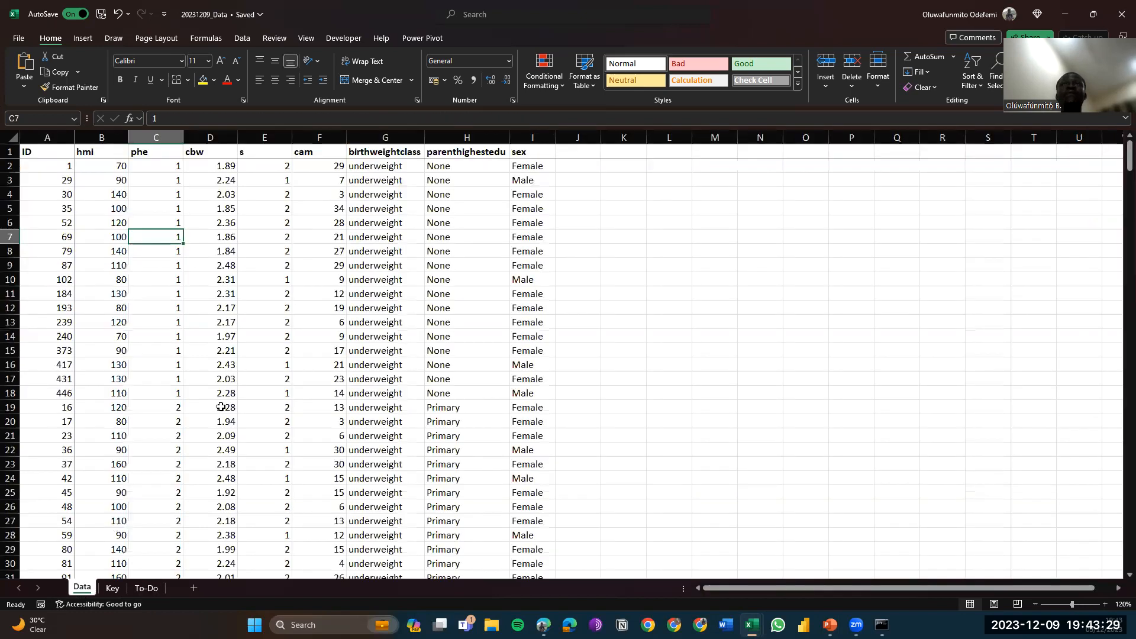
left_click(112, 155)
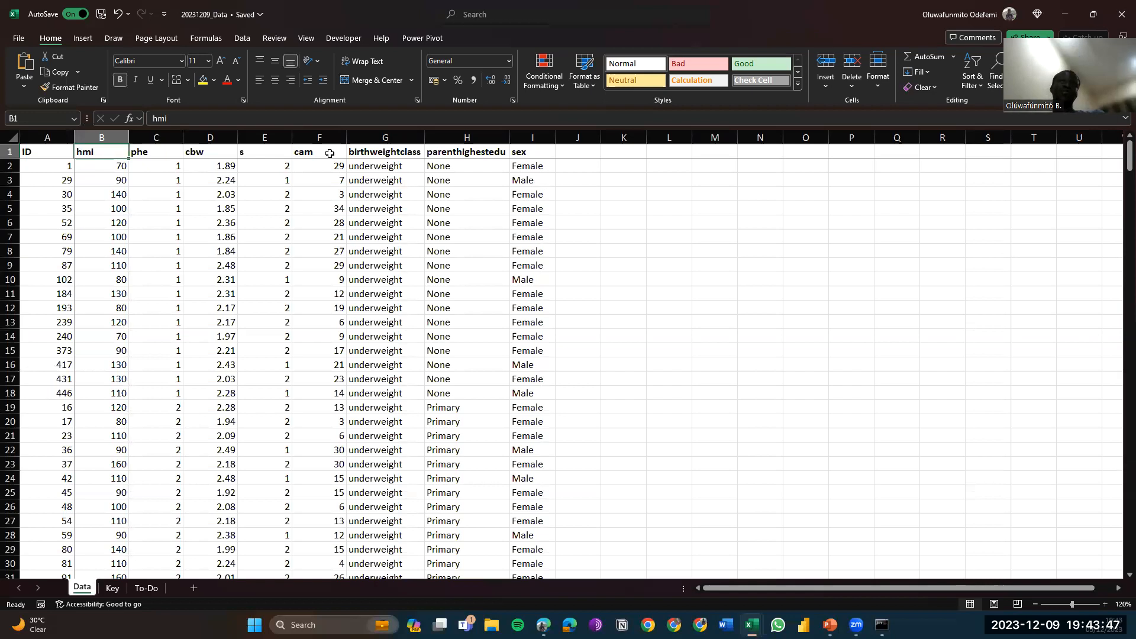
left_click(142, 593)
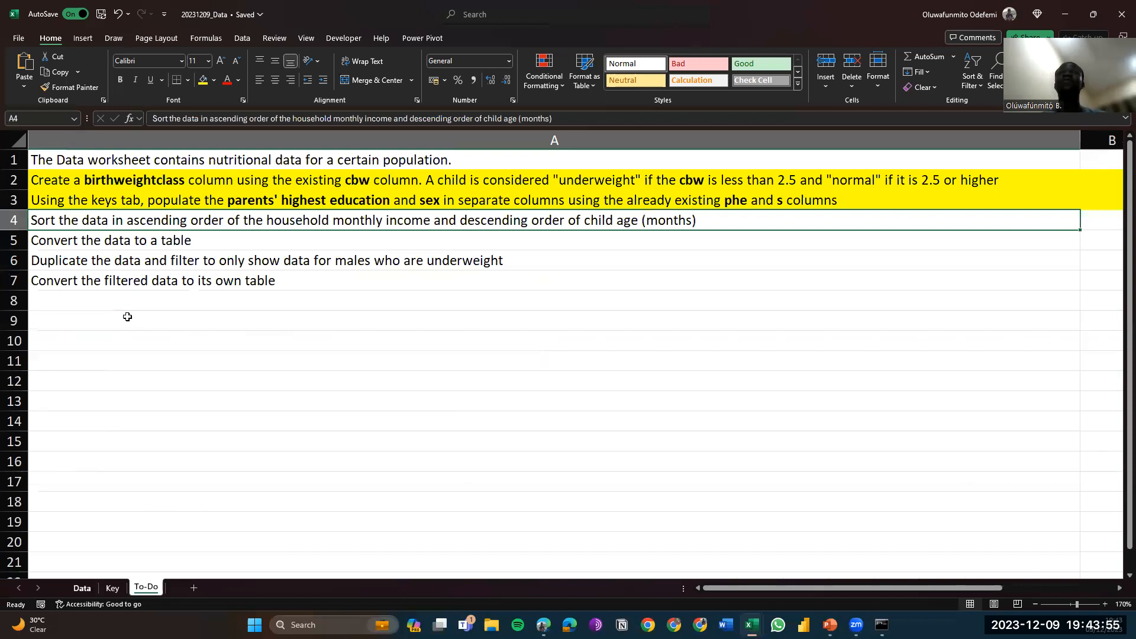
Start a custom sort on the entire data range of the Data sheet, treating the first row as headers
key("ctrl+Page_Up")
key("ctrl+Page_Up")
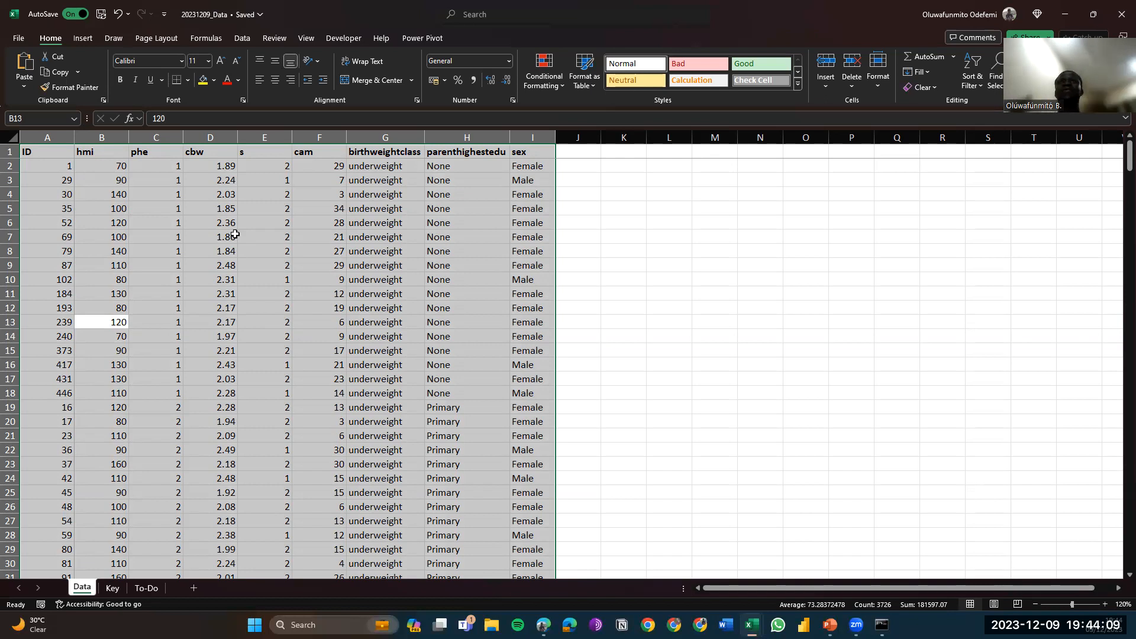
scroll(235, 234, "down", 5)
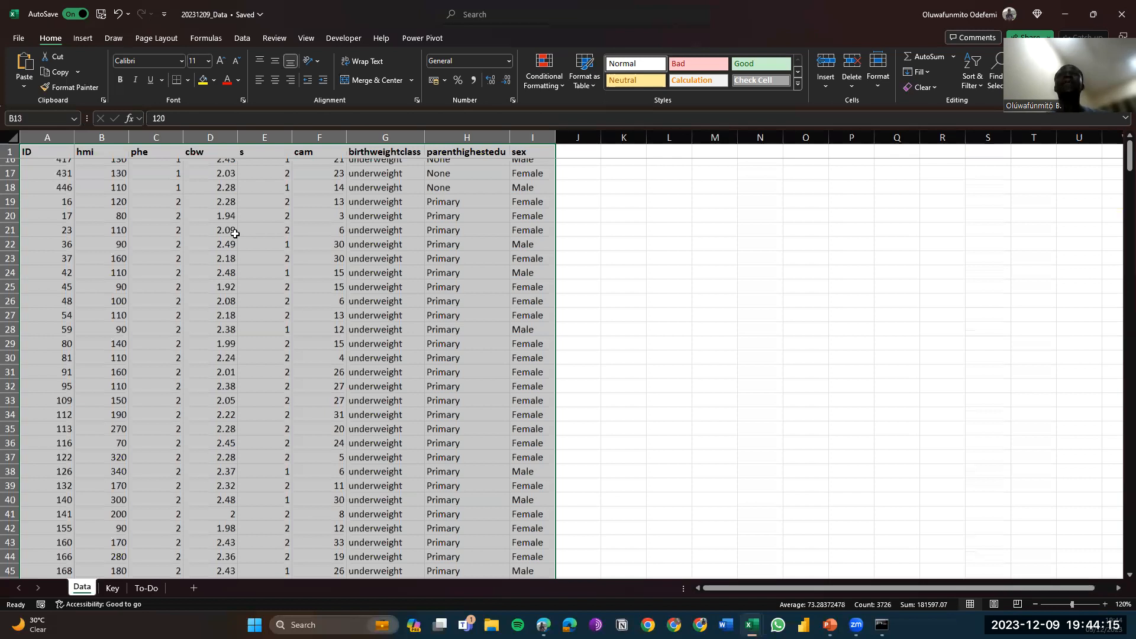
scroll(235, 234, "up", 4)
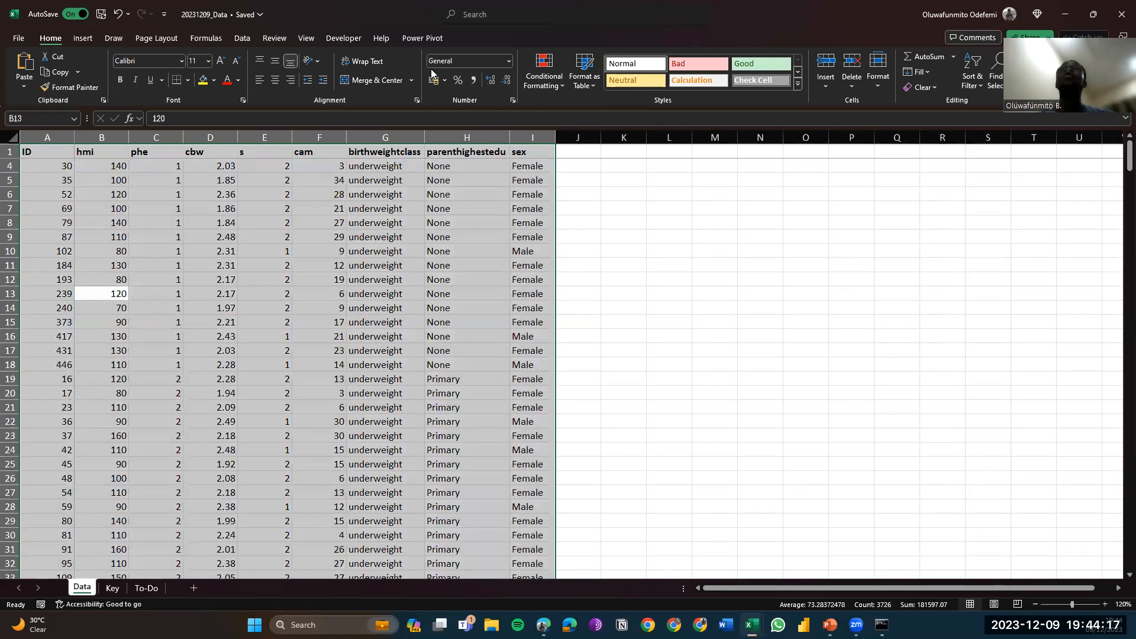
scroll(973, 104, "up", 1)
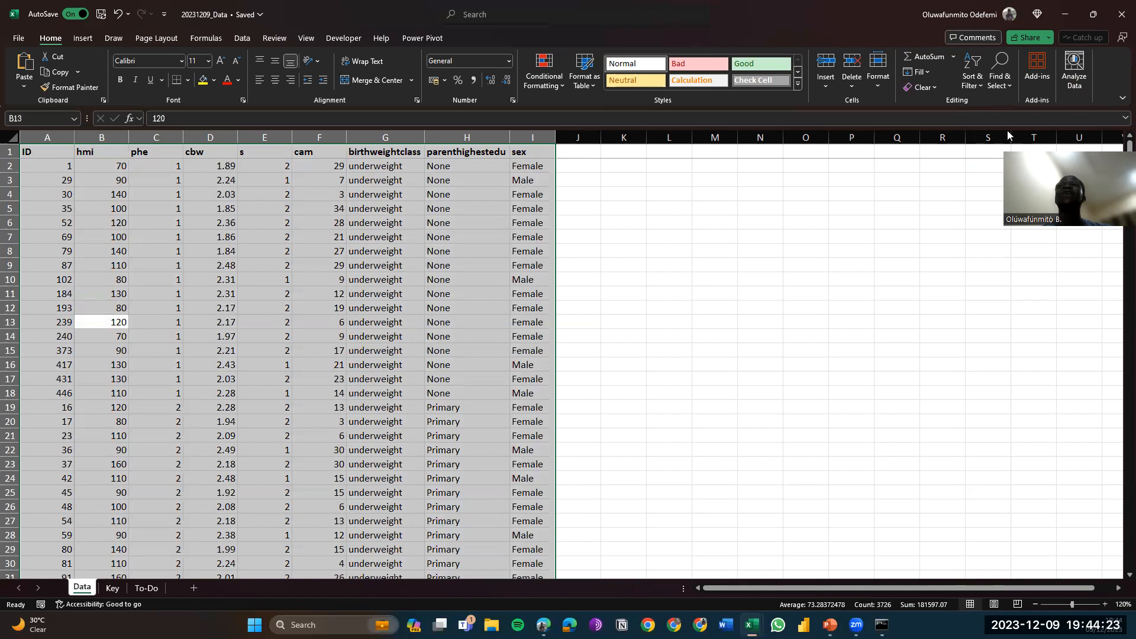
left_click(972, 77)
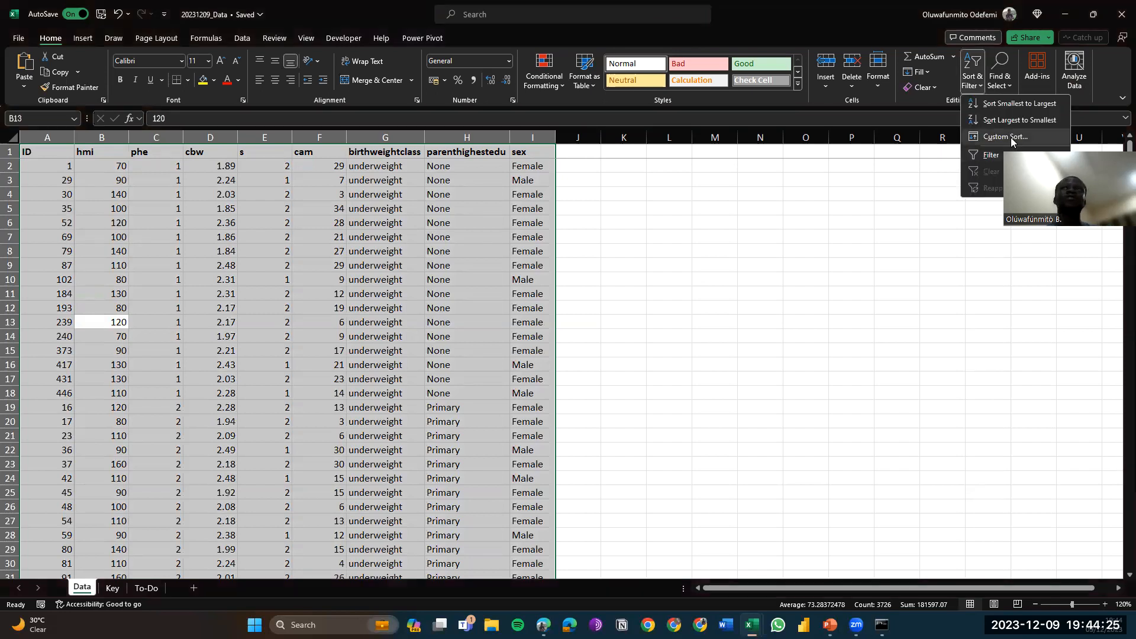
left_click(1010, 137)
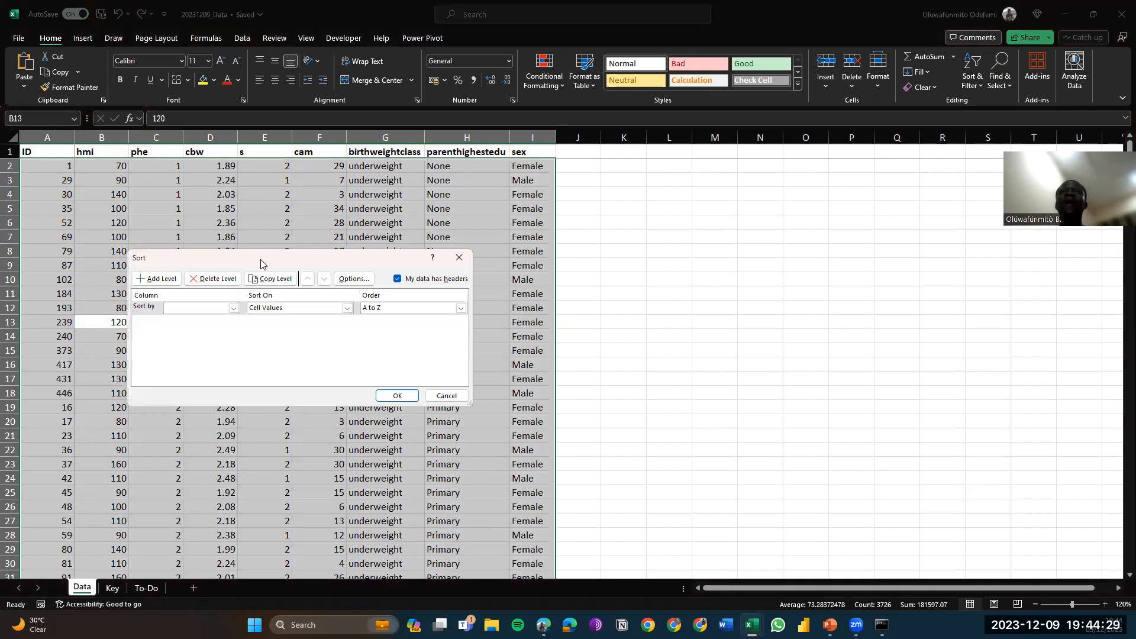
left_click_drag(260, 259, 723, 265)
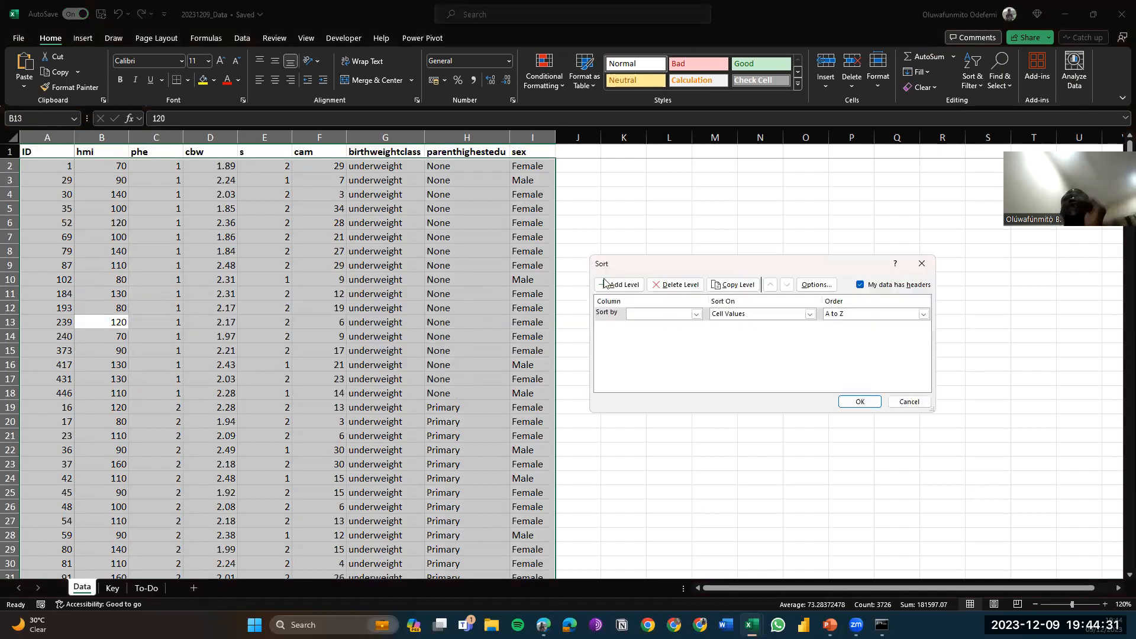
left_click(860, 285)
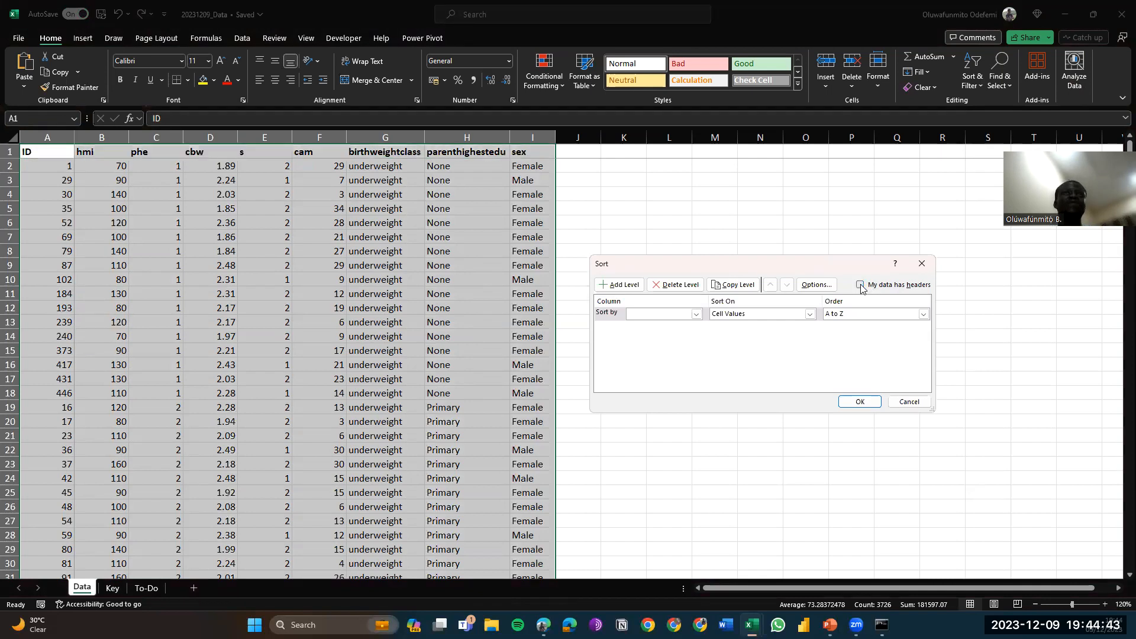
left_click(860, 285)
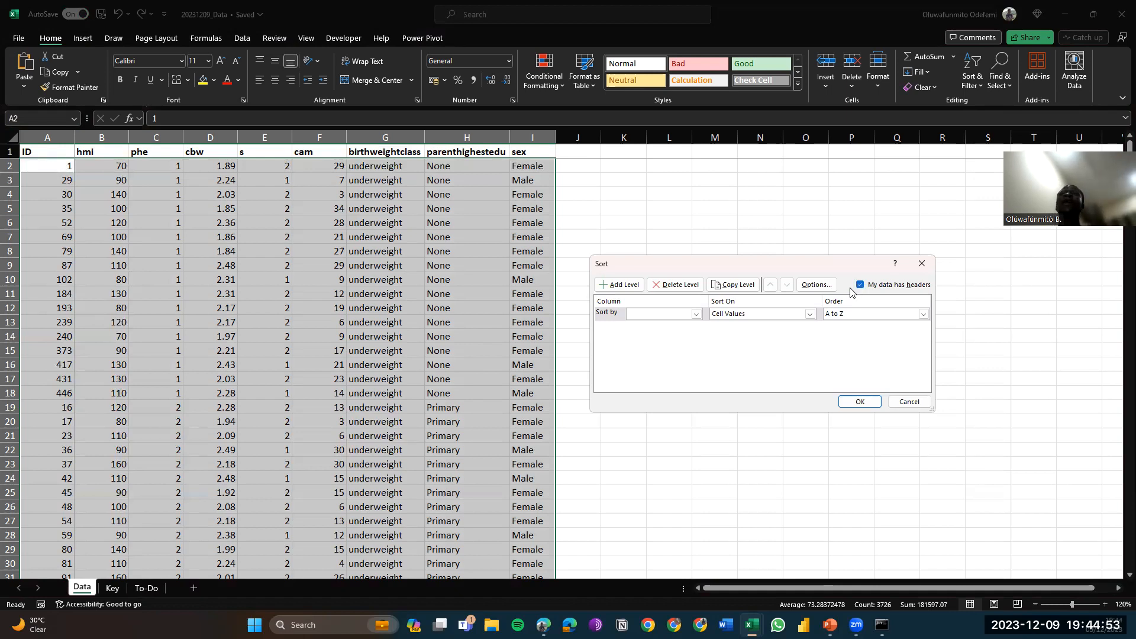
Set the first sort level to the hmi column, on cell values, ordered smallest to largest
left_click(696, 314)
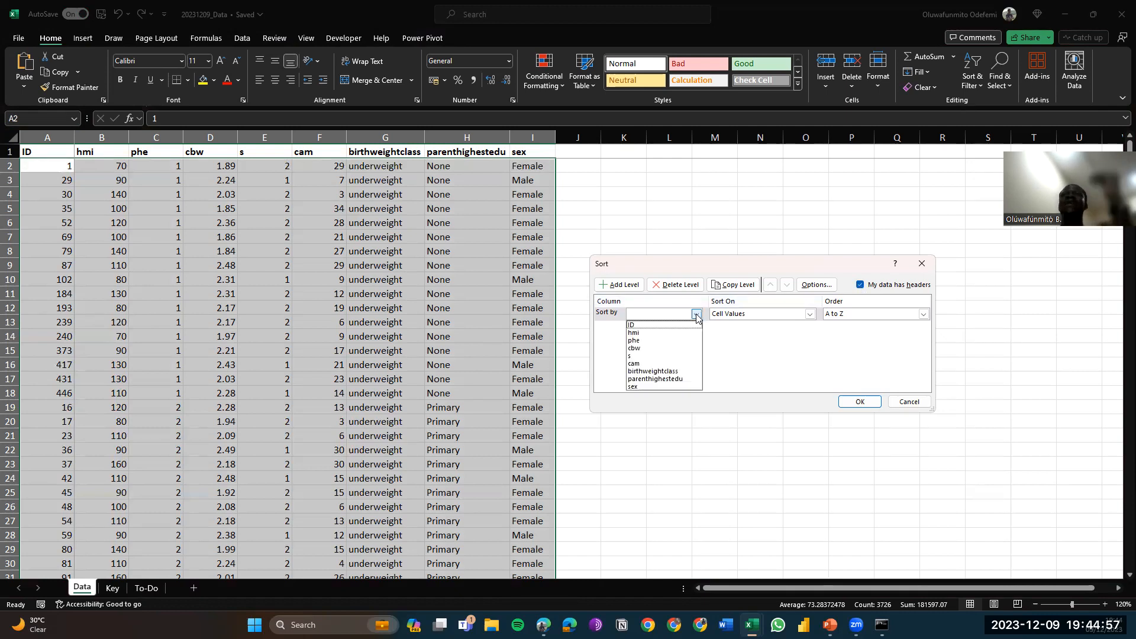
left_click(665, 333)
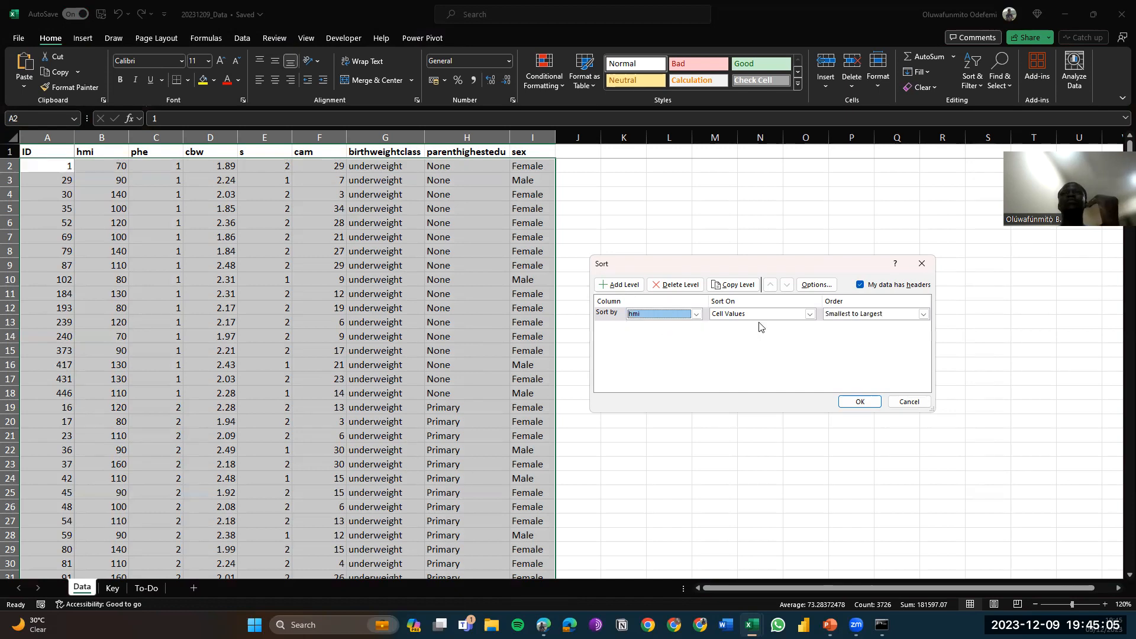
left_click(810, 314)
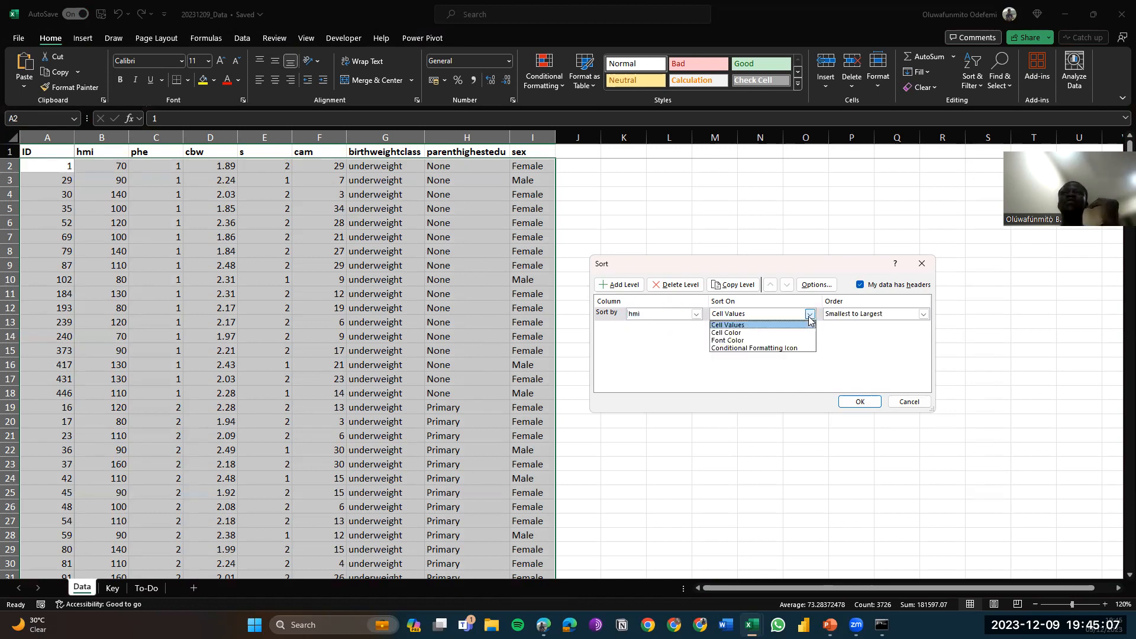
left_click(764, 324)
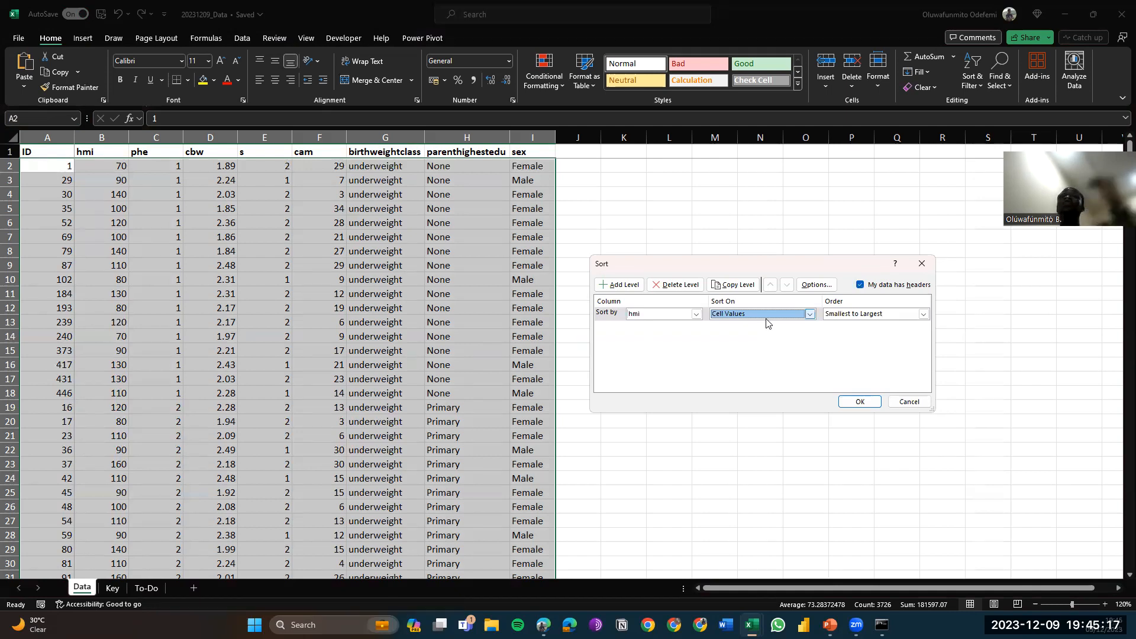
left_click(922, 314)
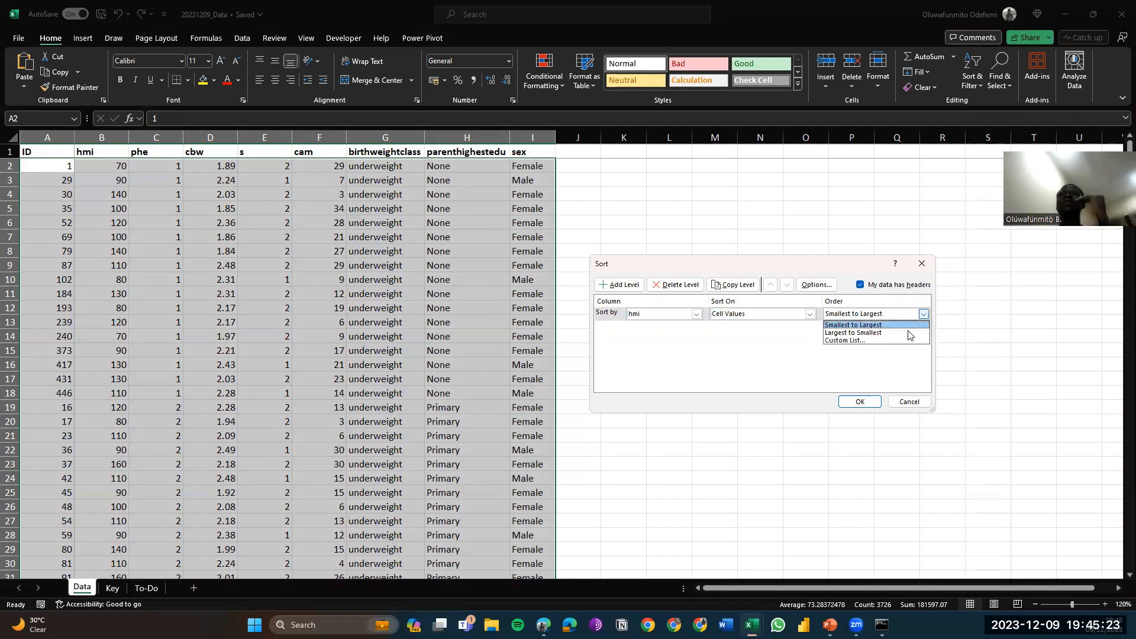
left_click(899, 326)
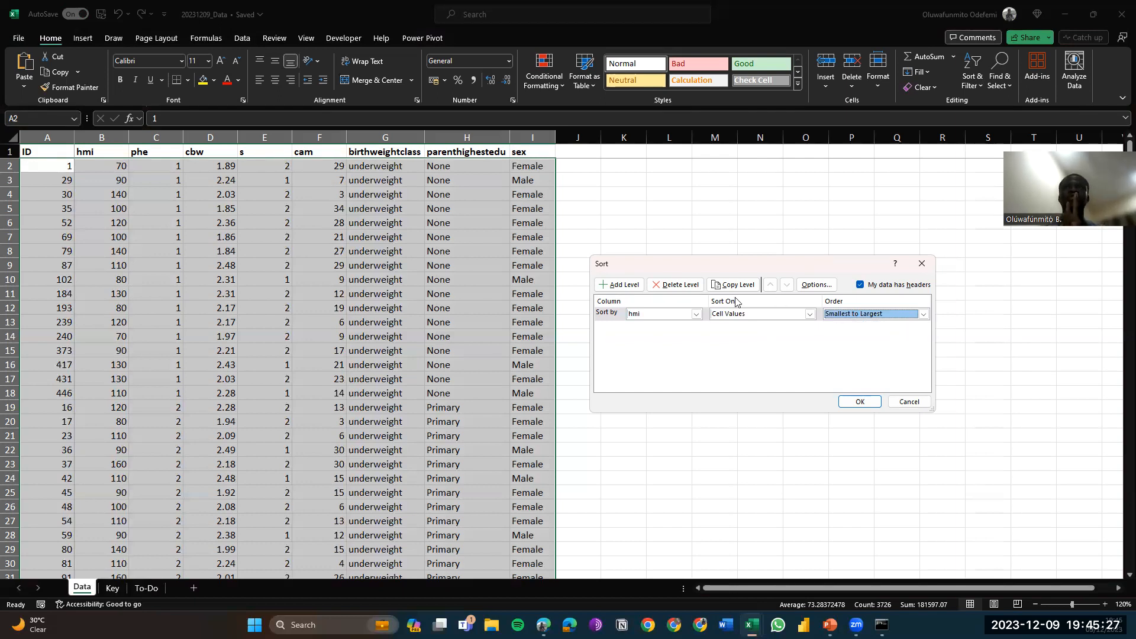
Add a second sort level on the cam column, ordered largest to smallest, and apply the sort
left_click(630, 286)
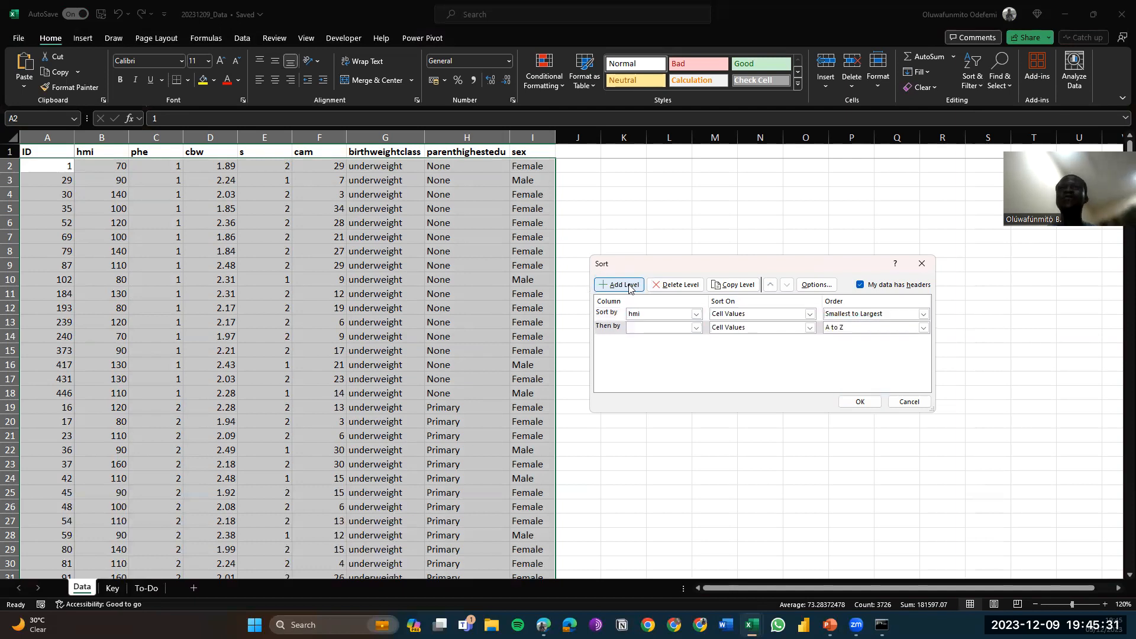
left_click(695, 329)
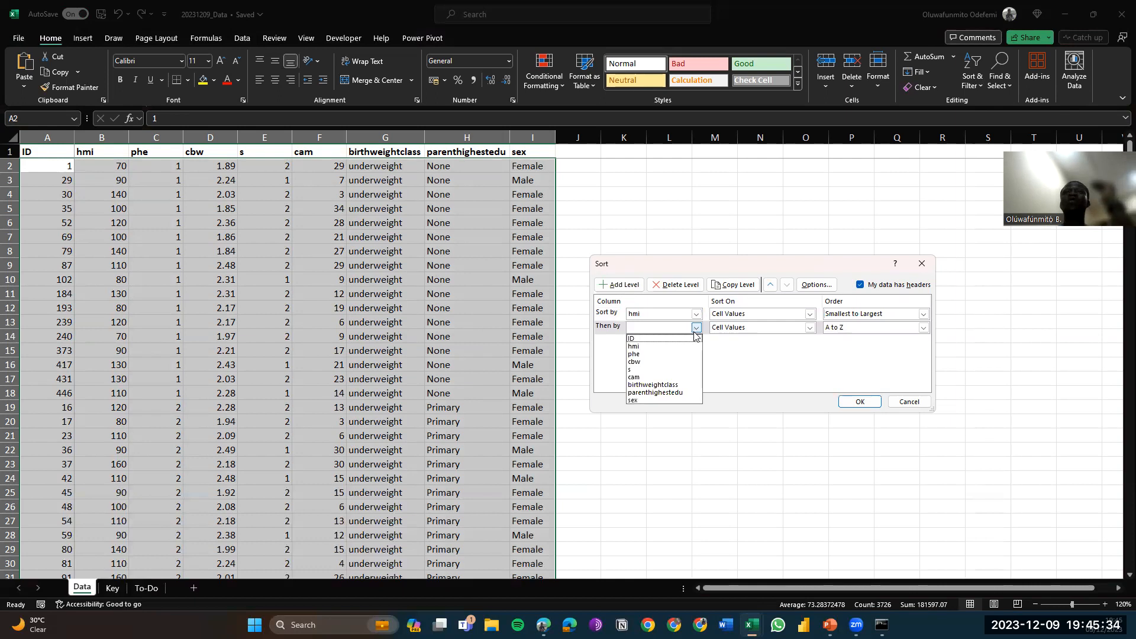
left_click(679, 377)
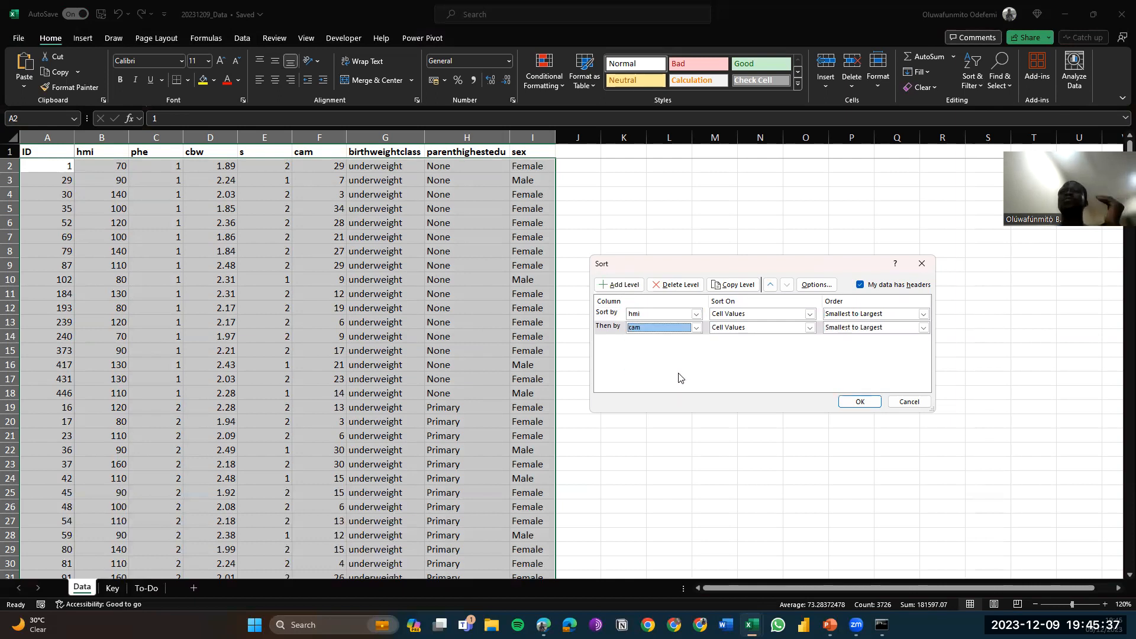
left_click(921, 329)
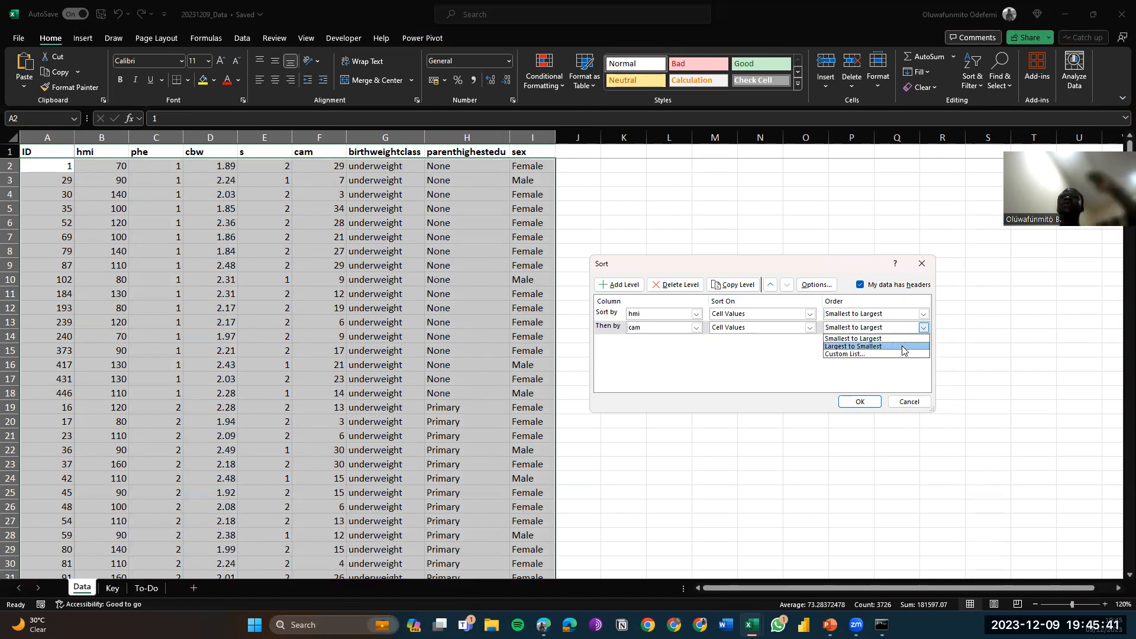
left_click(901, 347)
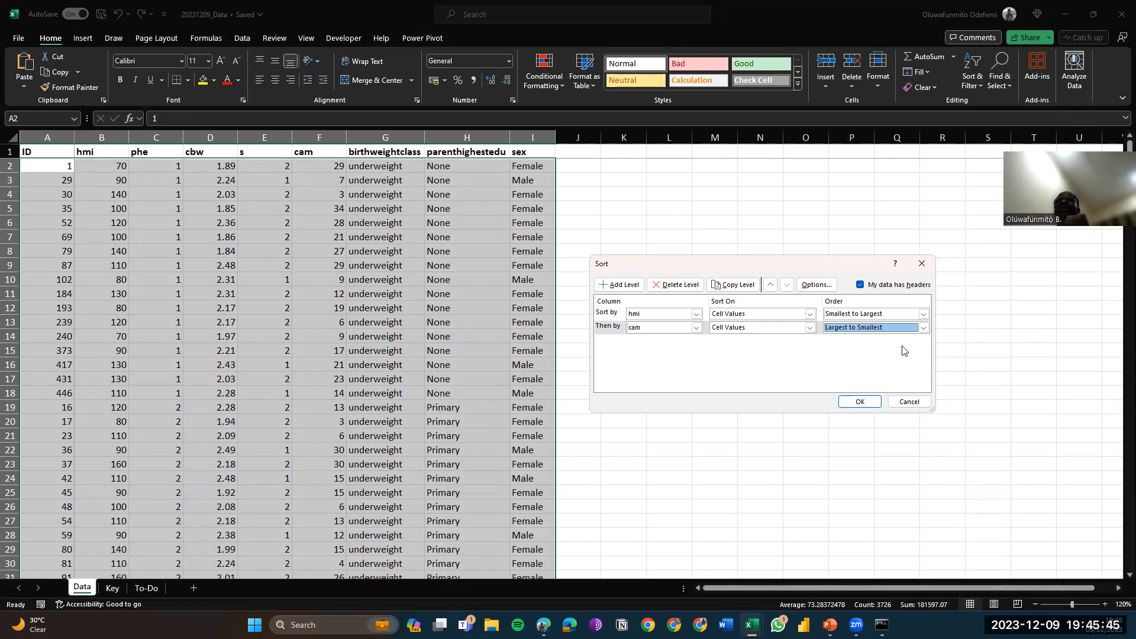
left_click(857, 402)
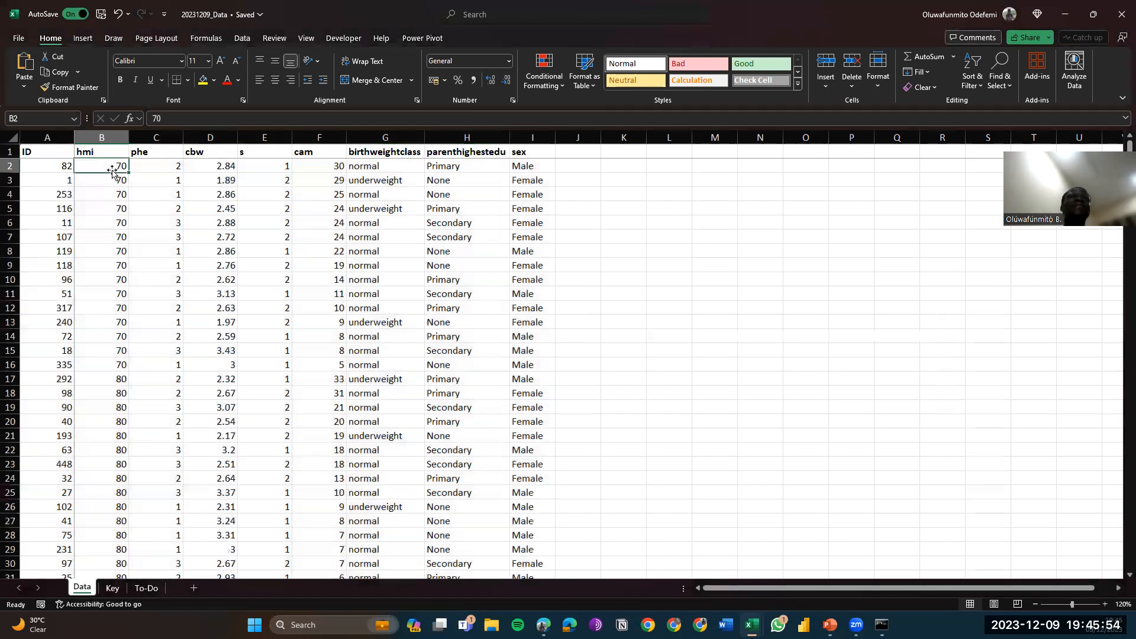
Select hmi cells B2:B16 to examine the group with the lowest household monthly income
left_click(111, 170)
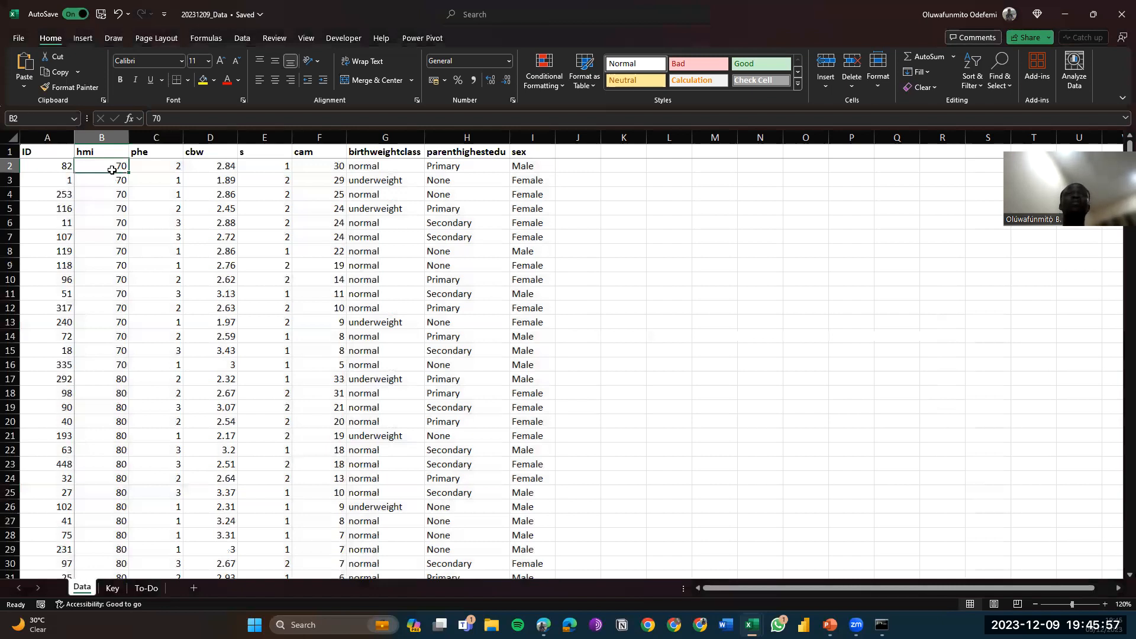
key("shift+Down")
key("shift+Down")
key("shift+Down")
key("shift+Down")
key("shift+Down")
key("shift+Down")
key("shift+Down")
key("shift+Down")
key("shift+Down")
key("shift+Down")
key("shift+Down")
key("shift+Down")
key("shift+Down")
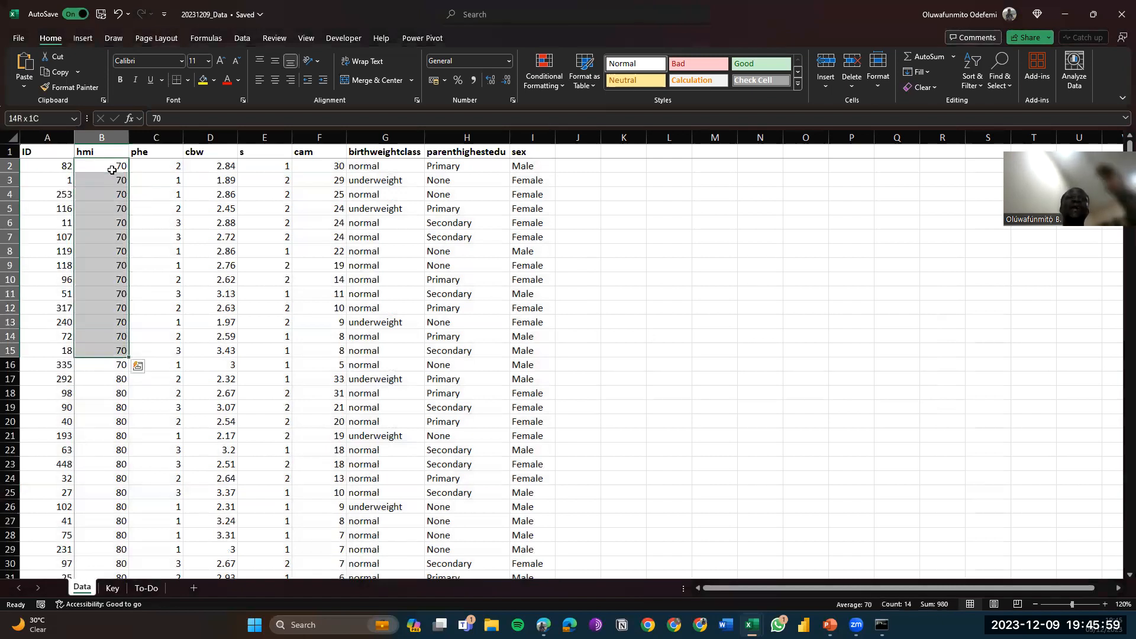
key("shift+Down")
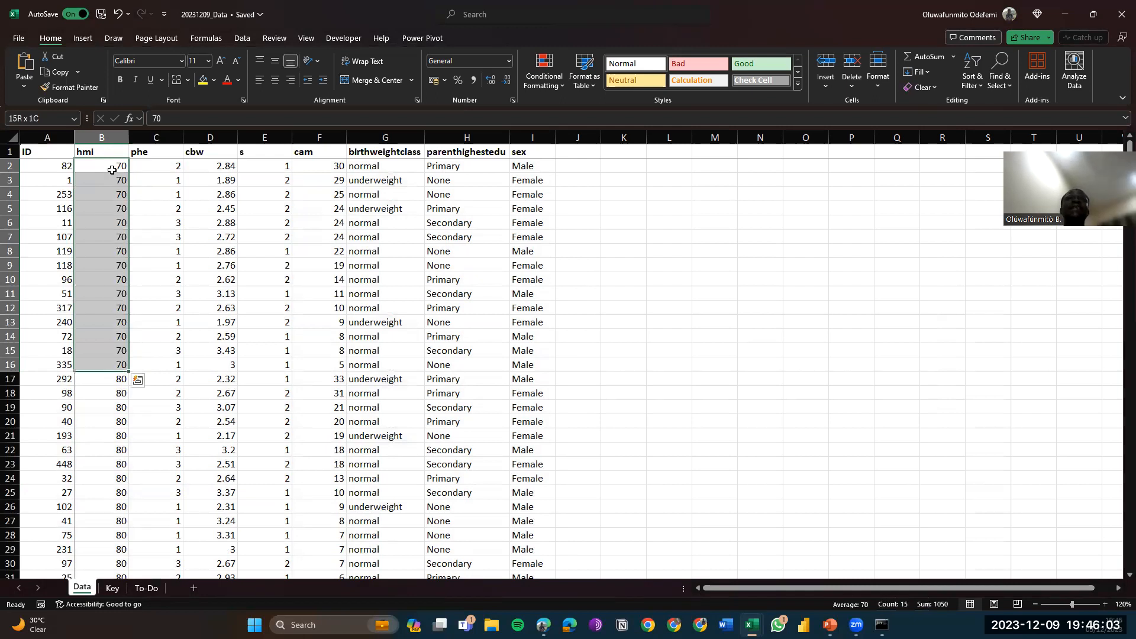
Select the cam cells from F2 down to F17 to examine the child age order within the first income group
key("Right")
key("Right")
key("Right")
key("Right")
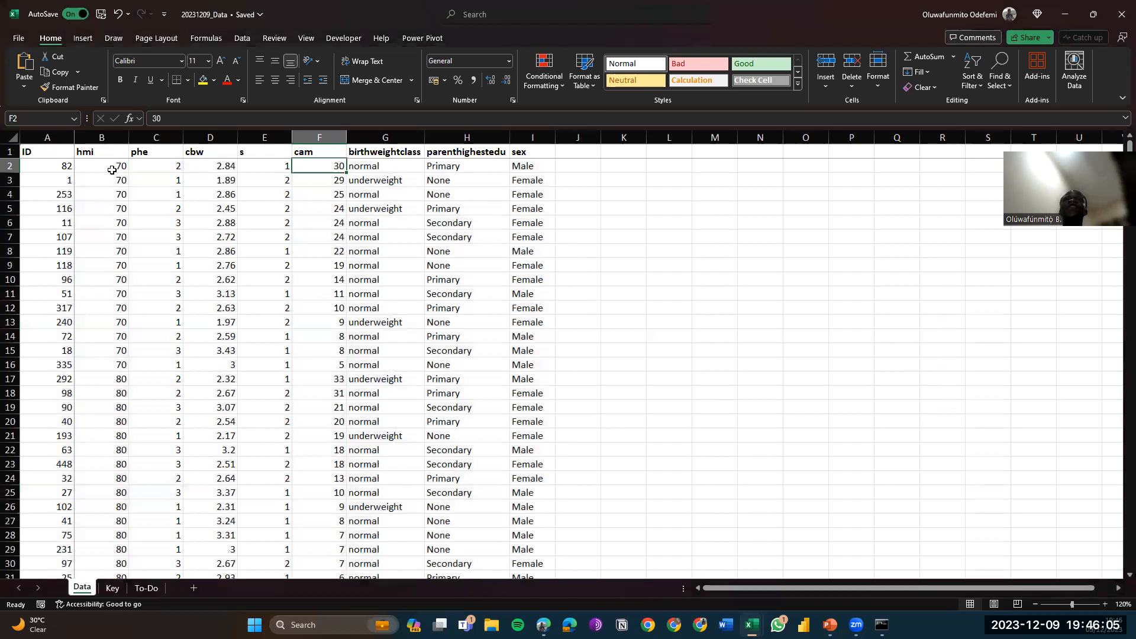
key("shift+Down")
key("shift+Down")
key("shift+Down")
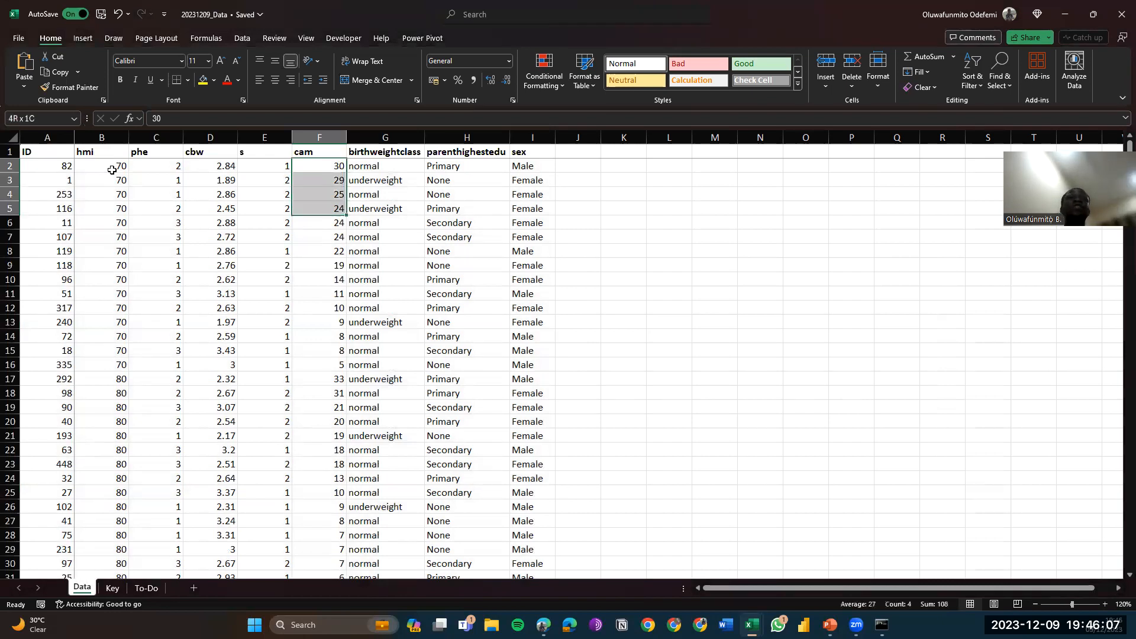
key("shift+Down")
key("shift+Down")
key("shift+Down")
key("shift+Down")
key("shift+Down")
key("shift+Down")
key("shift+Down")
key("shift+Down")
key("shift+Down")
key("shift+Down")
key("shift+Down")
key("shift+Down")
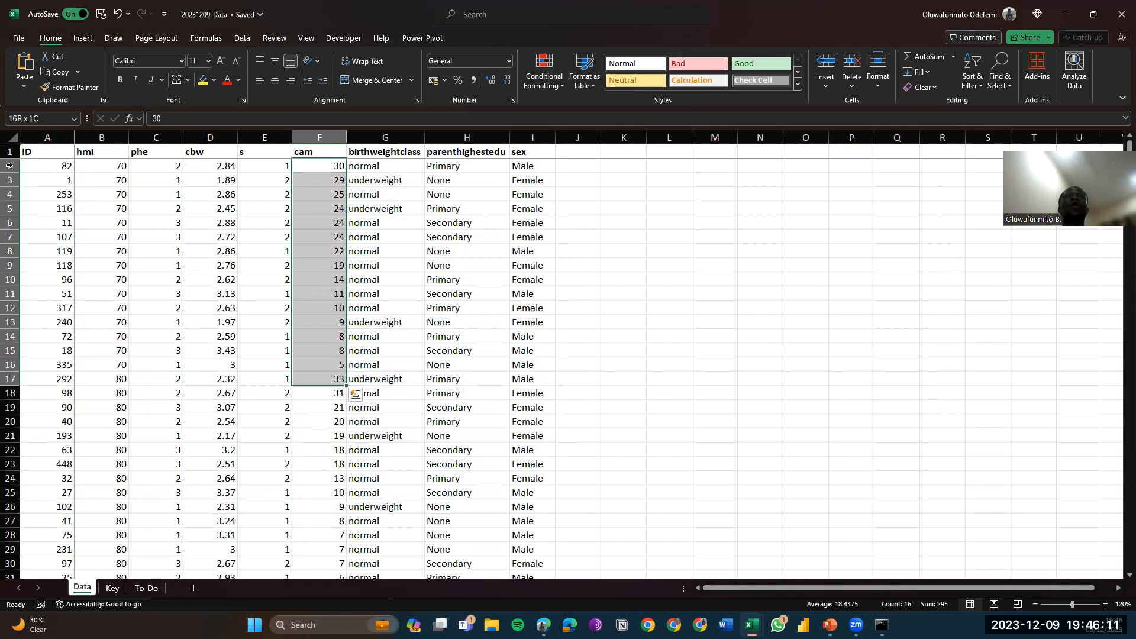
Select rows 2 to 16 and then rows 19 to 33 to examine the cam order within the hmi 70 and 80 groups
left_click_drag(9, 165, 5, 362)
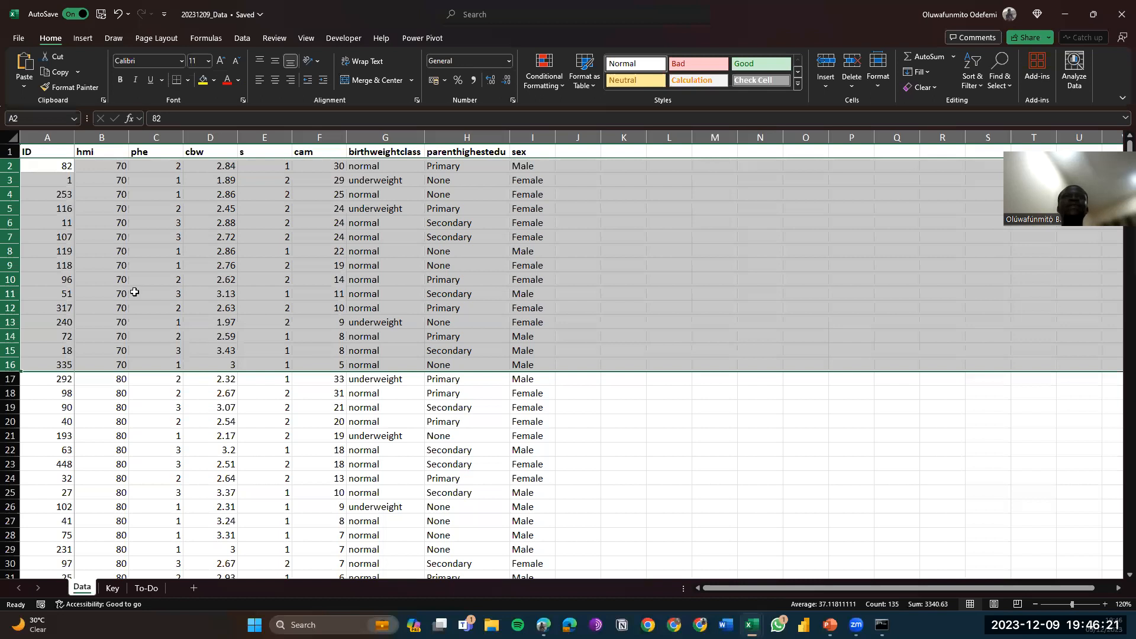
scroll(10, 251, "down", 3)
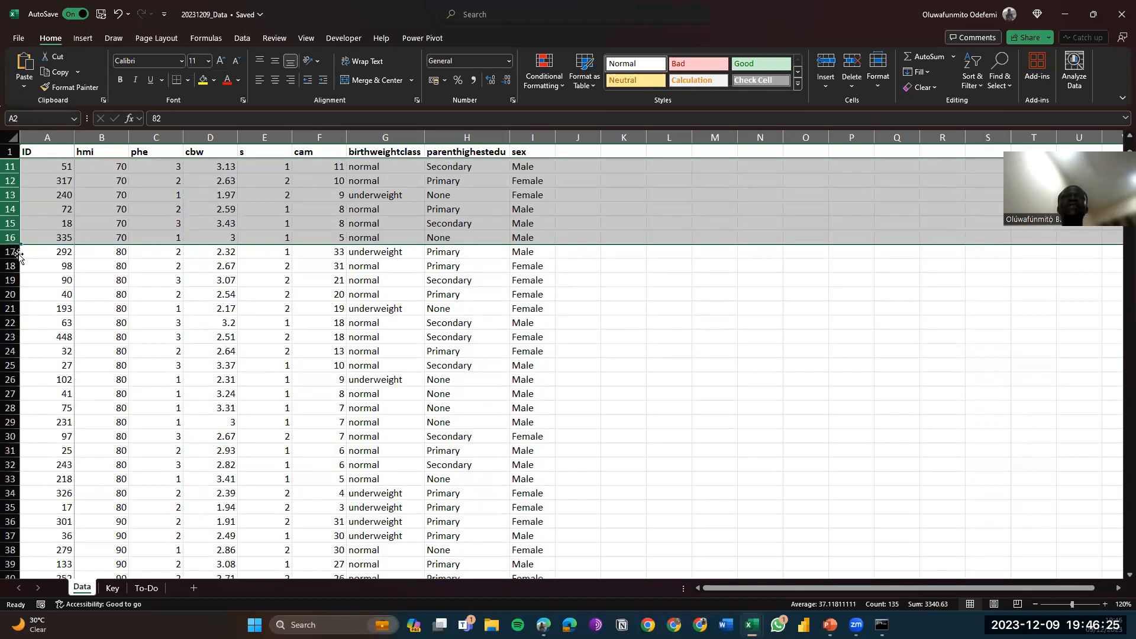
left_click(9, 251)
left_click_drag(5, 281, 4, 315)
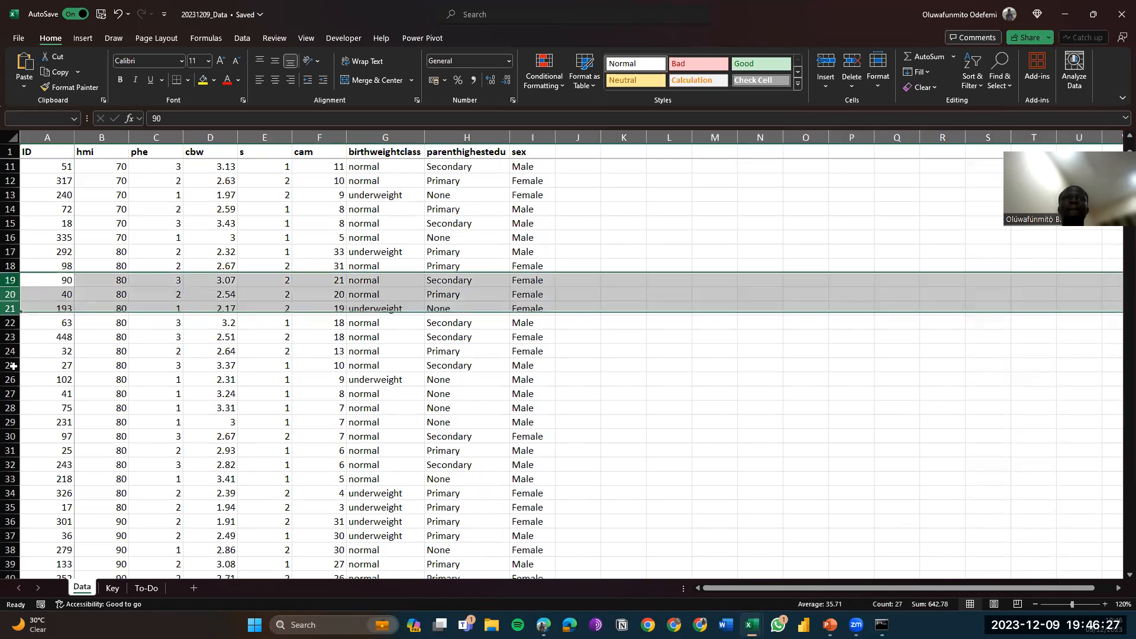
left_click_drag(45, 443, 39, 478)
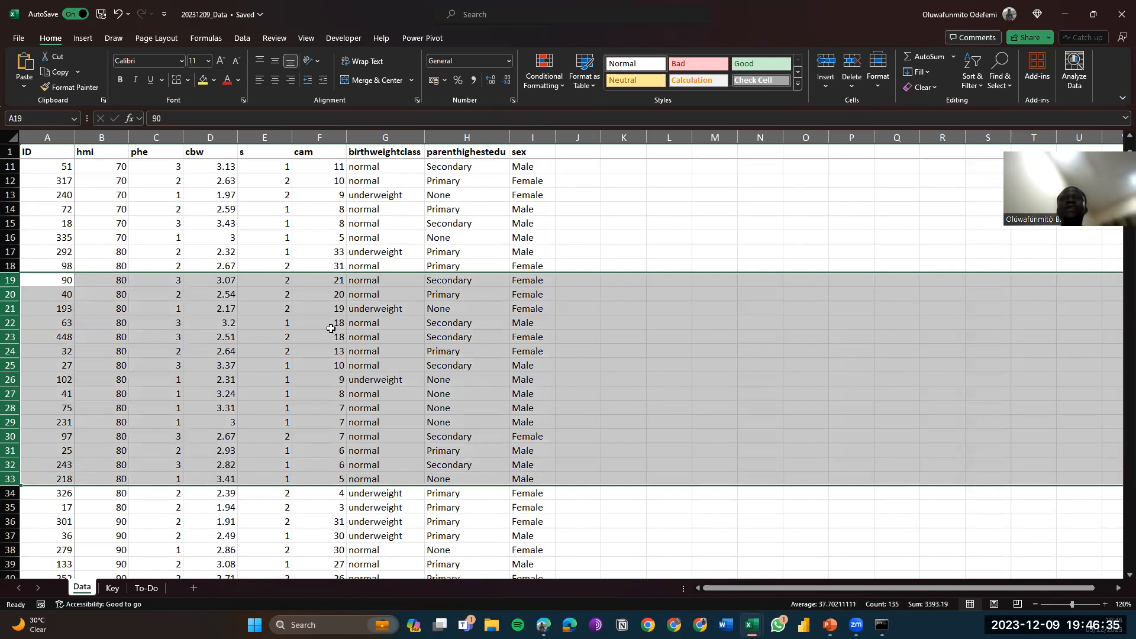
left_click(325, 361)
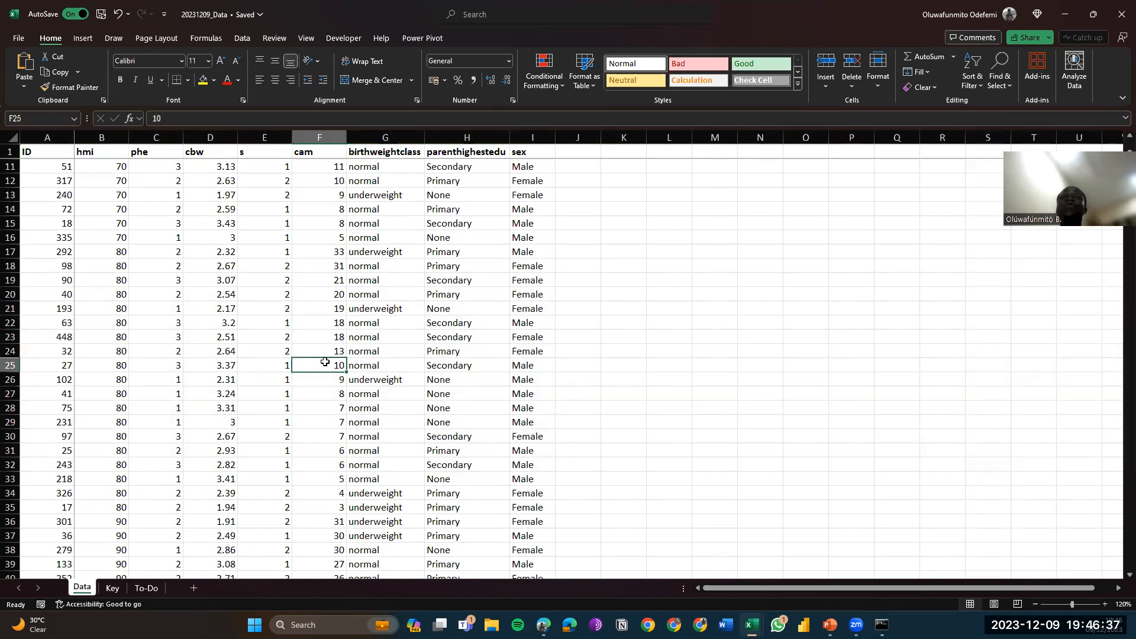
Highlight the sorting task in row 4 of the To-Do sheet in yellow
left_click(143, 590)
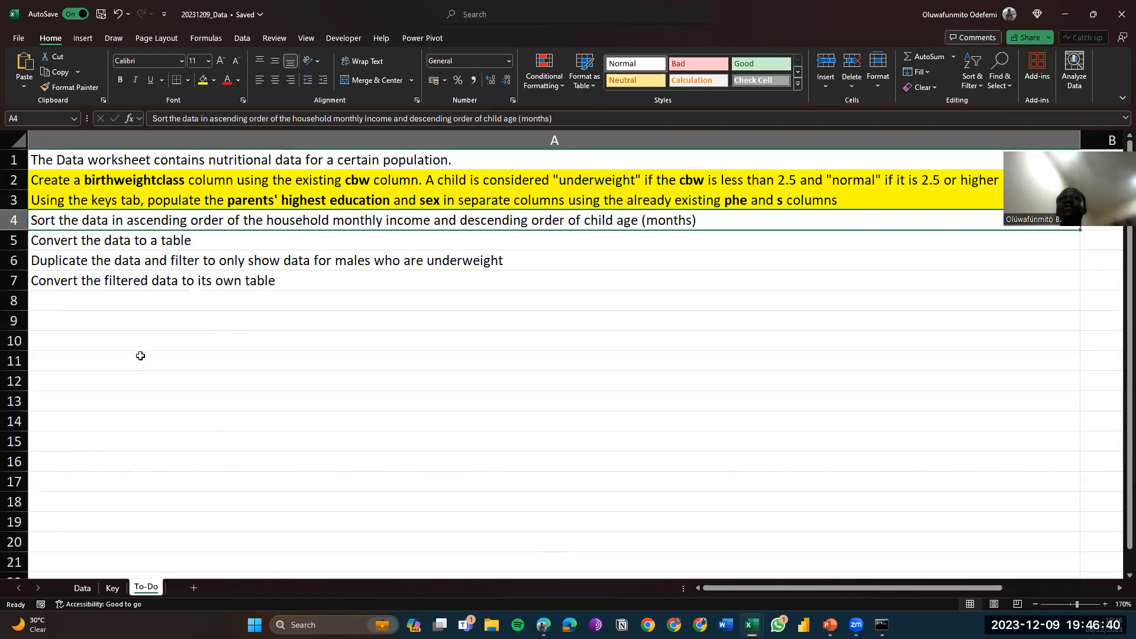
left_click(87, 235)
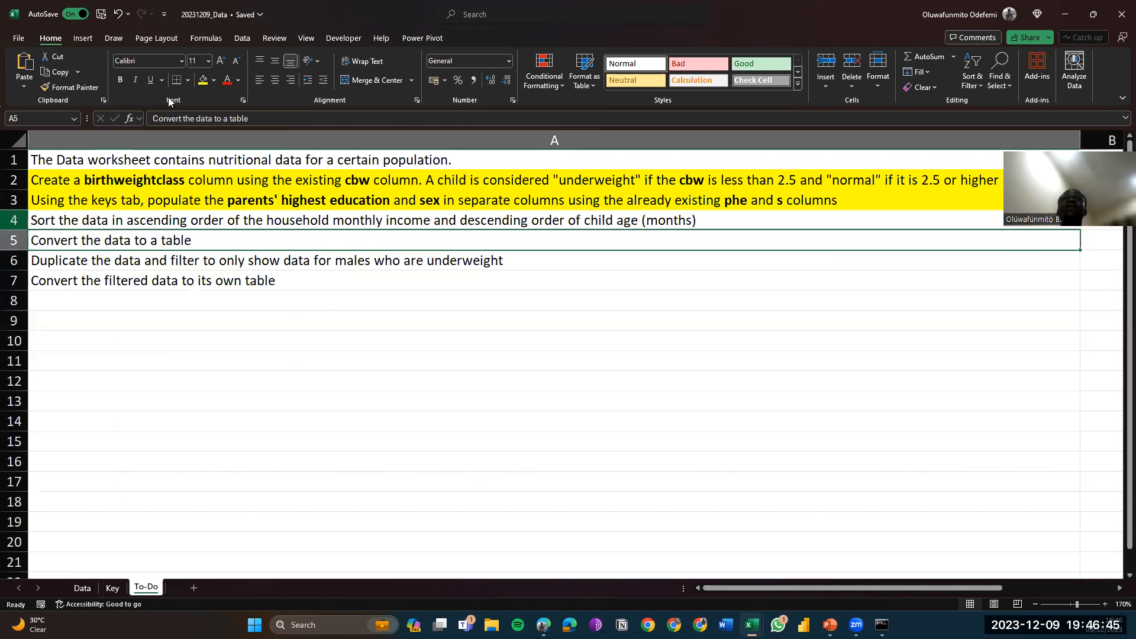
key("Up")
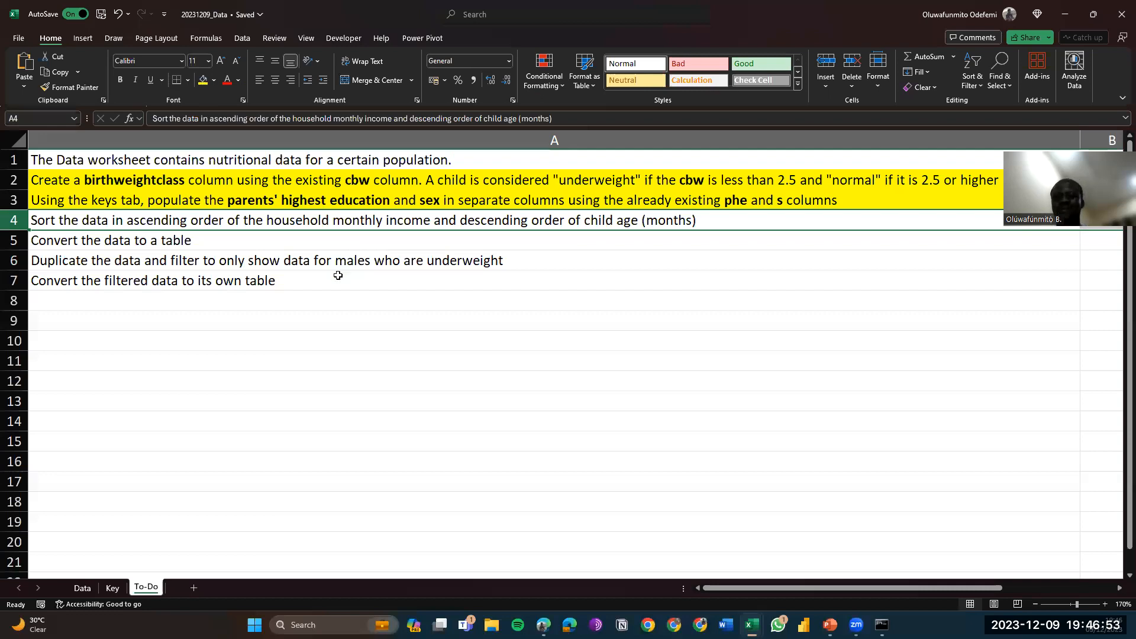
left_click(308, 240)
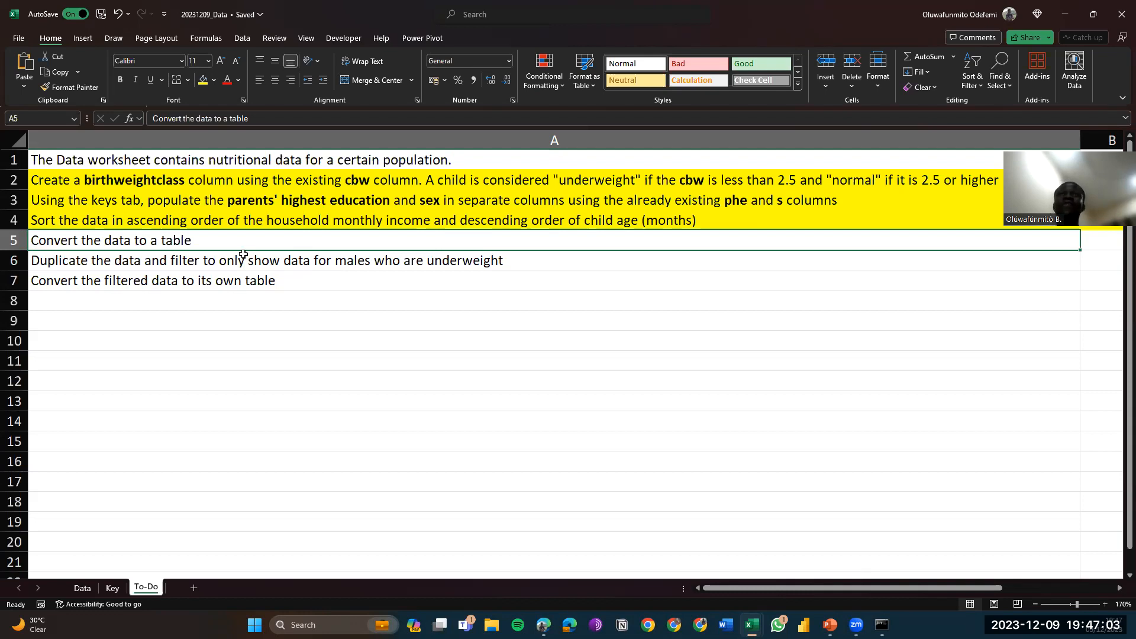
Read the remaining tasks in rows 5 to 7 of the To-Do sheet and return to the Data sheet
key("Down")
key("Down")
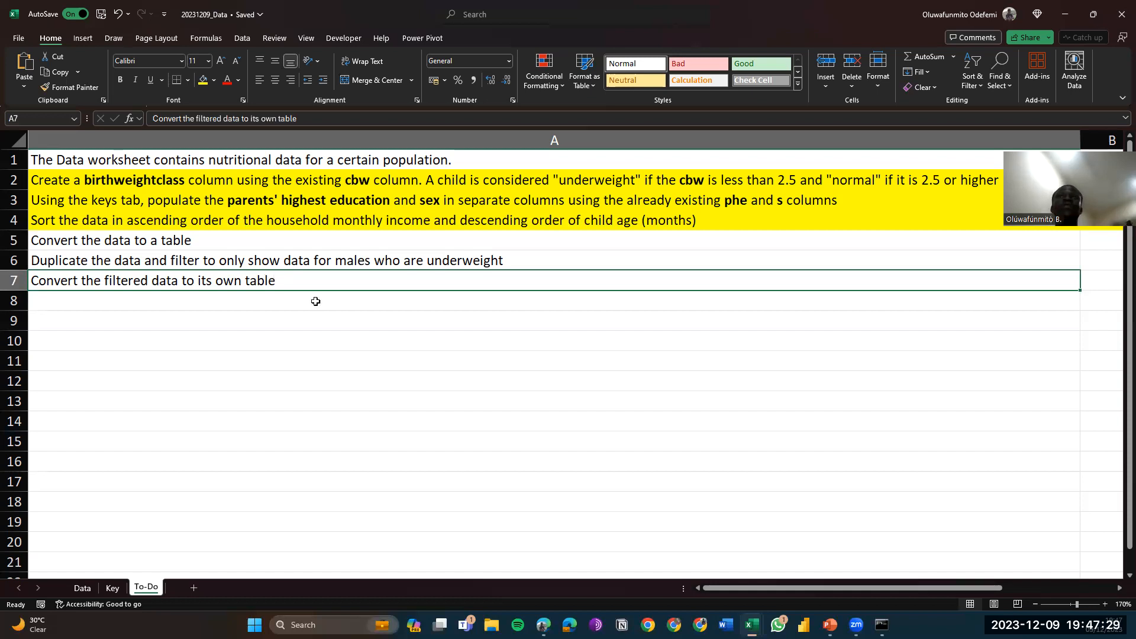
left_click(196, 234)
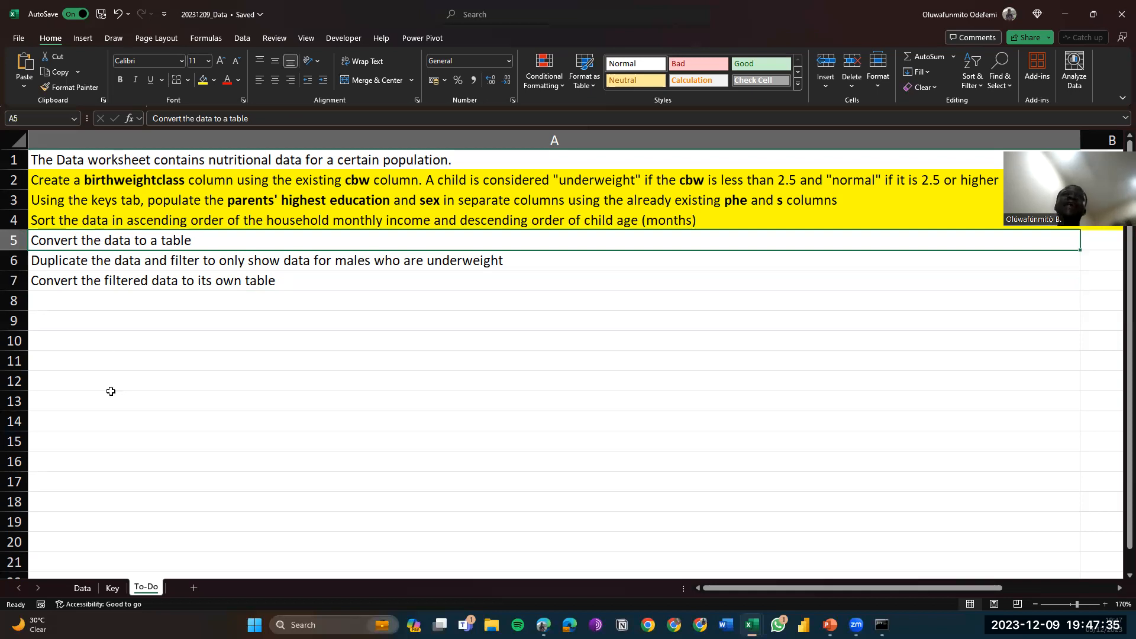
left_click(81, 588)
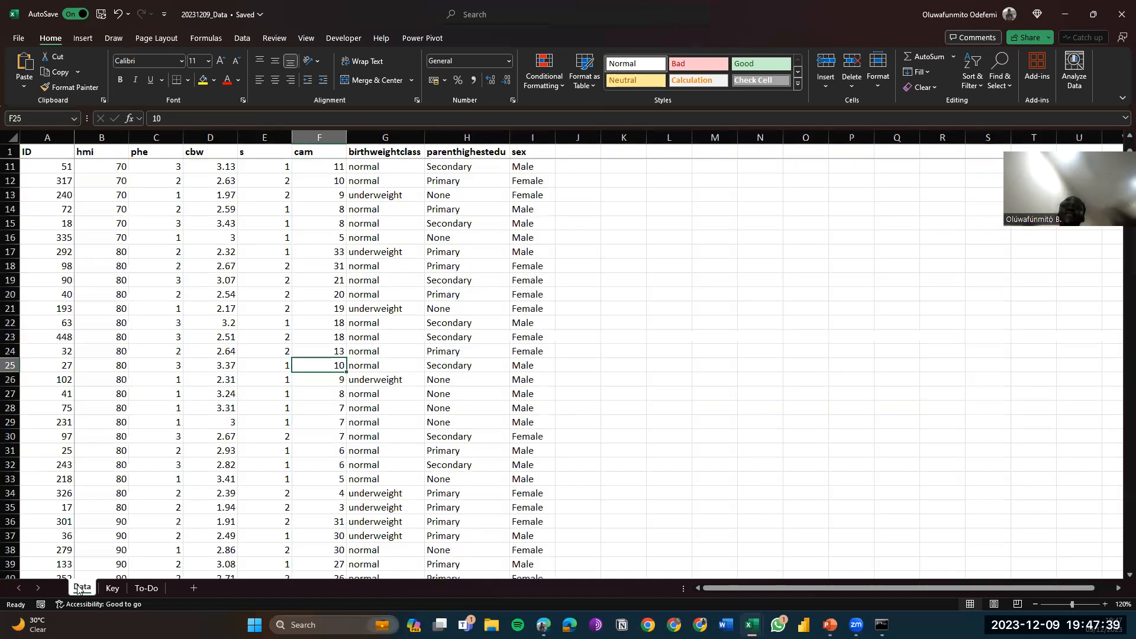
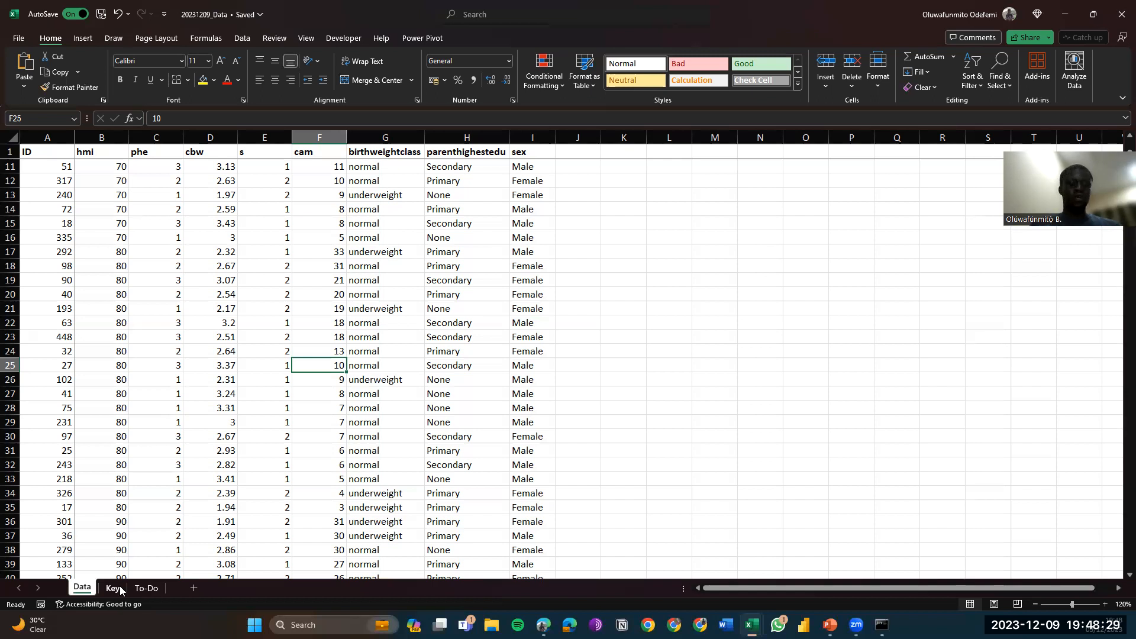
key("ctrl+a")
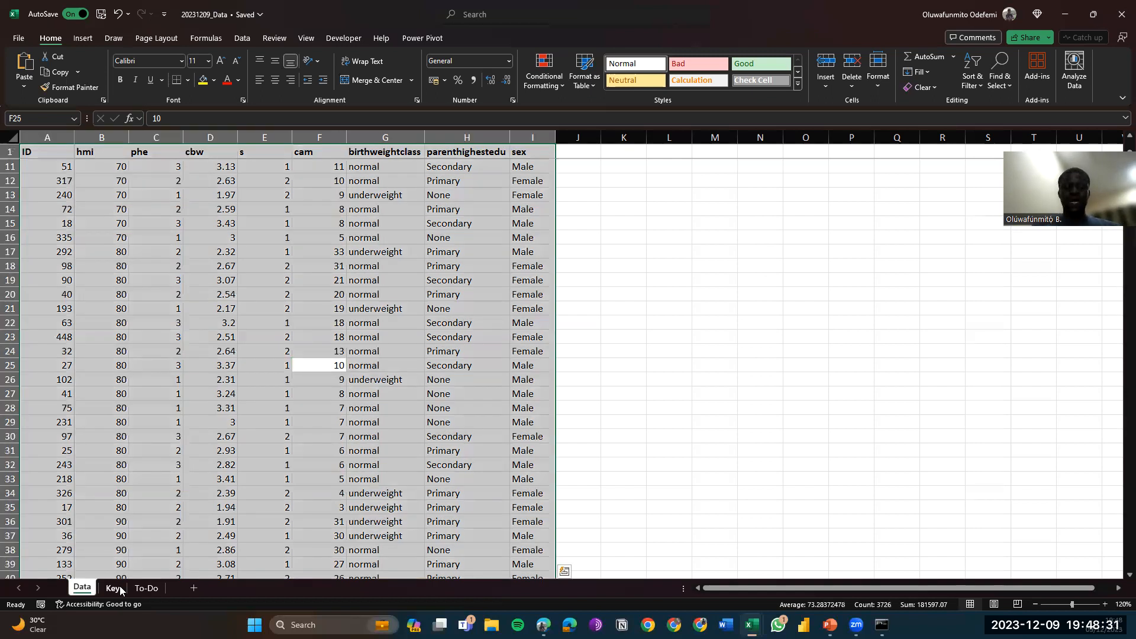
key("ctrl+t")
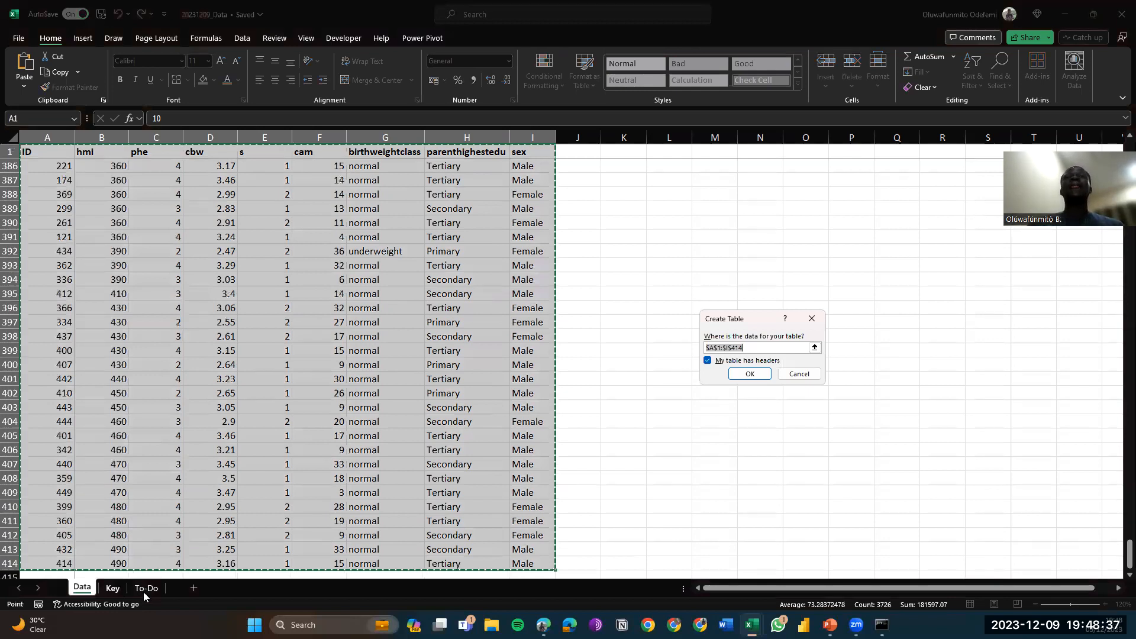
left_click(800, 374)
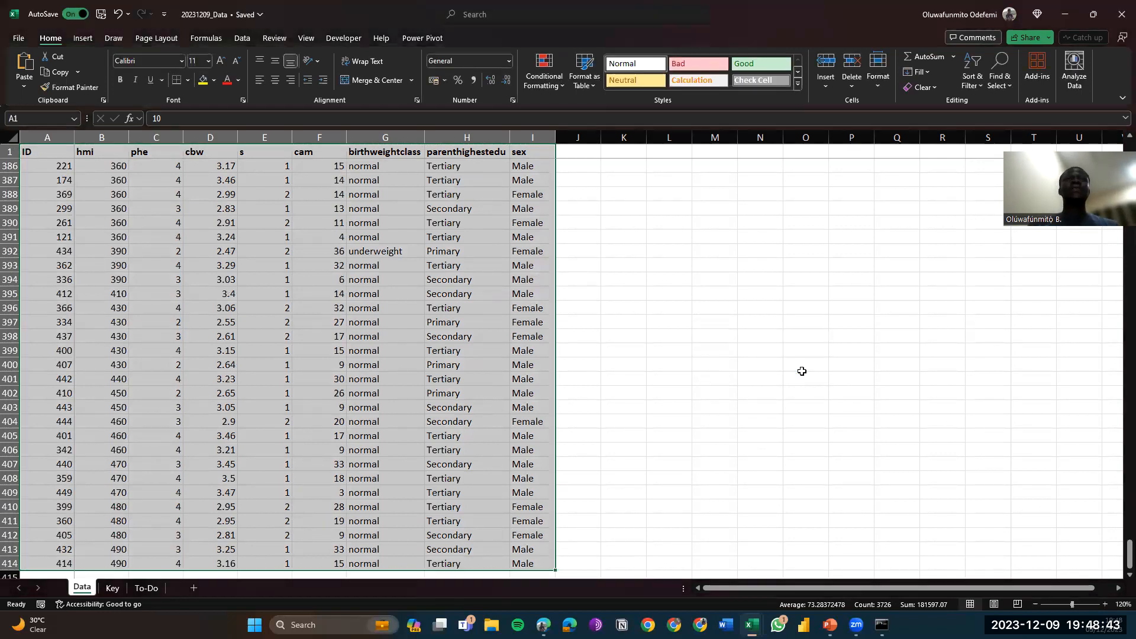
Convert the whole data range A1:I414 on the Data sheet to a table with headers
left_click(483, 293)
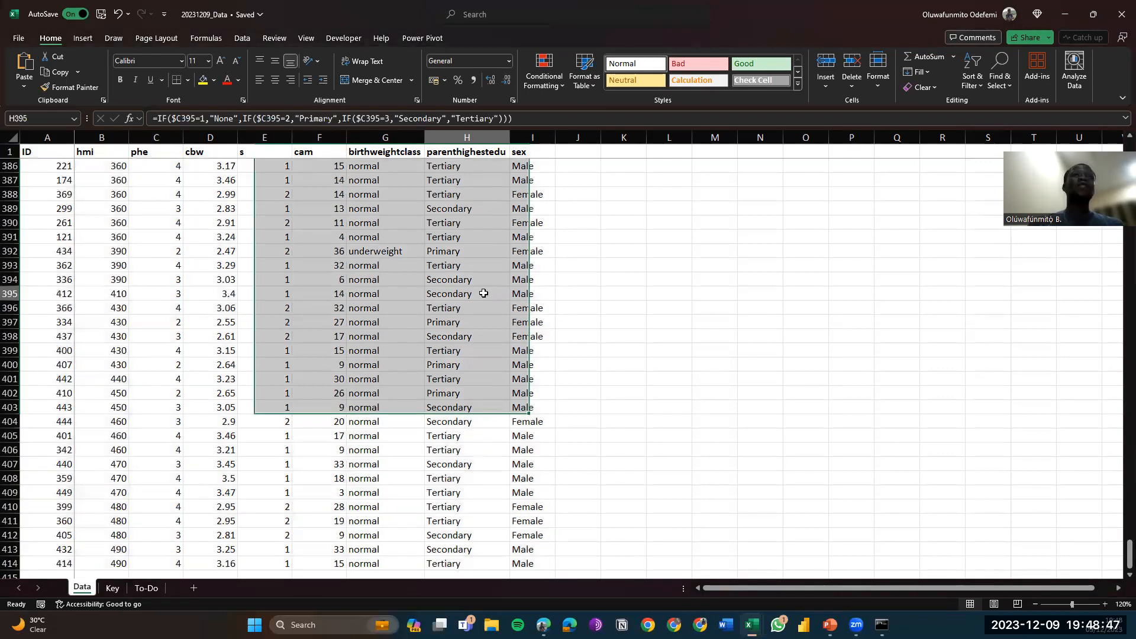
key("ctrl+Up")
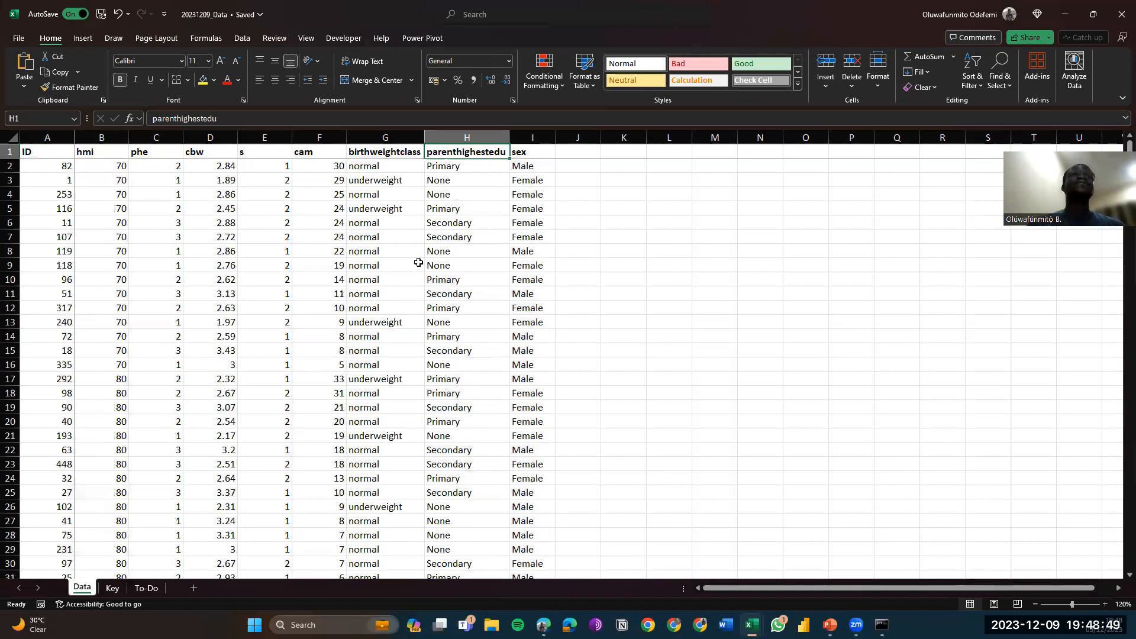
key("ctrl+a")
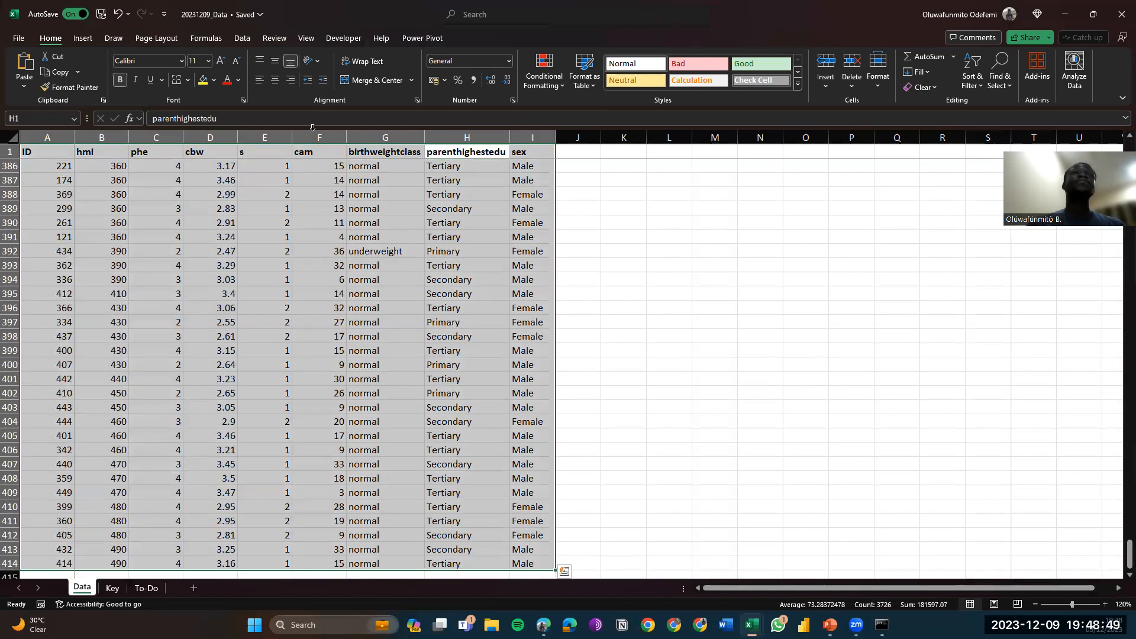
left_click(243, 38)
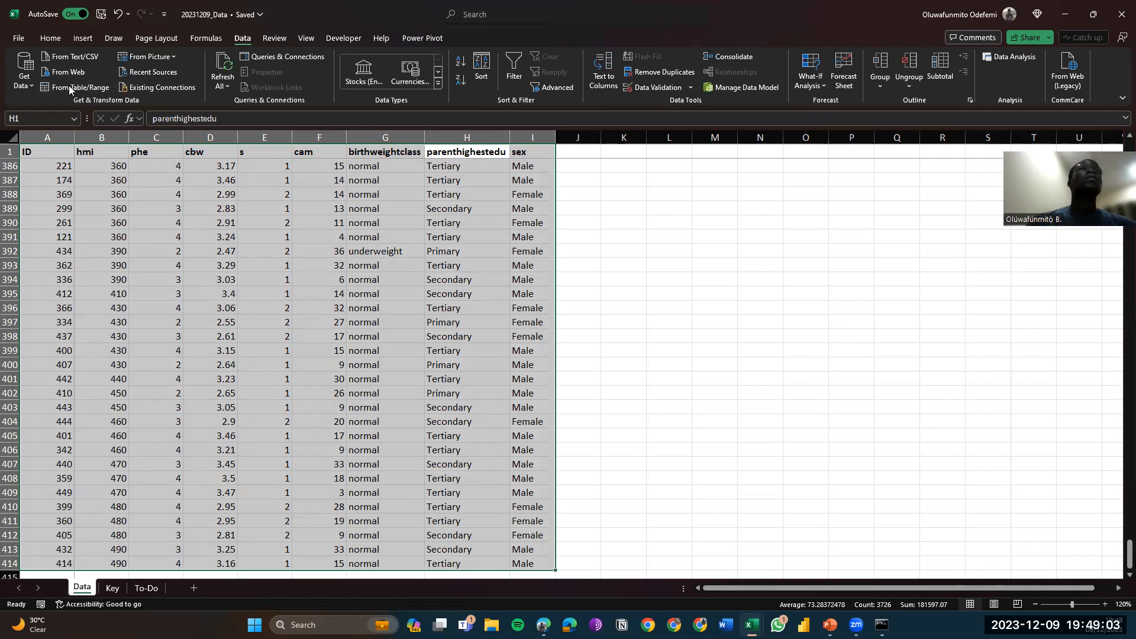
left_click(95, 34)
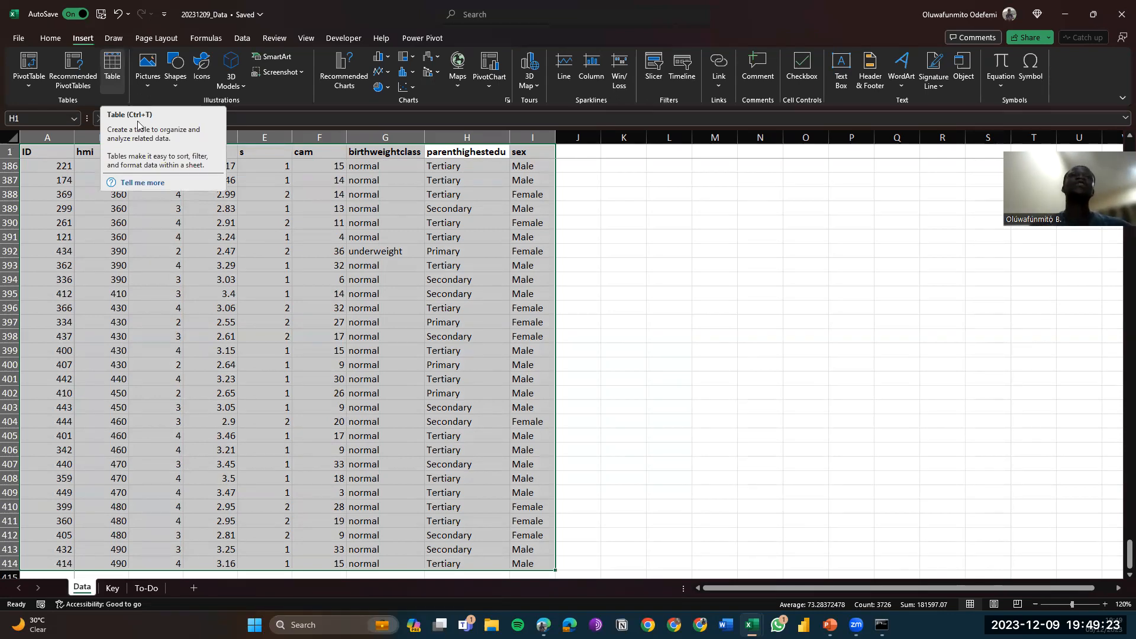
left_click(113, 65)
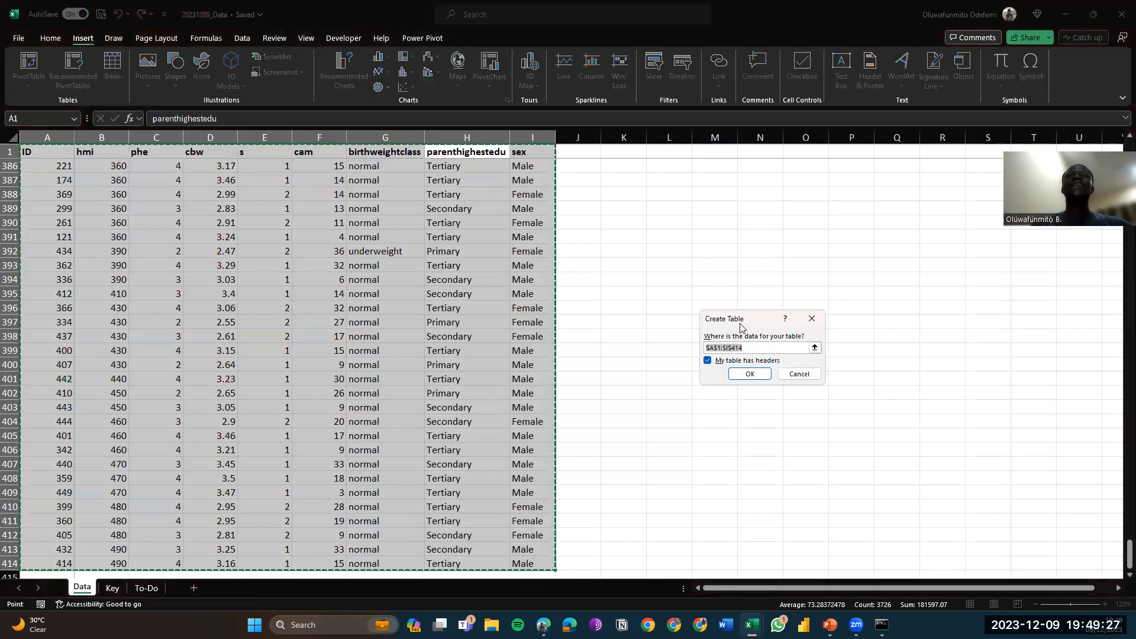
left_click_drag(740, 327, 704, 295)
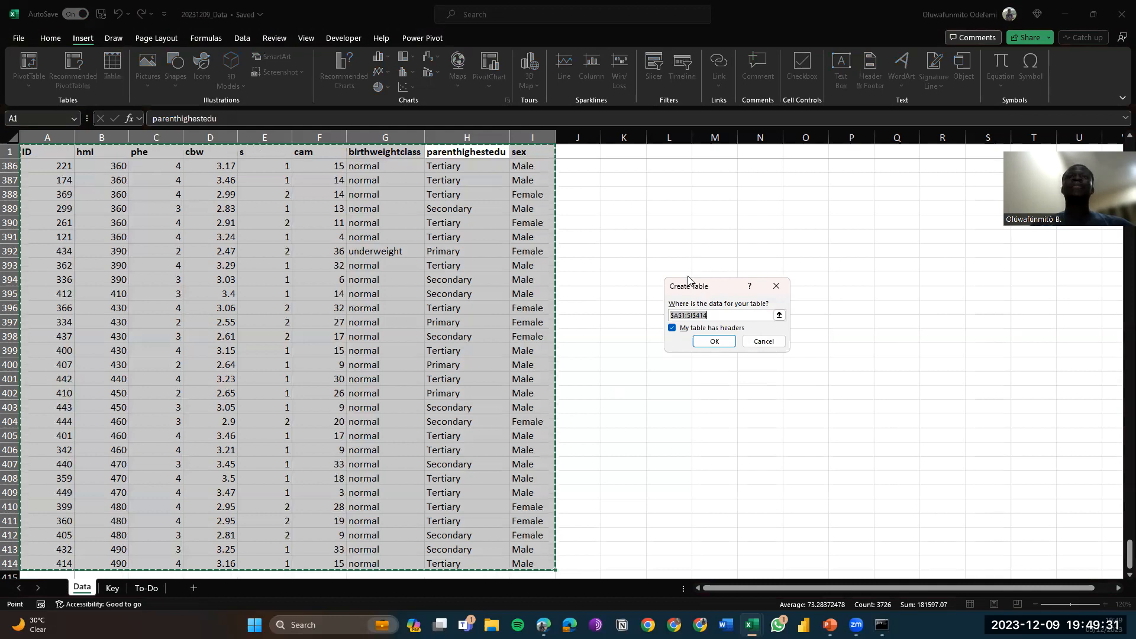
left_click_drag(696, 291, 688, 276)
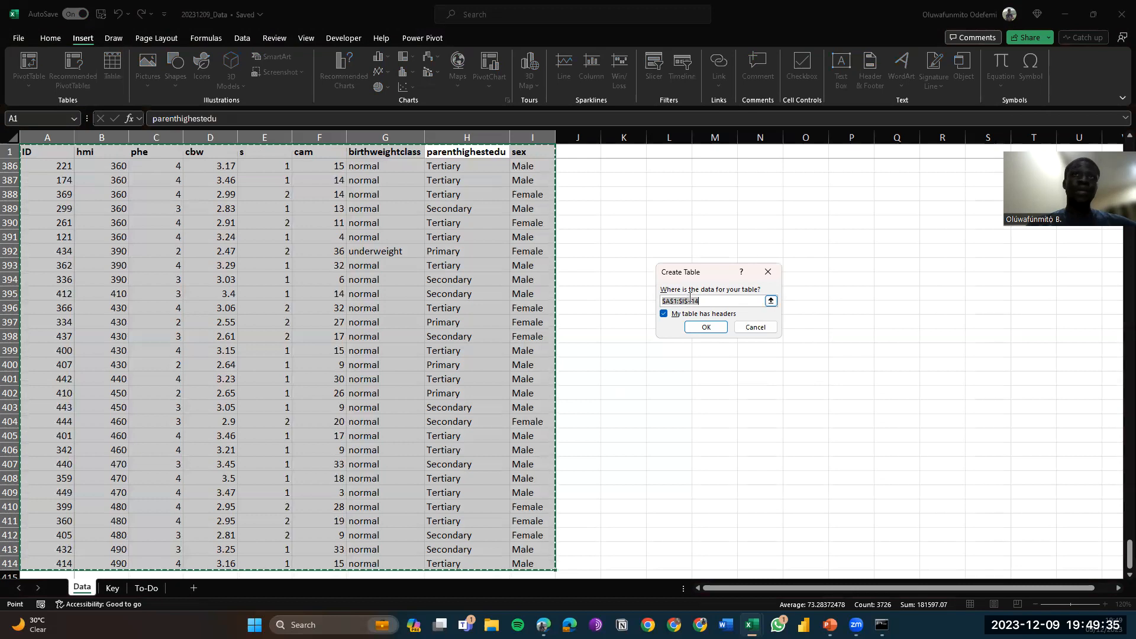
left_click(704, 302)
left_click_drag(704, 302, 662, 304)
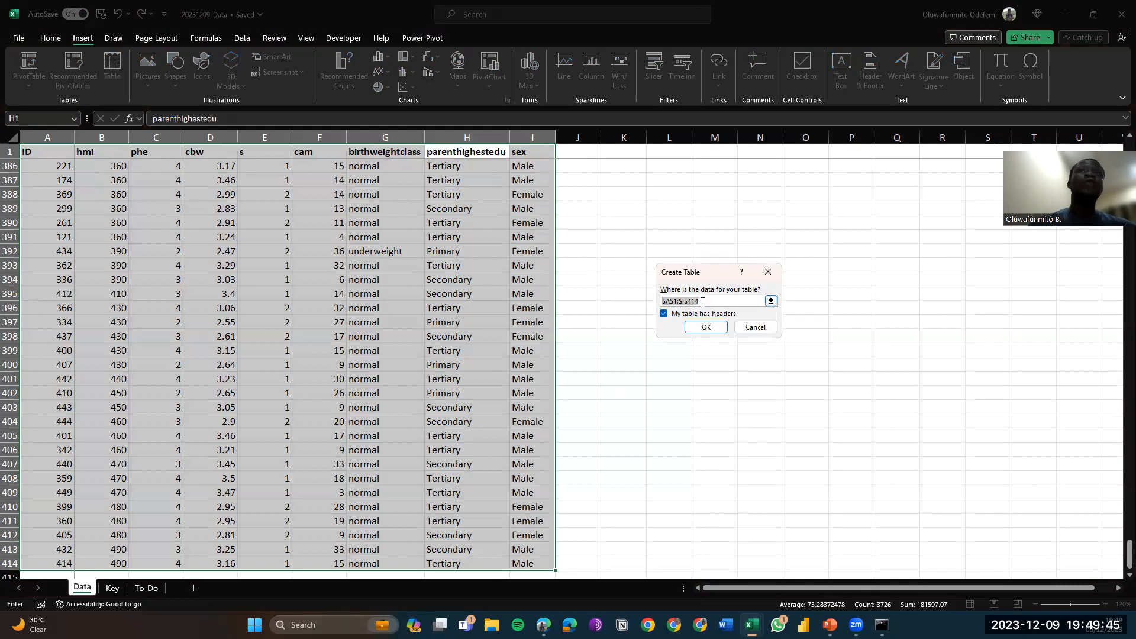
left_click(704, 302)
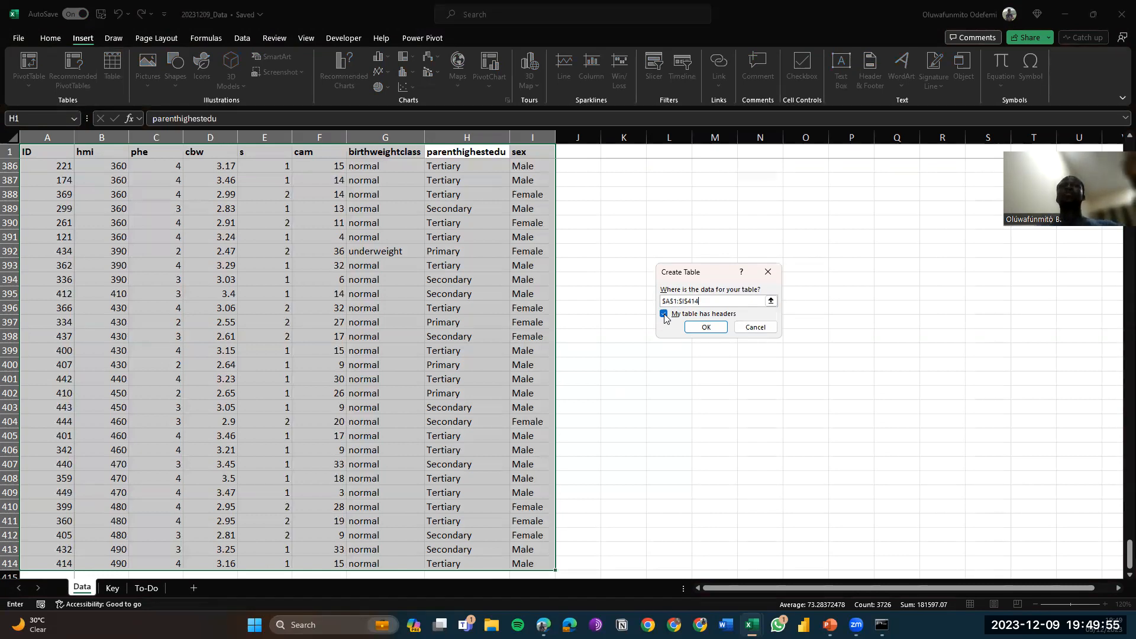
left_click(705, 328)
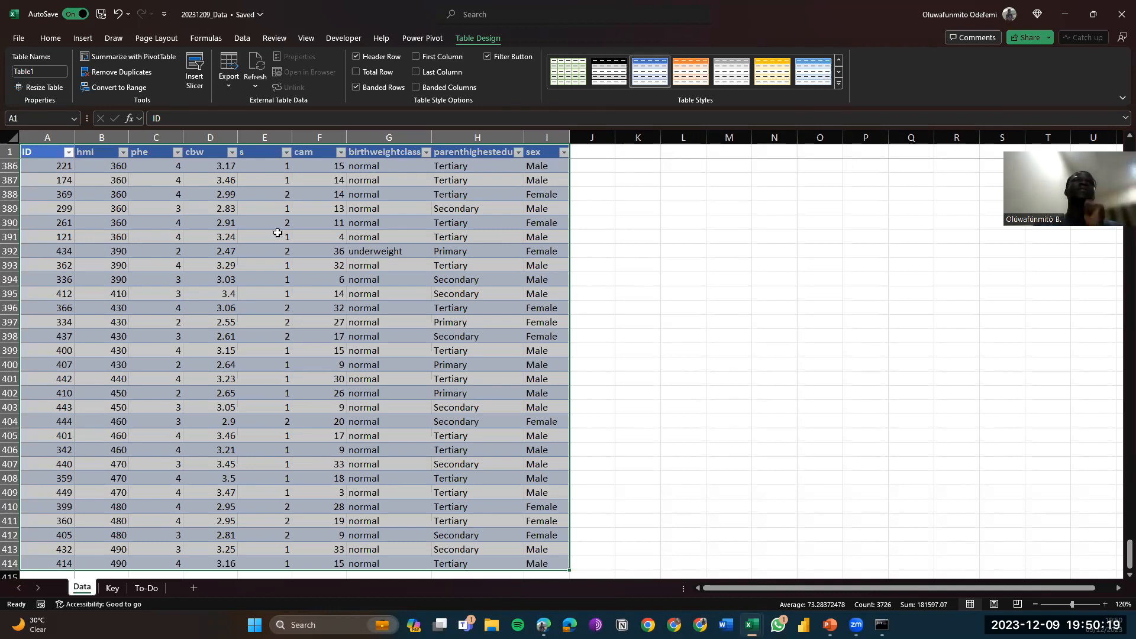
Rename the new table NutritionData and deselect its range
left_click(51, 71)
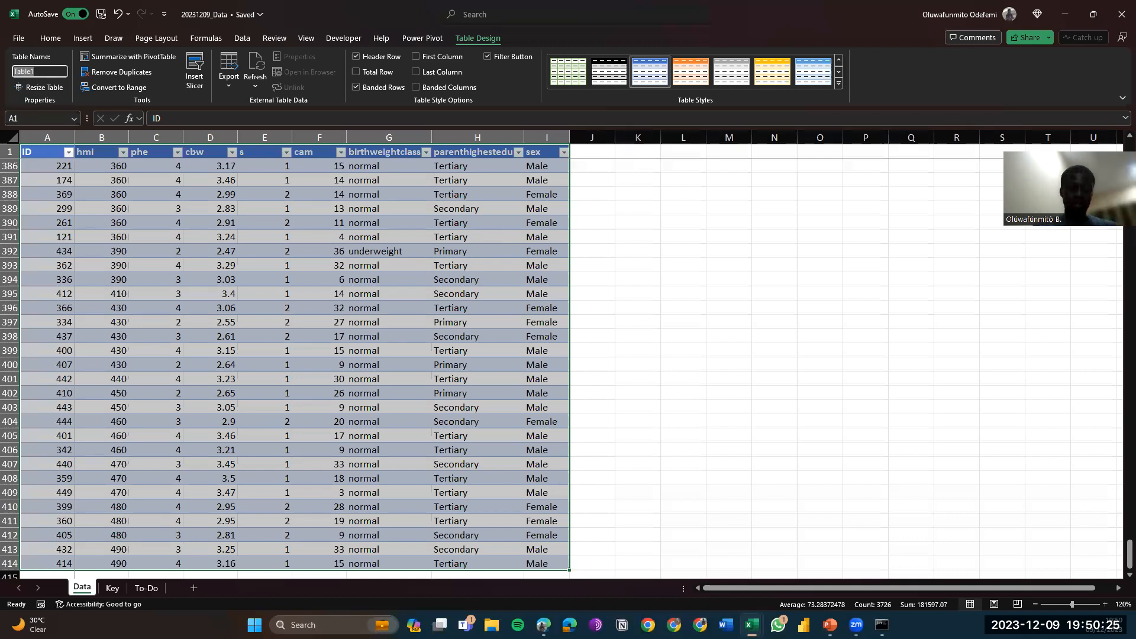
type("Nut")
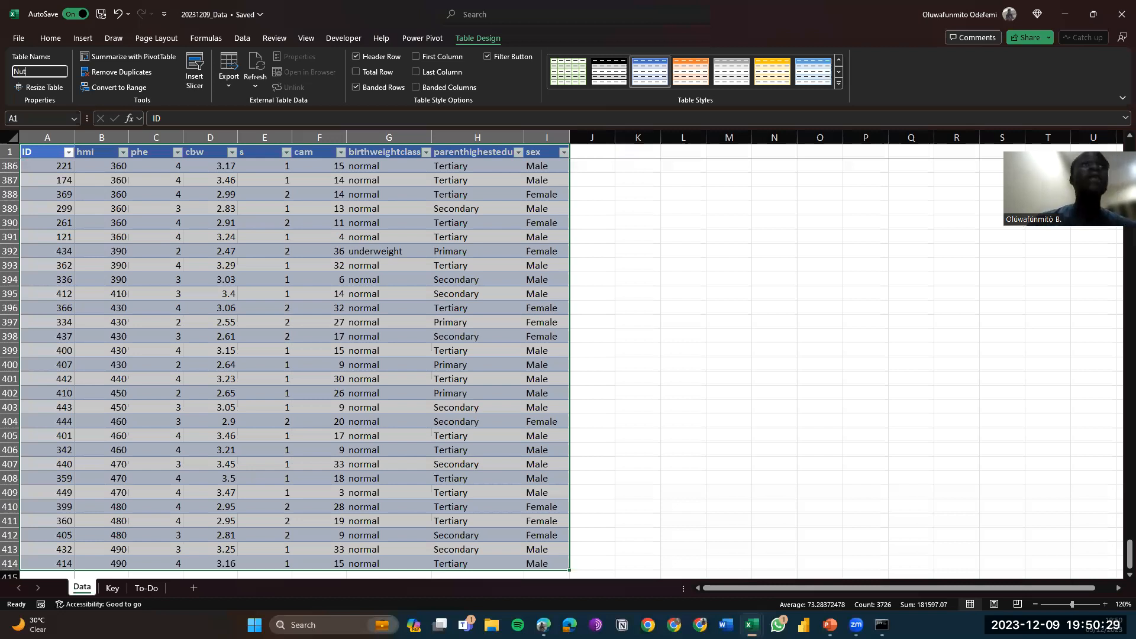
type("ritionData")
key("Return")
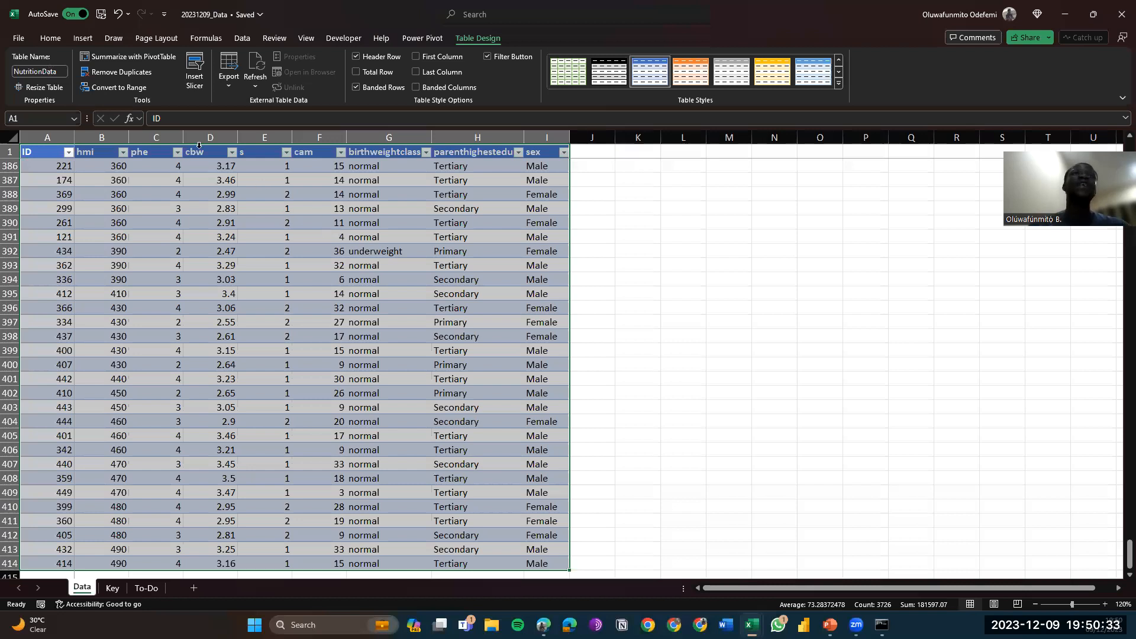
left_click(115, 223)
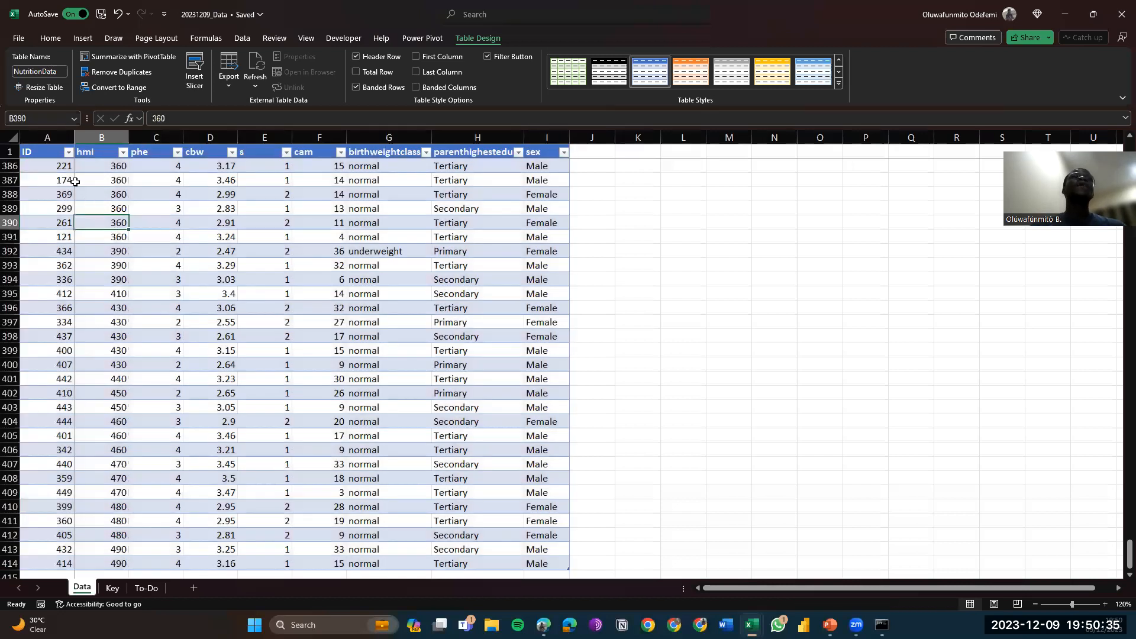
View the ID column's sort and filter options without changing them, and return to the hmi header in B1
left_click(68, 152)
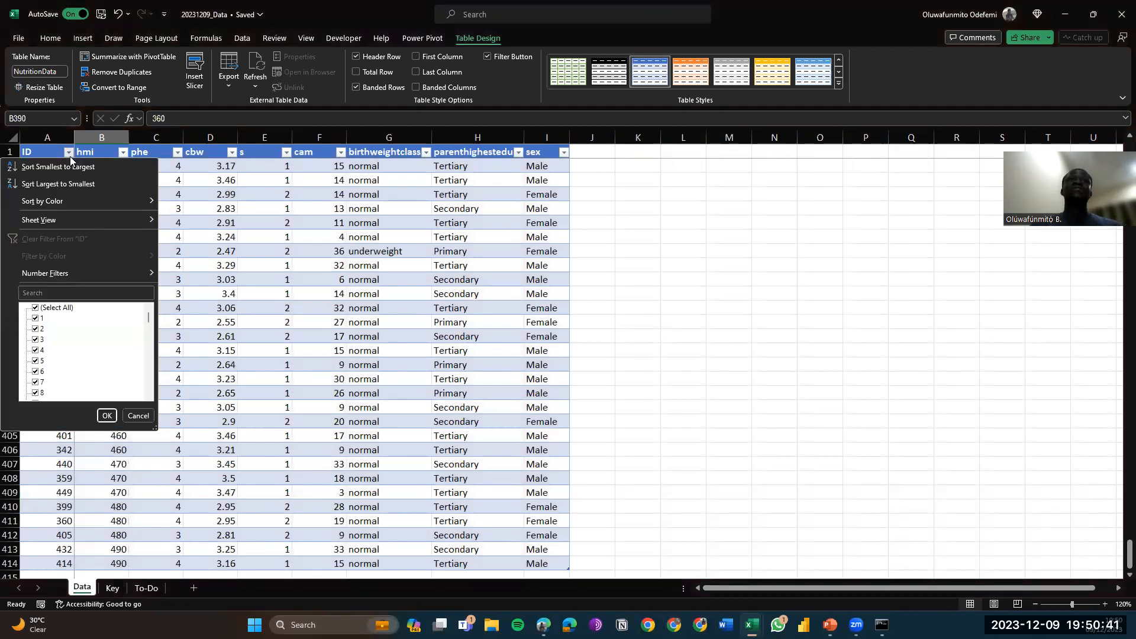
left_click(69, 155)
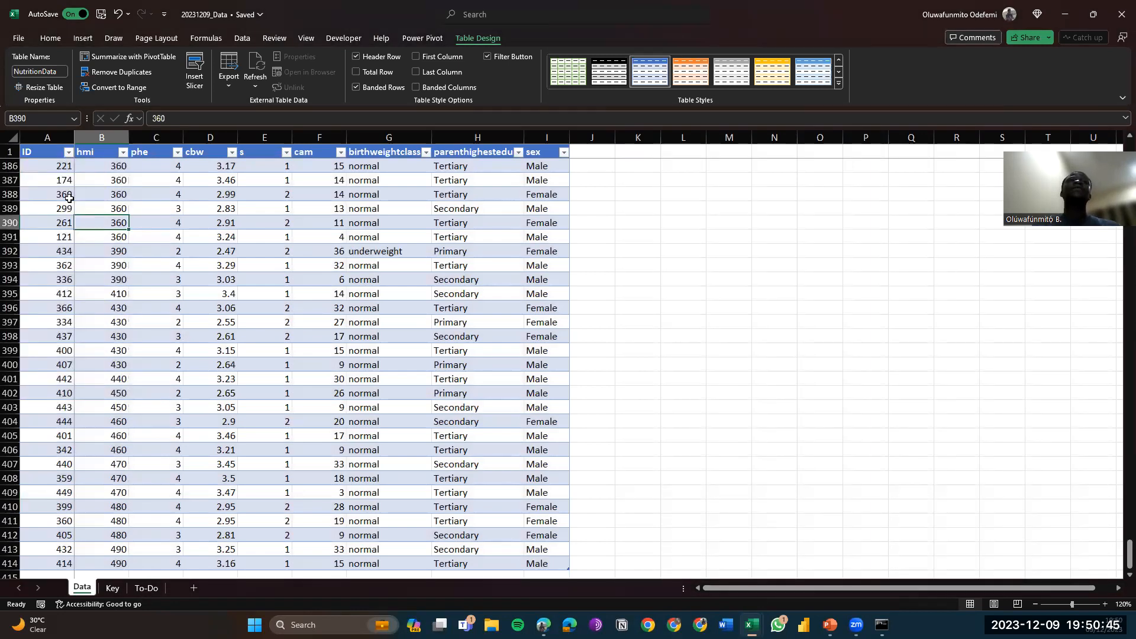
key("ctrl+Up")
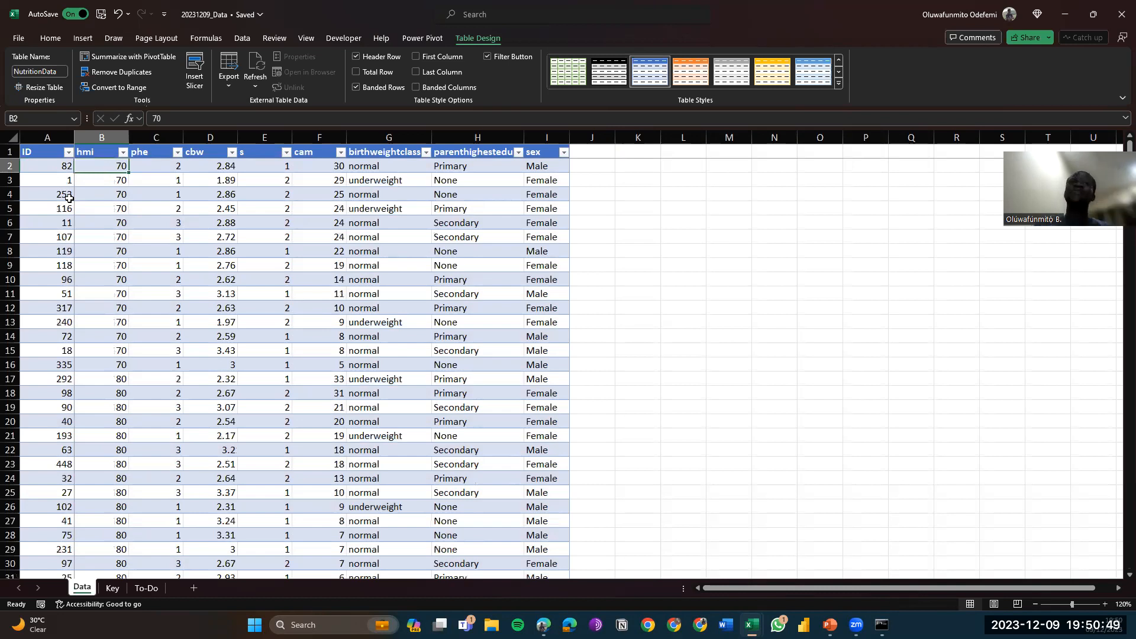
key("Up")
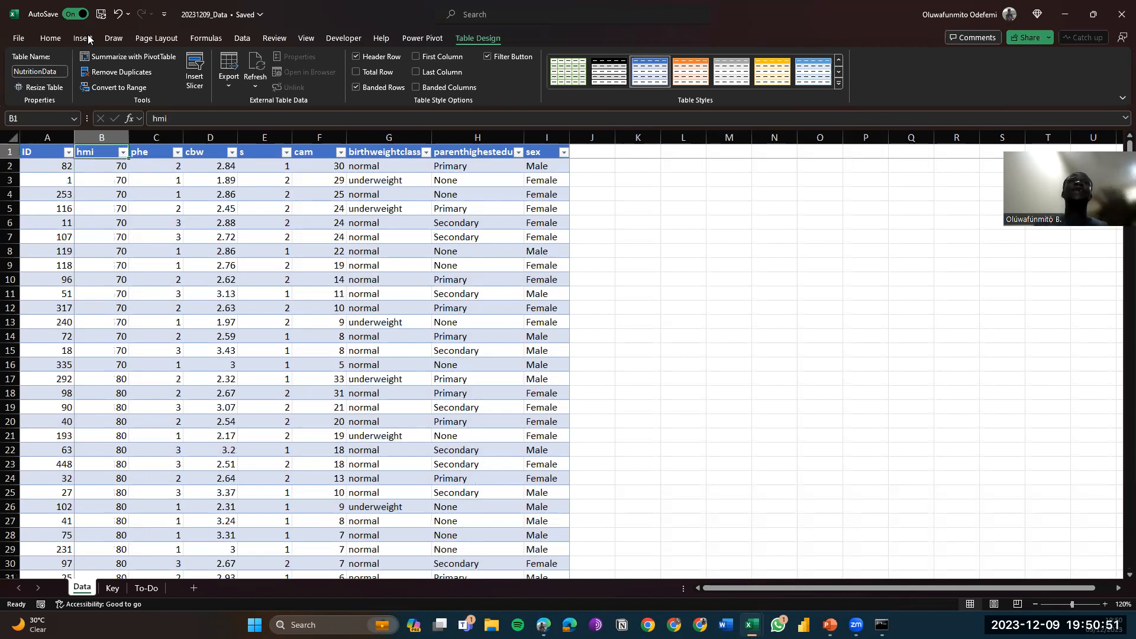
Look through the ID column's list of filter values and close it without applying a filter
left_click(52, 38)
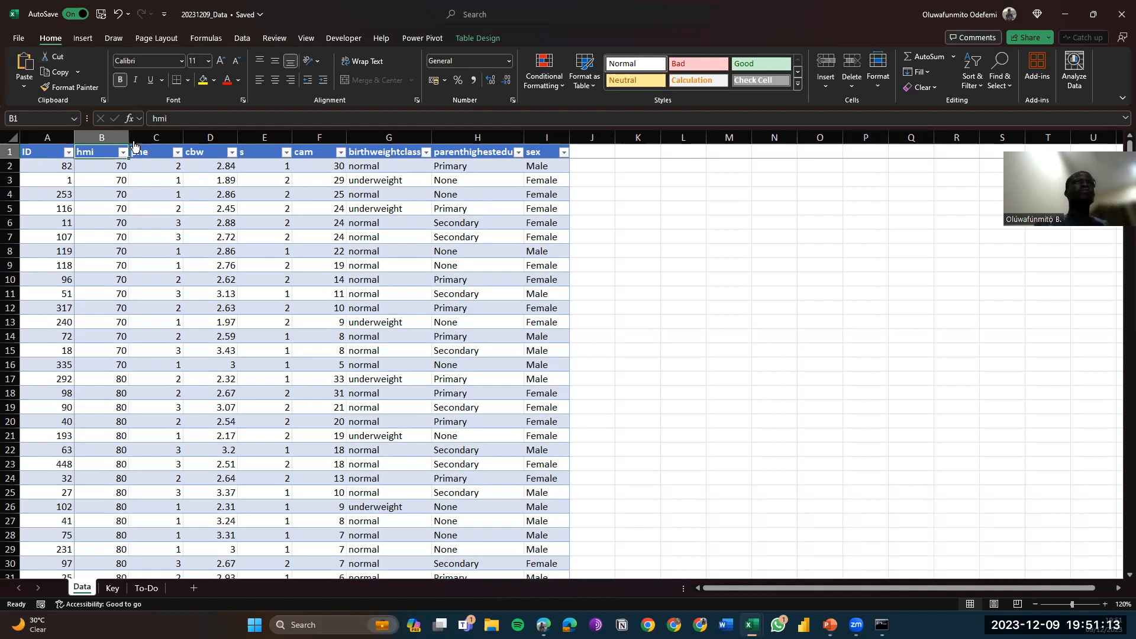
left_click(68, 153)
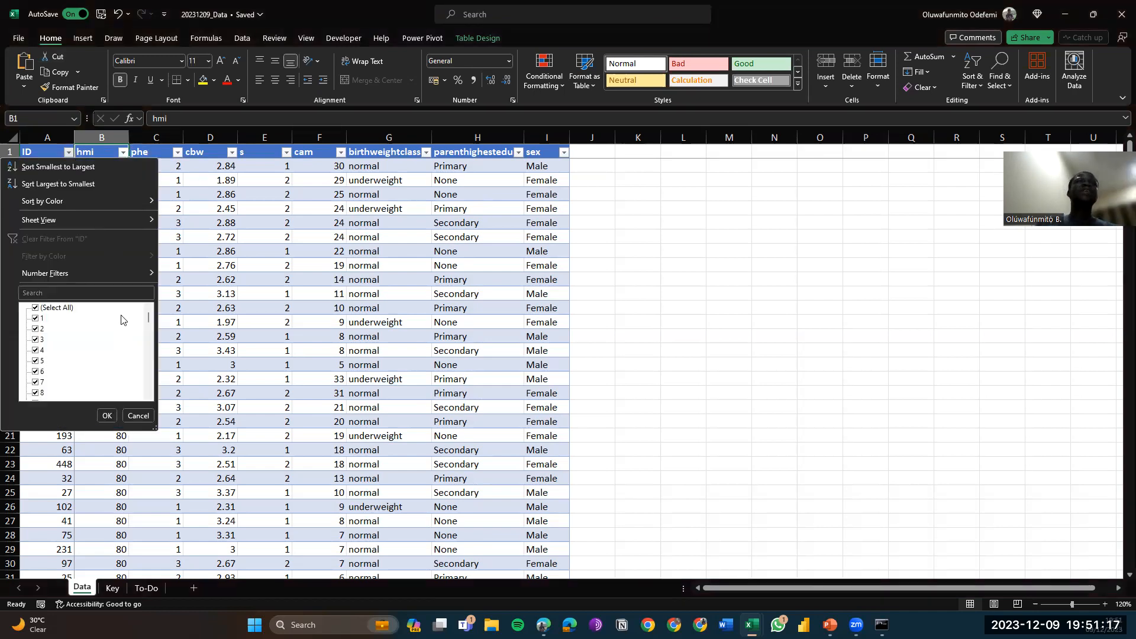
scroll(107, 333, "down", 2)
scroll(107, 333, "down", 16)
scroll(107, 333, "down", 20)
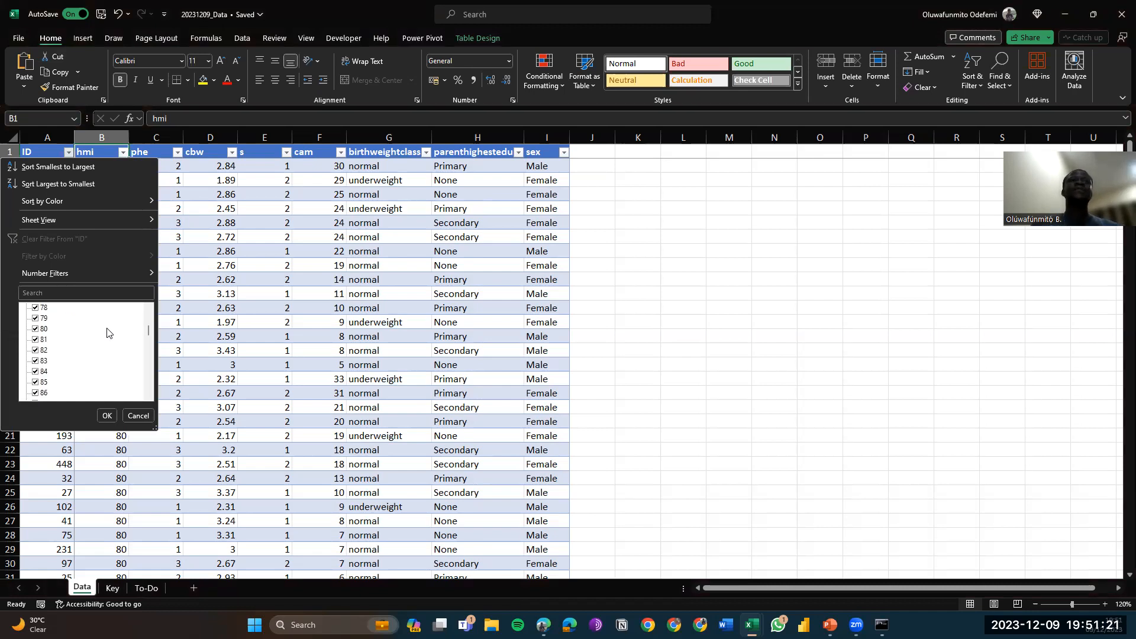
scroll(108, 333, "down", 12)
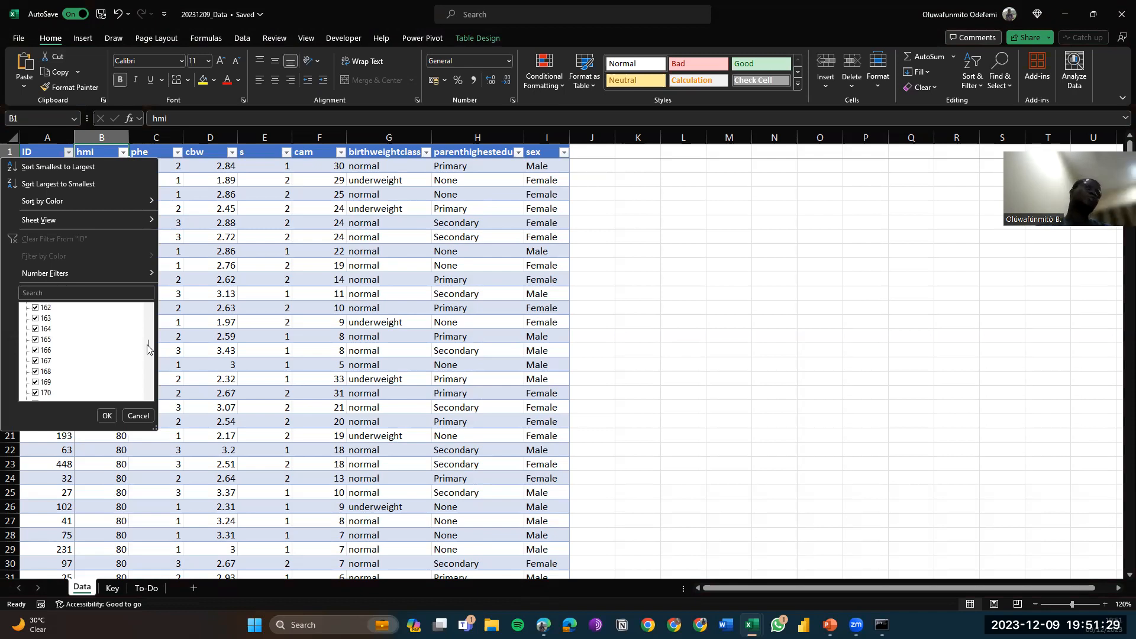
left_click_drag(149, 341, 152, 301)
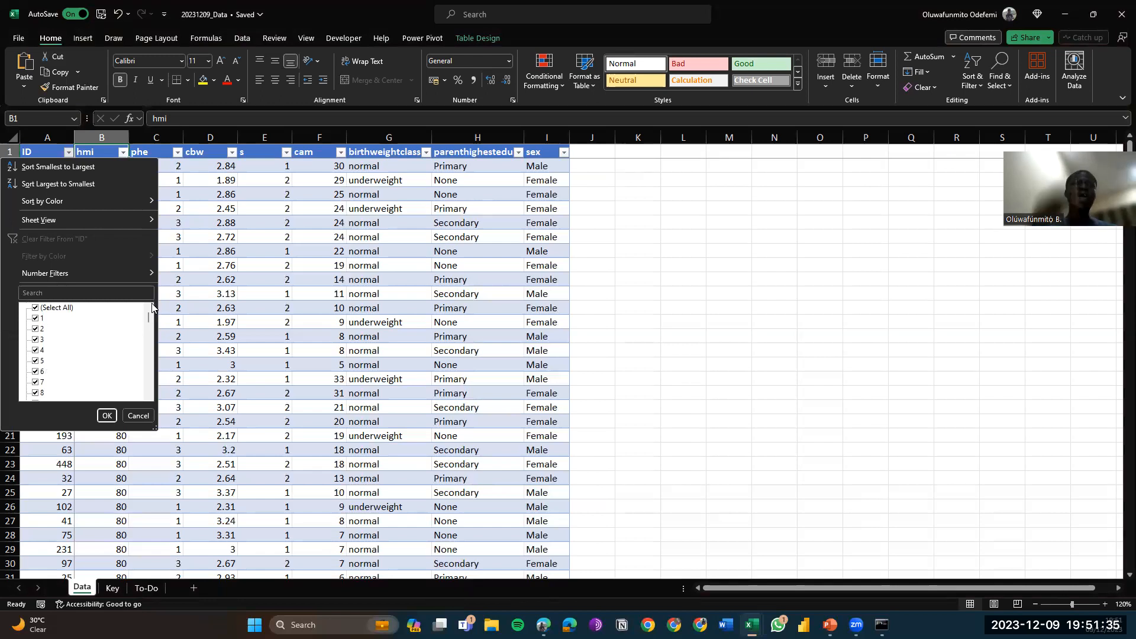
key("Escape")
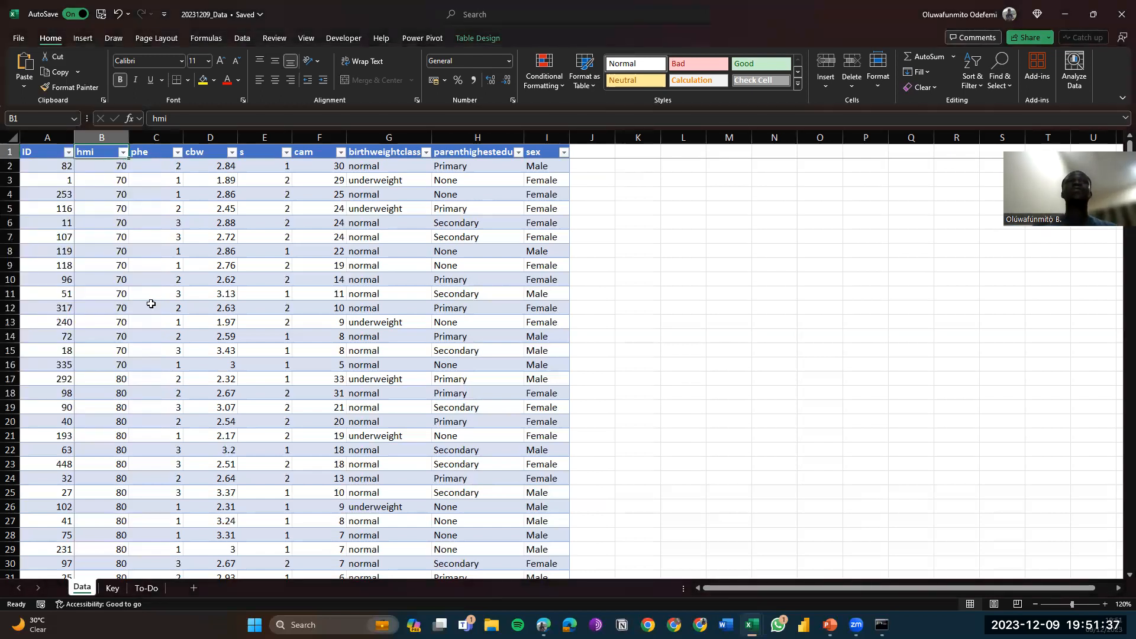
Examine the filter values of the hmi and phe columns without applying any filter
left_click(122, 152)
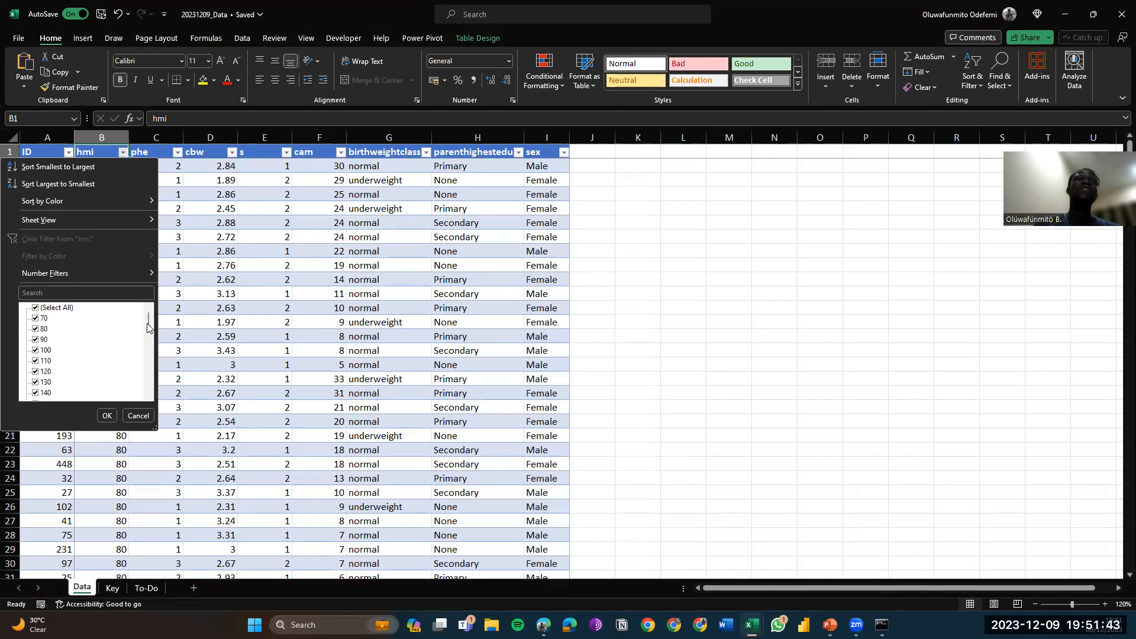
scroll(147, 331, "down", 5)
scroll(147, 388, "down", 5)
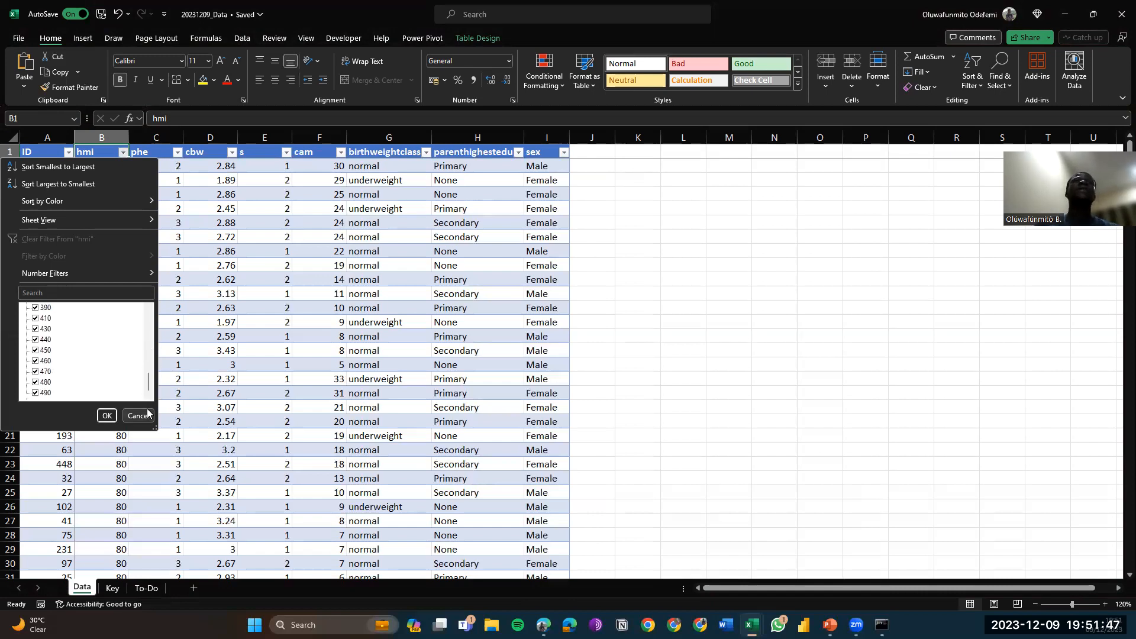
left_click(147, 414)
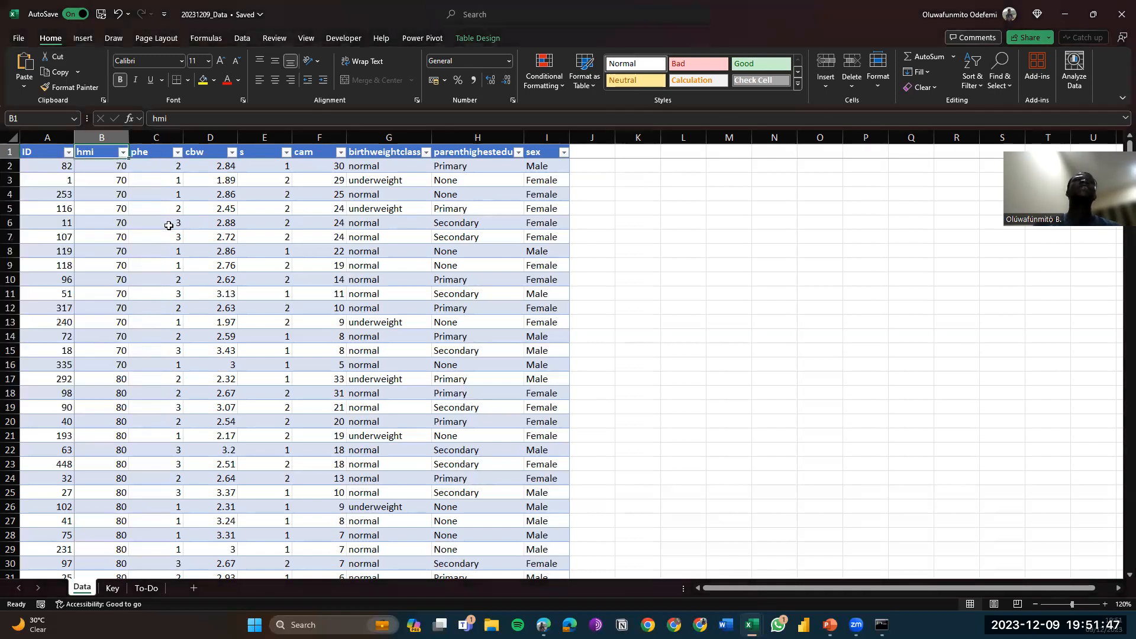
left_click(178, 153)
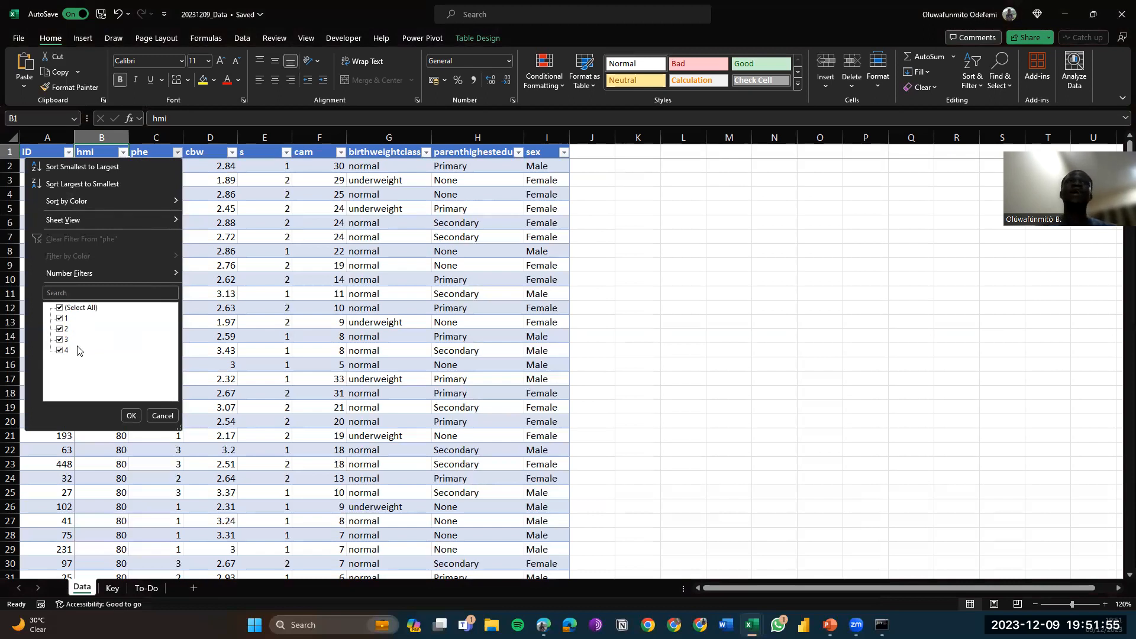
left_click(155, 414)
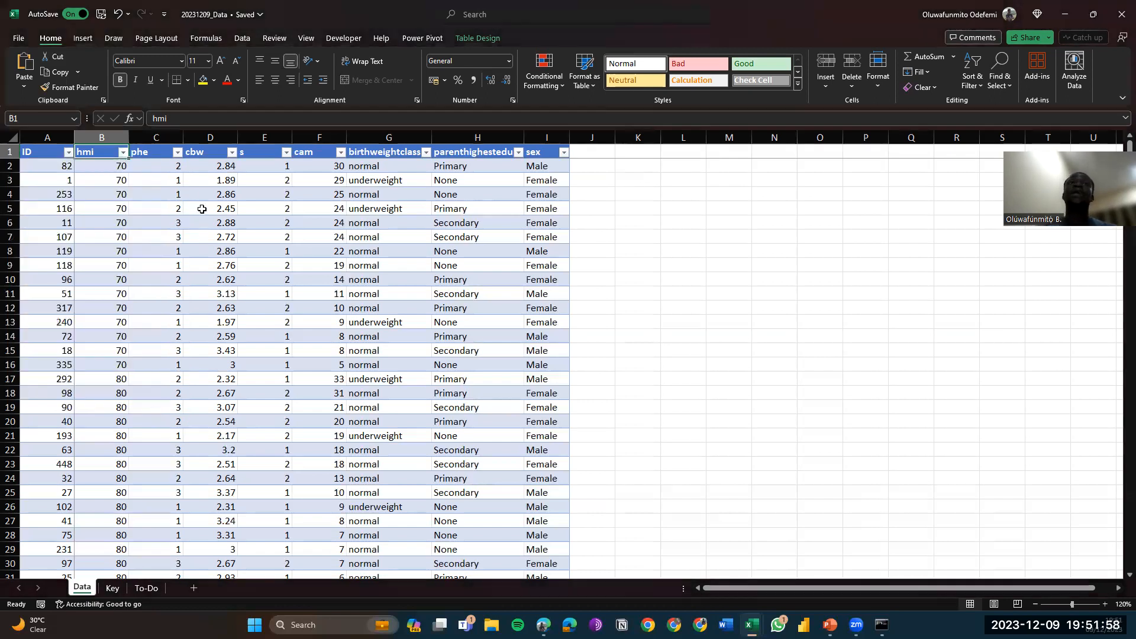
Examine the filter values of the cbw, s and cam columns without applying any filter
left_click(232, 153)
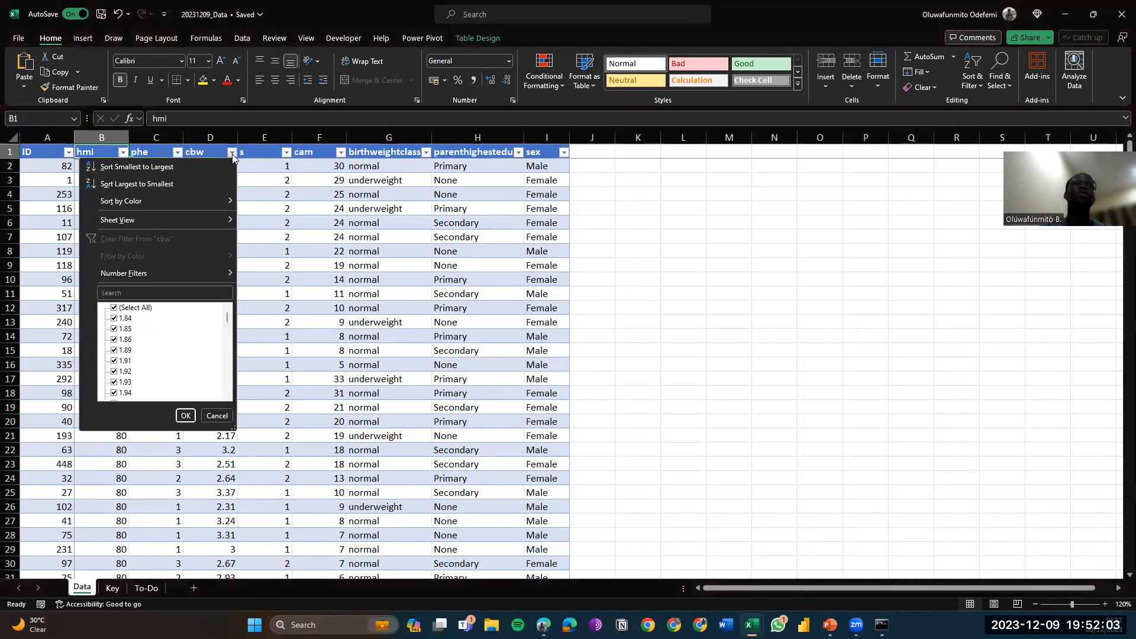
left_click(231, 154)
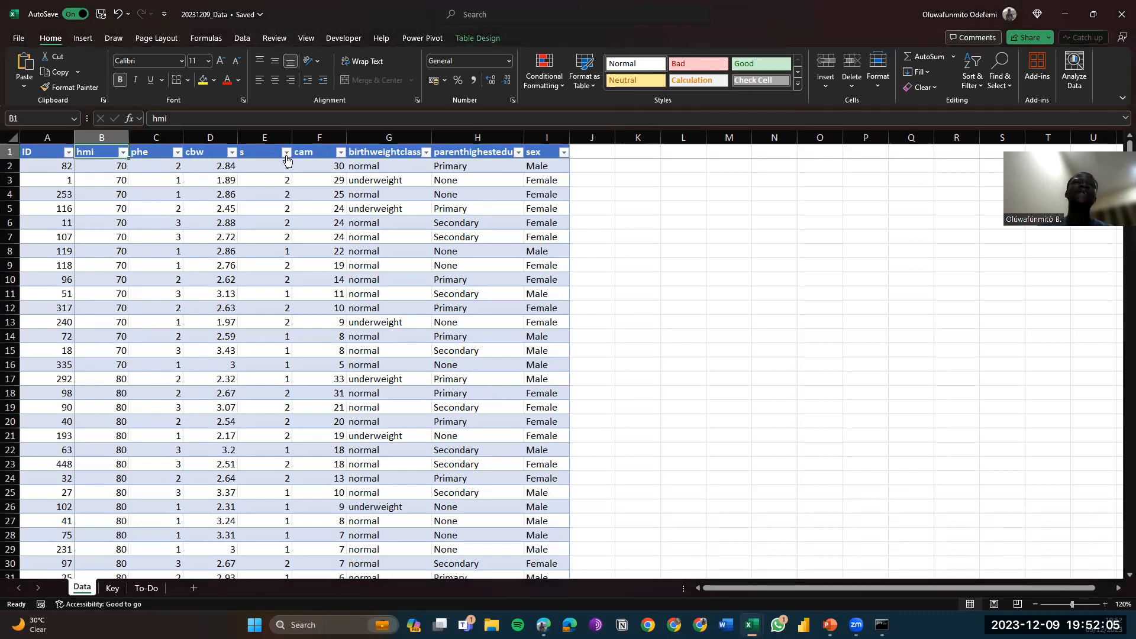
left_click(286, 154)
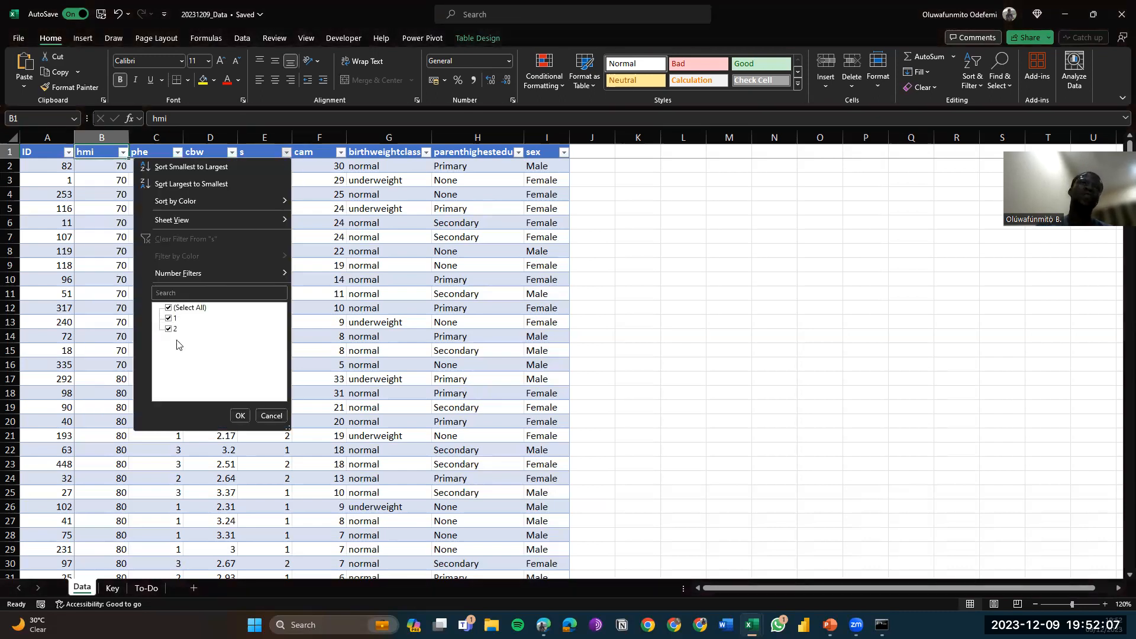
left_click(342, 154)
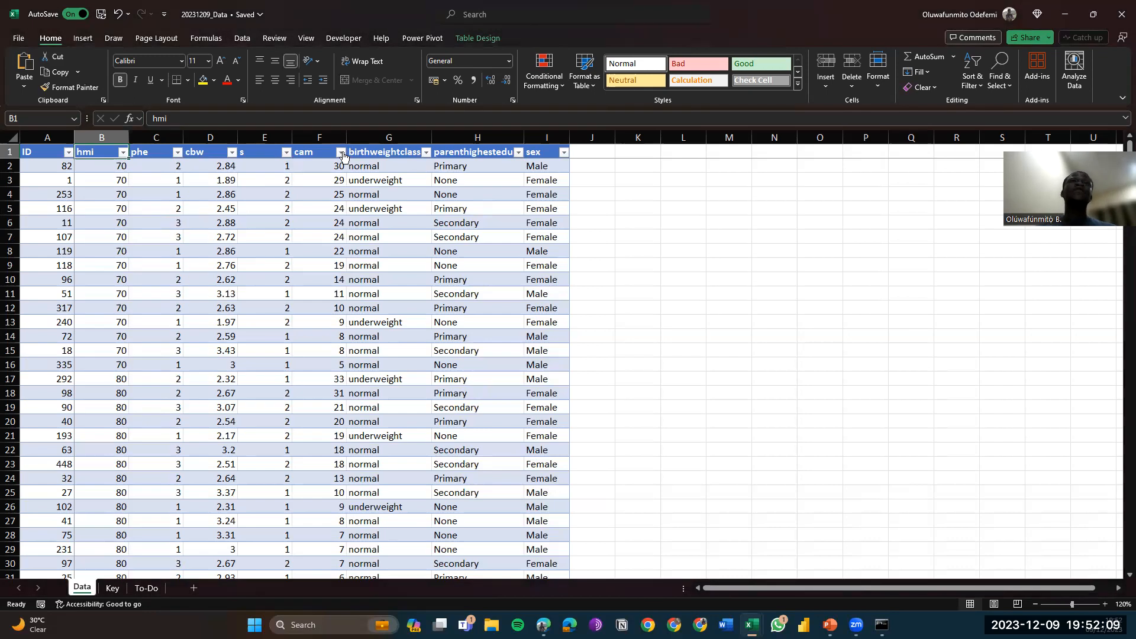
left_click(341, 153)
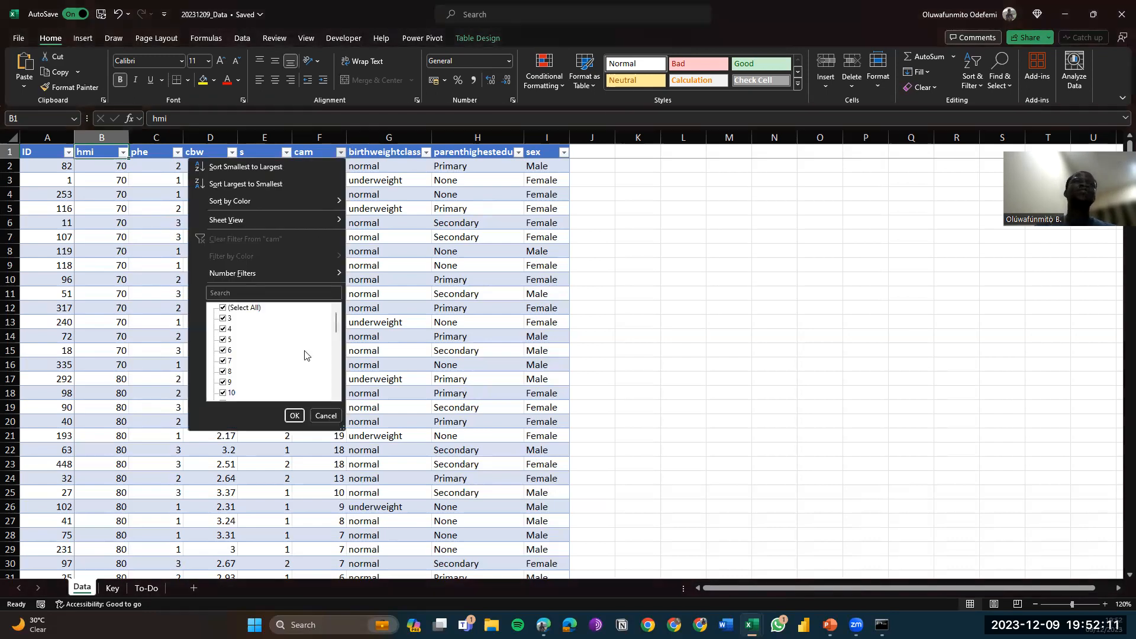
scroll(316, 394, "down", 8)
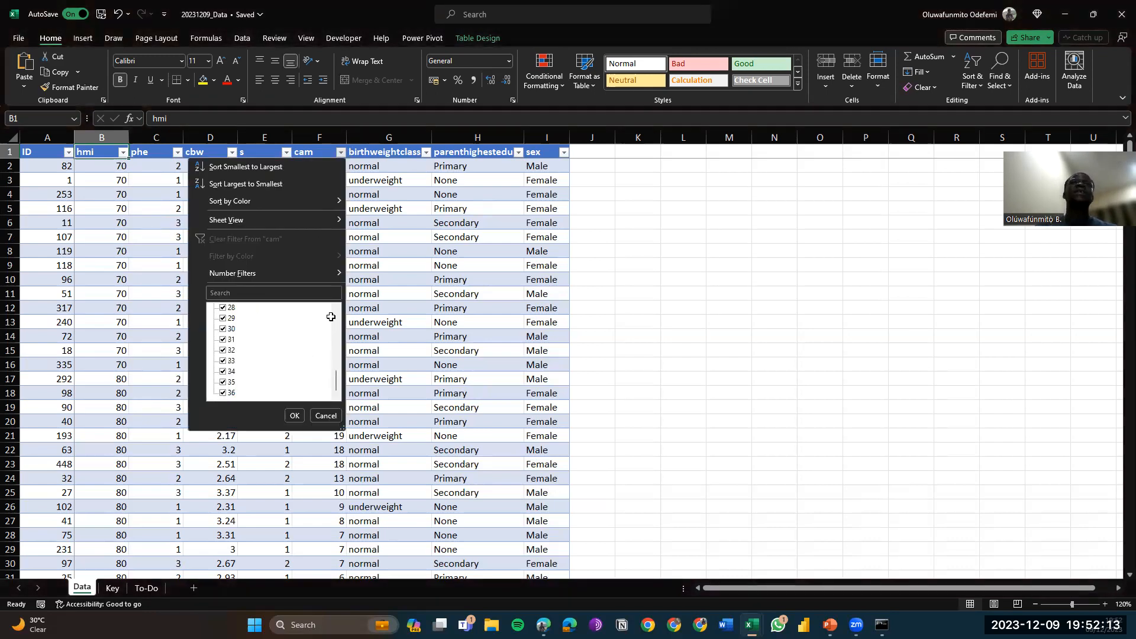
left_click(358, 246)
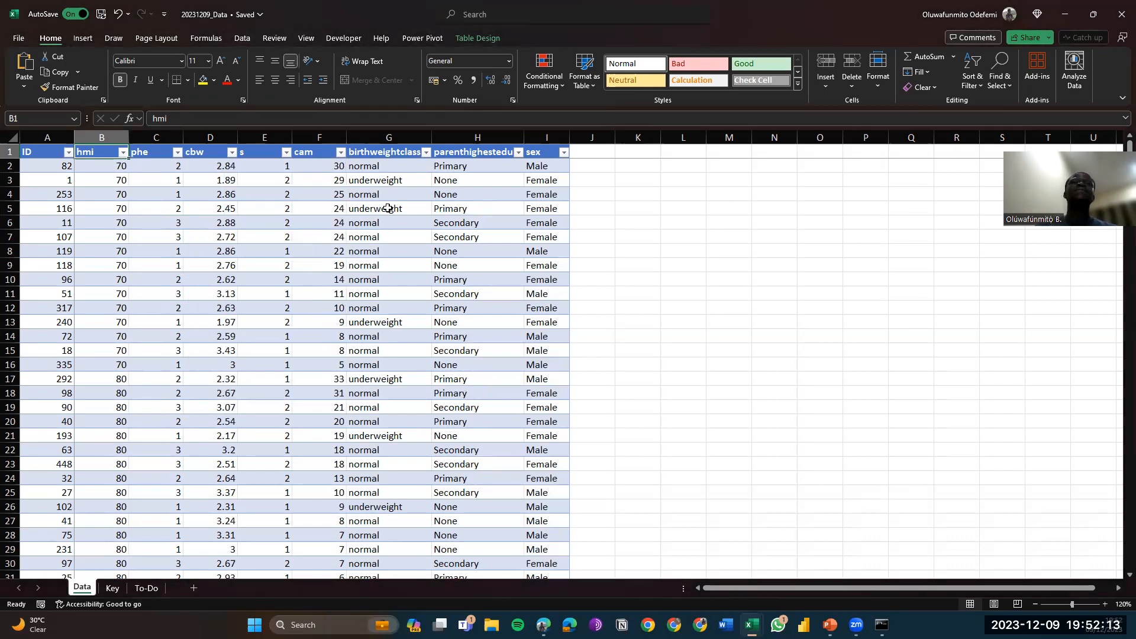
Examine the filter values of the birthweightclass, parenthighestedu and sex columns without applying any filter
left_click(426, 153)
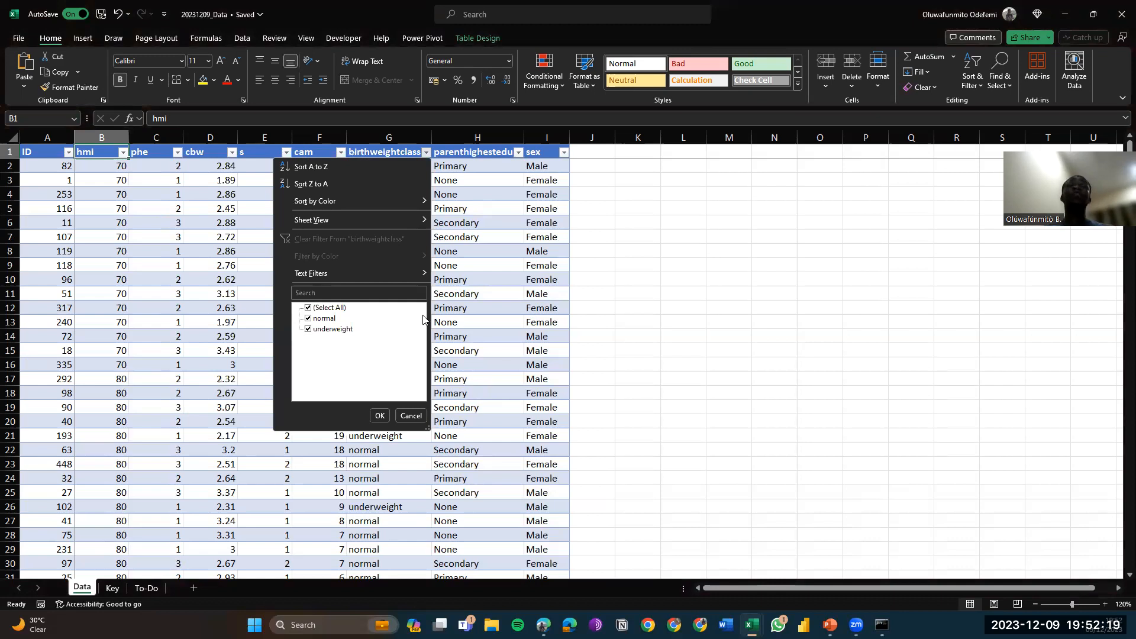
key("Escape")
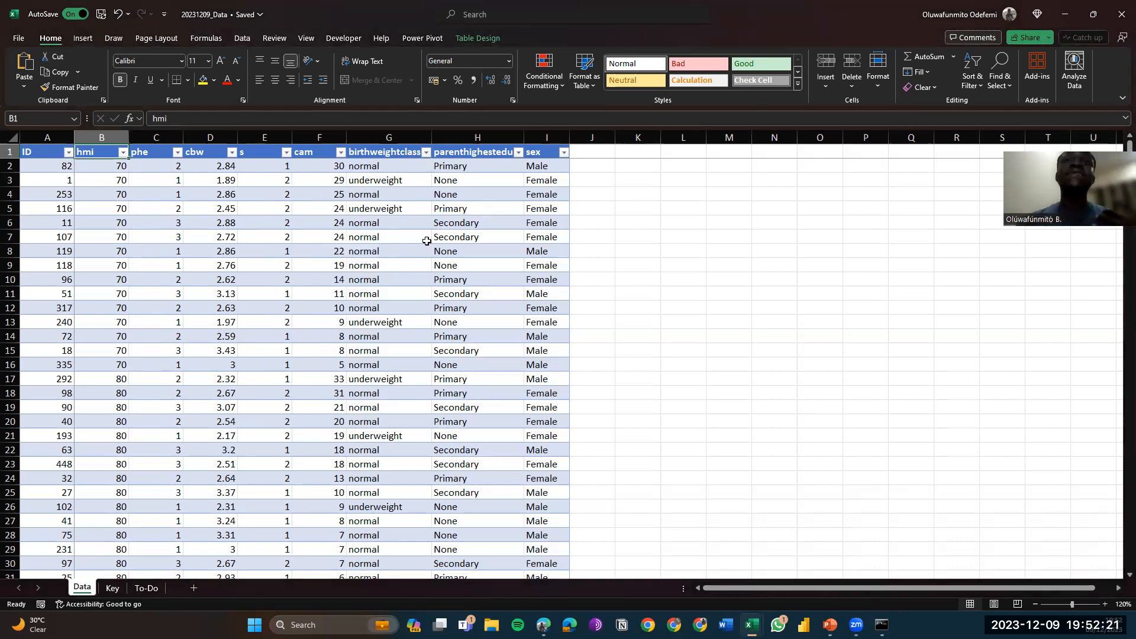
left_click(518, 152)
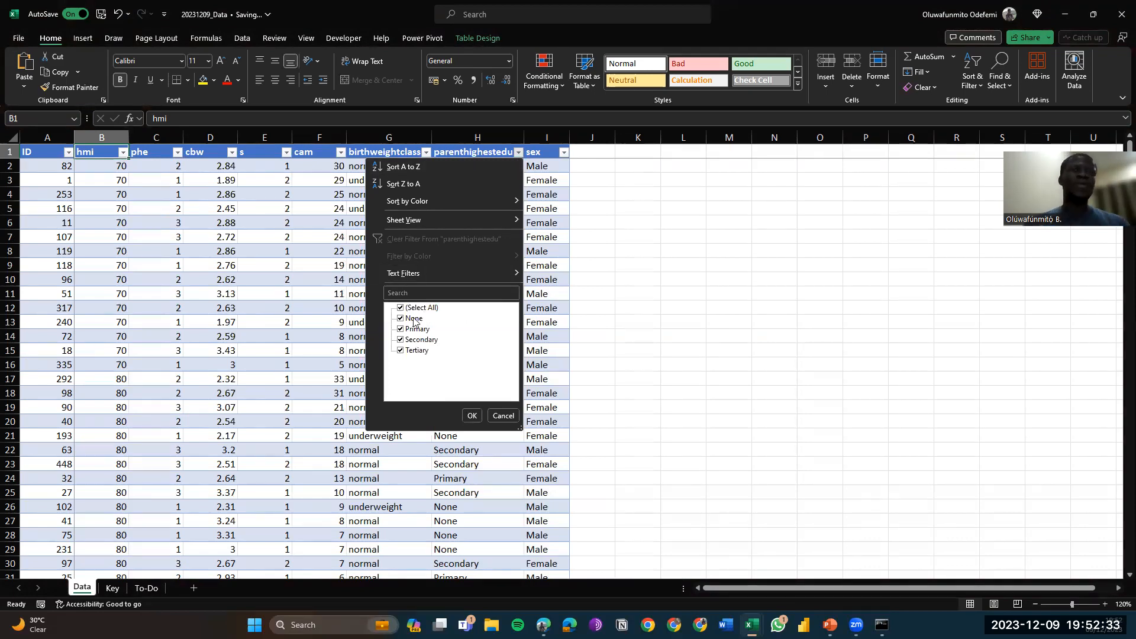
key("Escape")
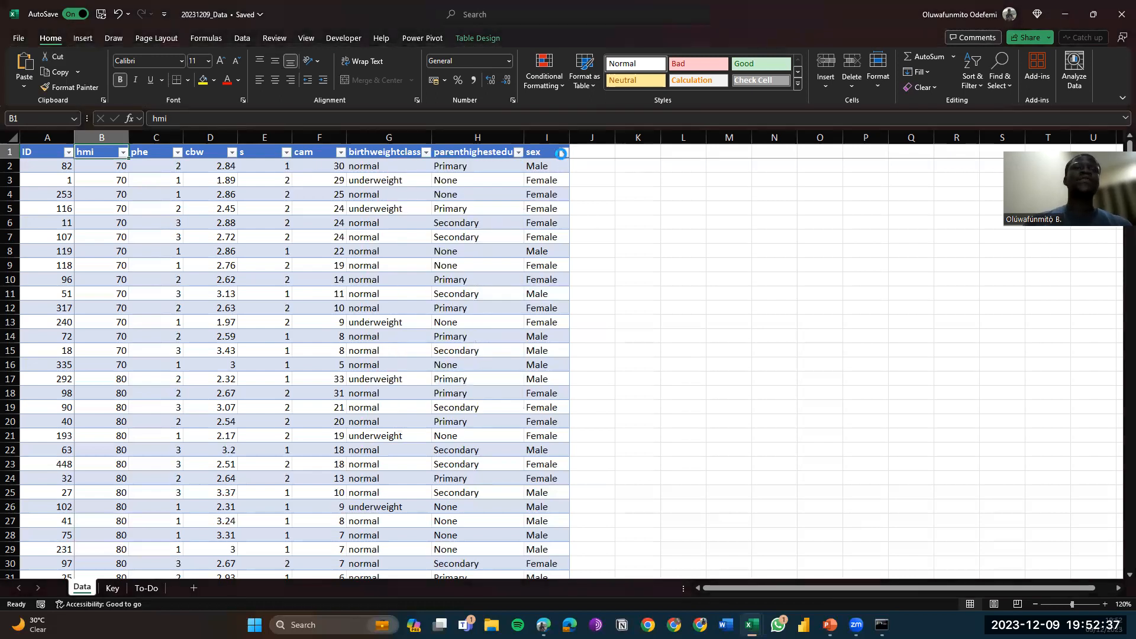
left_click(563, 152)
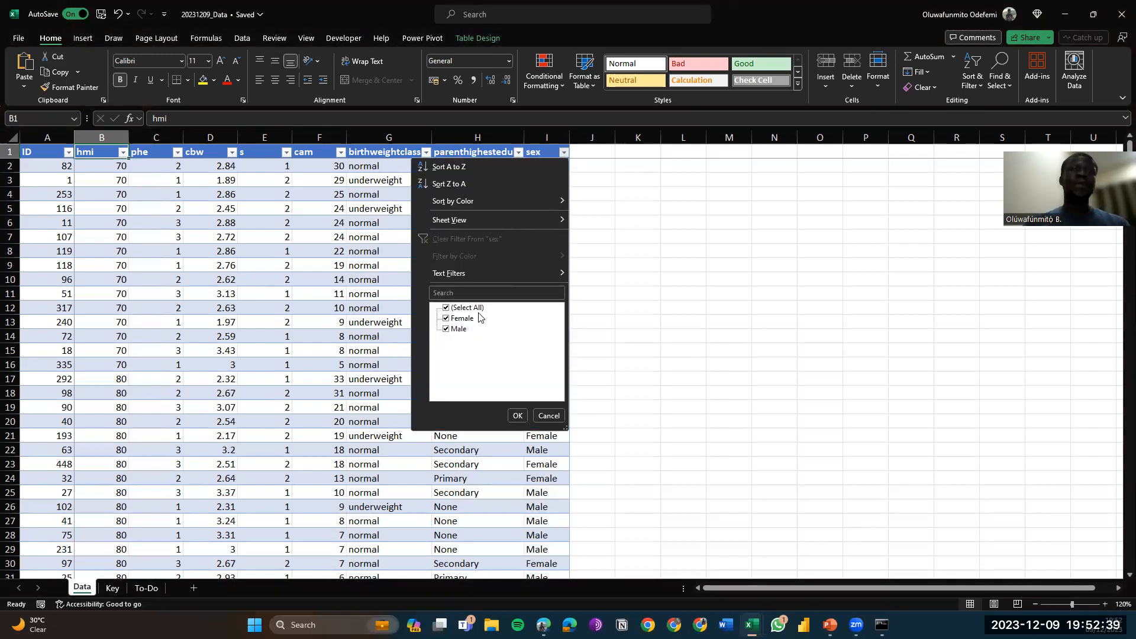
key("Escape")
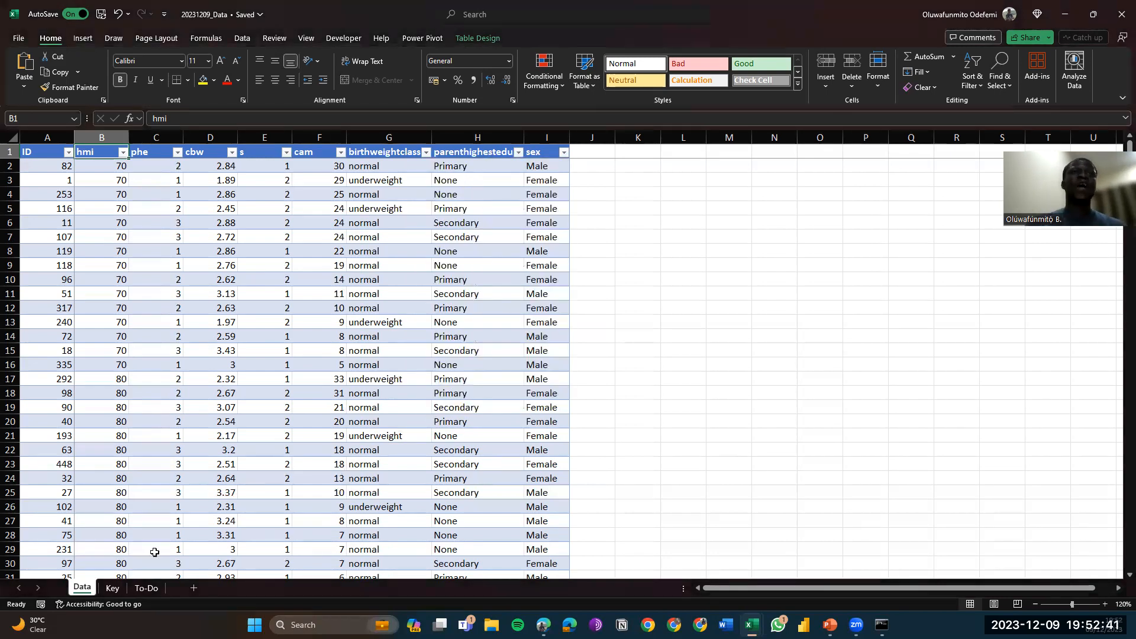
Highlight the "Convert the data to a table" task in A5 of the To-Do sheet yellow and select the task in A6
left_click(142, 589)
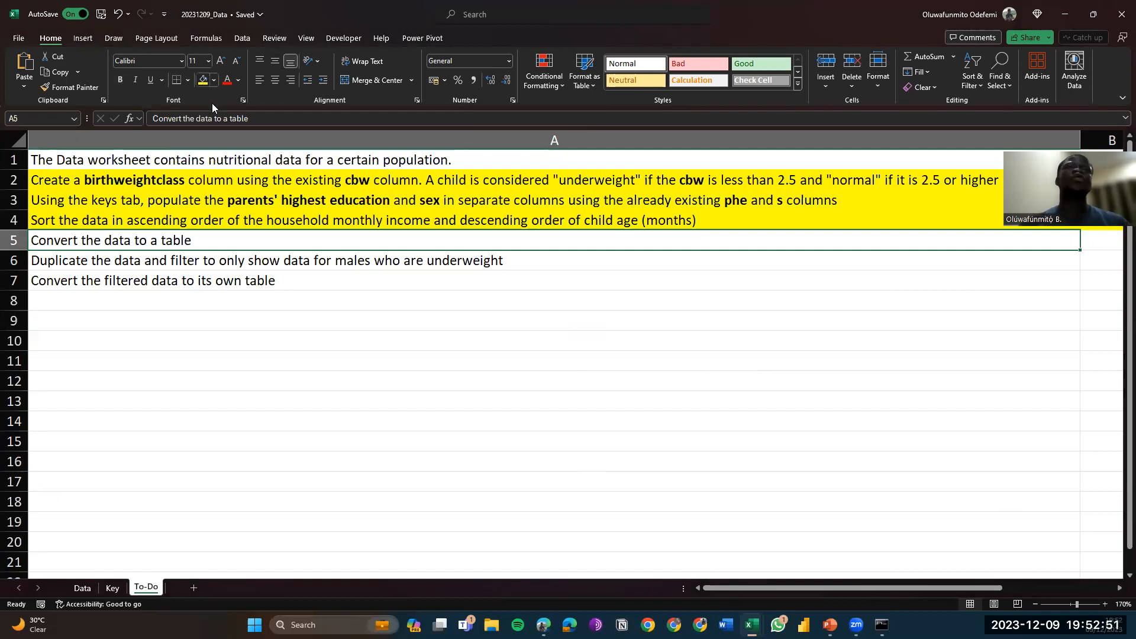
left_click(203, 83)
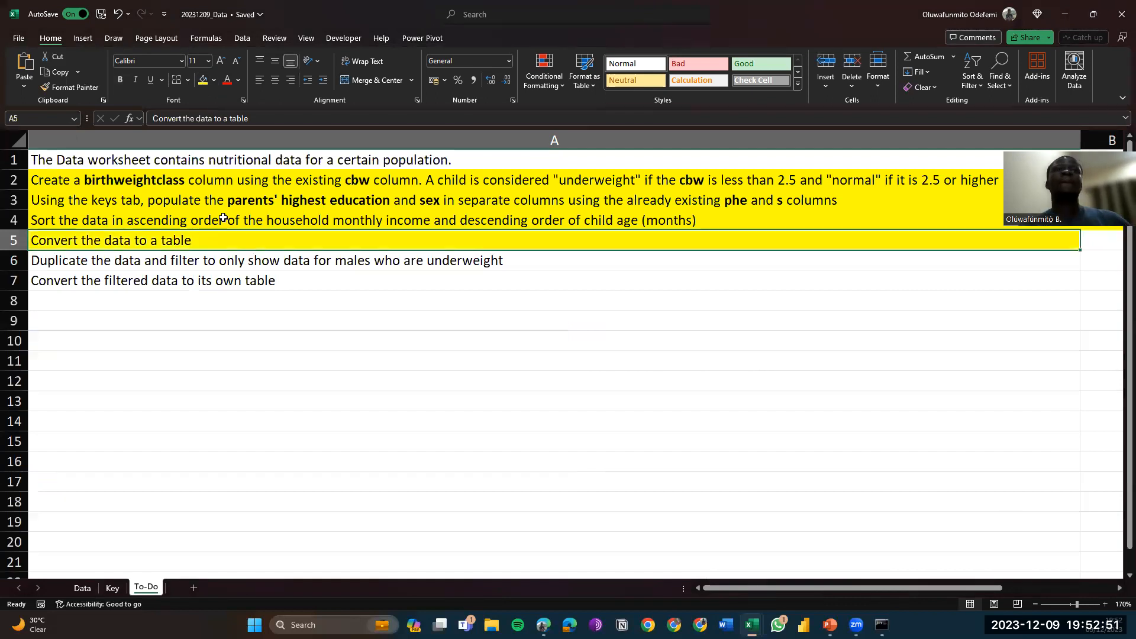
left_click(172, 259)
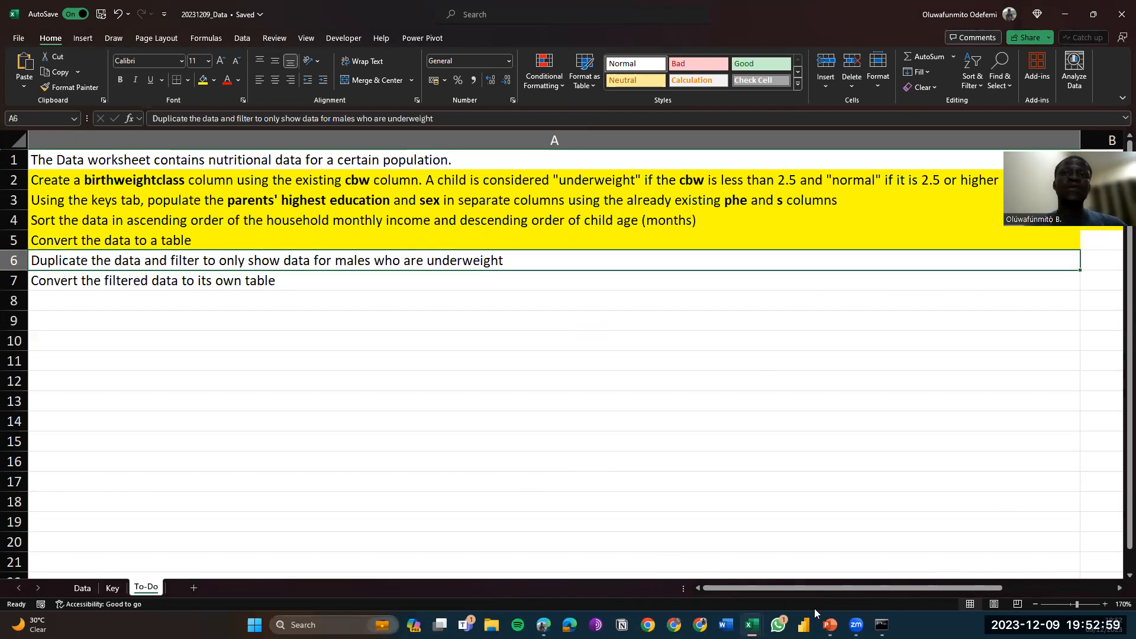
Switch to the PowerPoint slide show to view the Day 6 learning outcomes, and return to the Excel workbook
mouse_move(830, 624)
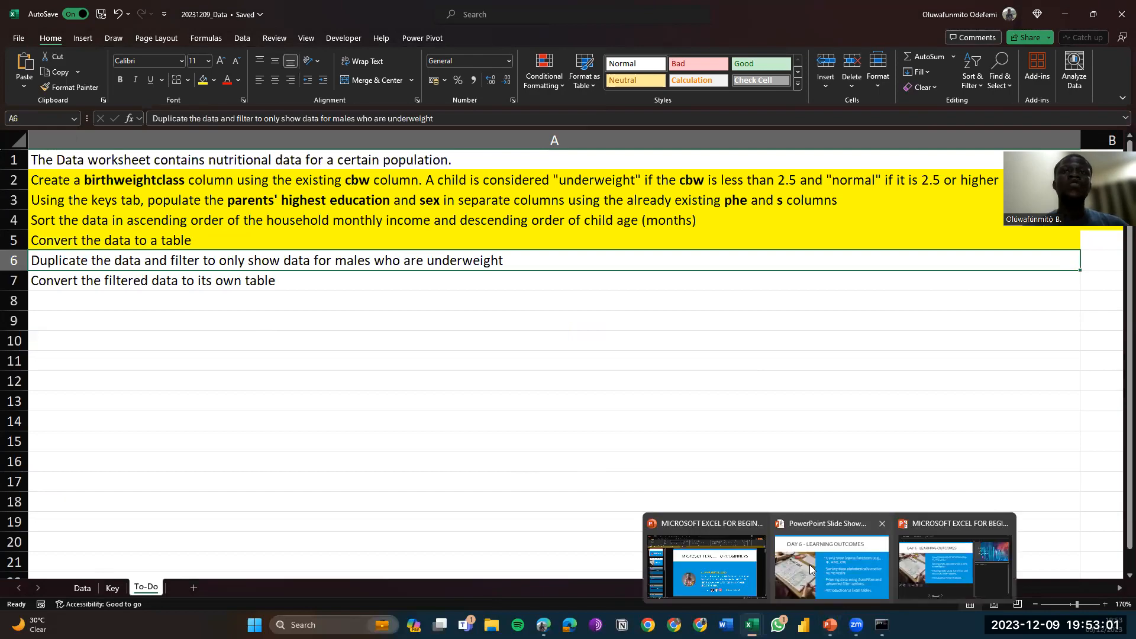
left_click(831, 565)
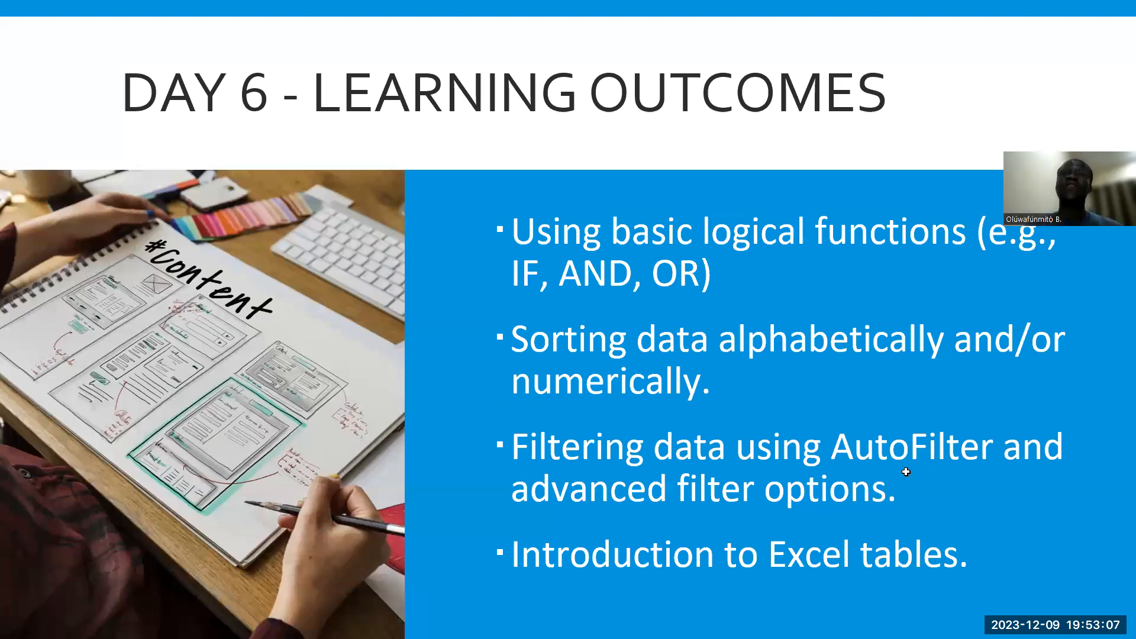
key("alt+Tab")
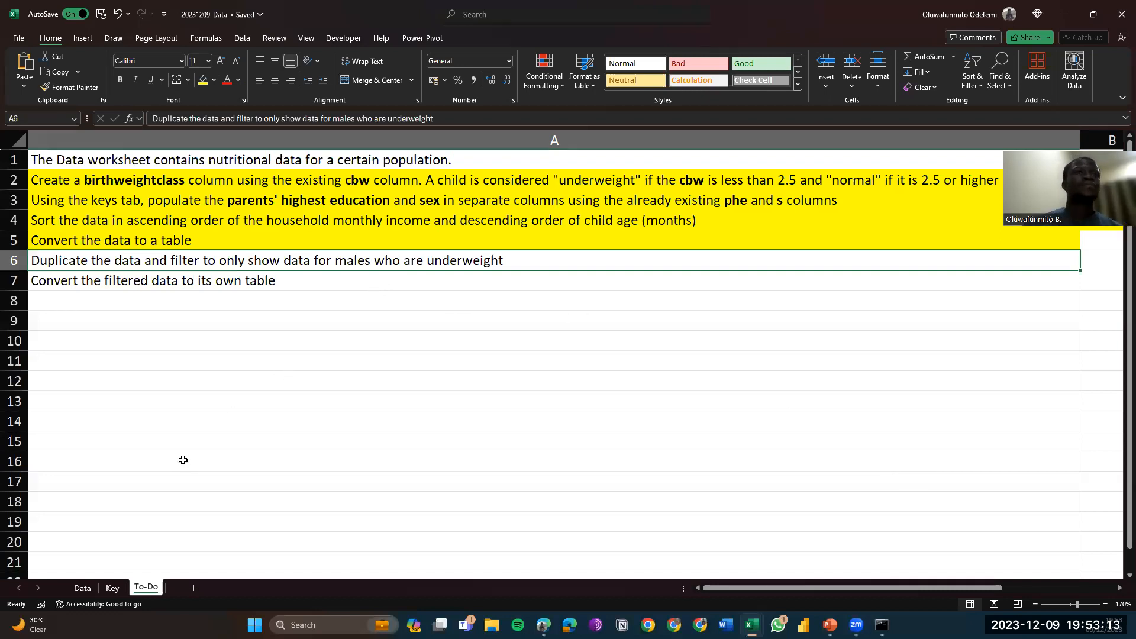
Create a copy of the Data sheet placed before the original
left_click(79, 588)
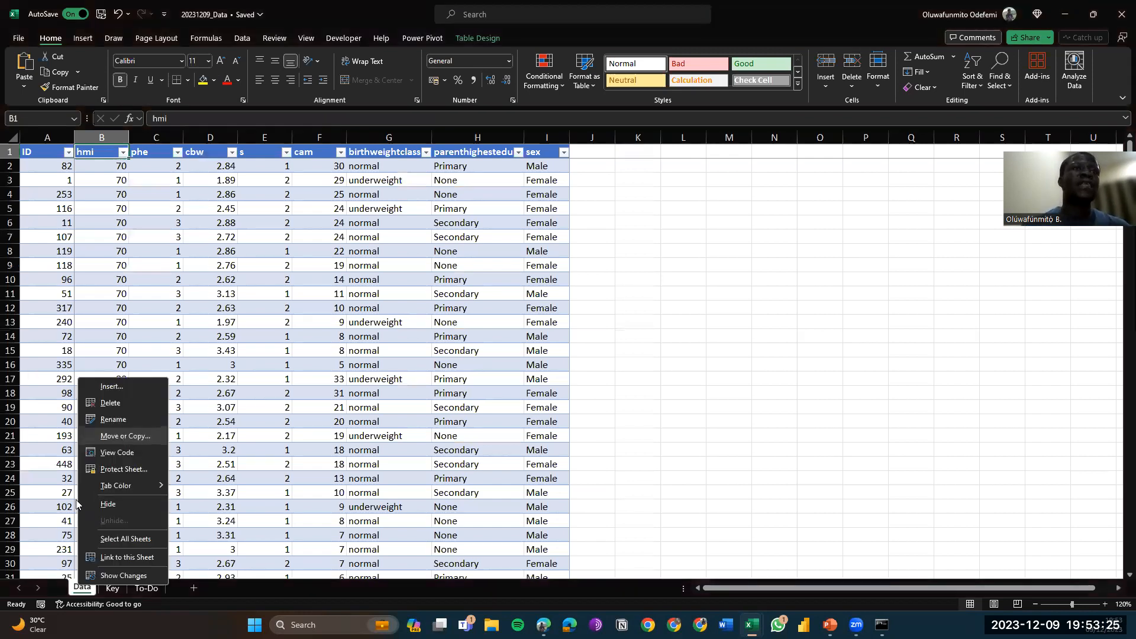
key("Return")
key("alt+c")
left_click(137, 527)
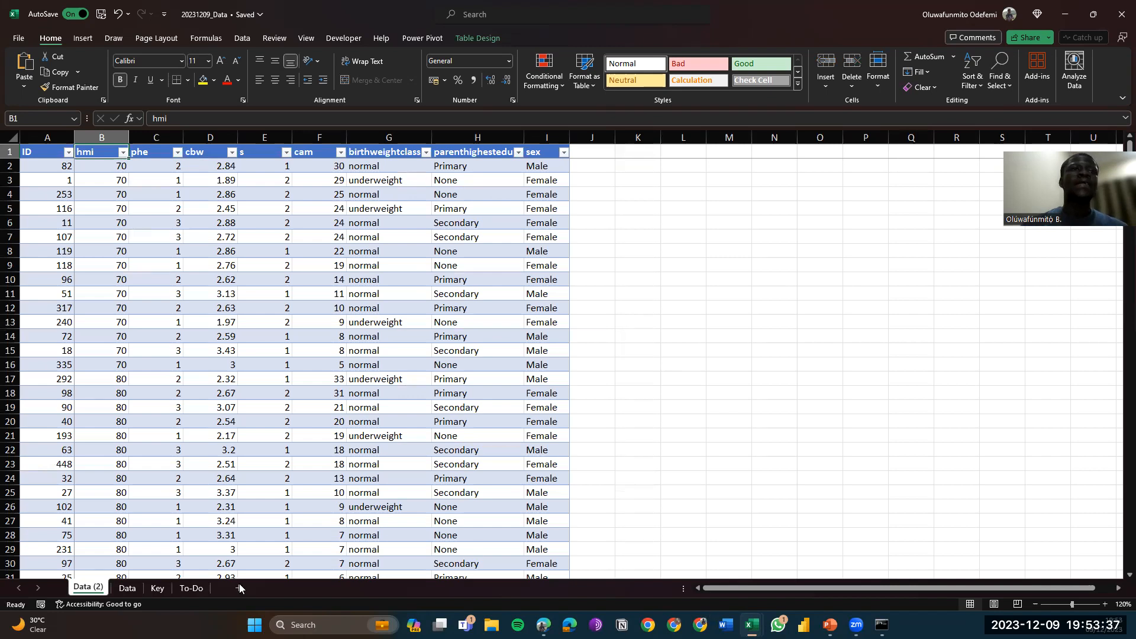
Rename the copied sheet Duplicate and go to the original Data sheet
double_click(82, 587)
type("Duplicate")
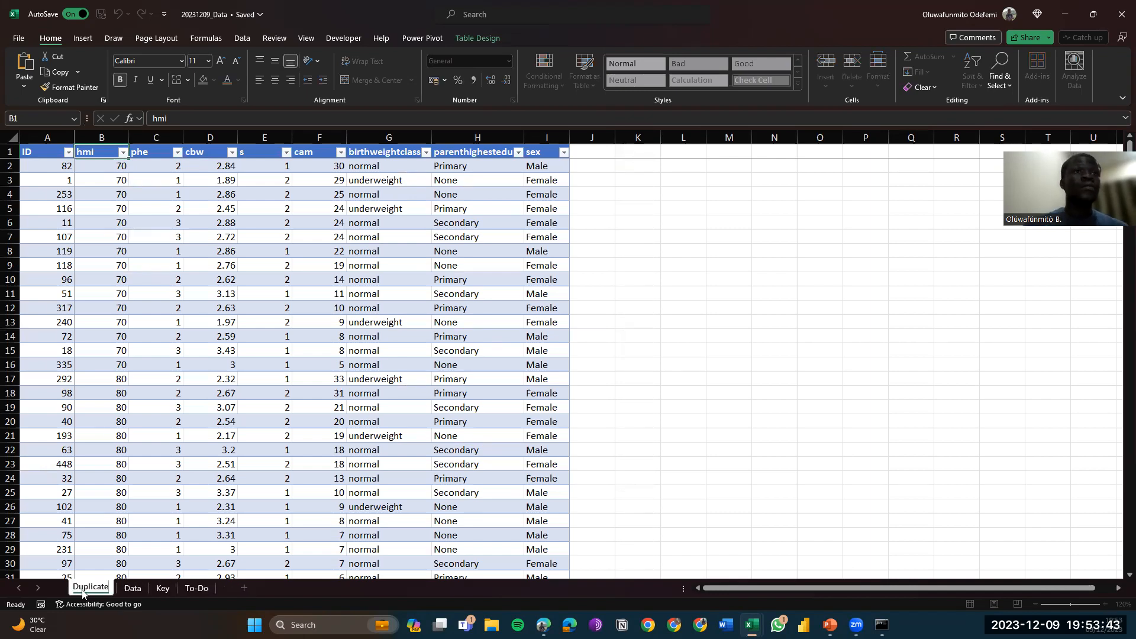
key("Return")
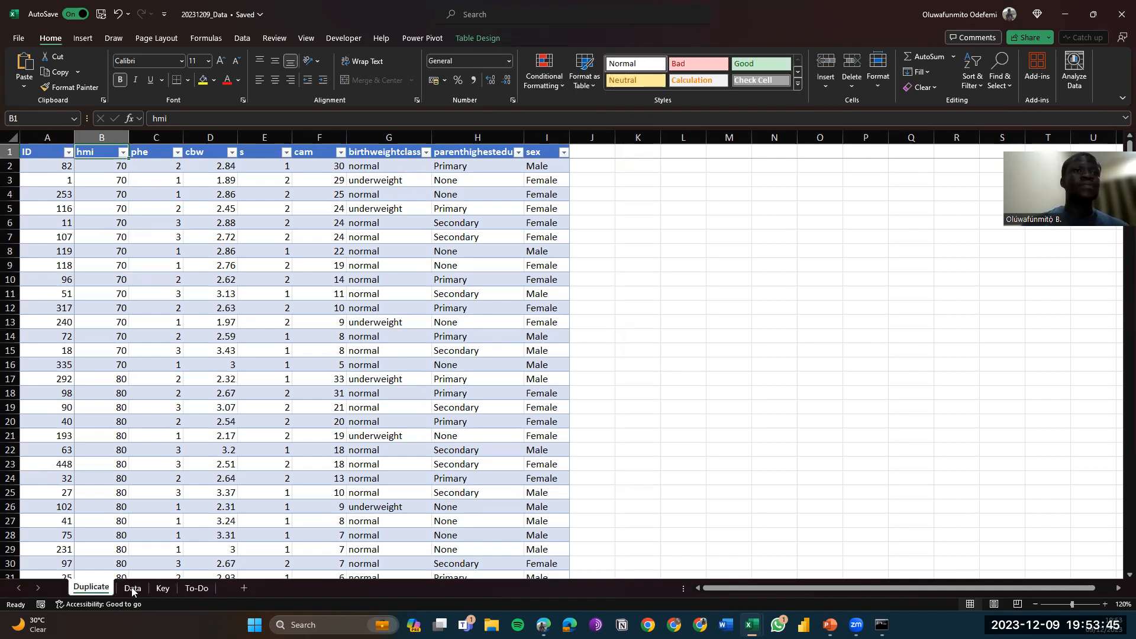
left_click(131, 589)
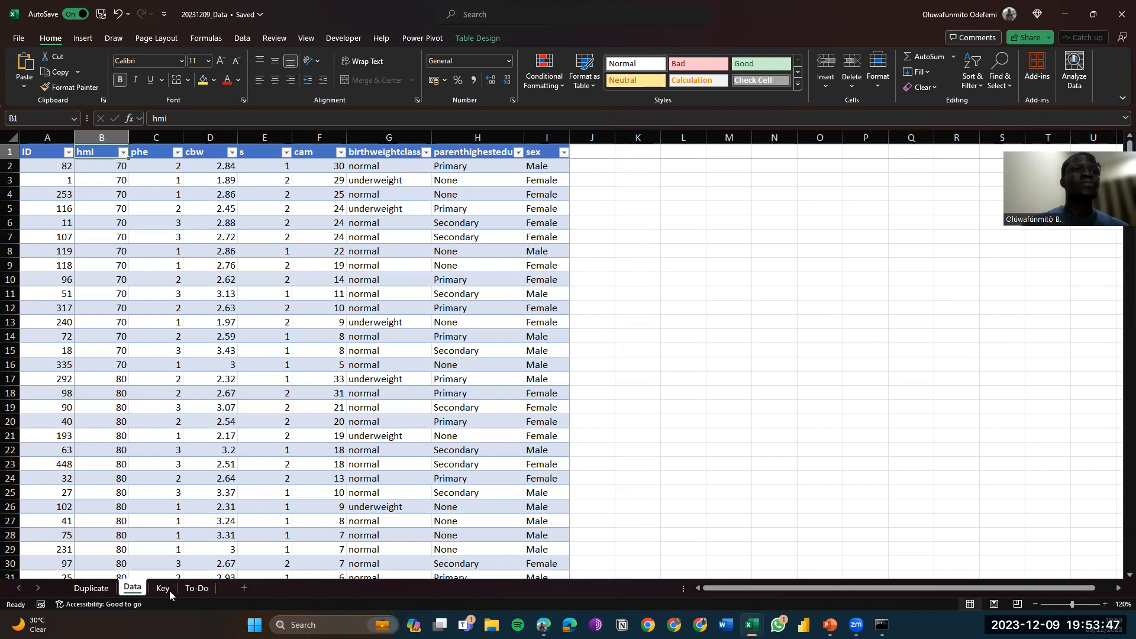
Check the filtering task on the To-Do sheet, and filter the Duplicate sheet's sex column to show only Male
left_click(196, 589)
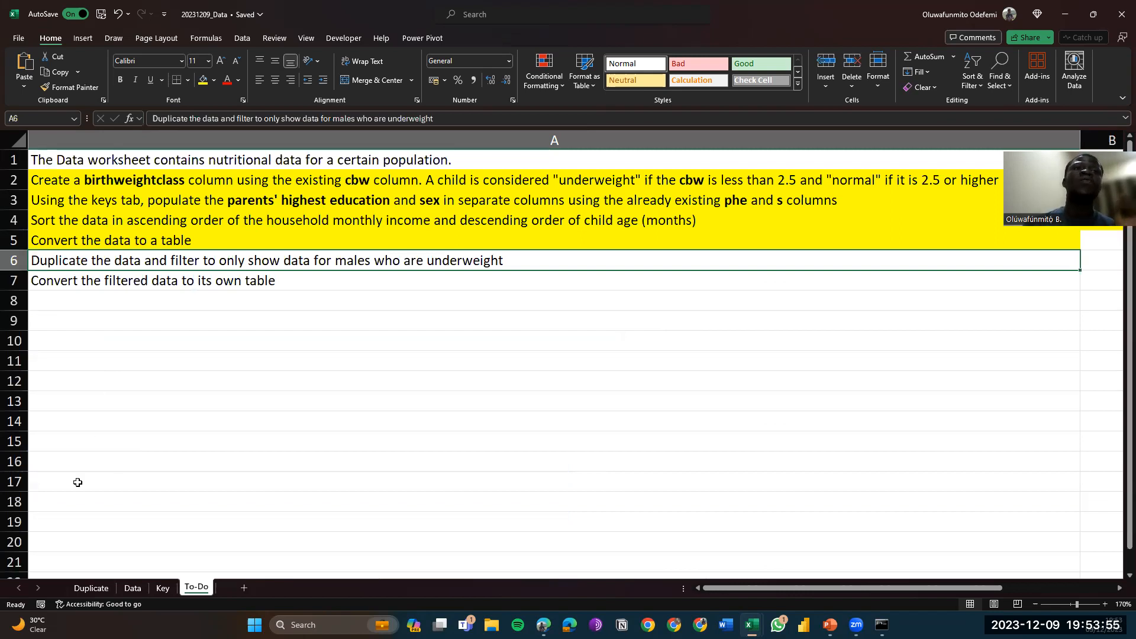
left_click(83, 592)
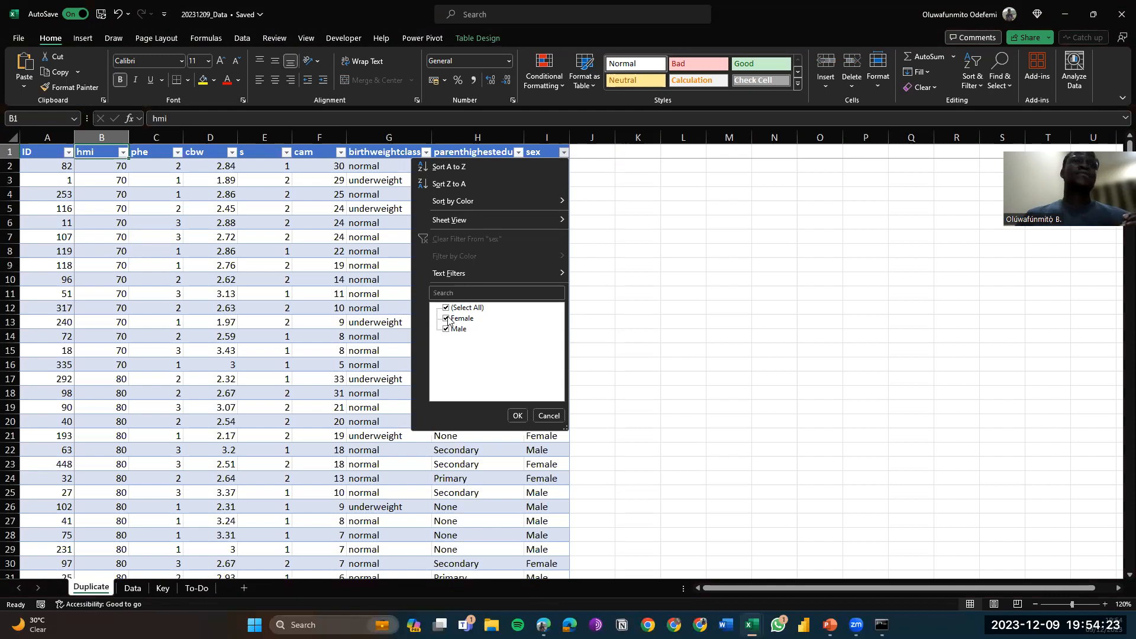
left_click(447, 318)
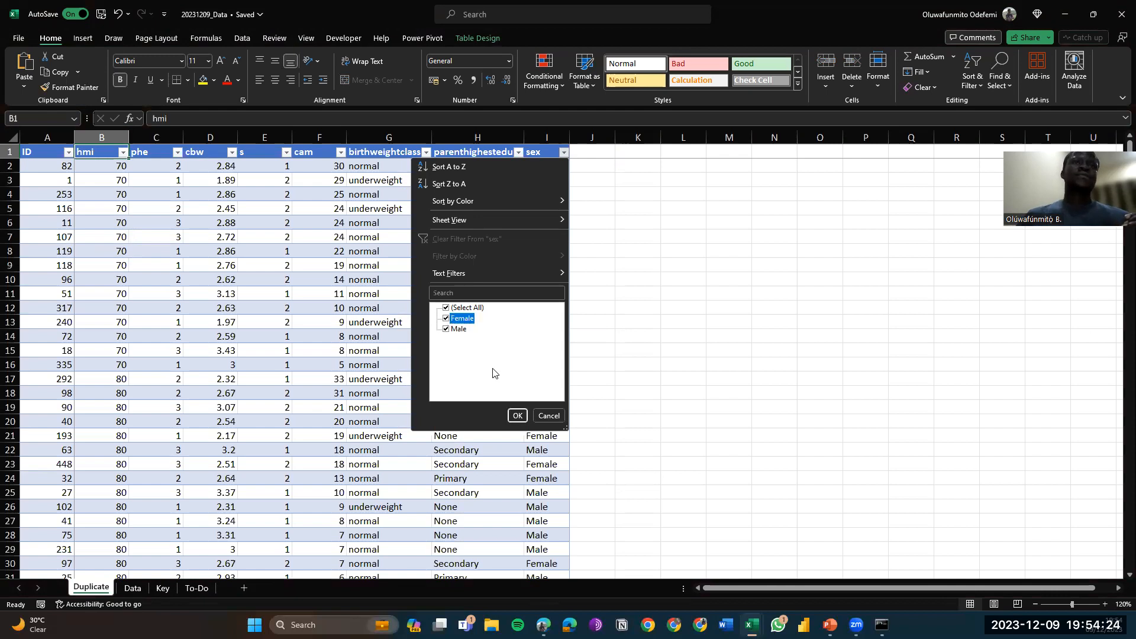
left_click(518, 415)
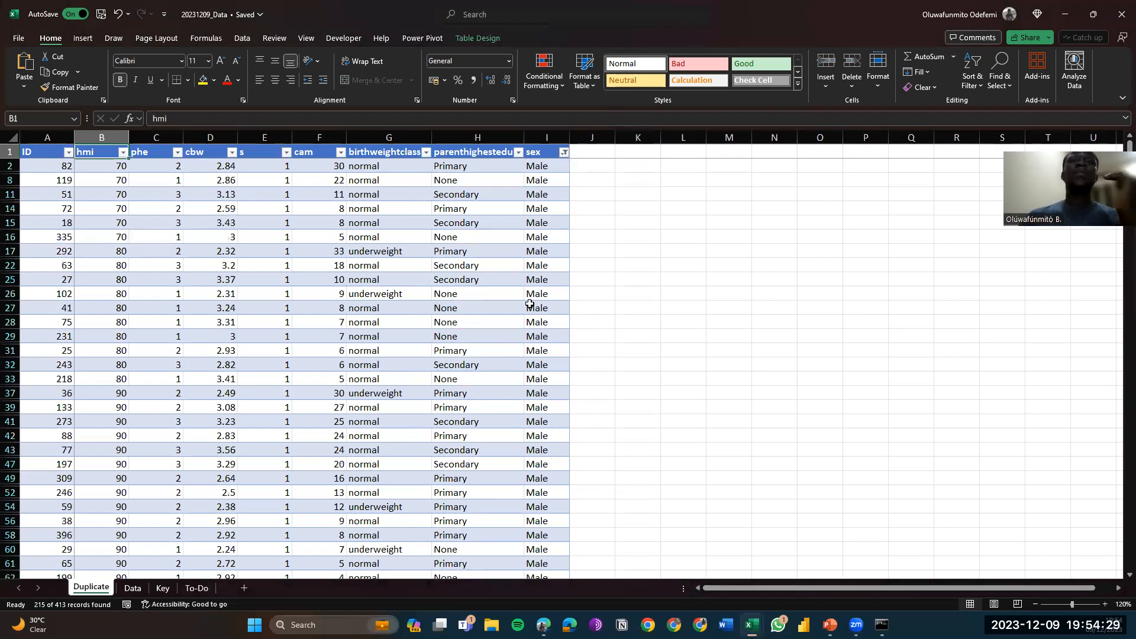
Look through the filtered rows and filter the birthweightclass column to show only underweight
scroll(529, 304, "down", 1)
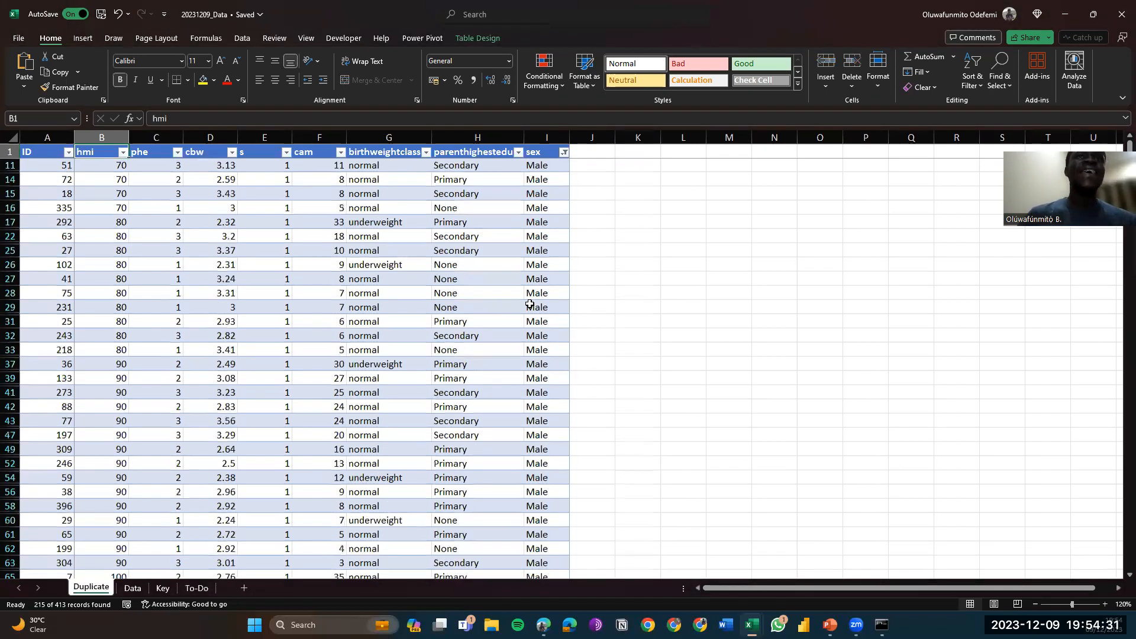
scroll(530, 305, "down", 5)
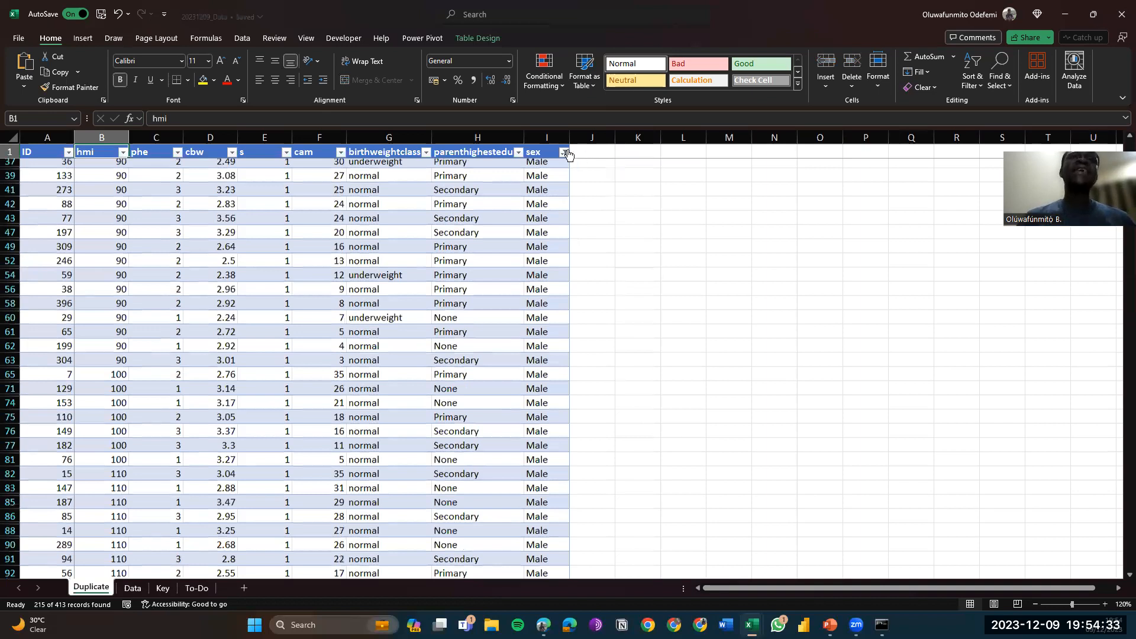
scroll(568, 156, "up", 5)
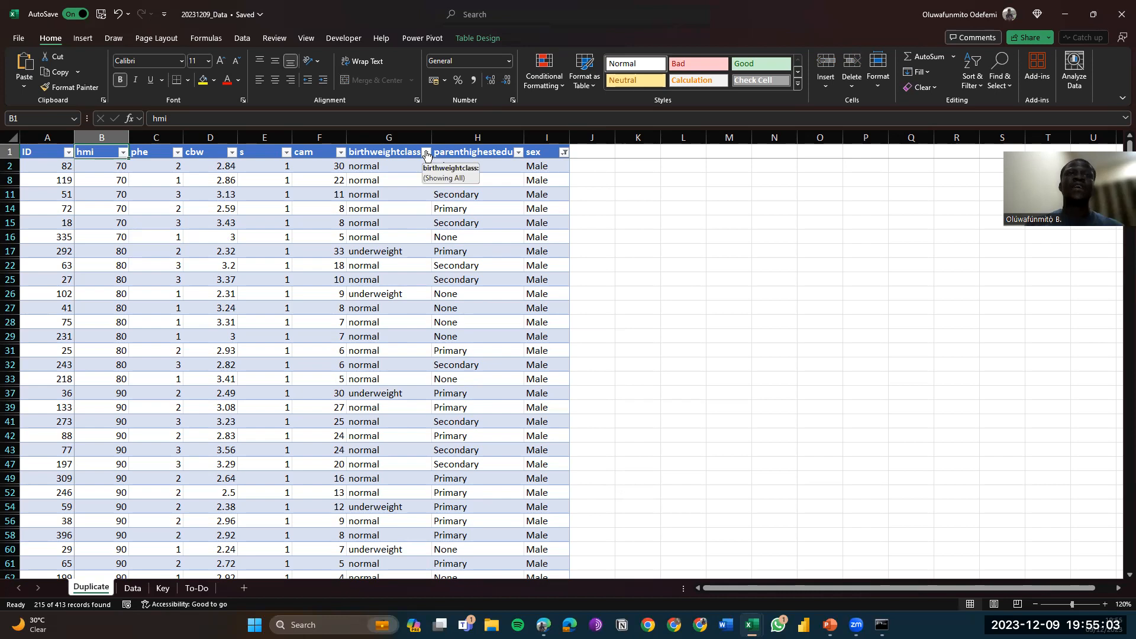
left_click(426, 154)
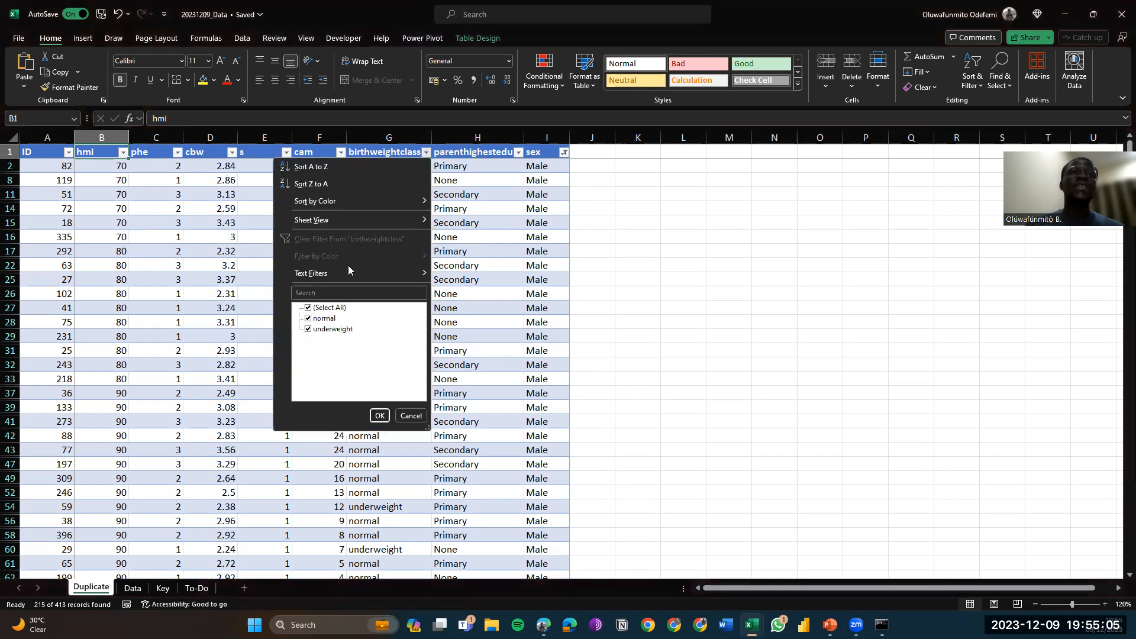
left_click(322, 319)
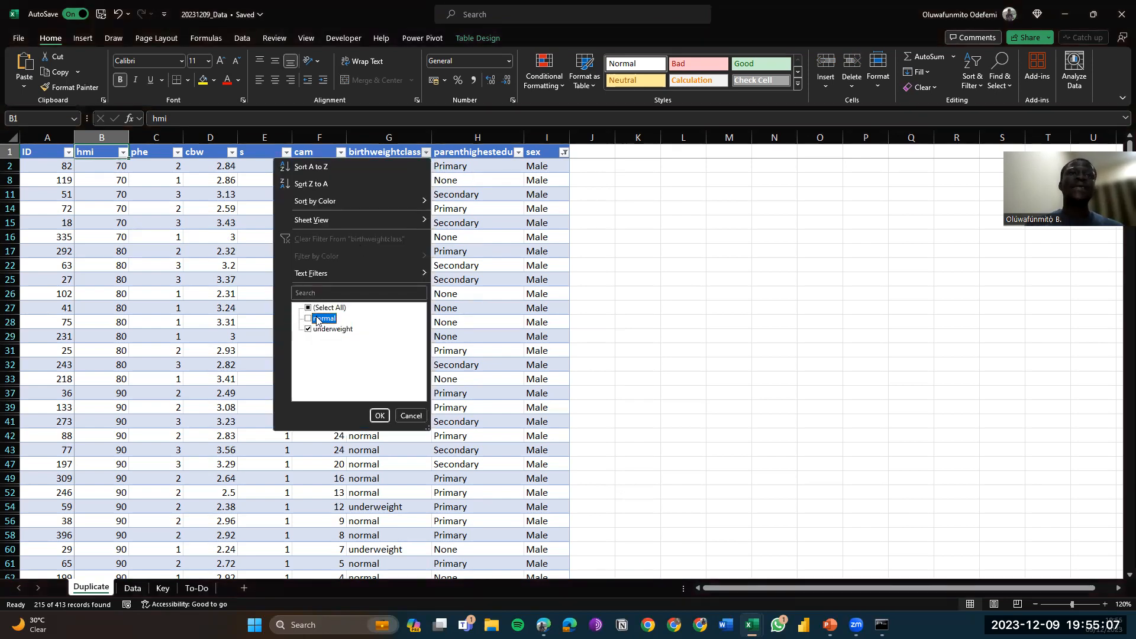
left_click(379, 417)
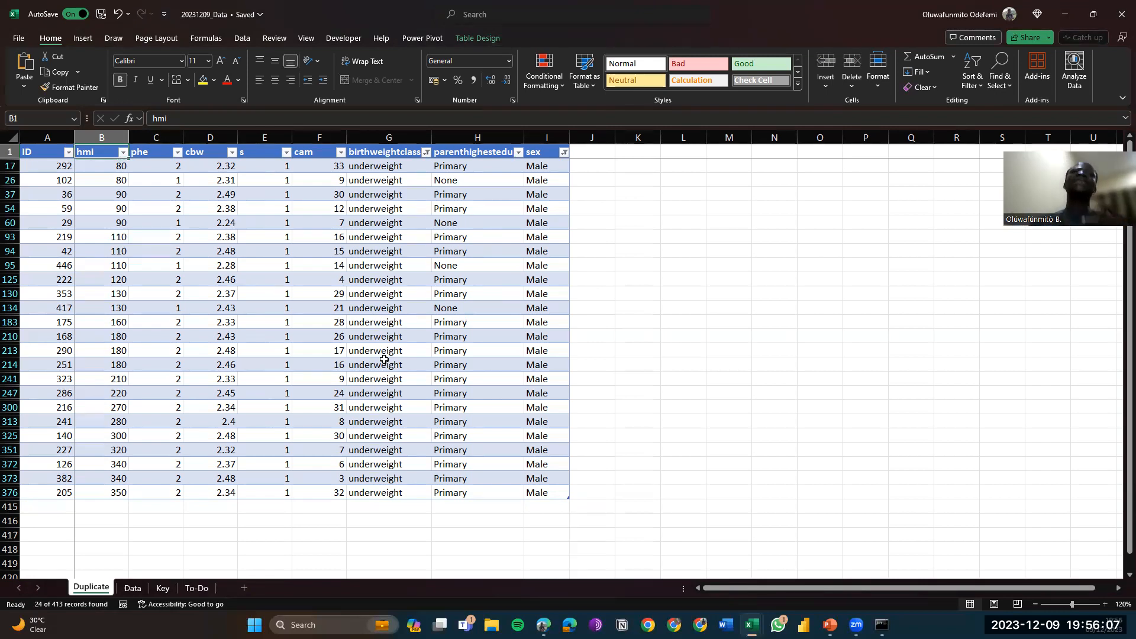
Switch the birthweightclass filter to show only normal and the sex filter to show only Female
left_click(426, 152)
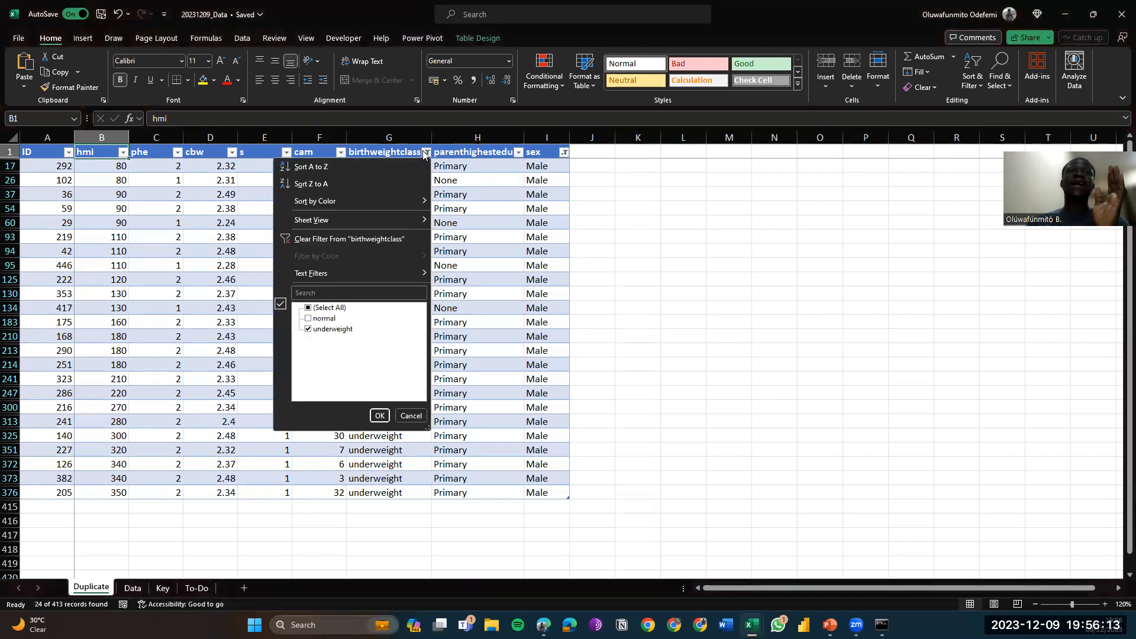
left_click(316, 320)
left_click(315, 330)
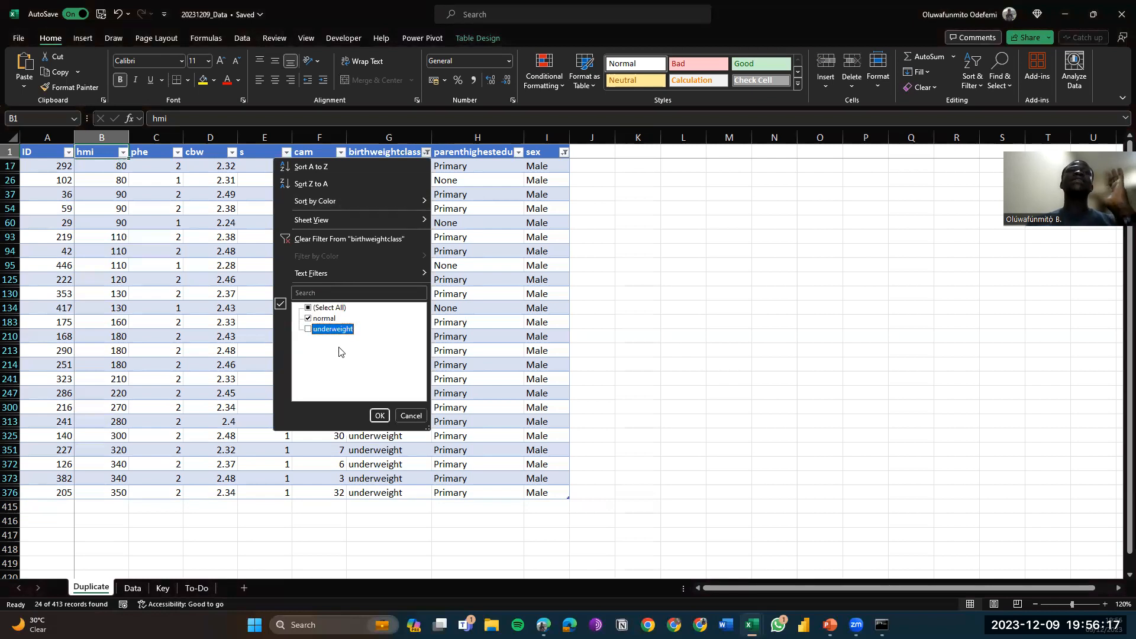
left_click(379, 416)
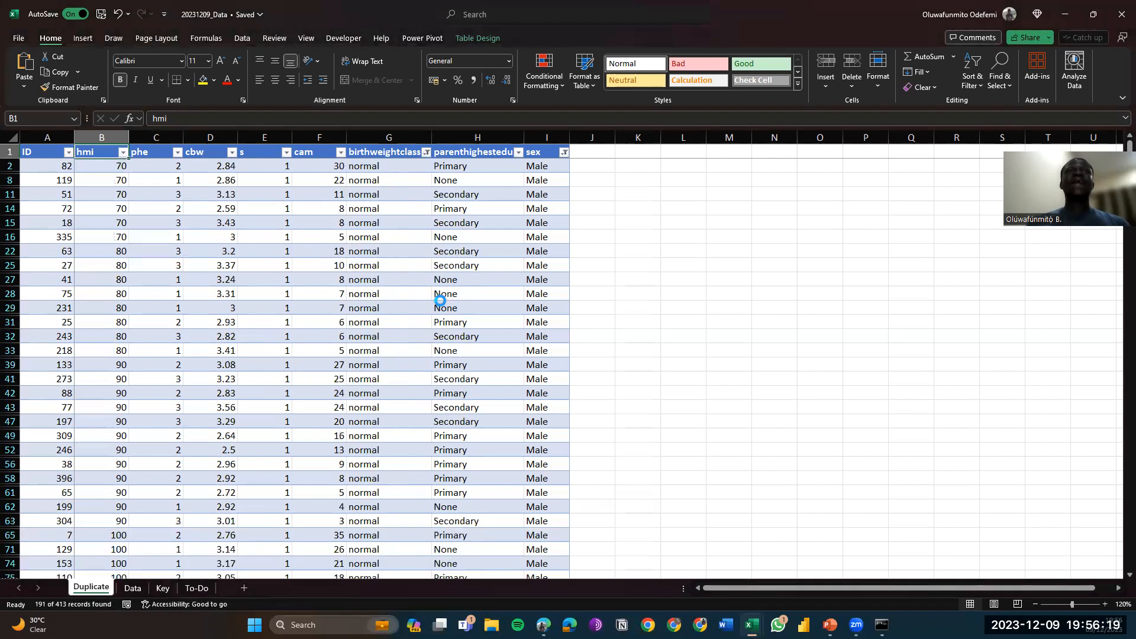
left_click(562, 154)
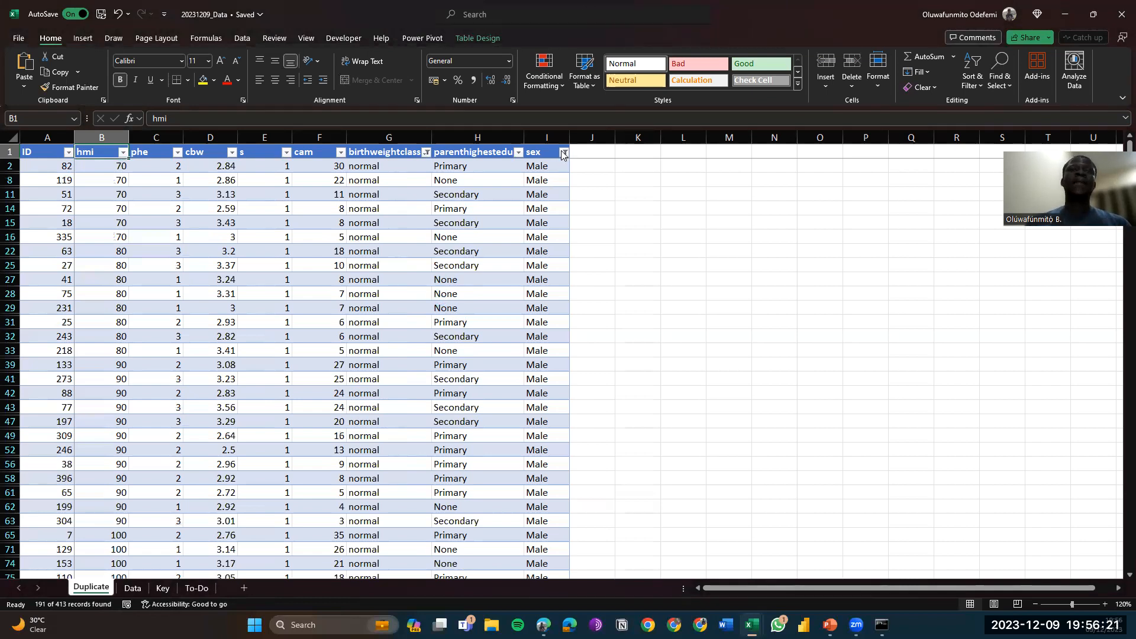
left_click(448, 318)
left_click(446, 329)
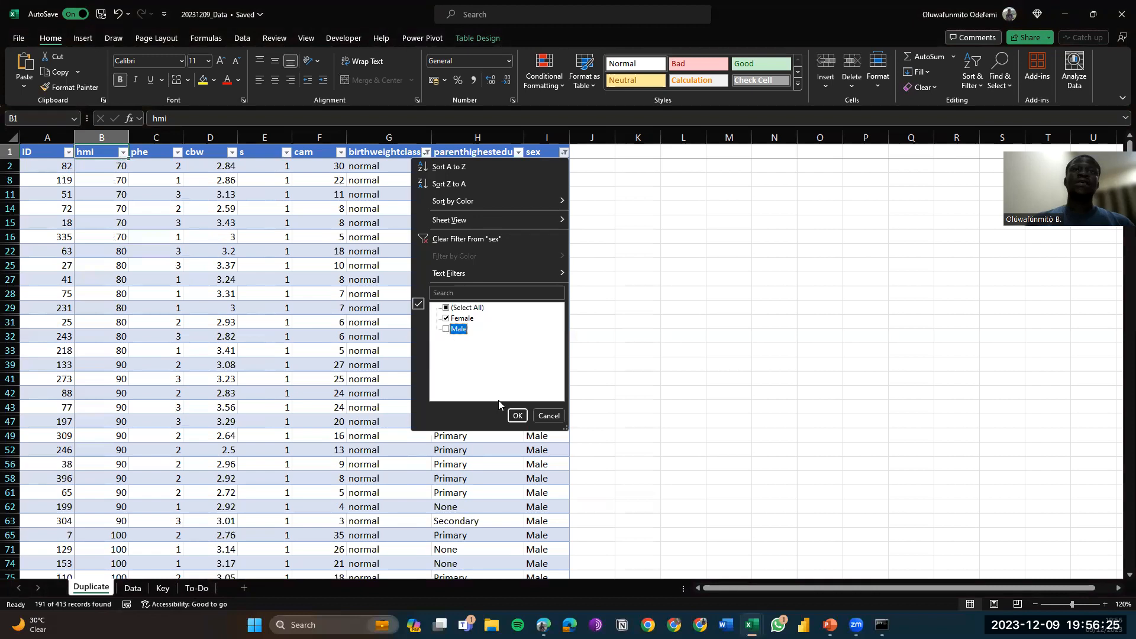
left_click(516, 415)
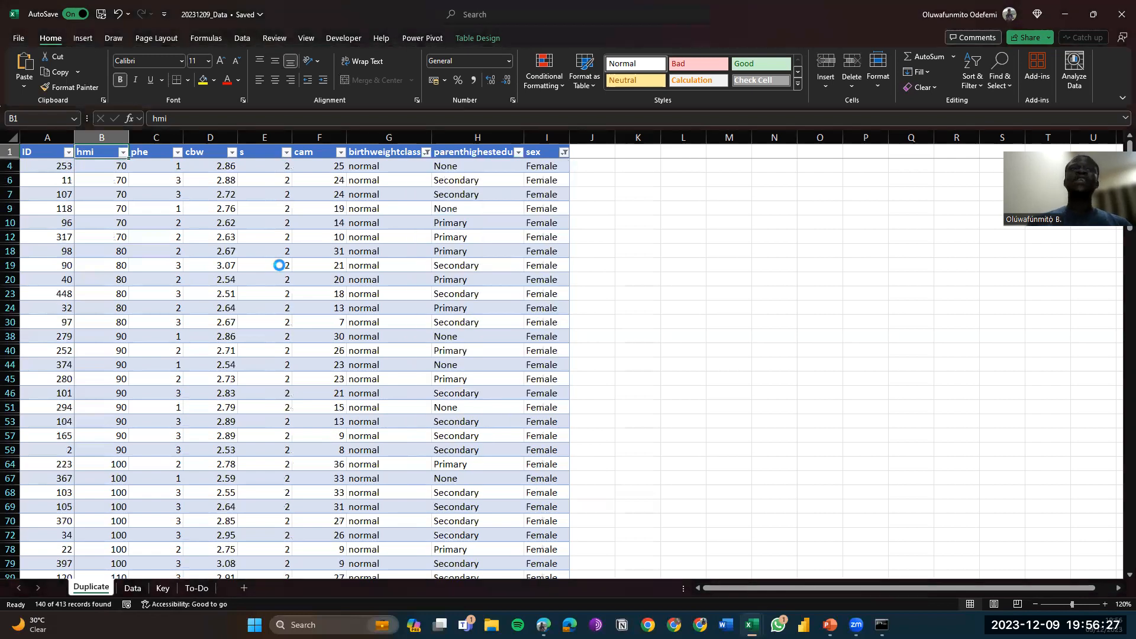
Delete all the filtered normal-weight female rows, from row 4 to the end of the table
left_click(9, 166)
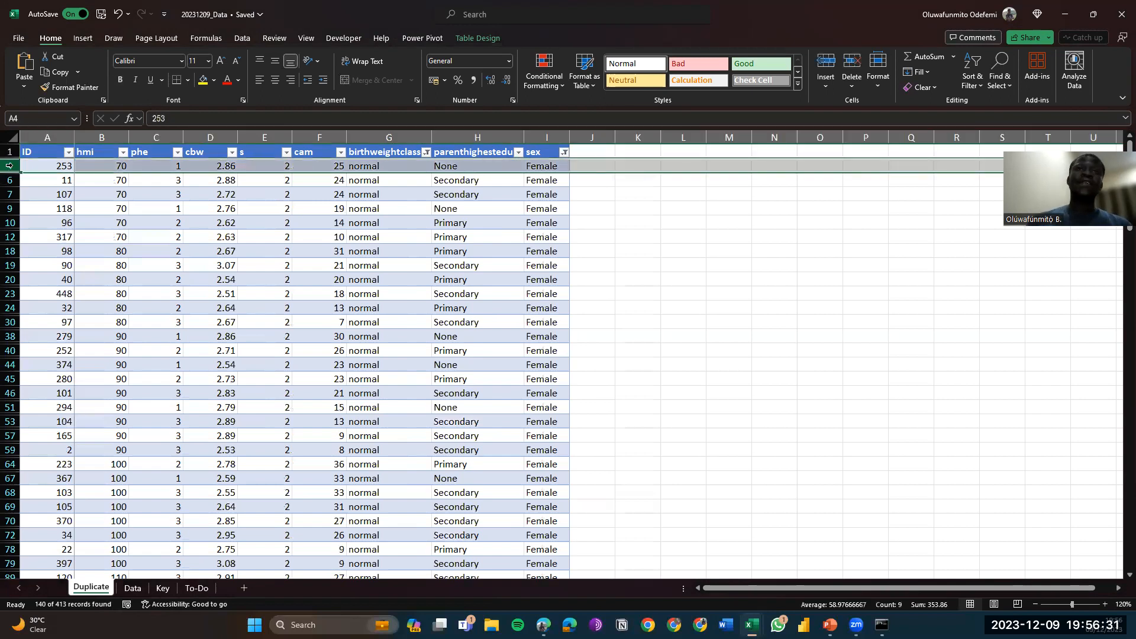
key("ctrl+shift+Down")
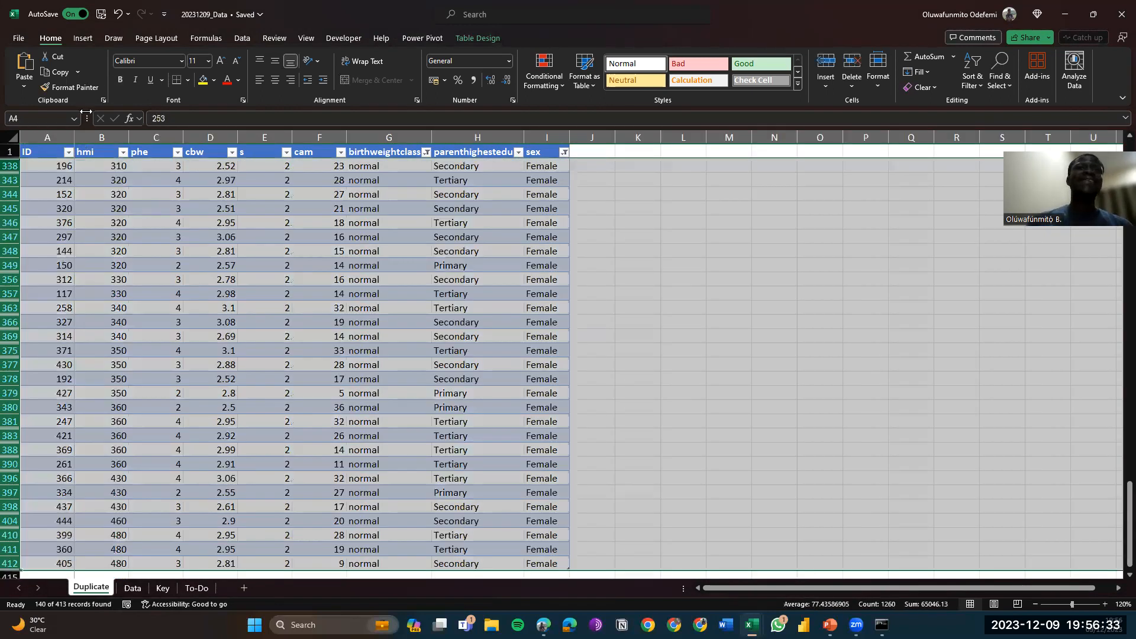
right_click(442, 243)
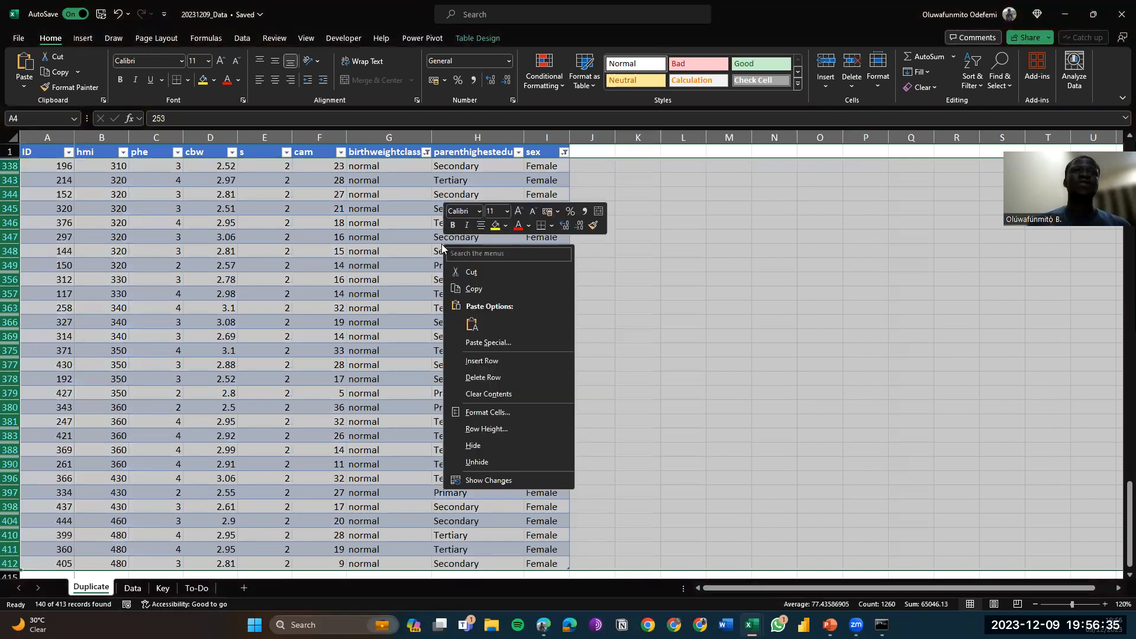
left_click(477, 377)
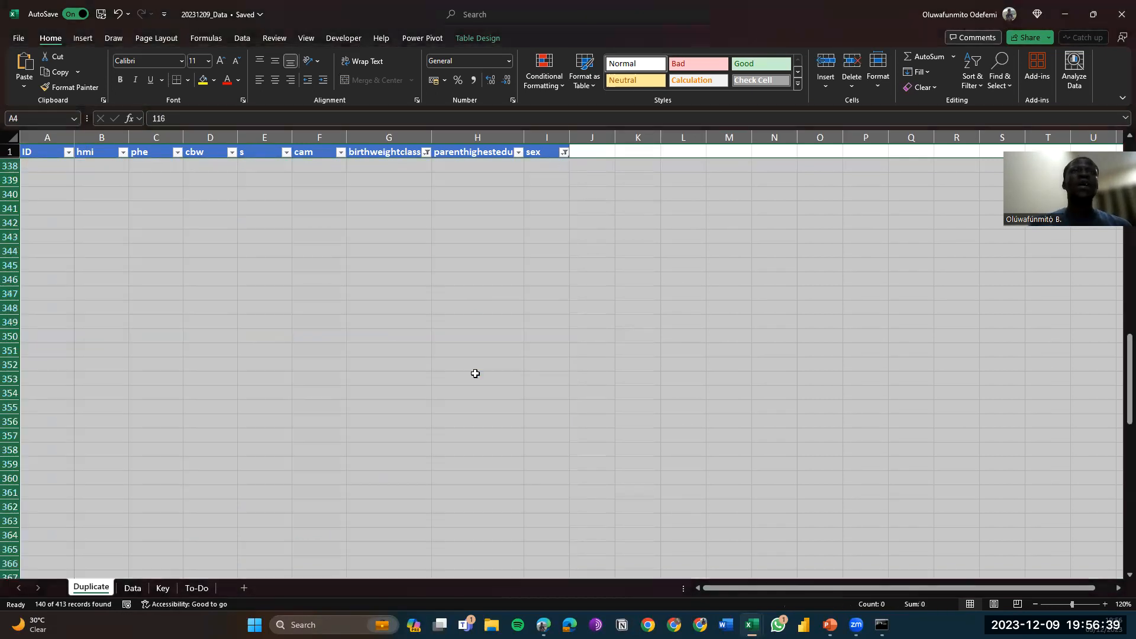
Reset the sex filter to include all values, keeping the birthweightclass filter on normal
scroll(474, 252, "up", 4)
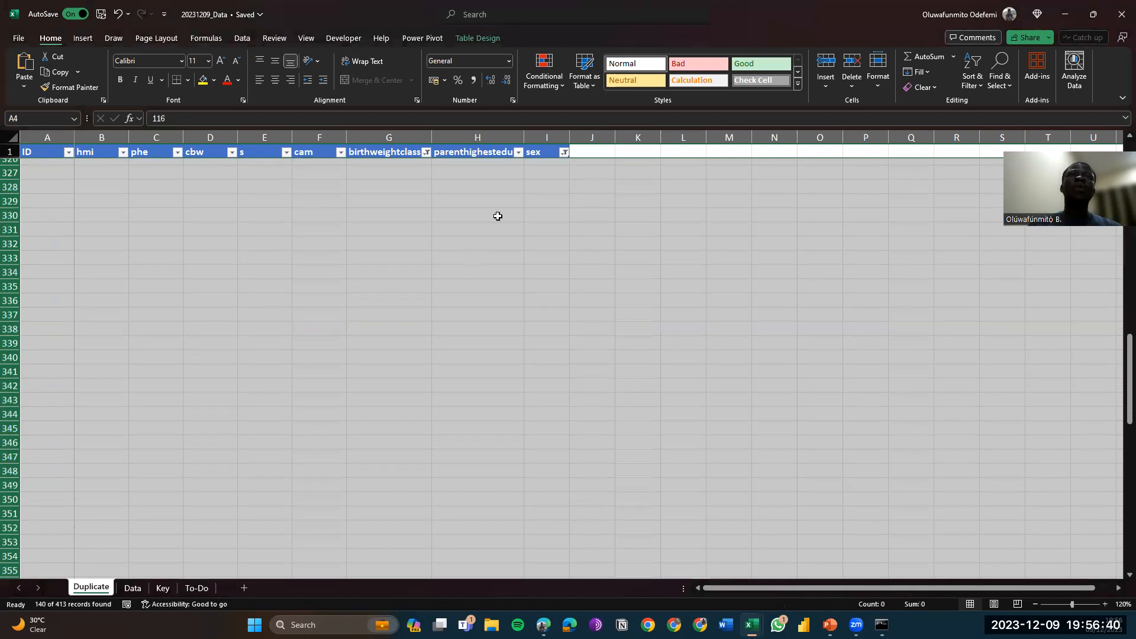
left_click(564, 153)
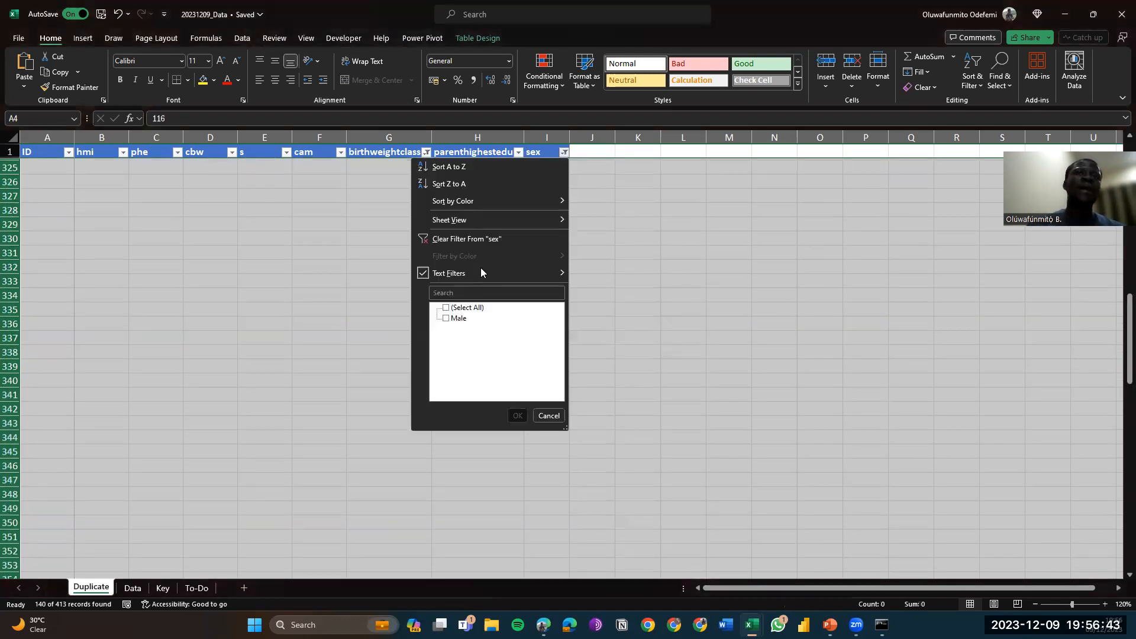
left_click(461, 308)
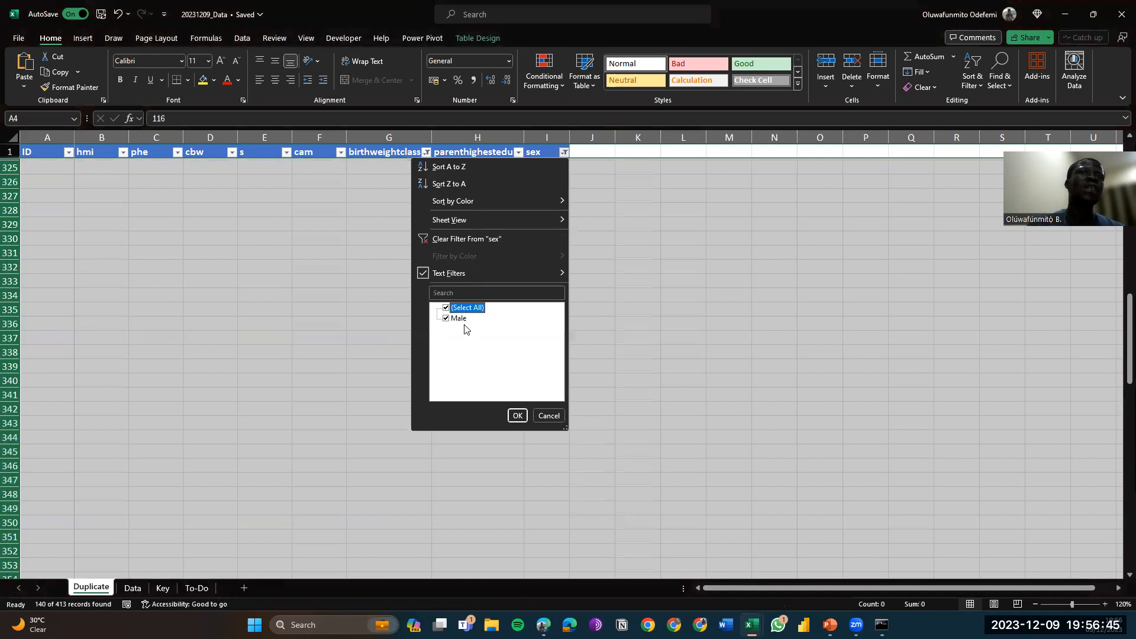
left_click(515, 415)
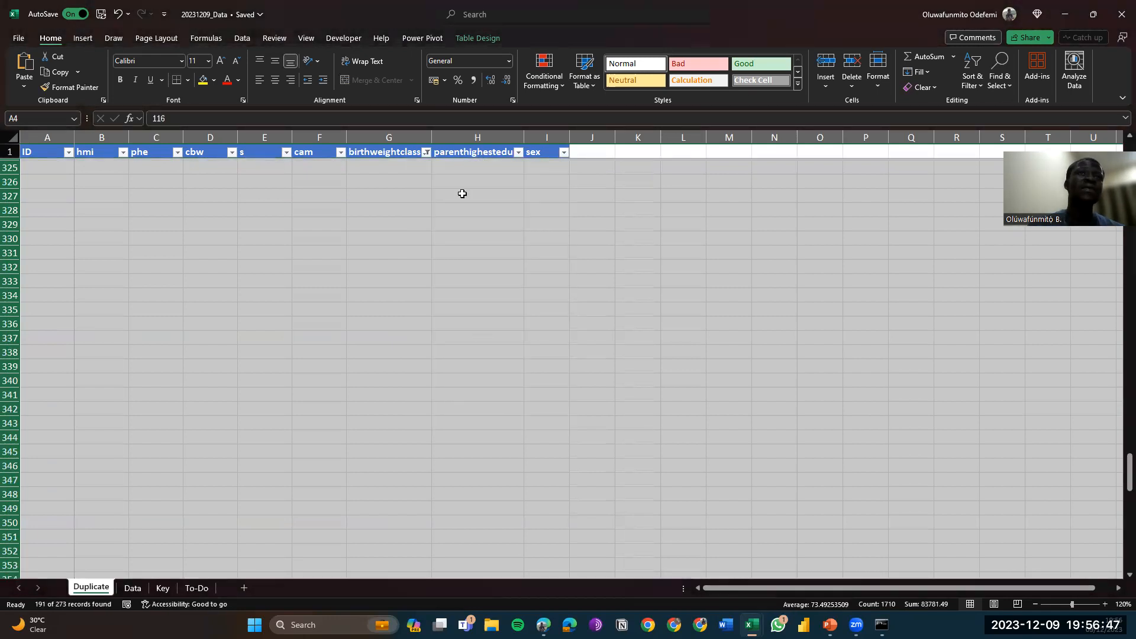
scroll(462, 193, "up", 5)
scroll(463, 189, "up", 10)
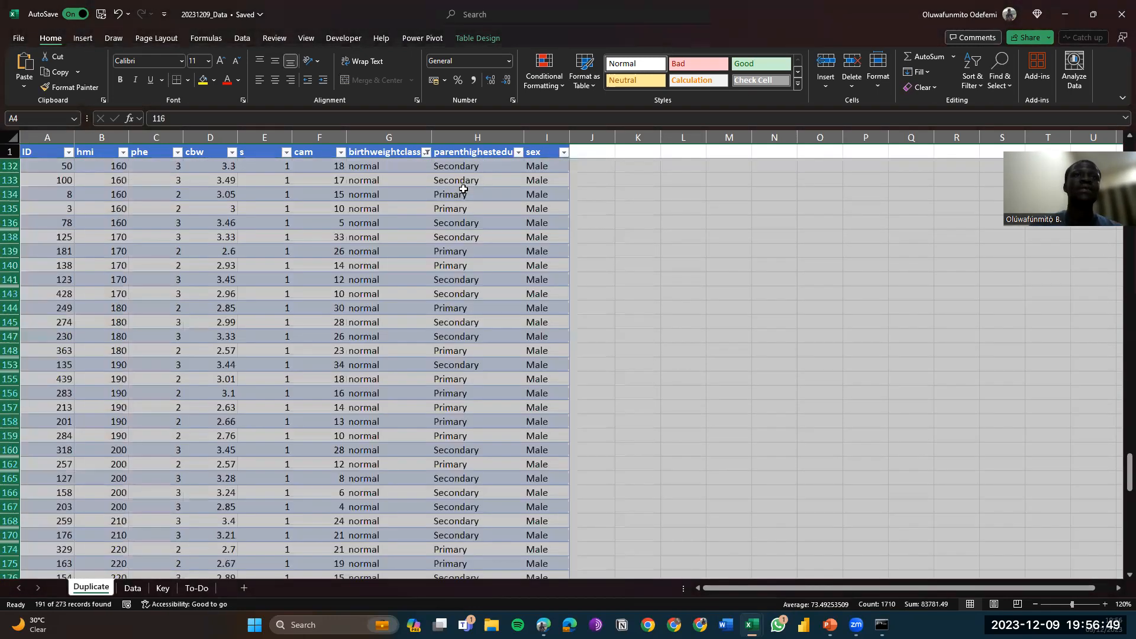
scroll(426, 152, "up", 3)
Delete the filtered normal-weight male rows from row 120 to the end of the table
left_click(425, 152)
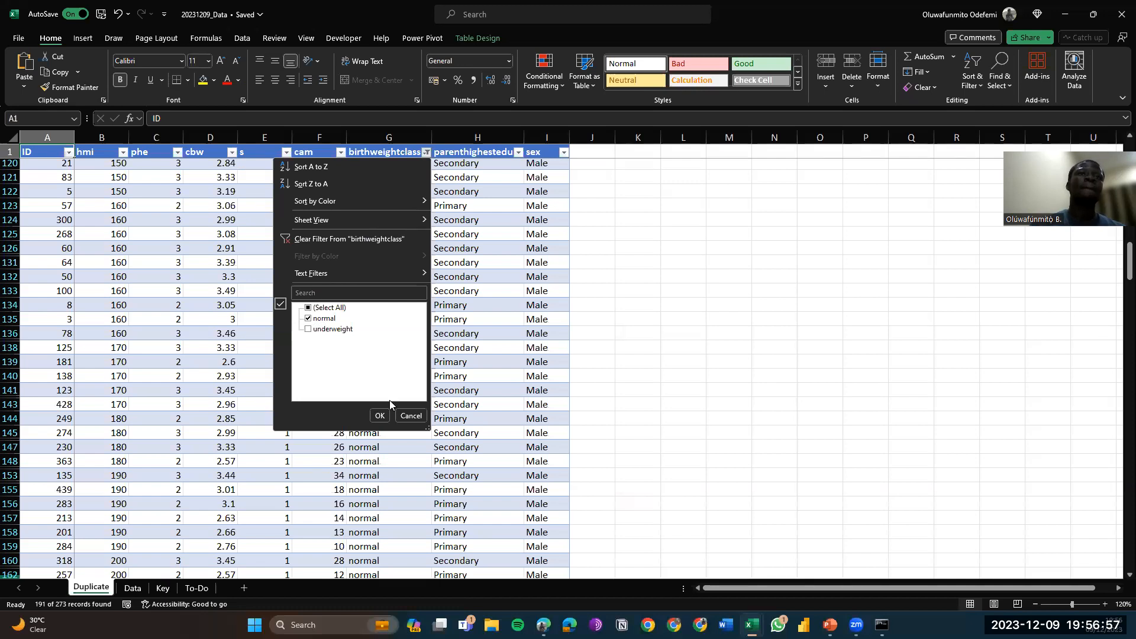
left_click(409, 420)
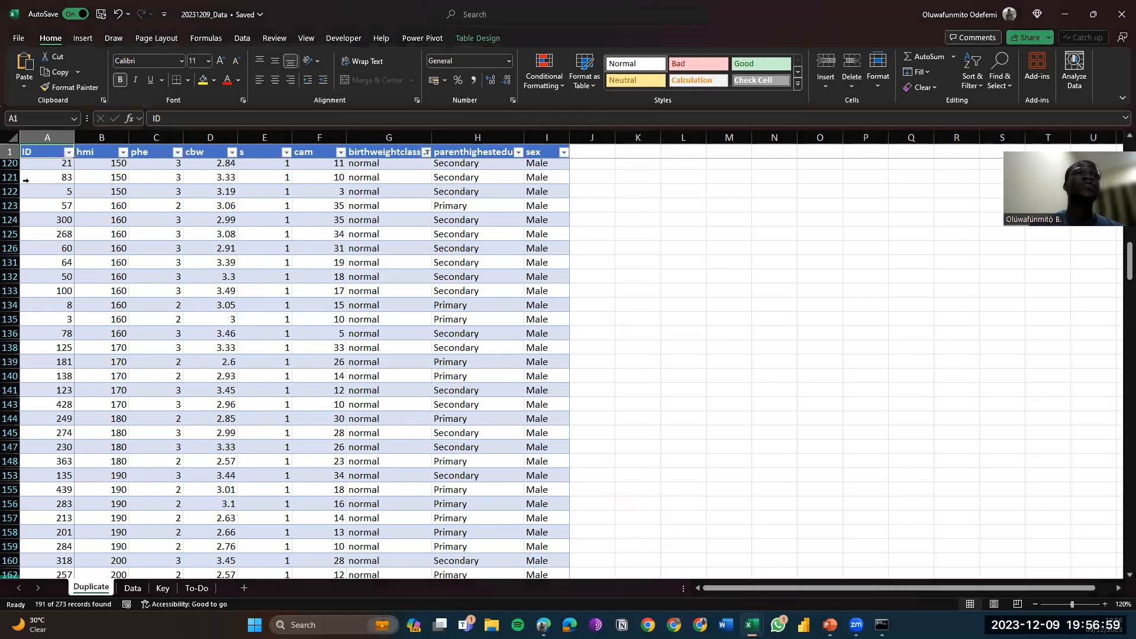
left_click(8, 162)
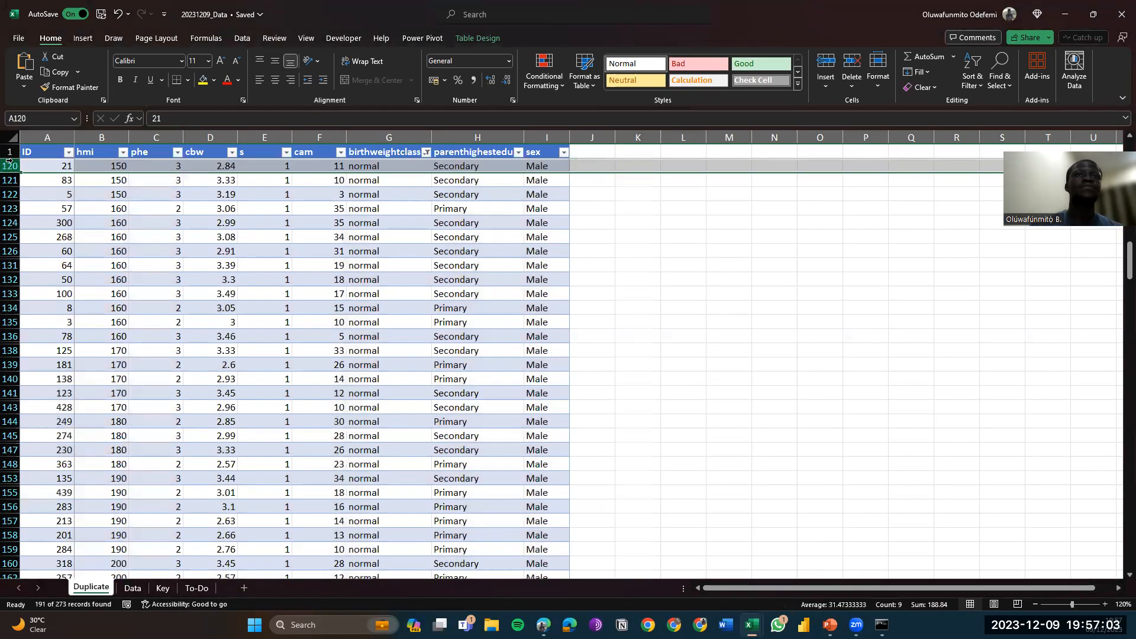
key("ctrl+shift+Down")
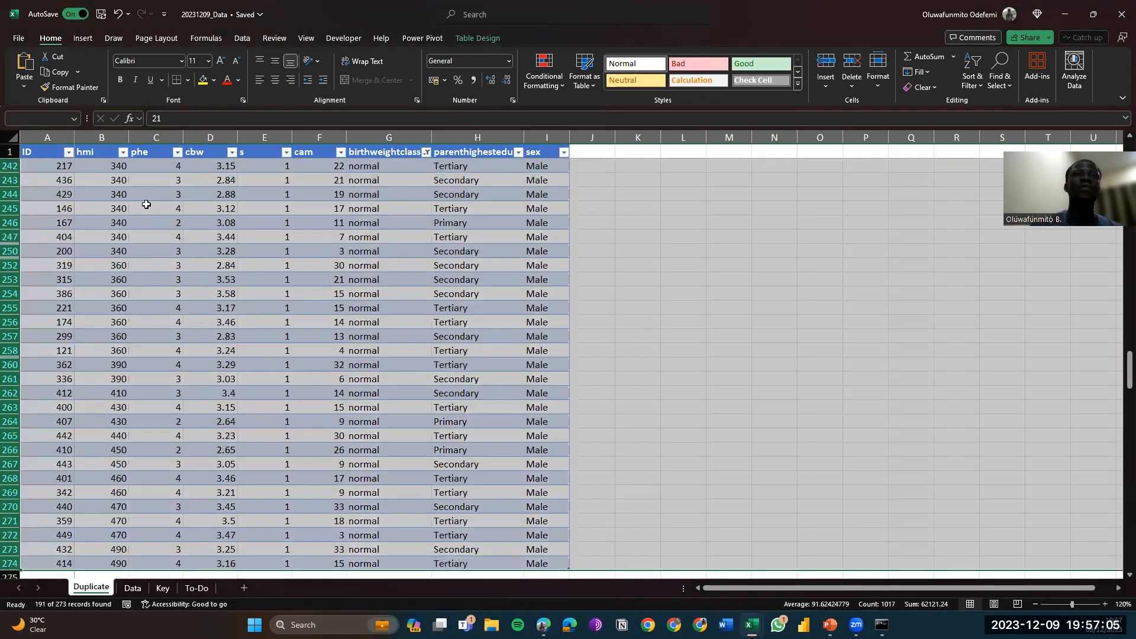
scroll(145, 205, "down", 3)
right_click(146, 205)
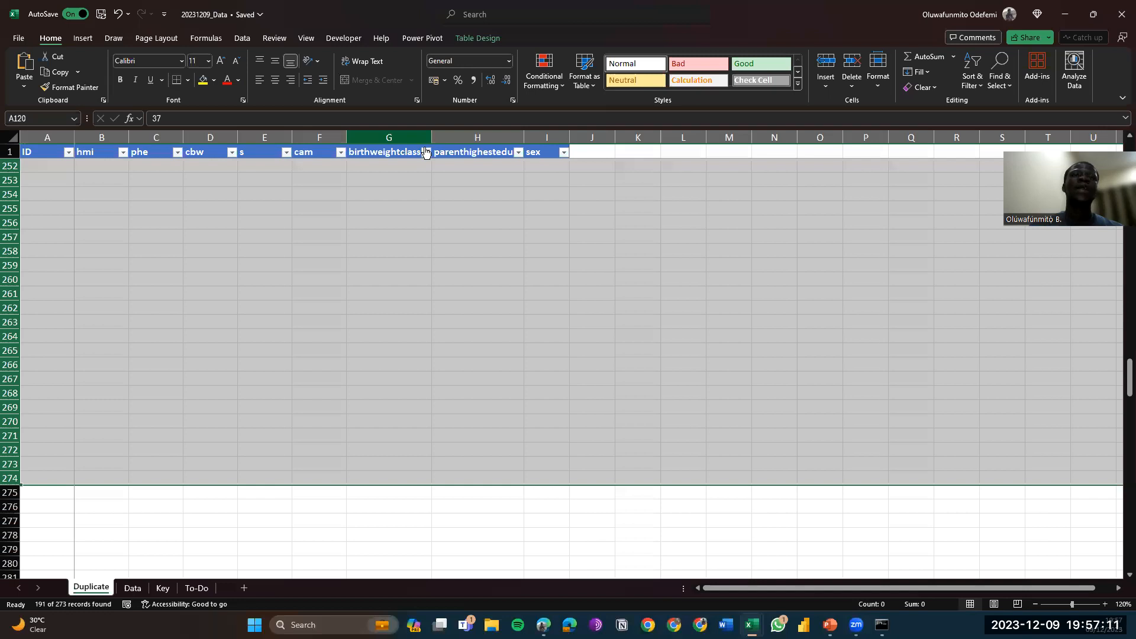
Return to the start of the table and delete the remaining filtered normal rows, from row 2 through row 119
left_click(425, 152)
left_click(531, 299)
scroll(530, 300, "up", 20)
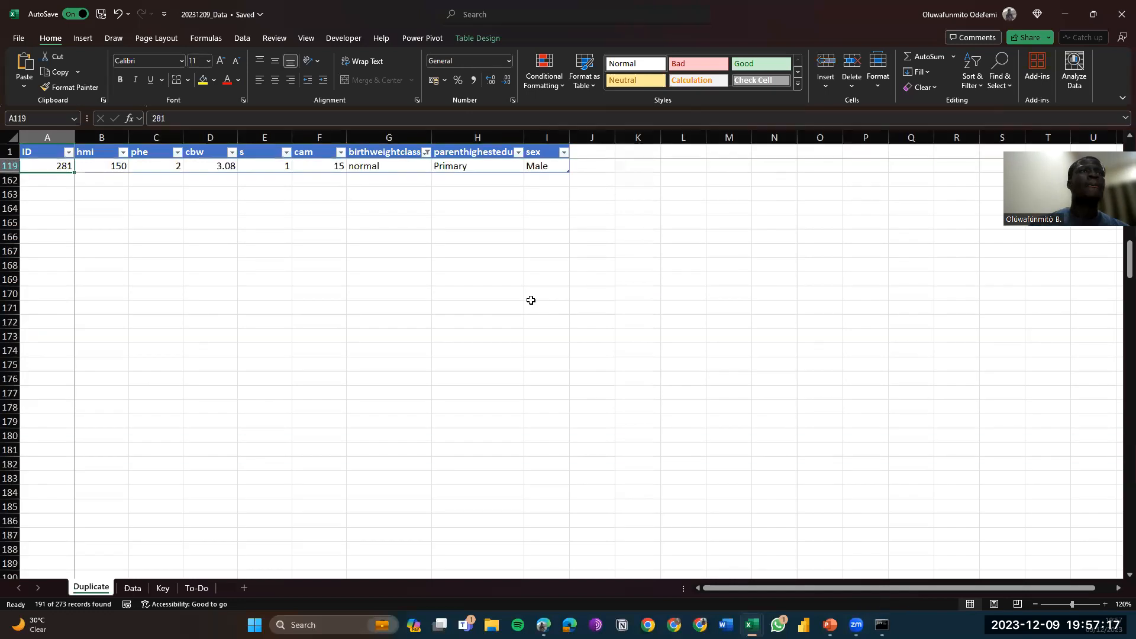
scroll(531, 299, "up", 1)
key("ctrl+Home")
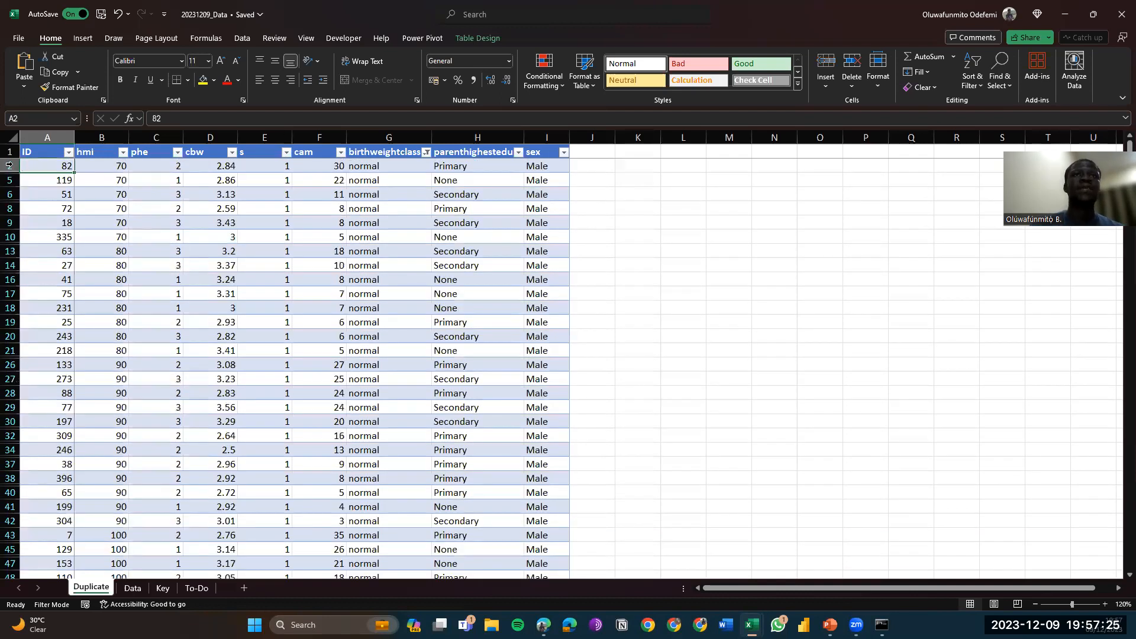
left_click(9, 165)
key("ctrl+shift+Down")
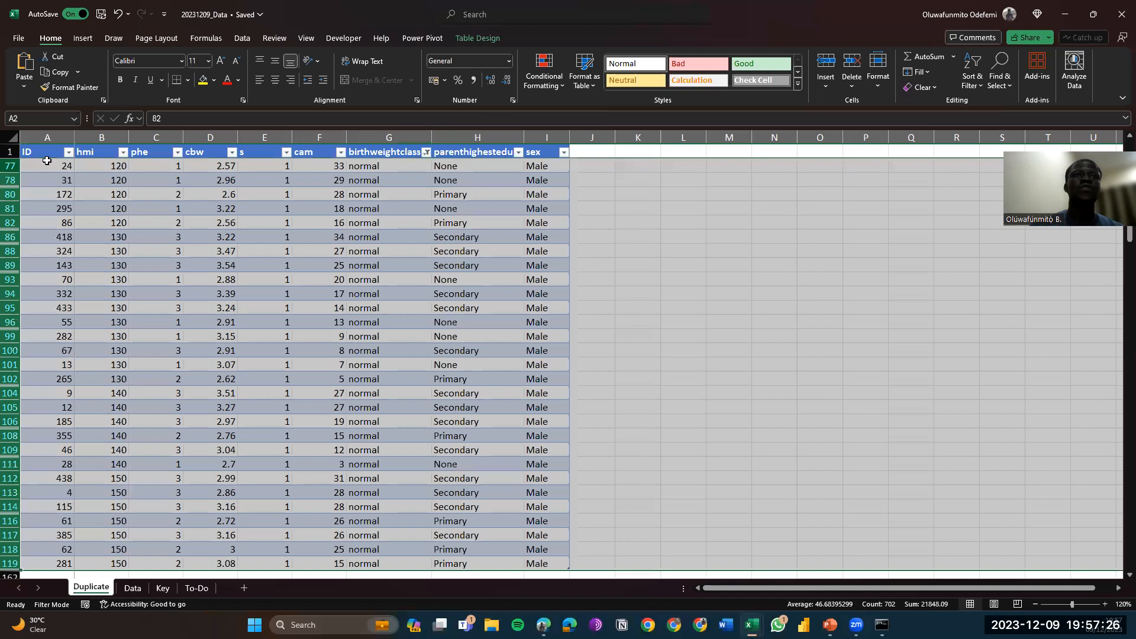
right_click(335, 205)
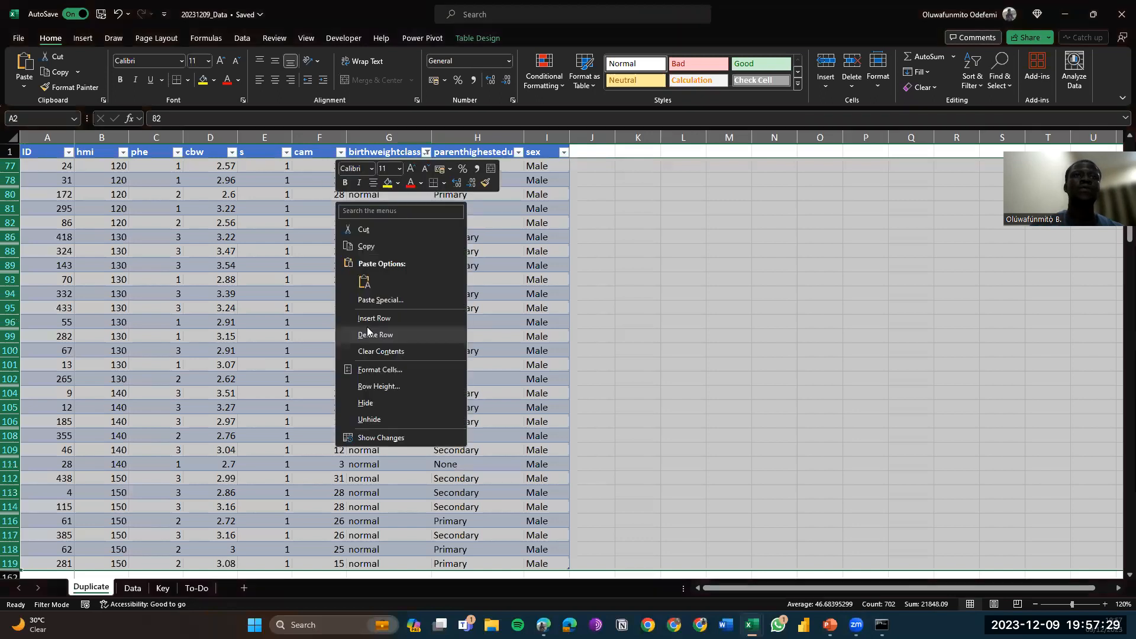
left_click(367, 328)
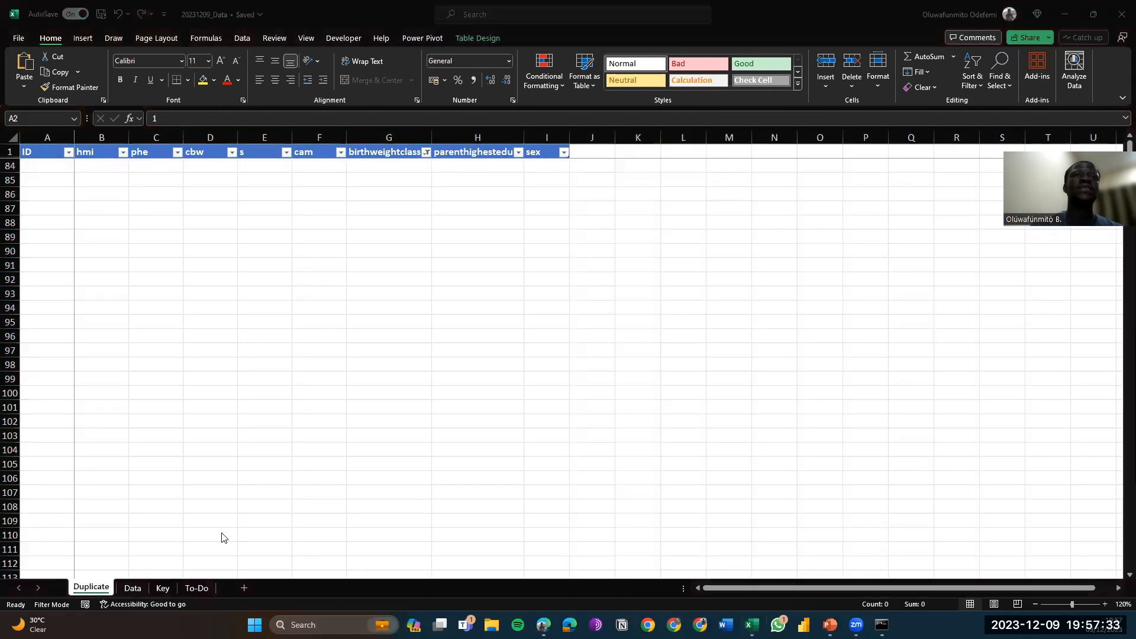
Reset the birthweightclass filter to include all remaining values and return to the start of the table
left_click(425, 151)
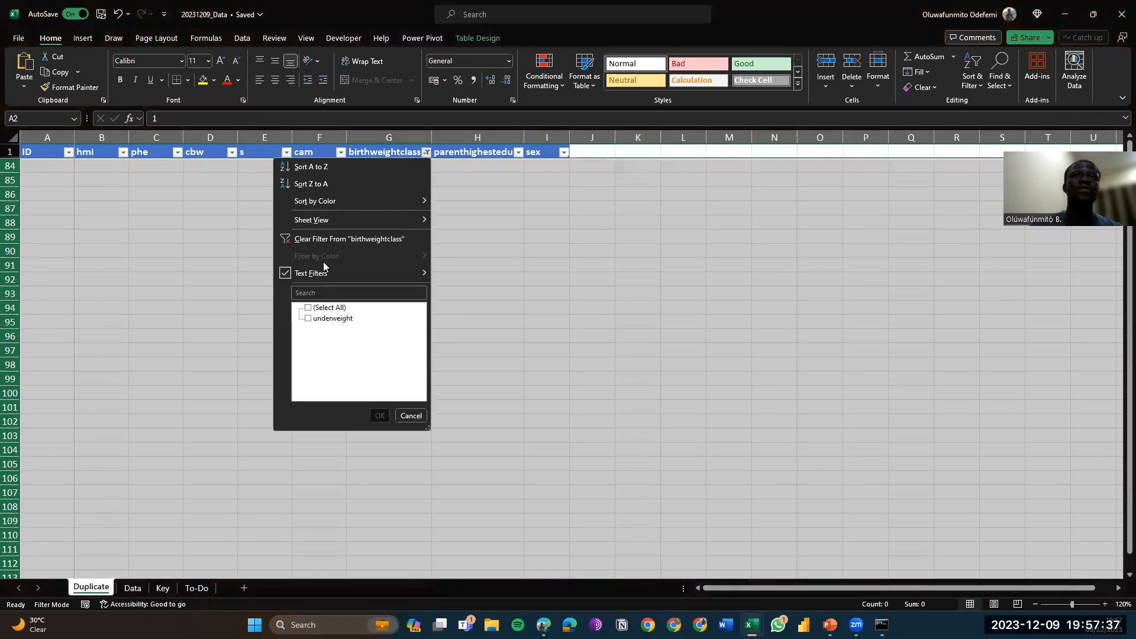
left_click(309, 308)
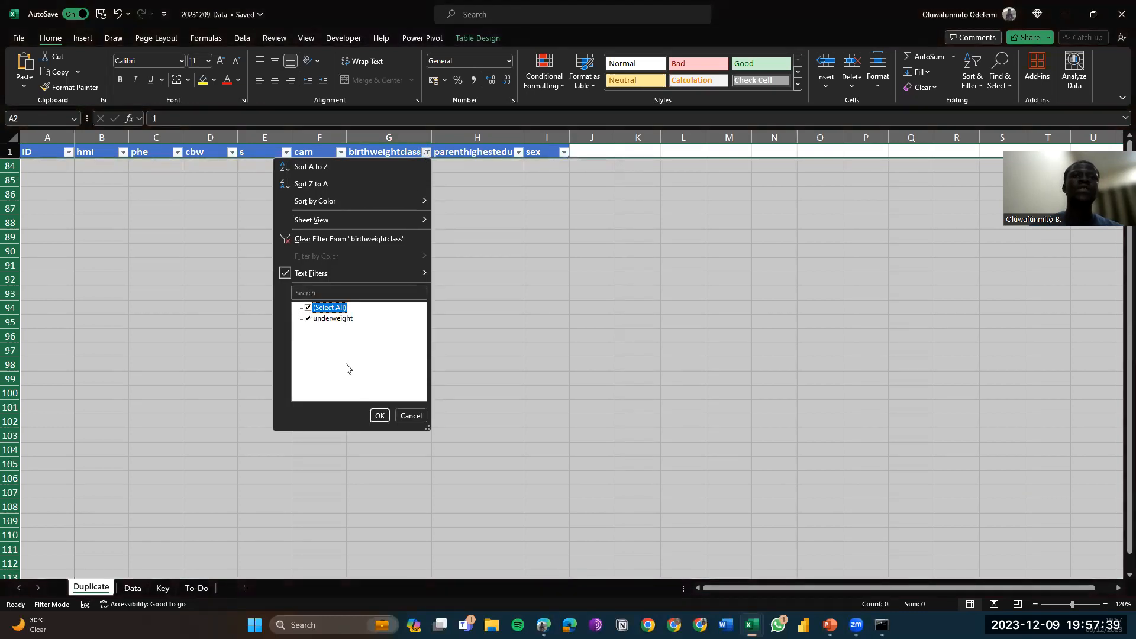
left_click(375, 418)
key("ctrl+a")
scroll(414, 399, "up", 4)
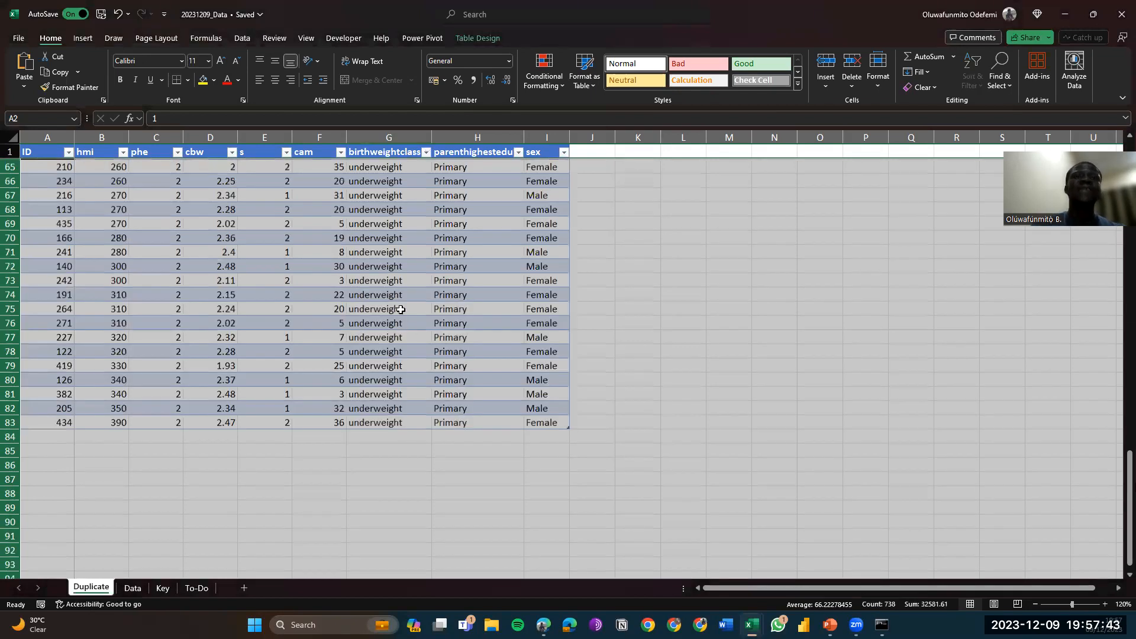
key("ctrl+Up")
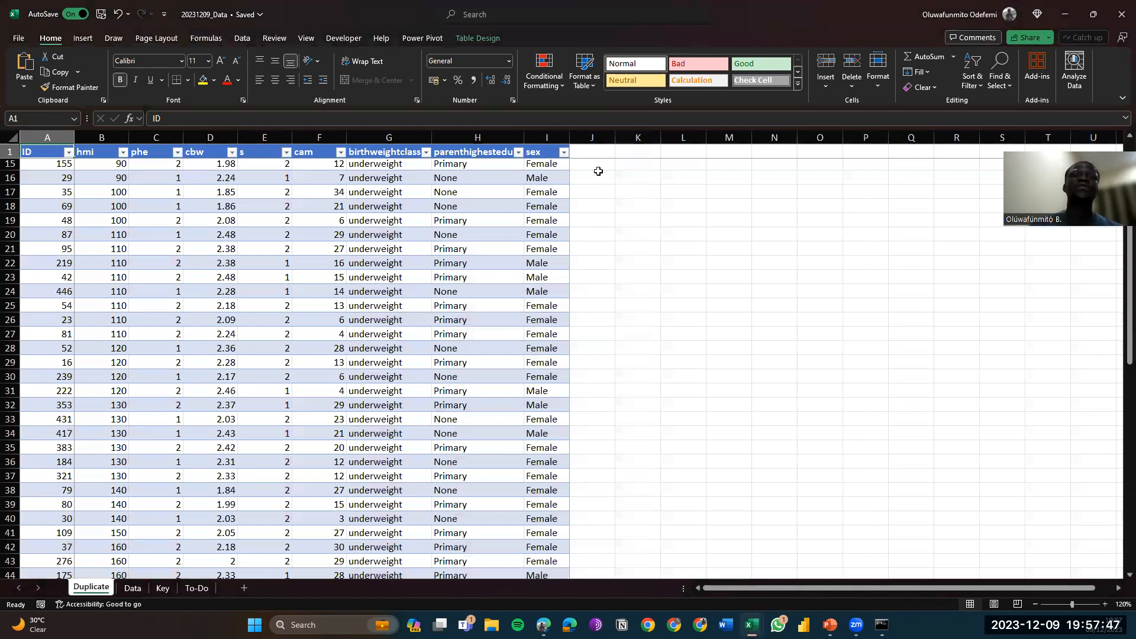
key("ctrl+Home")
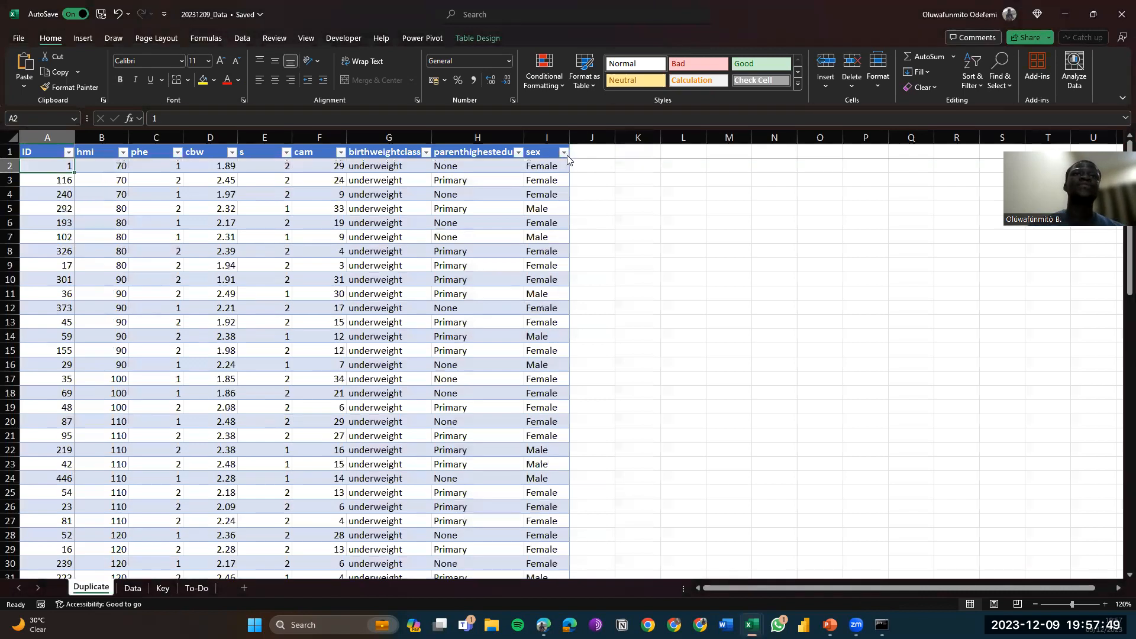
Filter the sex column to Female only and delete all the filtered rows, from row 2 to the end of the table
left_click(564, 152)
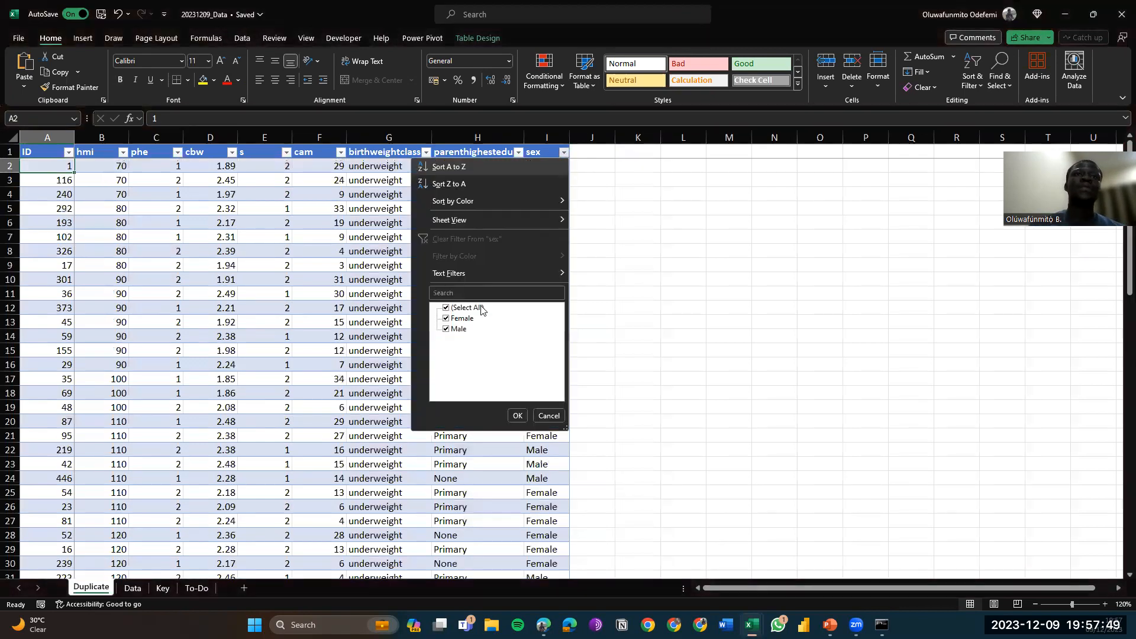
left_click(452, 332)
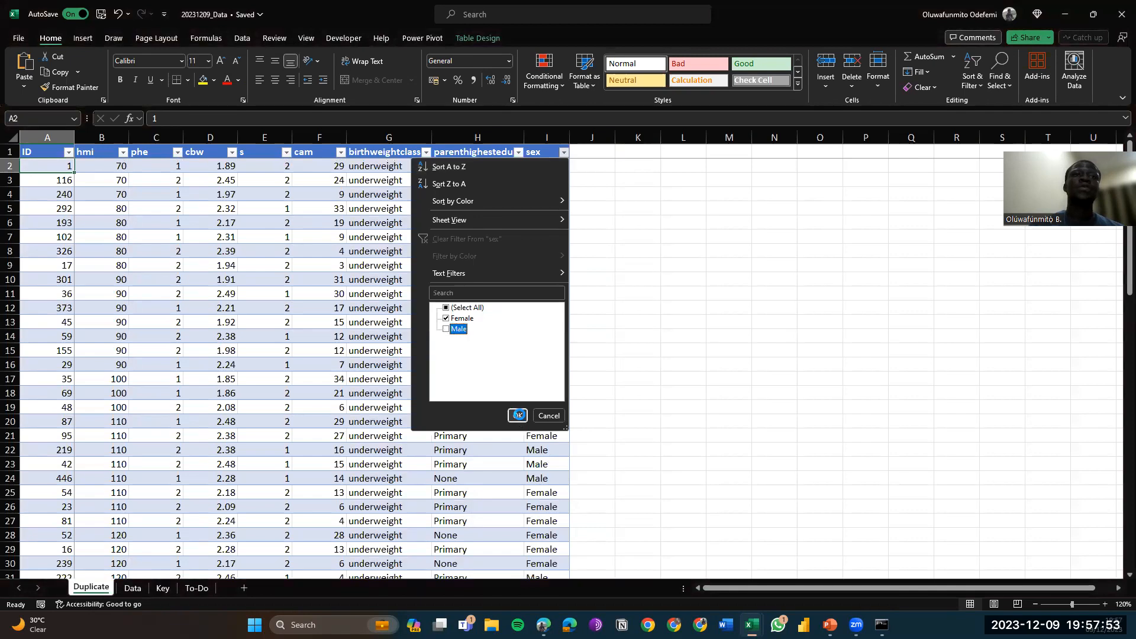
left_click(518, 415)
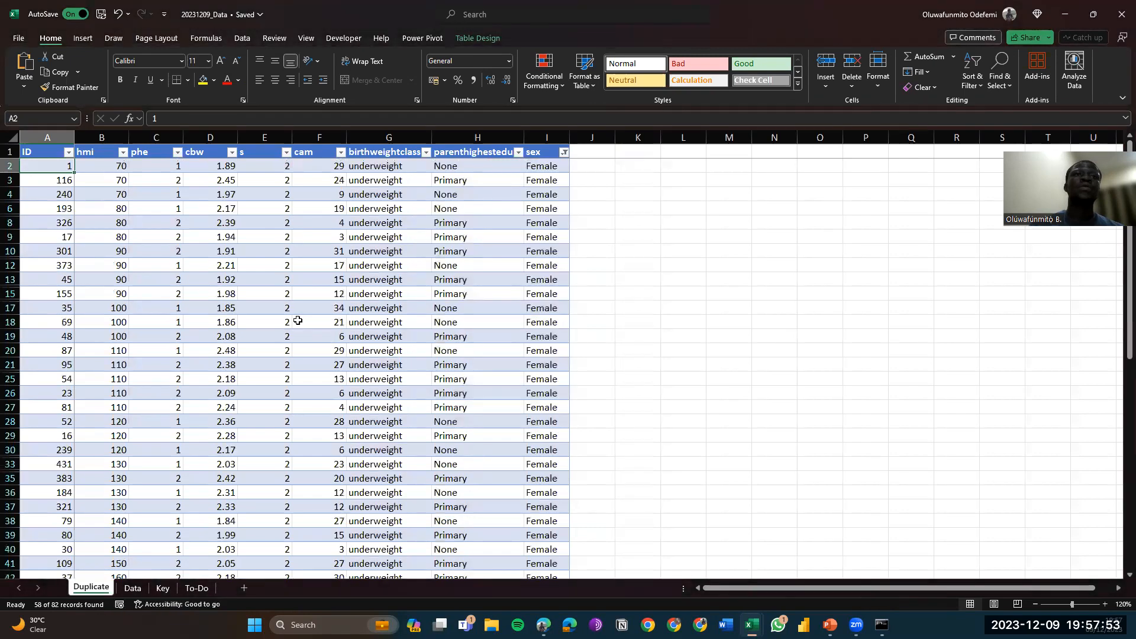
left_click(10, 165)
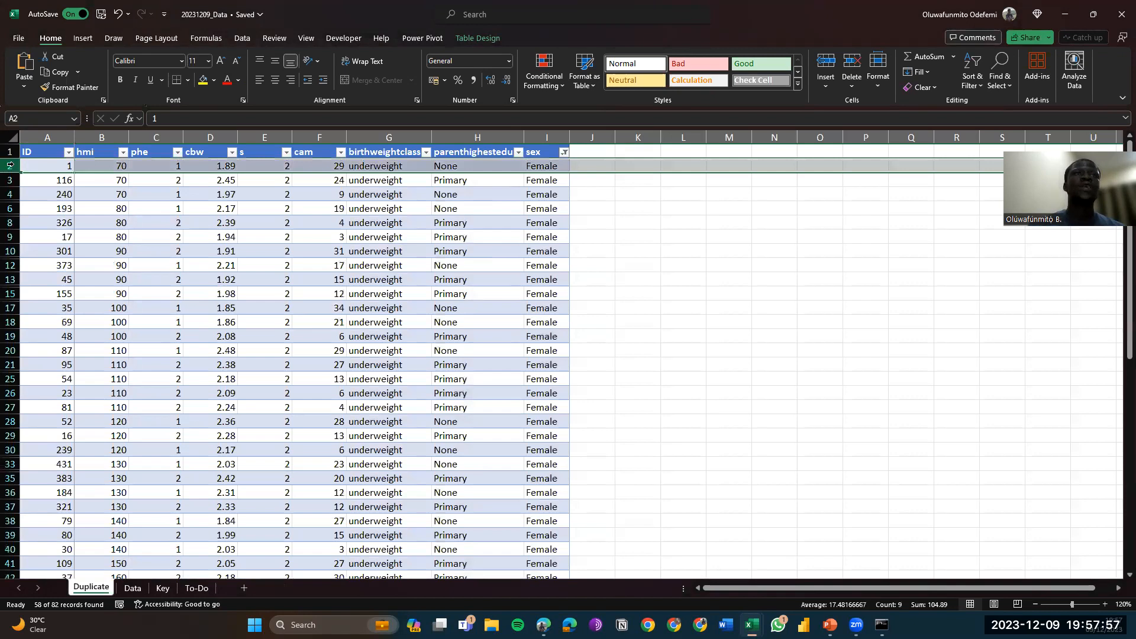
key("ctrl+shift+Down")
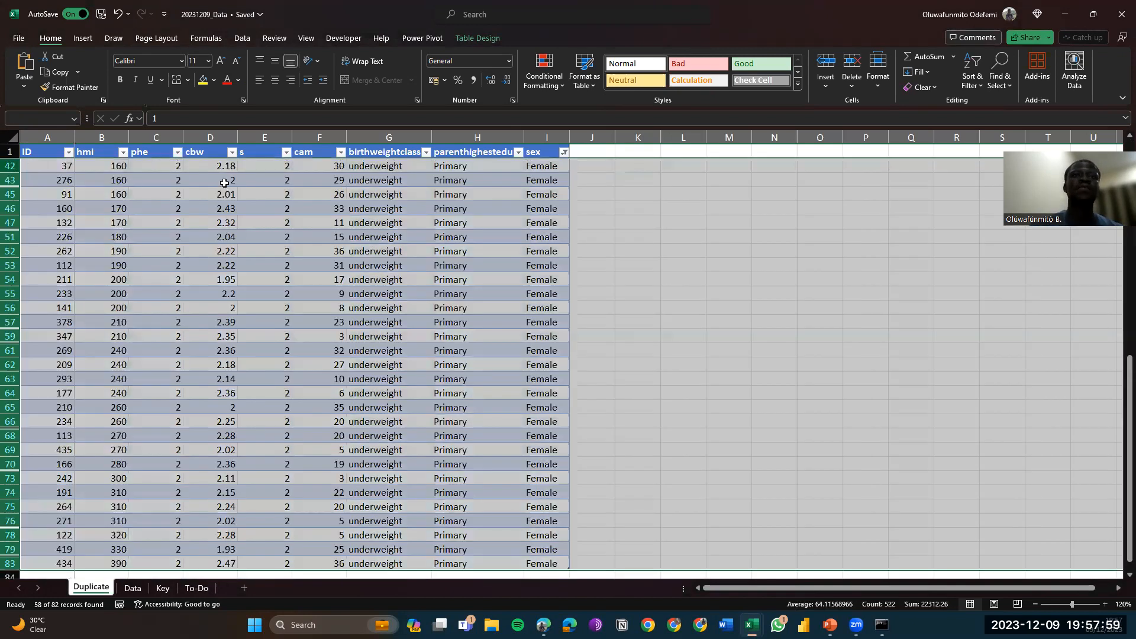
right_click(273, 336)
key("Return")
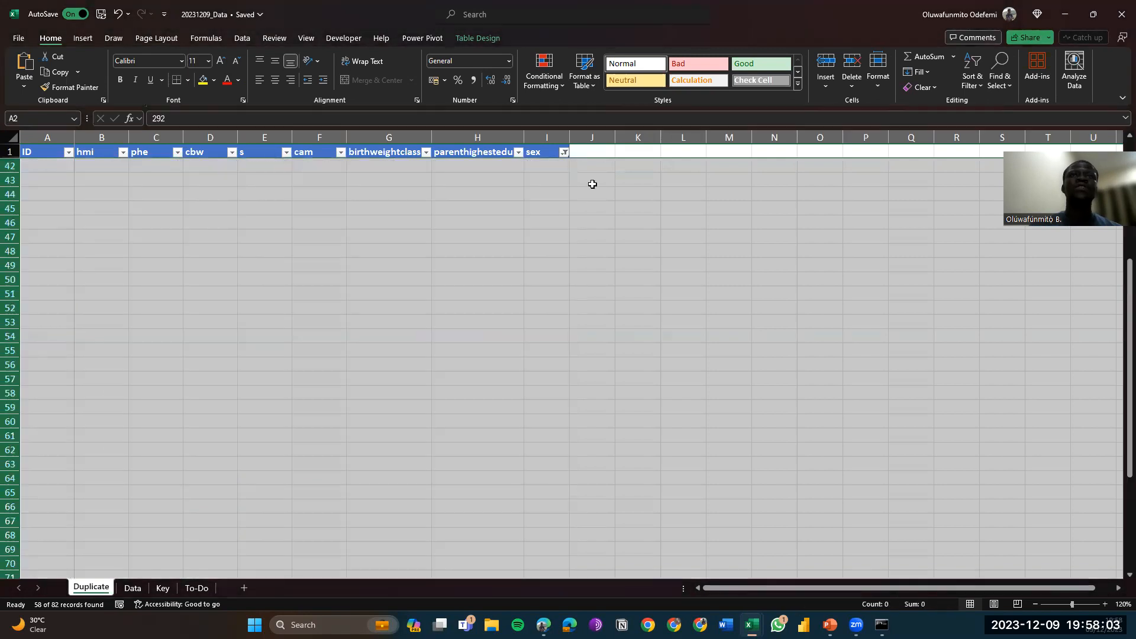
Reset the sex filter to include all remaining values and go back to the first data row
left_click(564, 152)
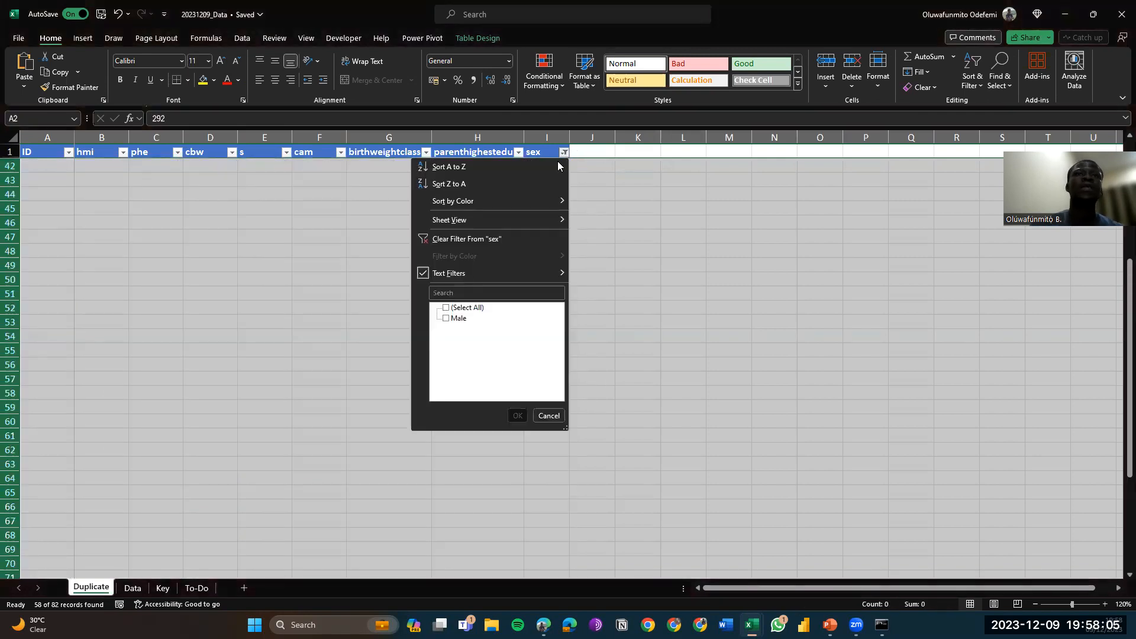
left_click(452, 310)
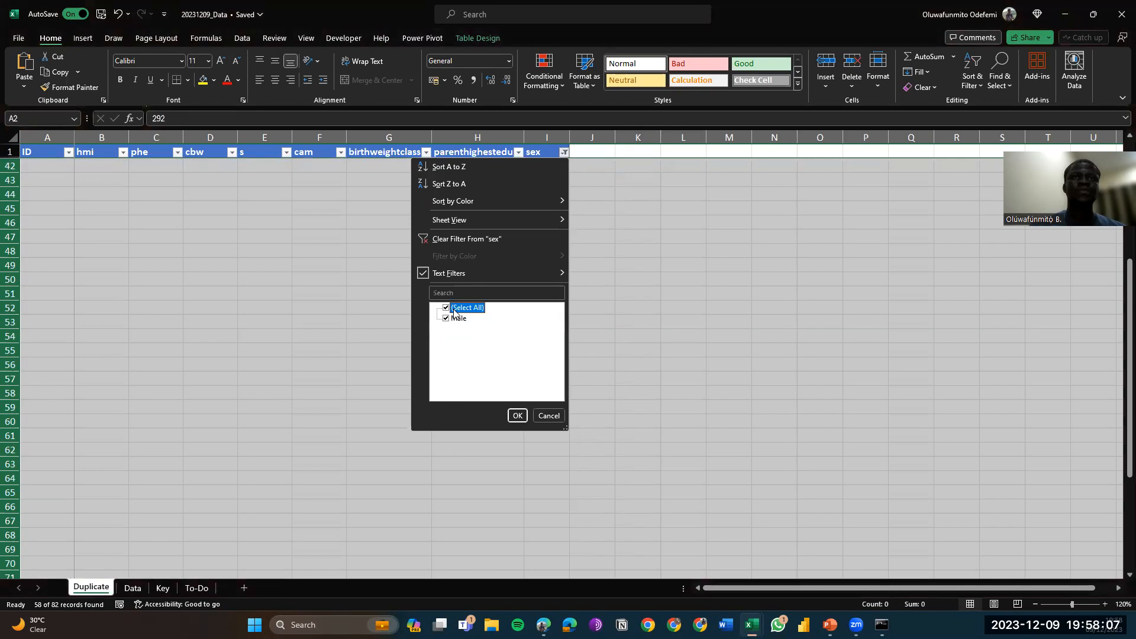
left_click(516, 416)
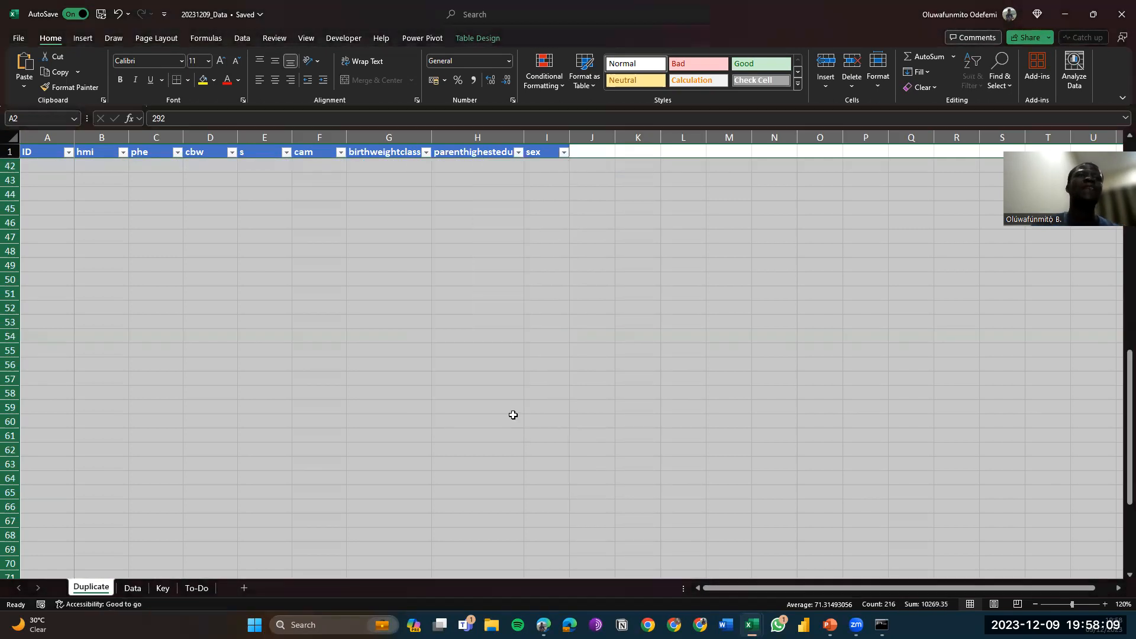
key("Up")
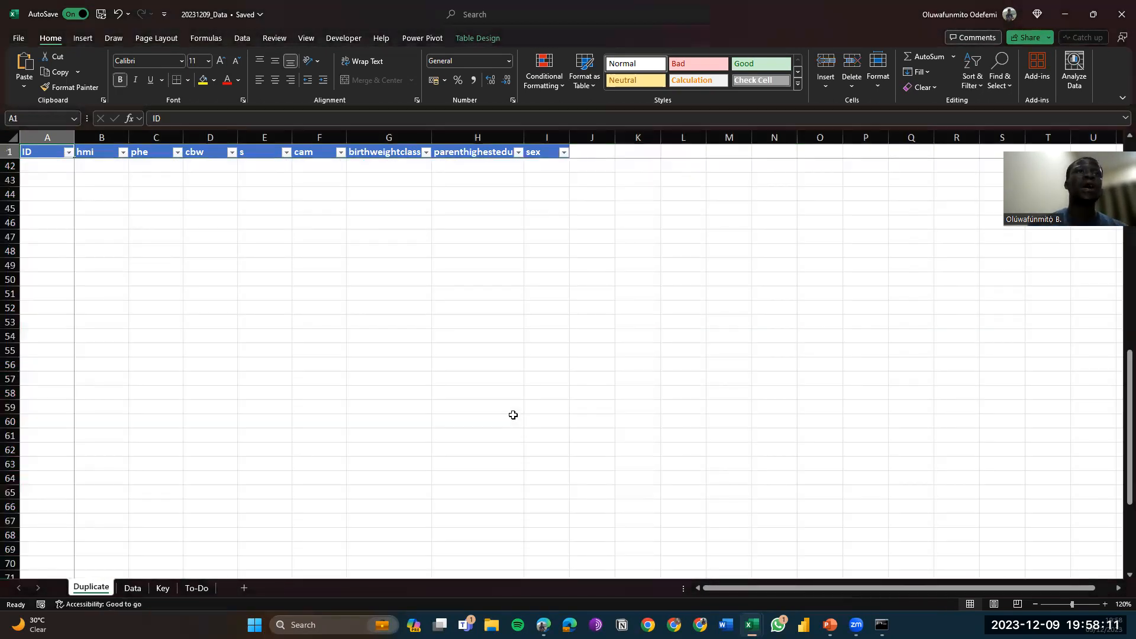
key("Down")
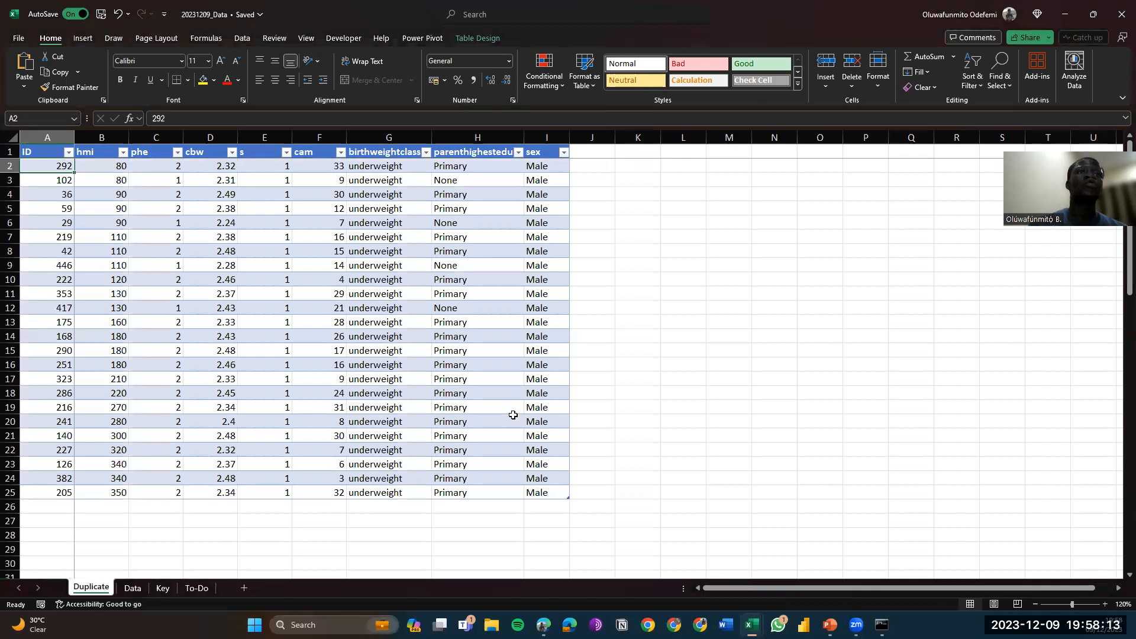
Check the number of remaining records in the Duplicate sheet by selecting the ID column's data and the sex column's data
key("ctrl+shift+Down")
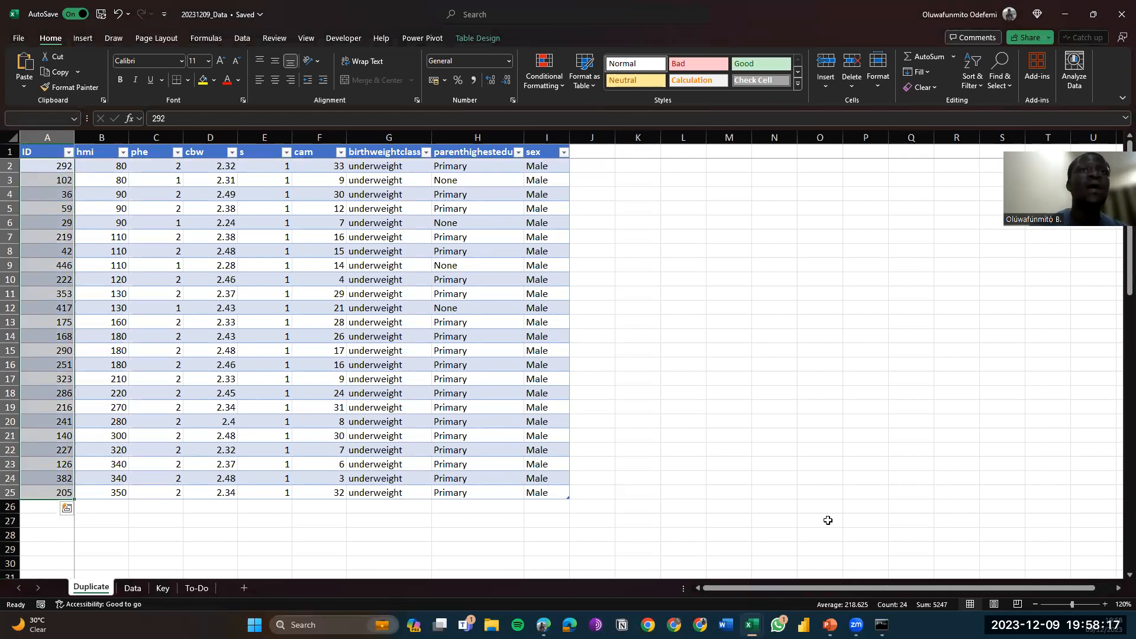
key("Up")
key("Right")
key("Right")
key("Right")
key("Right")
key("Right")
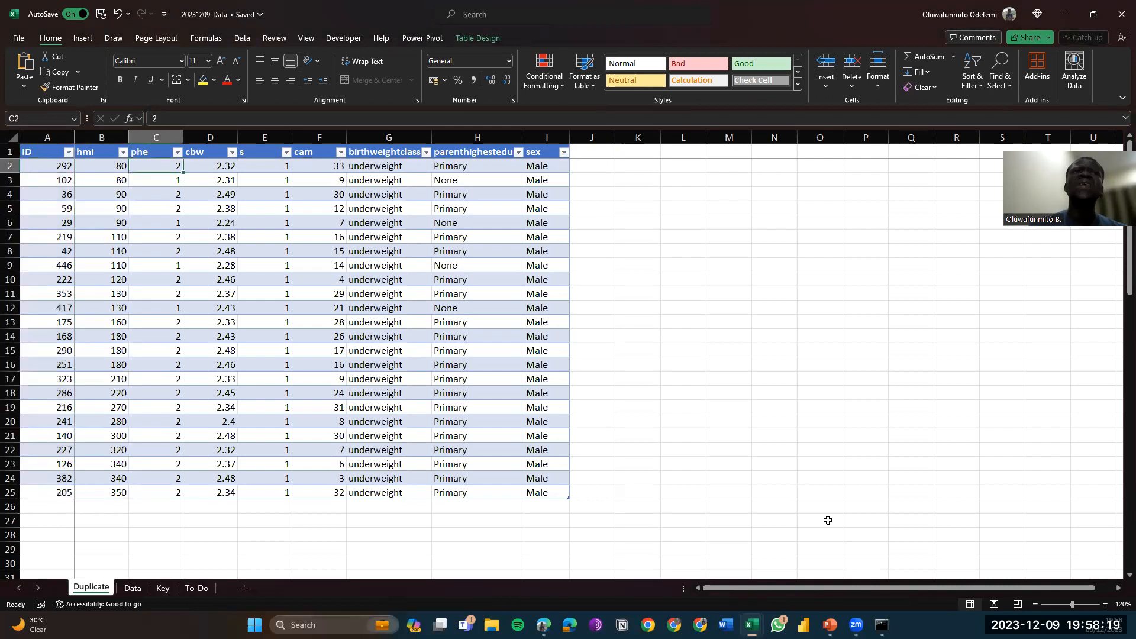
key("Right")
key("Right")
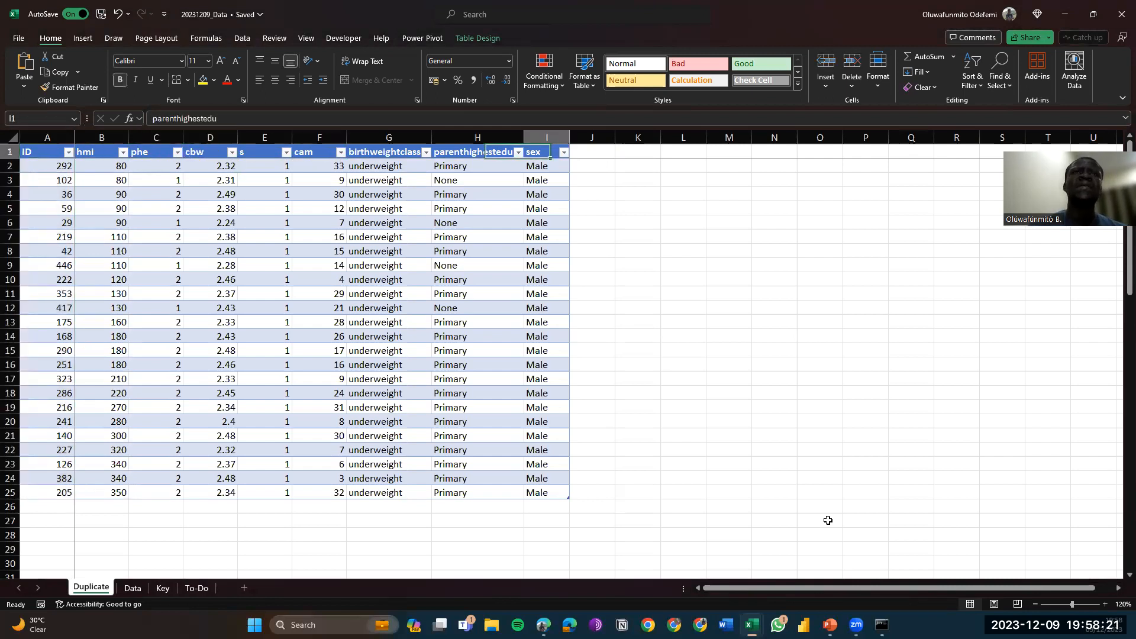
key("Right")
key("Down")
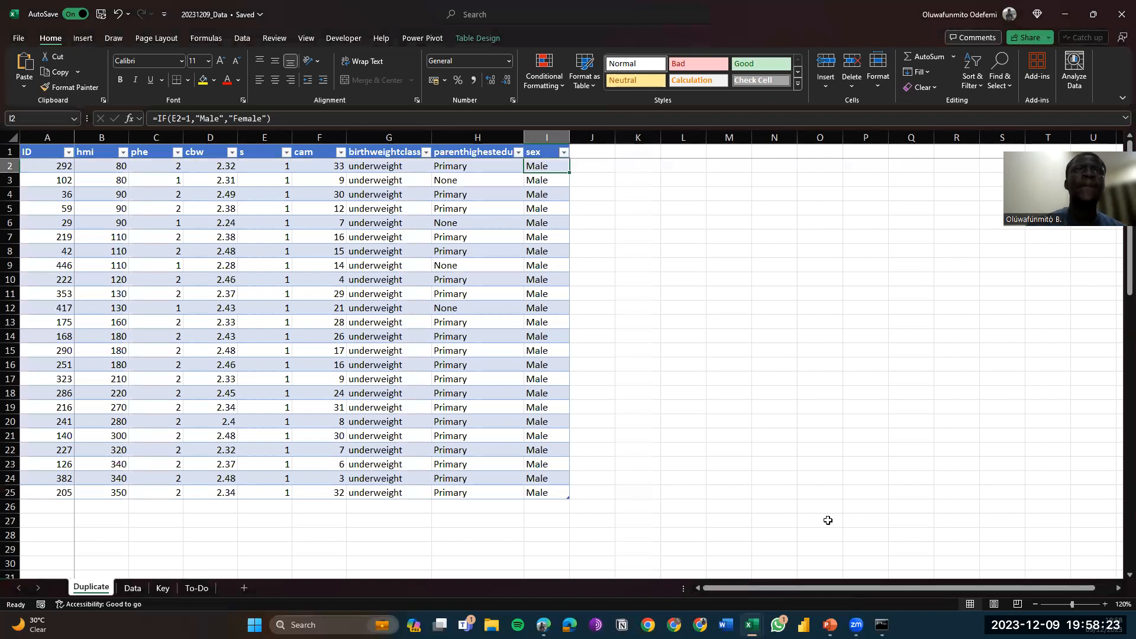
key("ctrl+shift+Down")
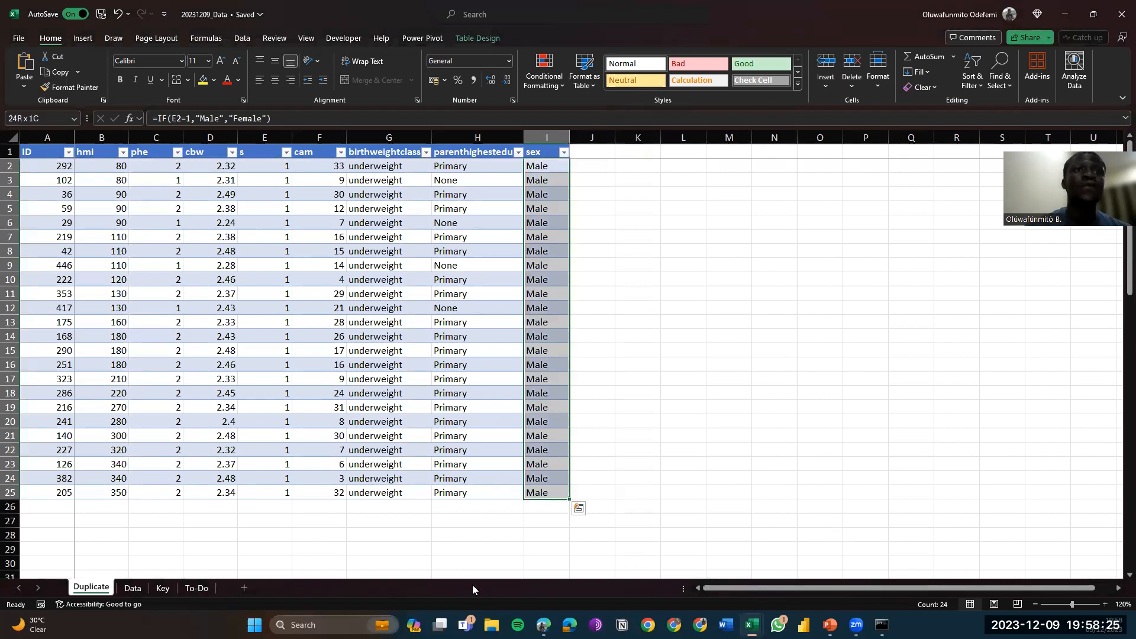
left_click(306, 438)
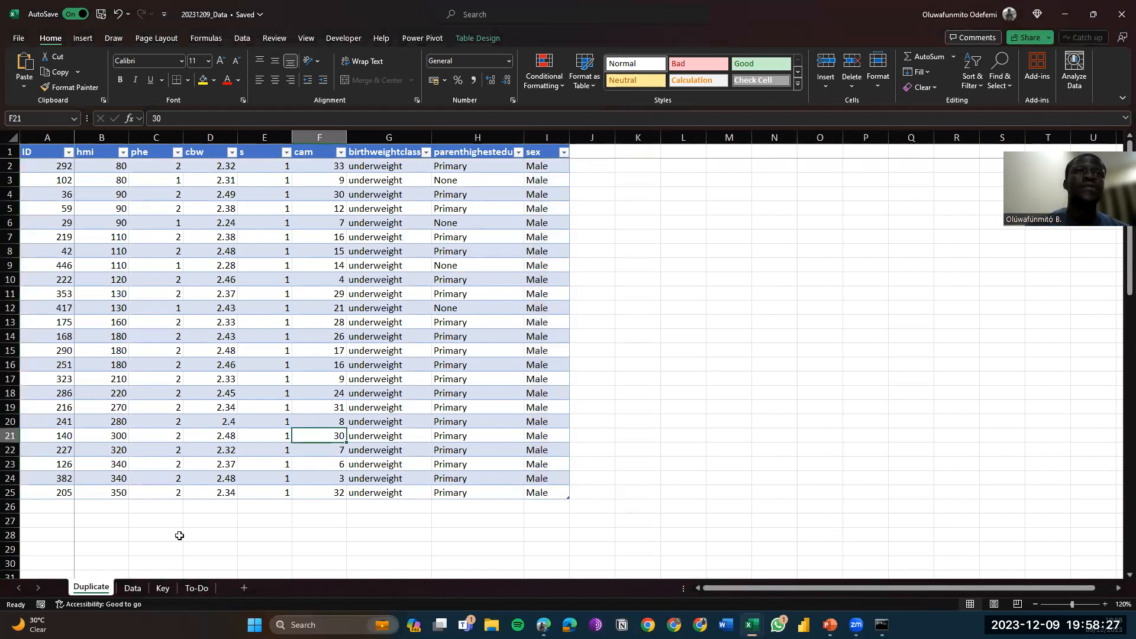
Filter the sex column of the Data sheet to show only Male records
left_click(128, 591)
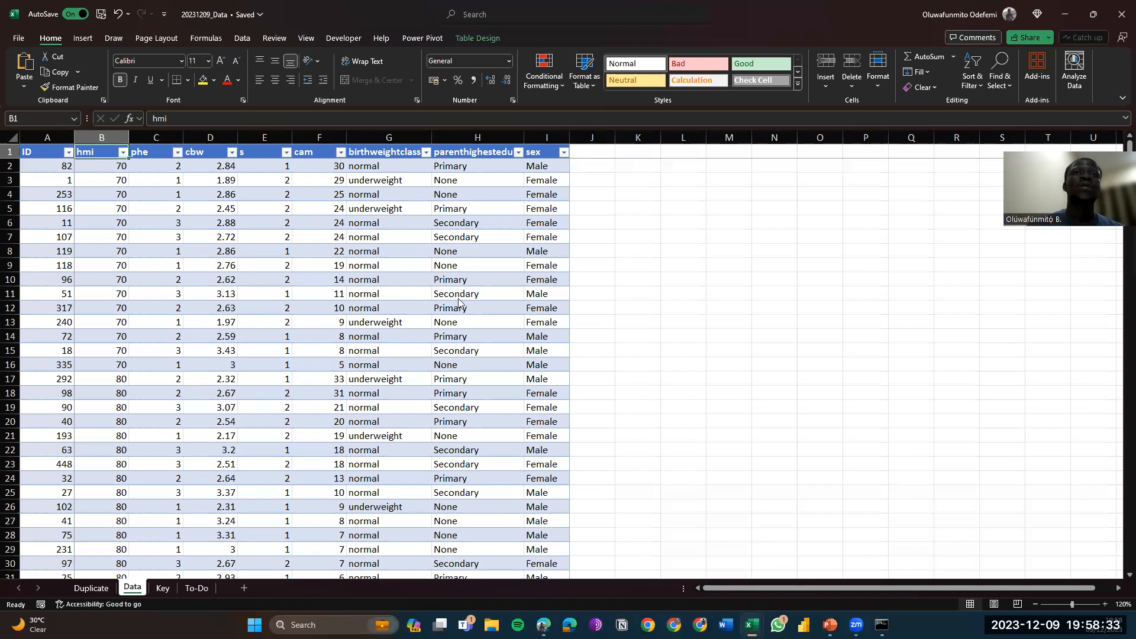
left_click(564, 152)
left_click(462, 318)
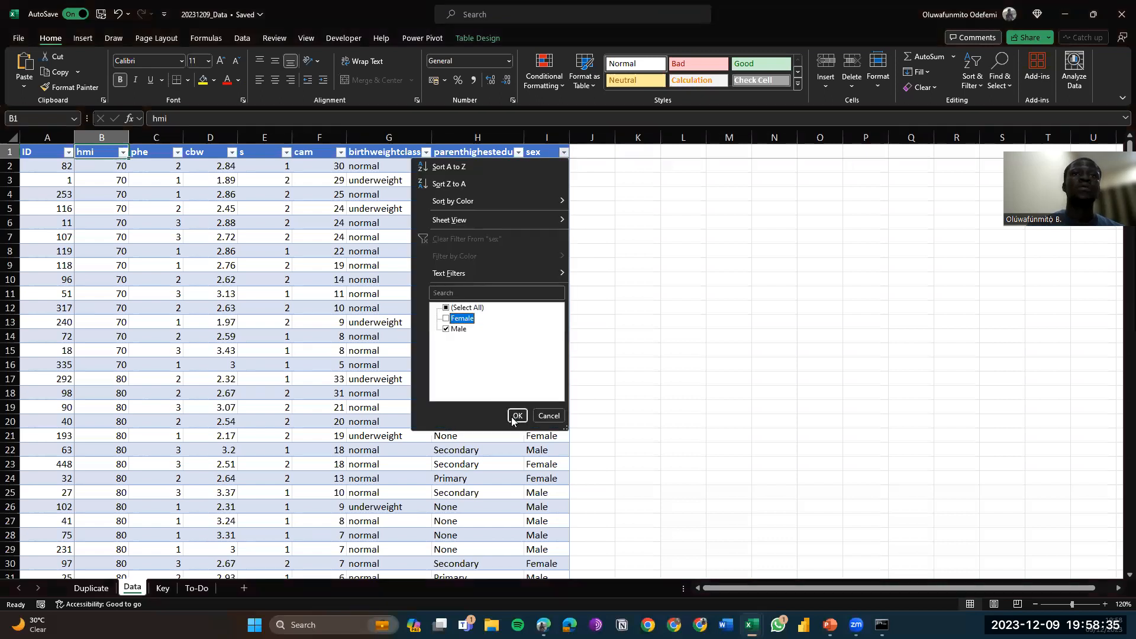
left_click(514, 416)
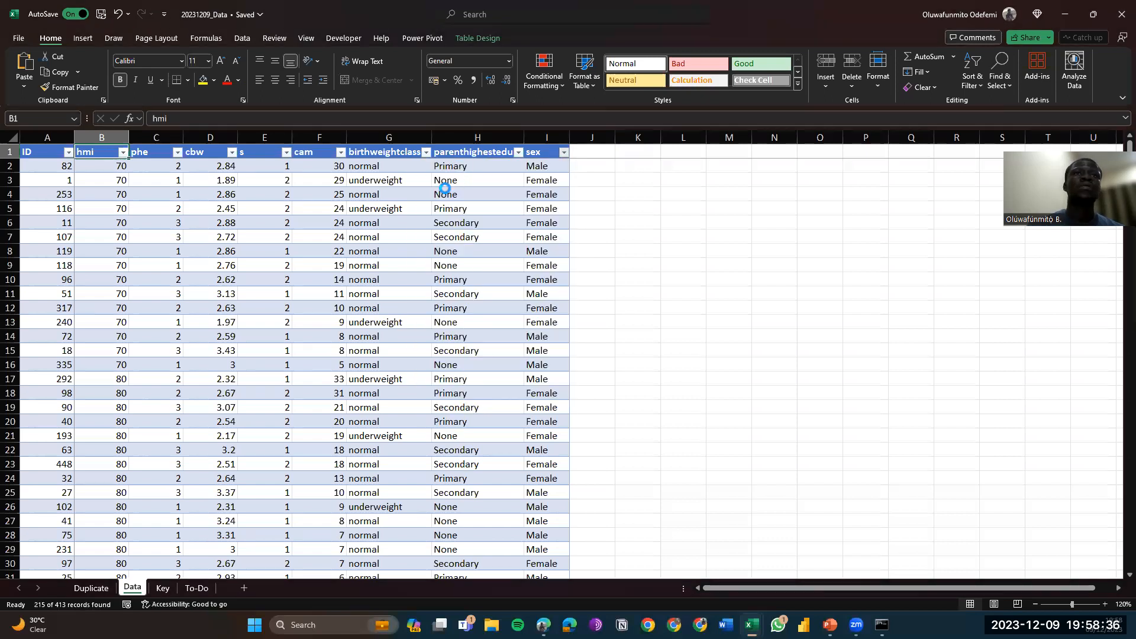
Filter the Data sheet's birthweightclass column to underweight only, excluding normal
left_click(426, 153)
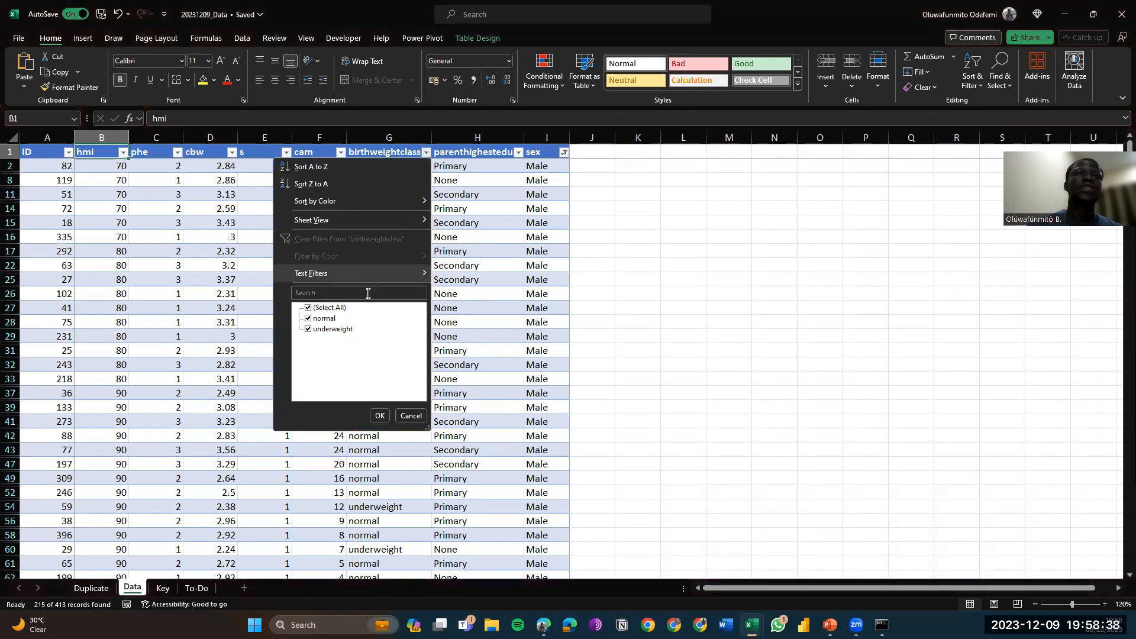
left_click(329, 319)
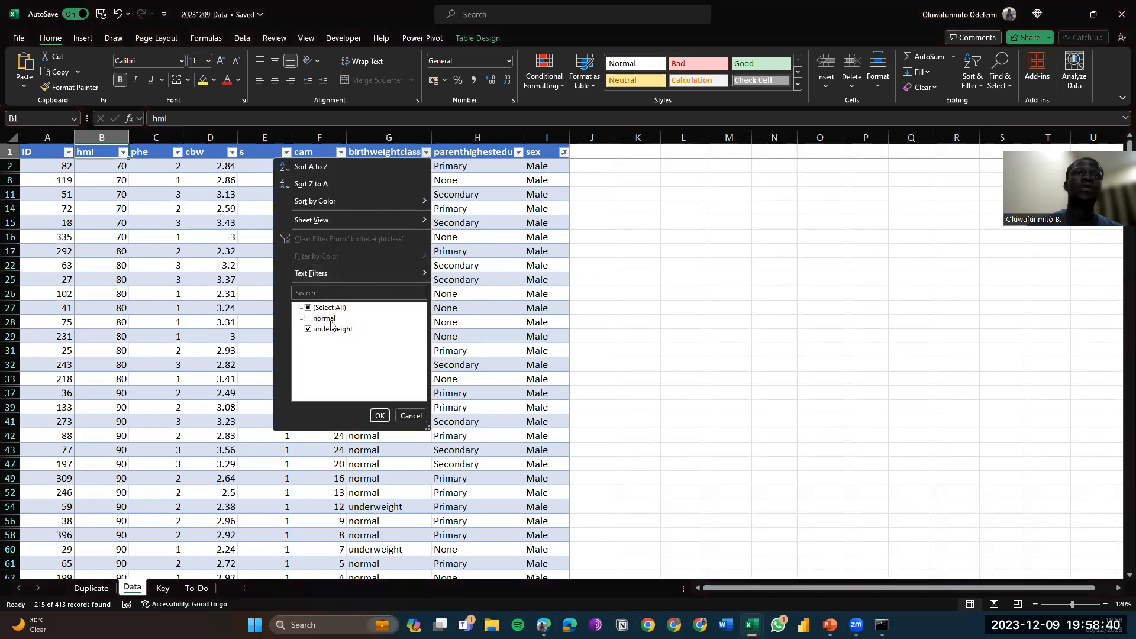
left_click(373, 420)
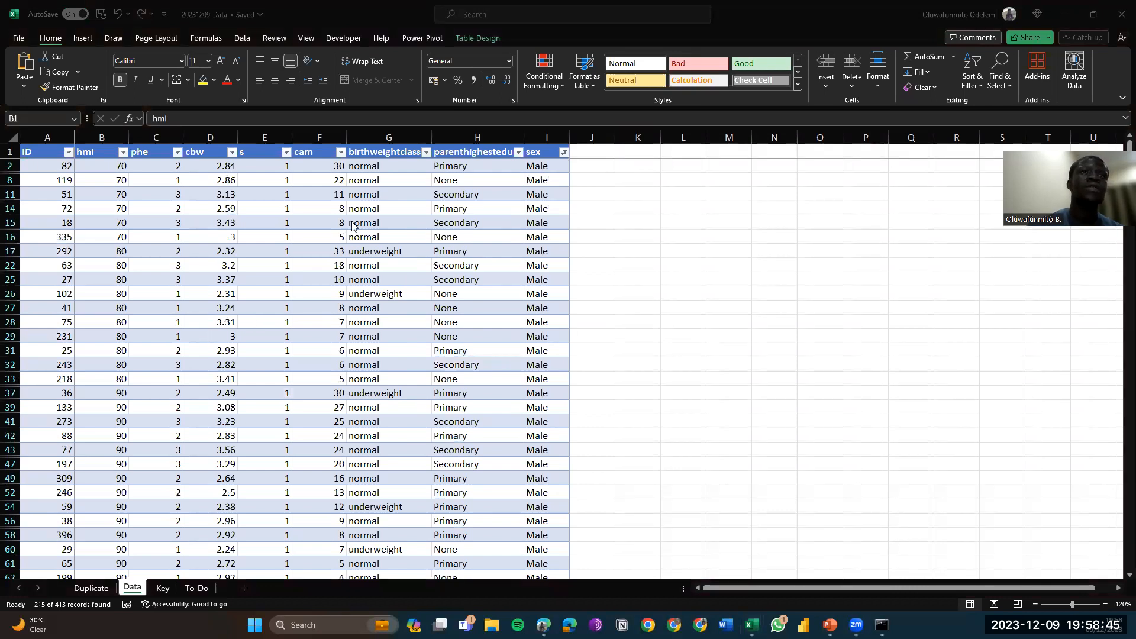
left_click(425, 152)
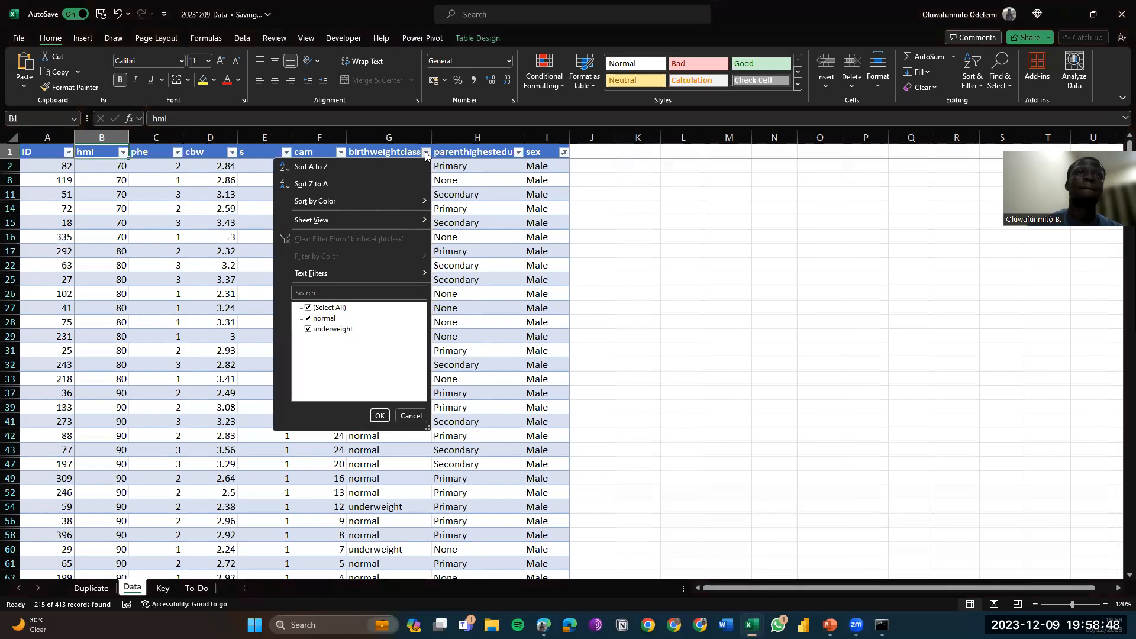
left_click(316, 319)
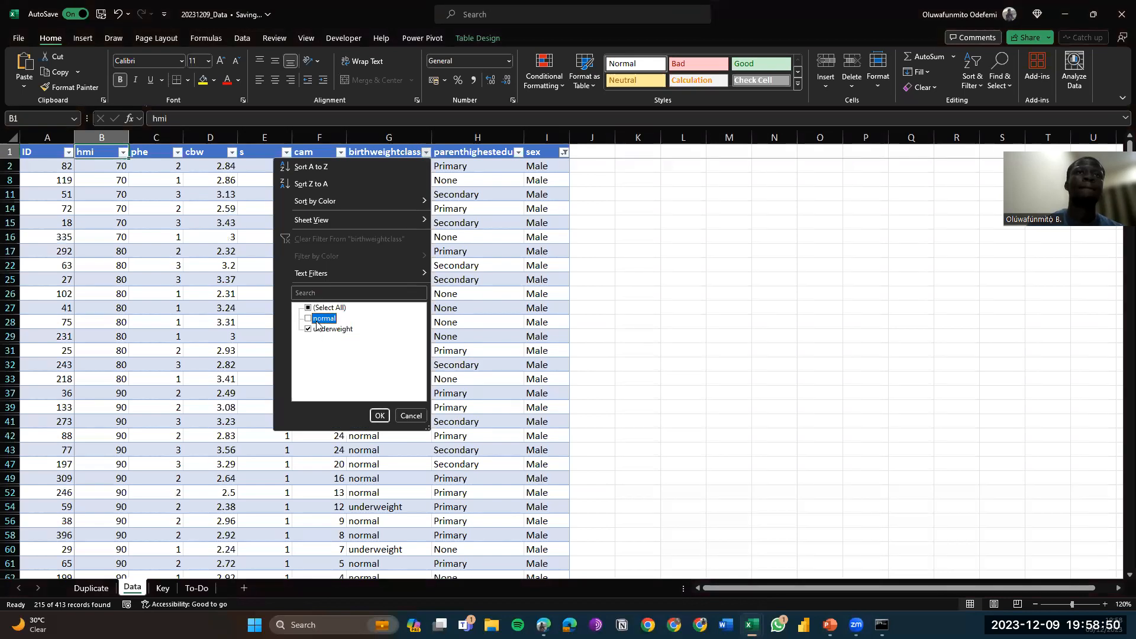
left_click(379, 416)
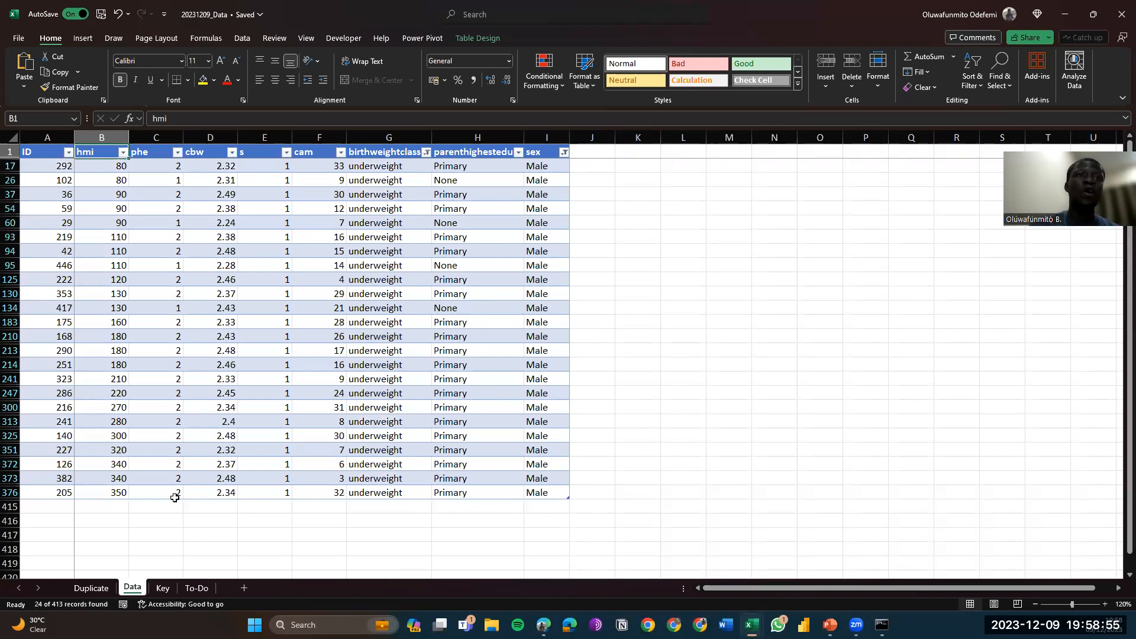
Count the sex column's records in the Duplicate sheet to compare them with the filtered Data sheet
left_click(86, 588)
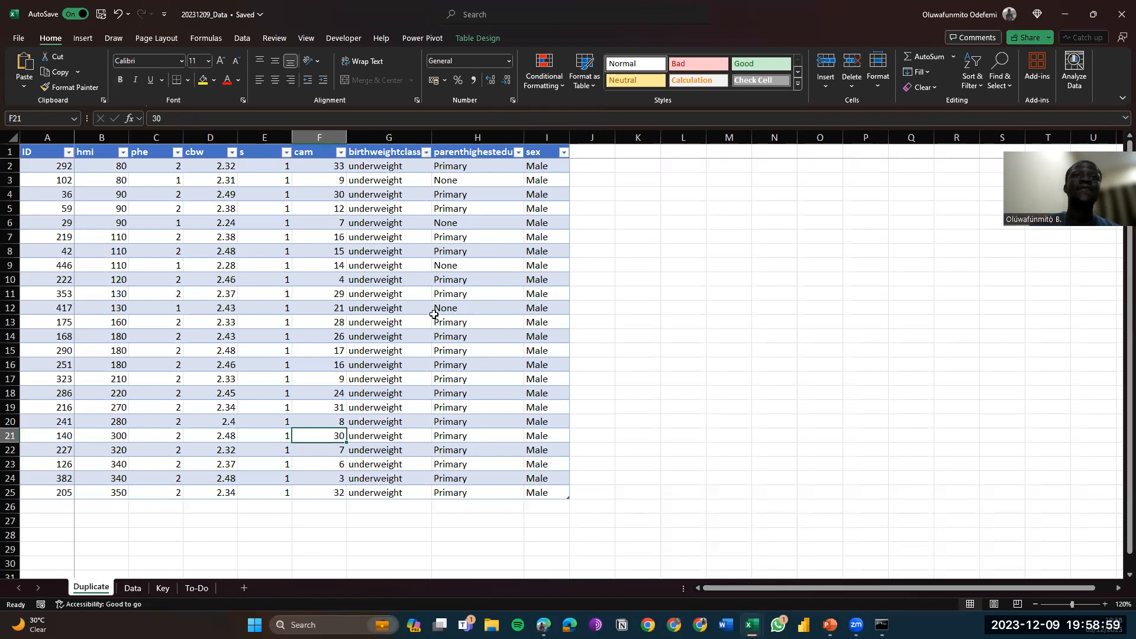
left_click(542, 164)
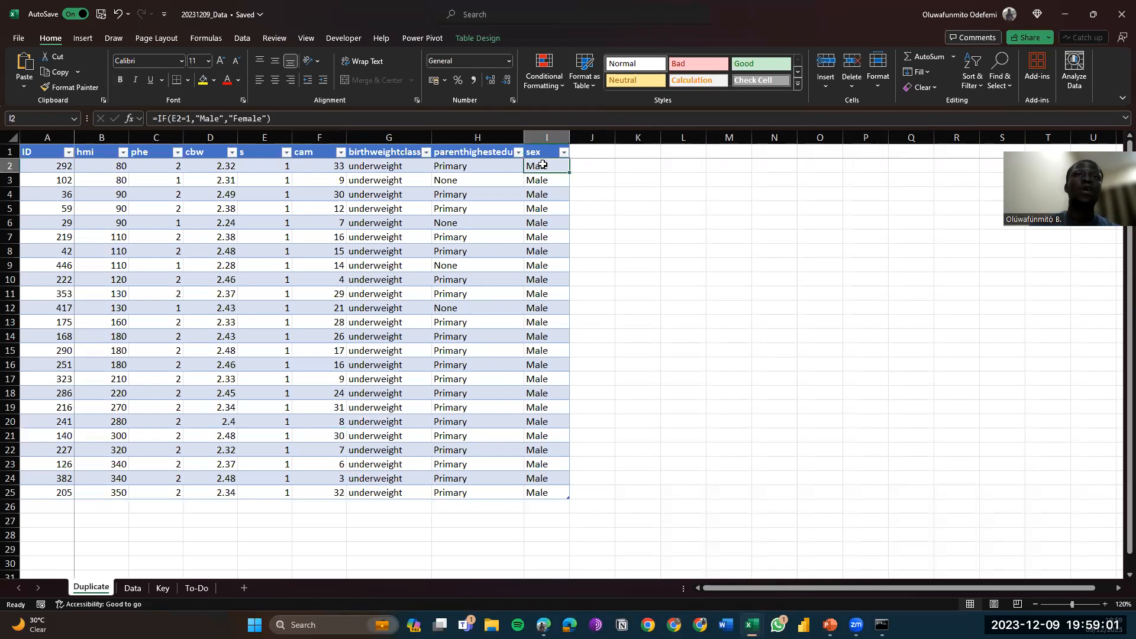
key("ctrl+shift+Down")
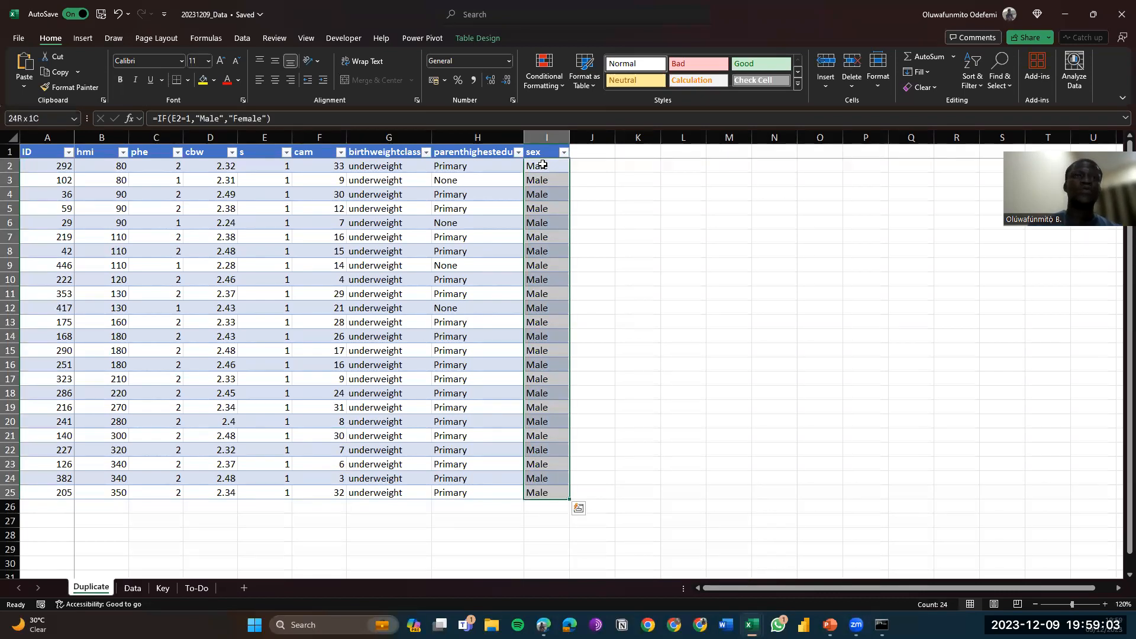
left_click(139, 588)
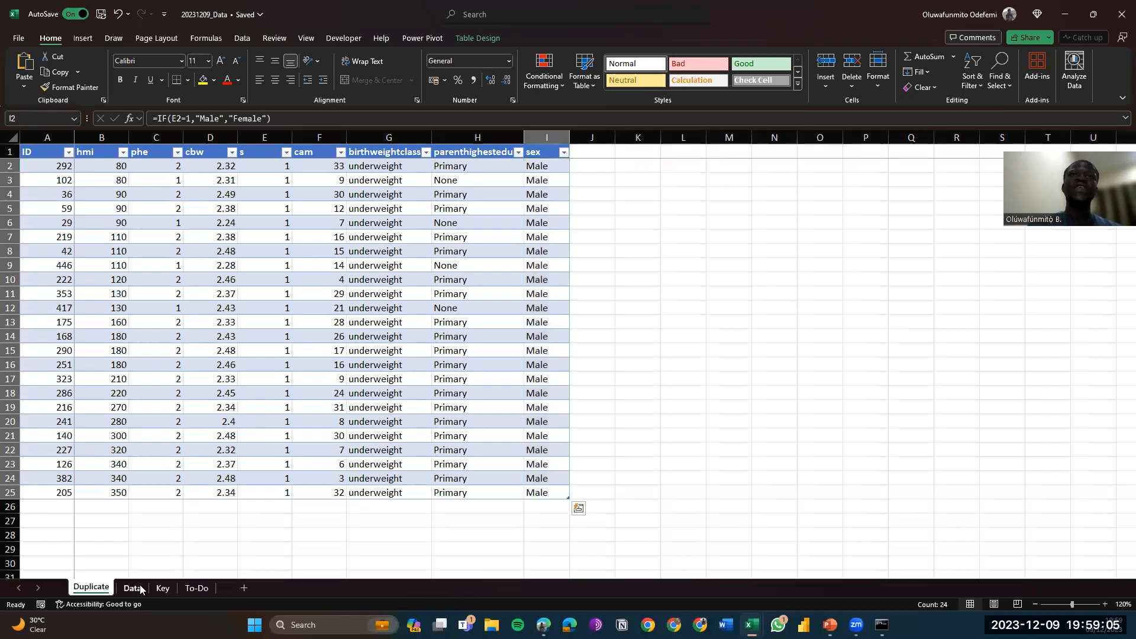
Restore all records in the Data sheet by including normal in the birthweightclass filter and selecting all values in the sex filter
left_click(426, 152)
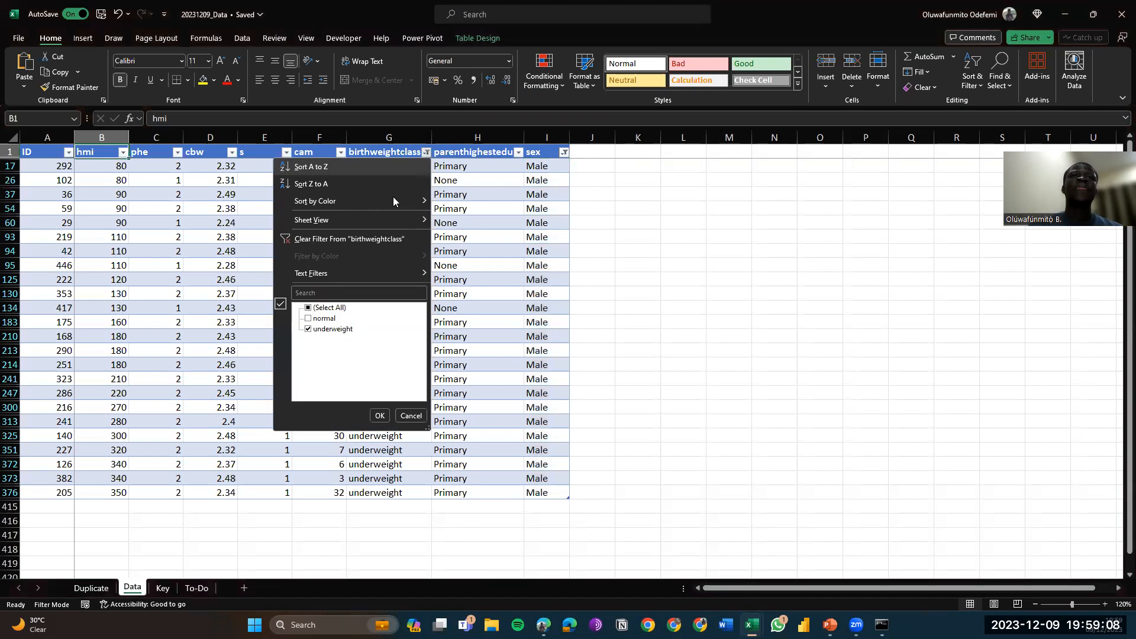
left_click(314, 318)
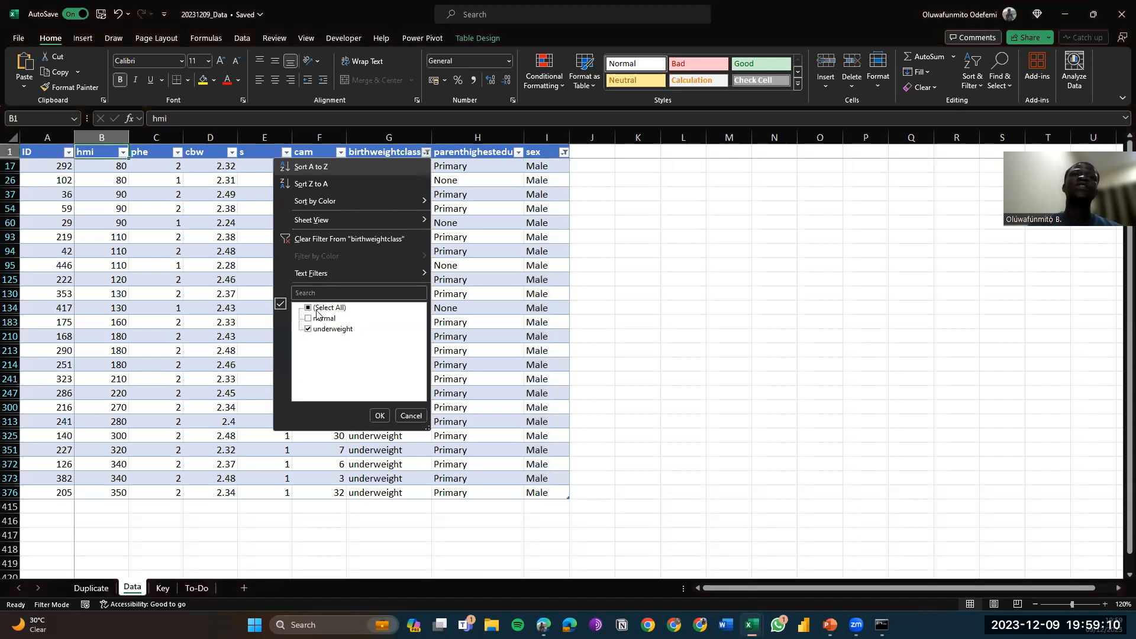
left_click(380, 415)
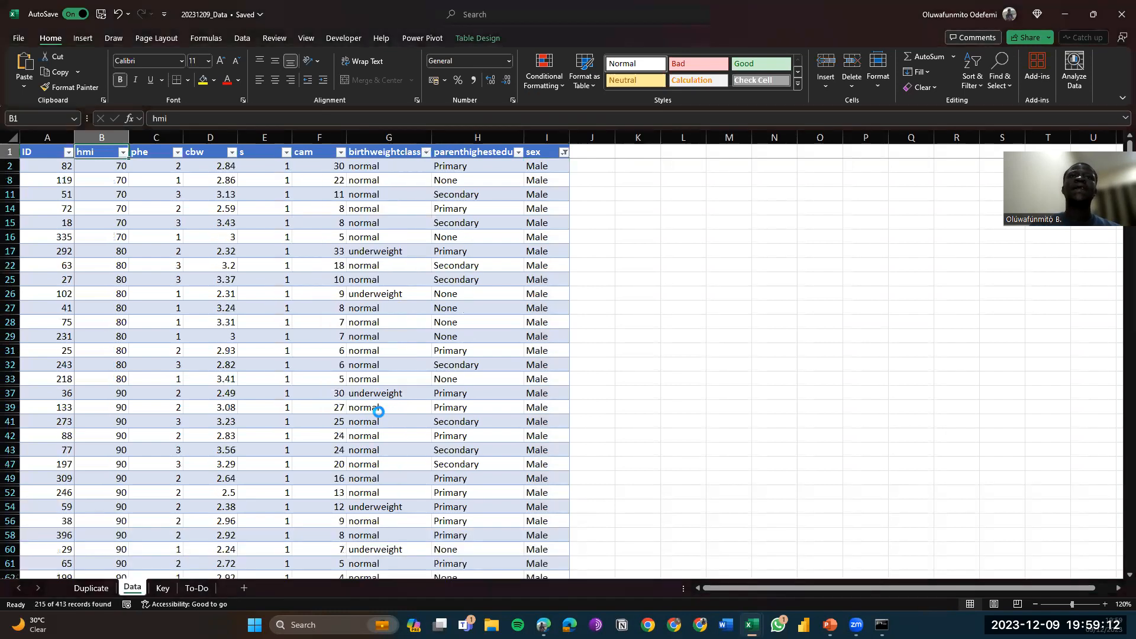
left_click(564, 152)
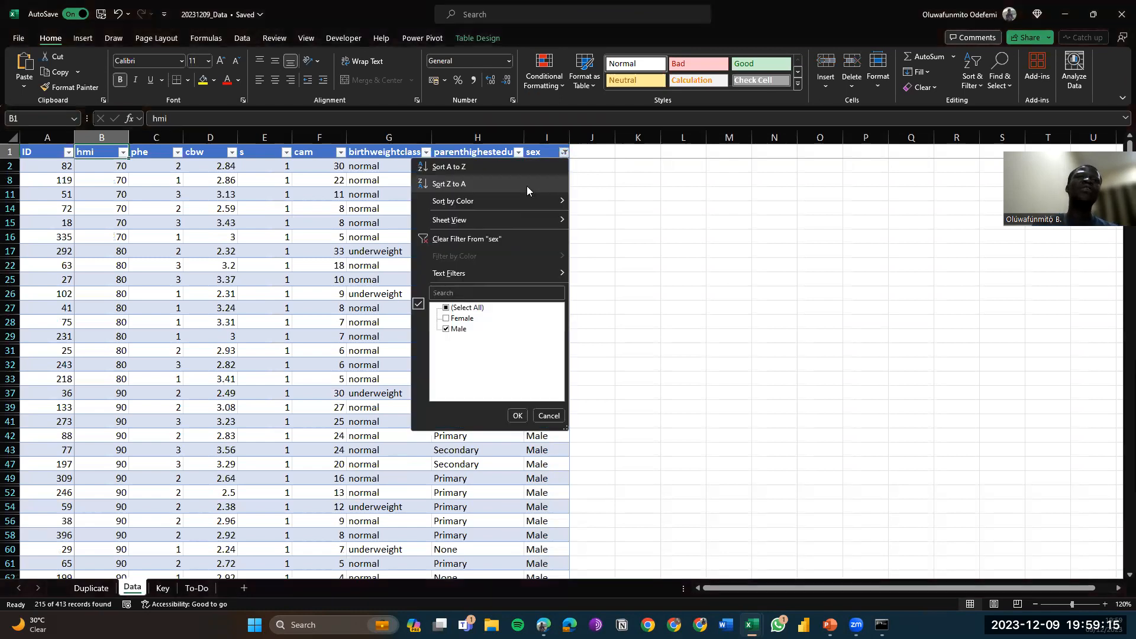
left_click(464, 308)
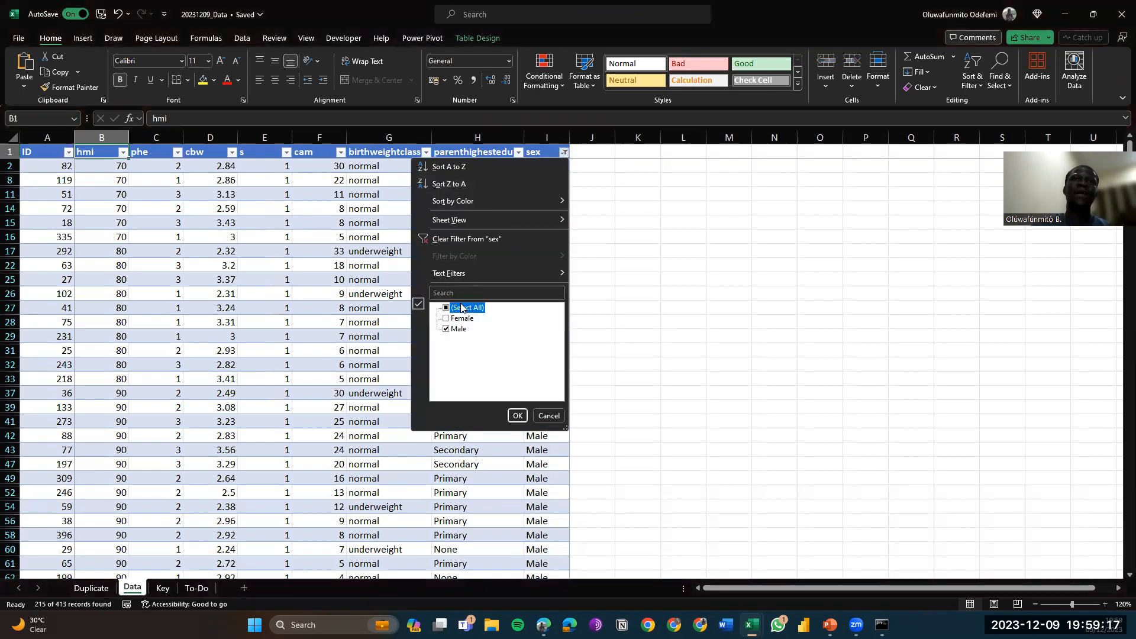
left_click(519, 417)
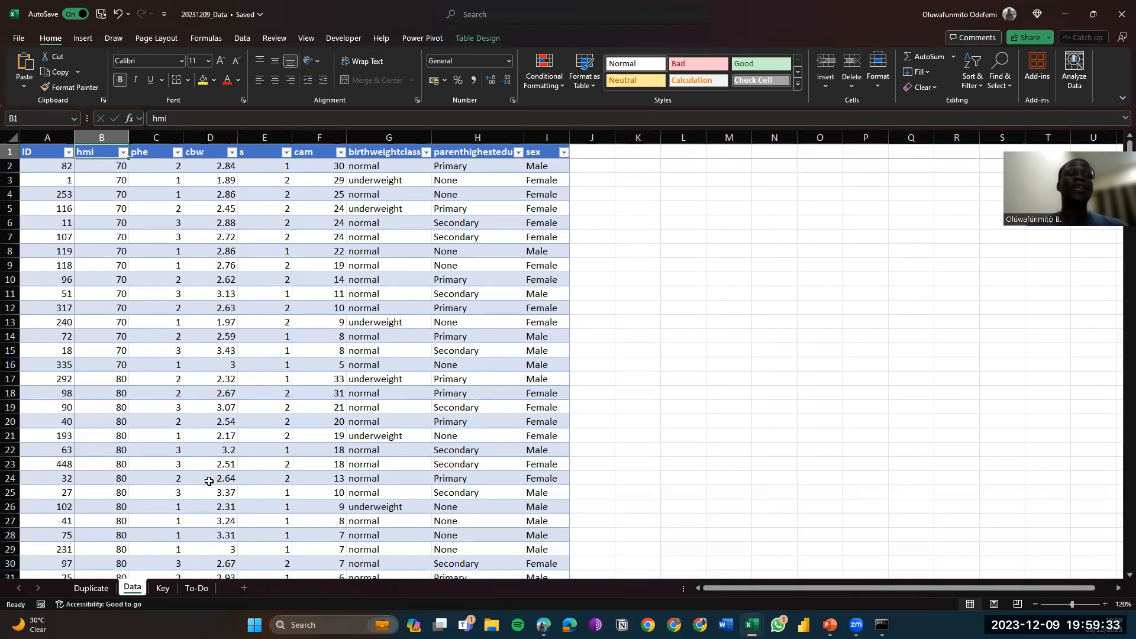
Rename the table on the Duplicate sheet as UnderweightMales
left_click(81, 589)
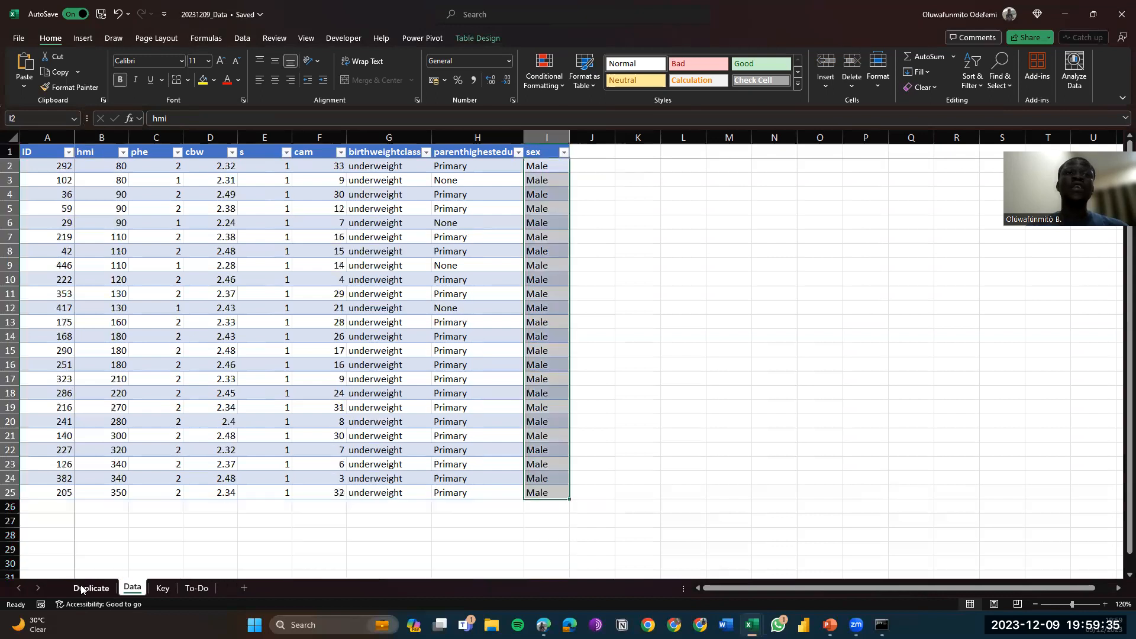
left_click(259, 406)
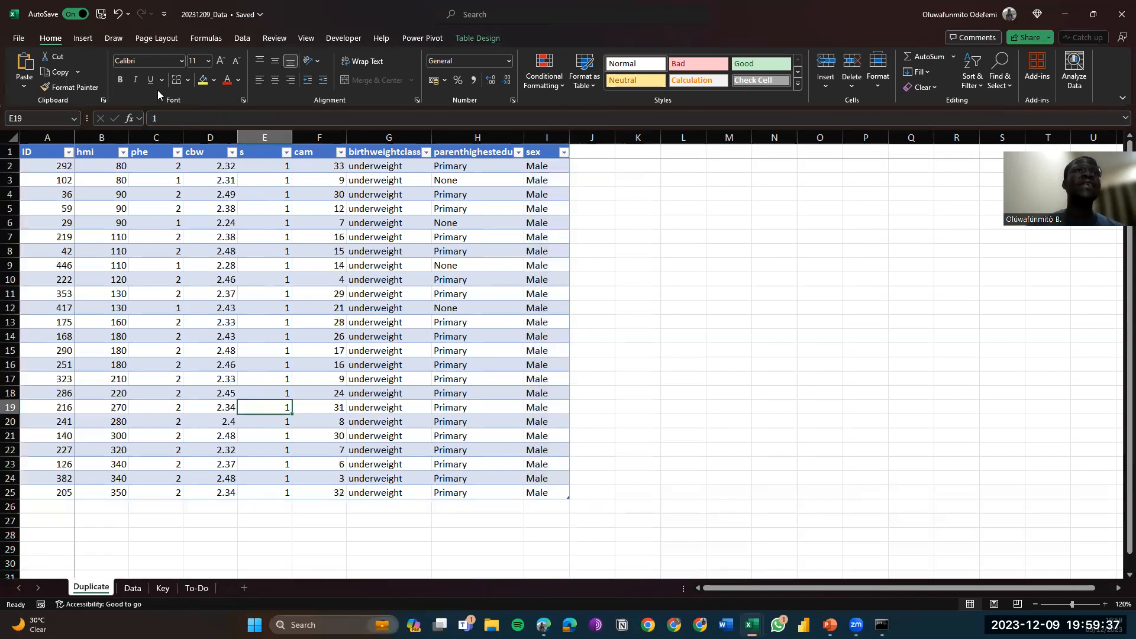
left_click(465, 44)
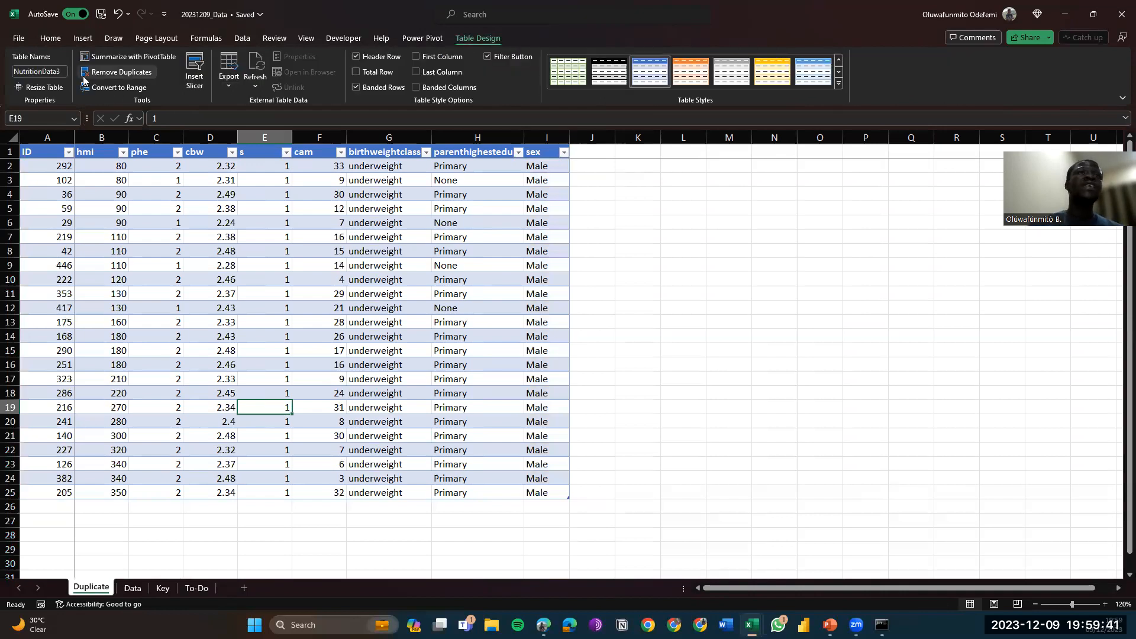
left_click(62, 71)
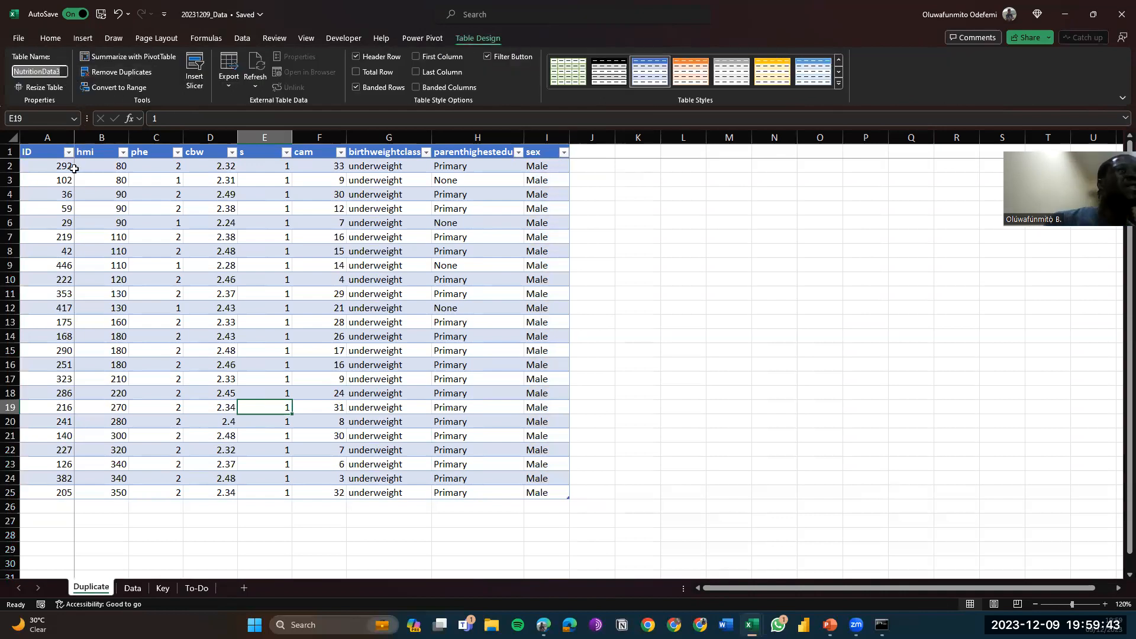
key("Right")
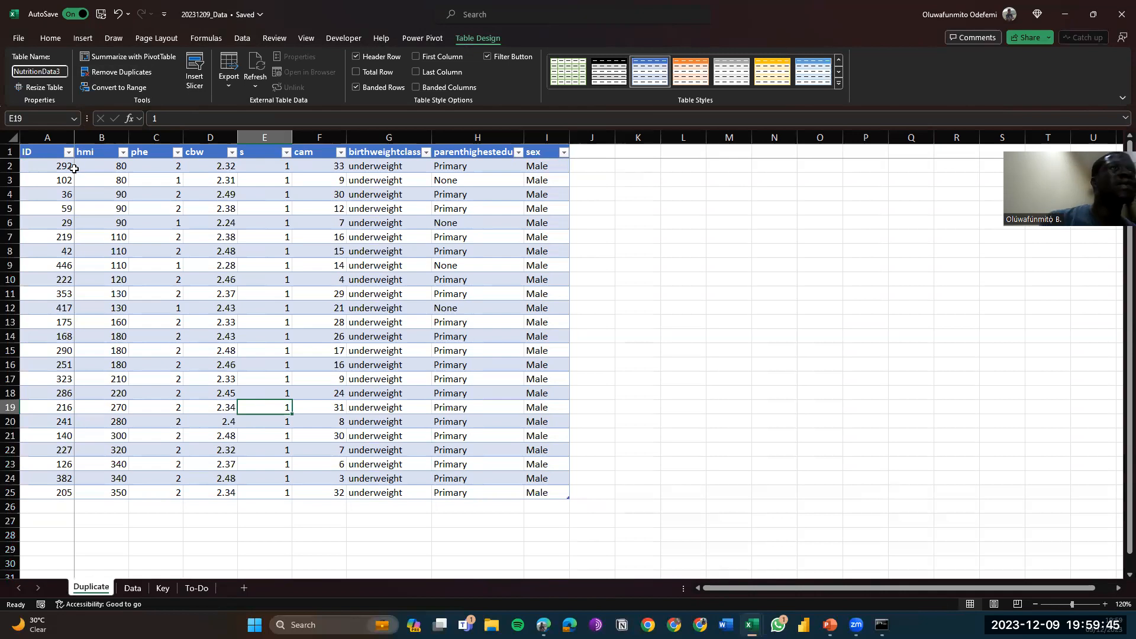
key("BackSpace")
key("BackSpace")
key("BackSpace")
key("BackSpace")
key("BackSpace")
key("BackSpace")
key("BackSpace")
key("BackSpace")
key("BackSpace")
key("BackSpace")
key("BackSpace")
key("BackSpace")
key("BackSpace")
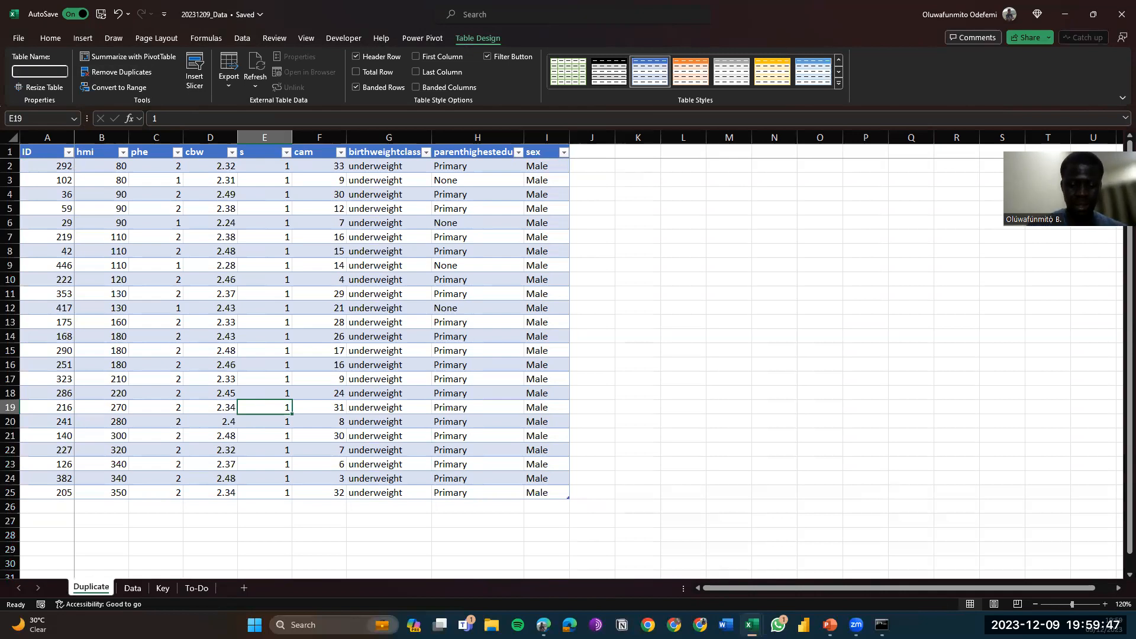
type("UnderweightMal")
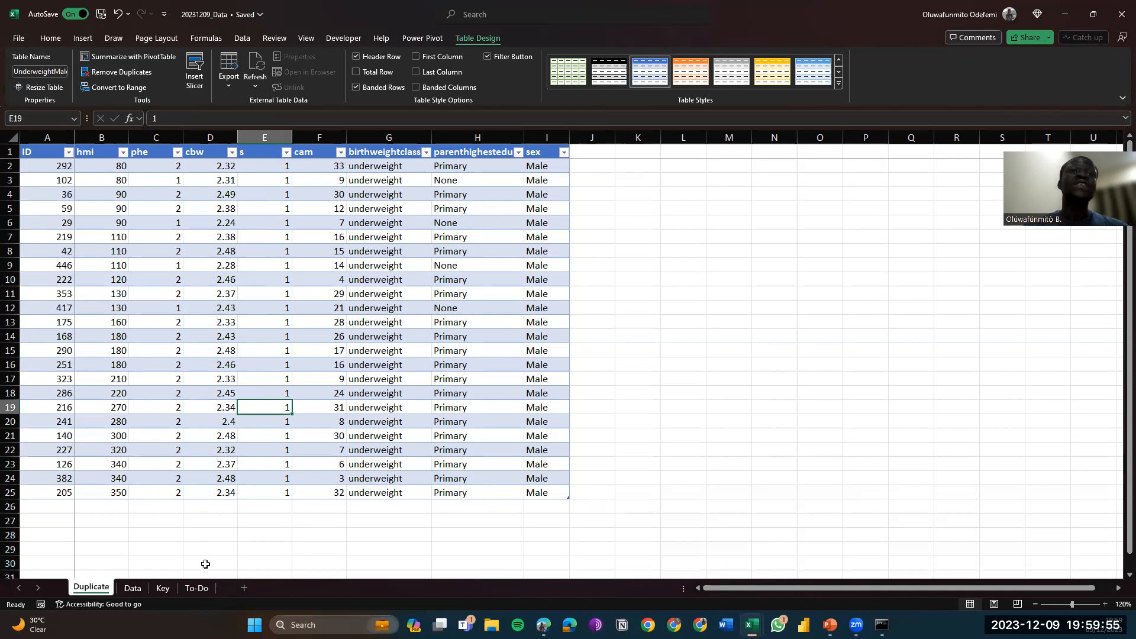
Highlight rows 6 and 7 of the To-Do sheet in yellow to mark the duplicate-and-filter and table conversion tasks as done
left_click(190, 587)
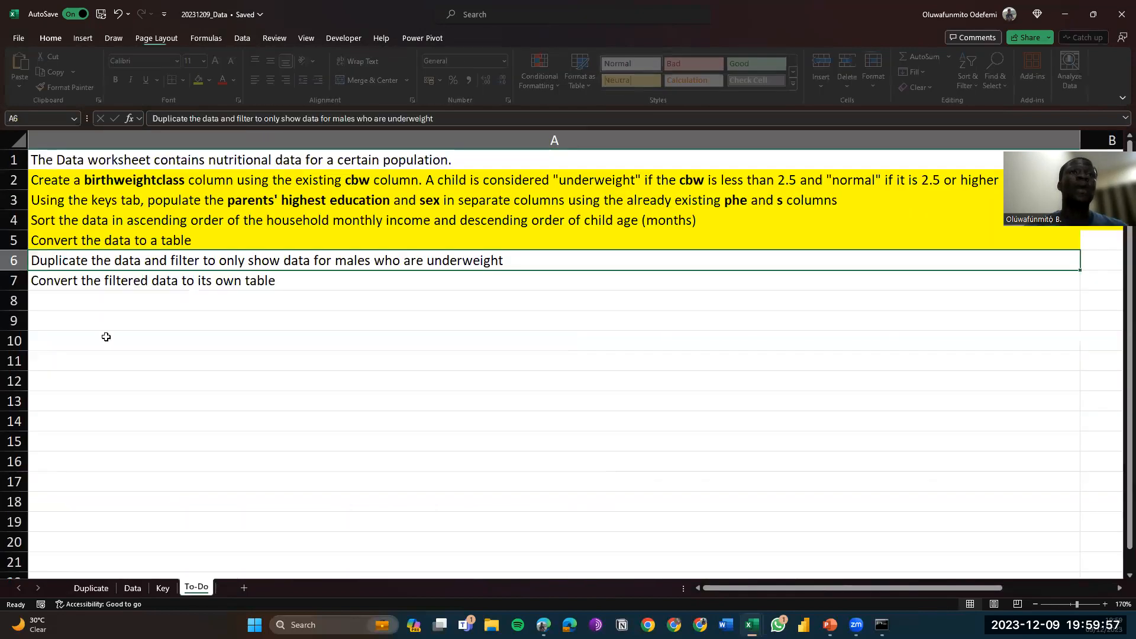
left_click(60, 286)
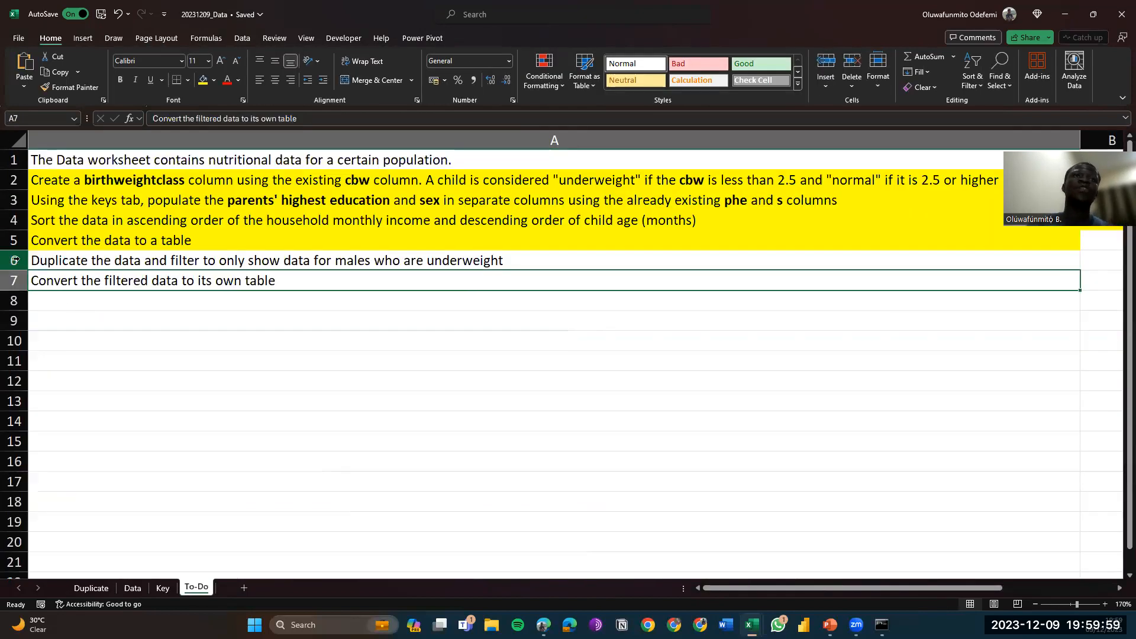
left_click_drag(17, 260, 17, 278)
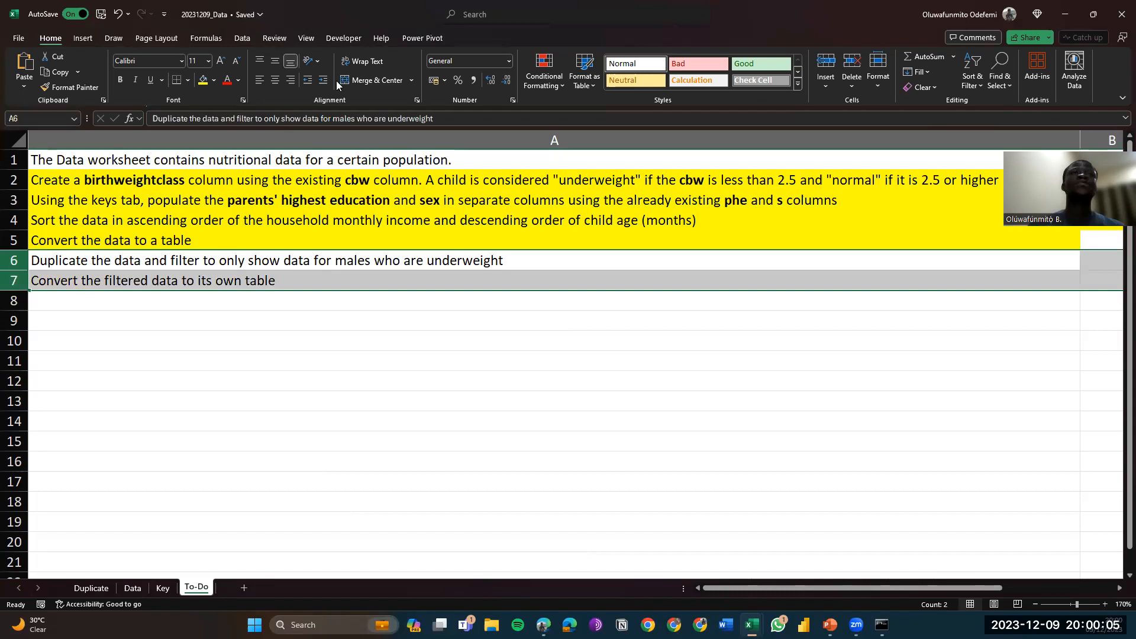
left_click(203, 79)
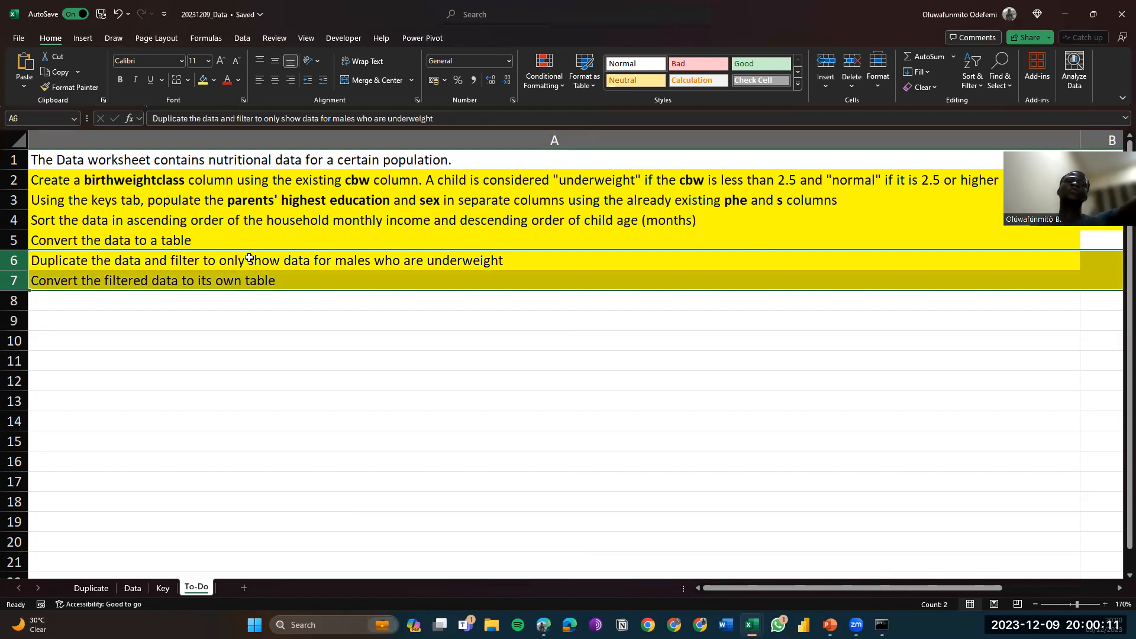
left_click(271, 282)
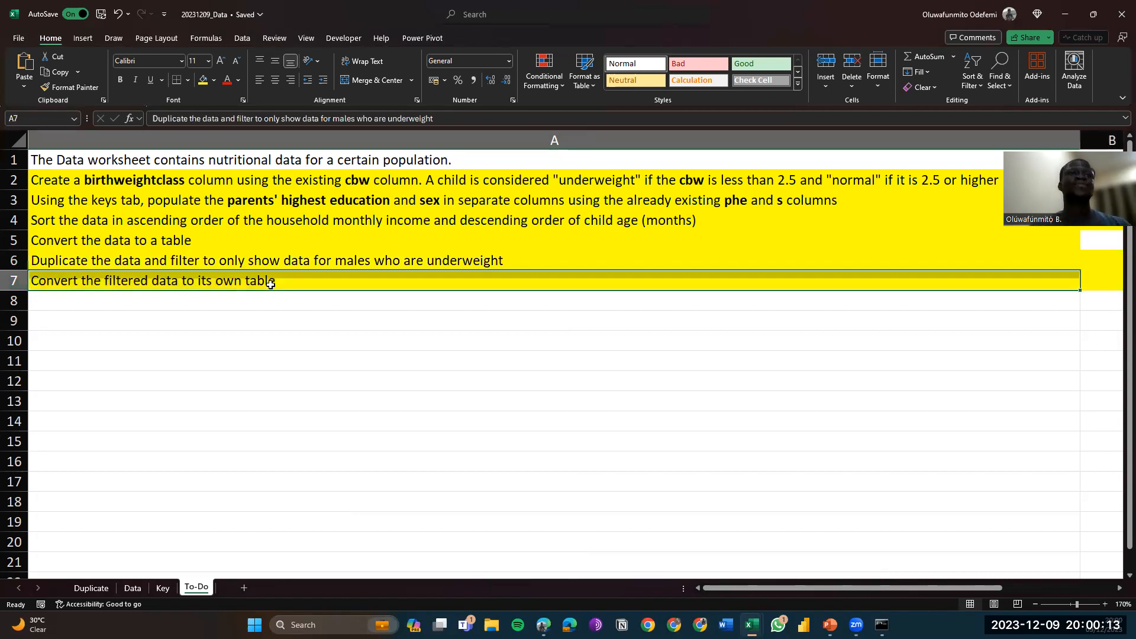
left_click(182, 376)
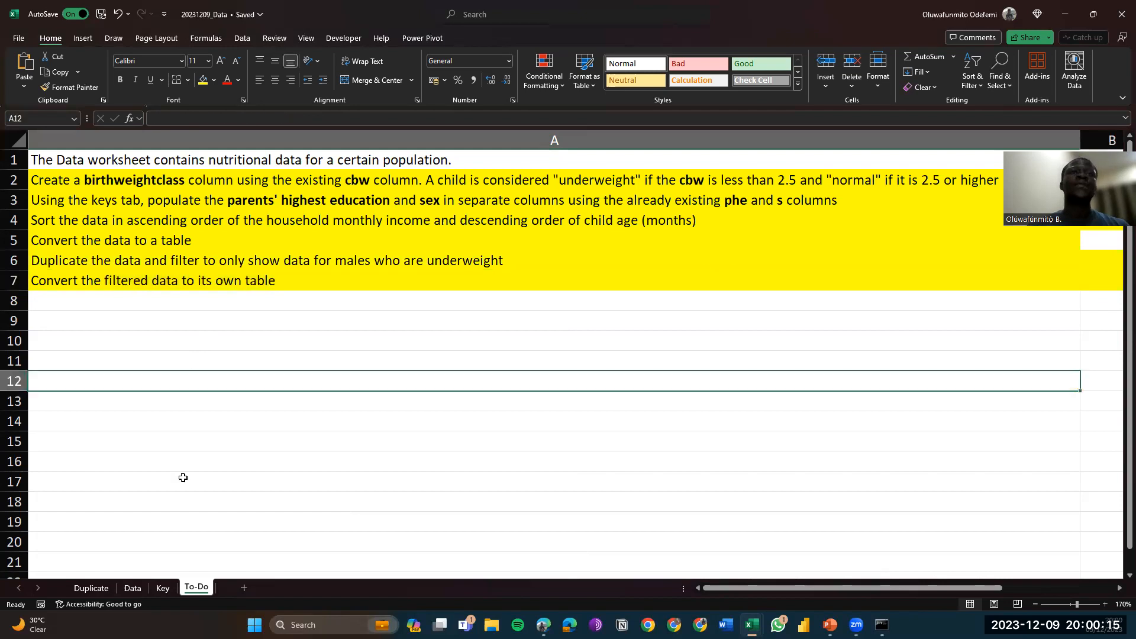
Check the full name given to the underweight males table on the Duplicate sheet
left_click(93, 588)
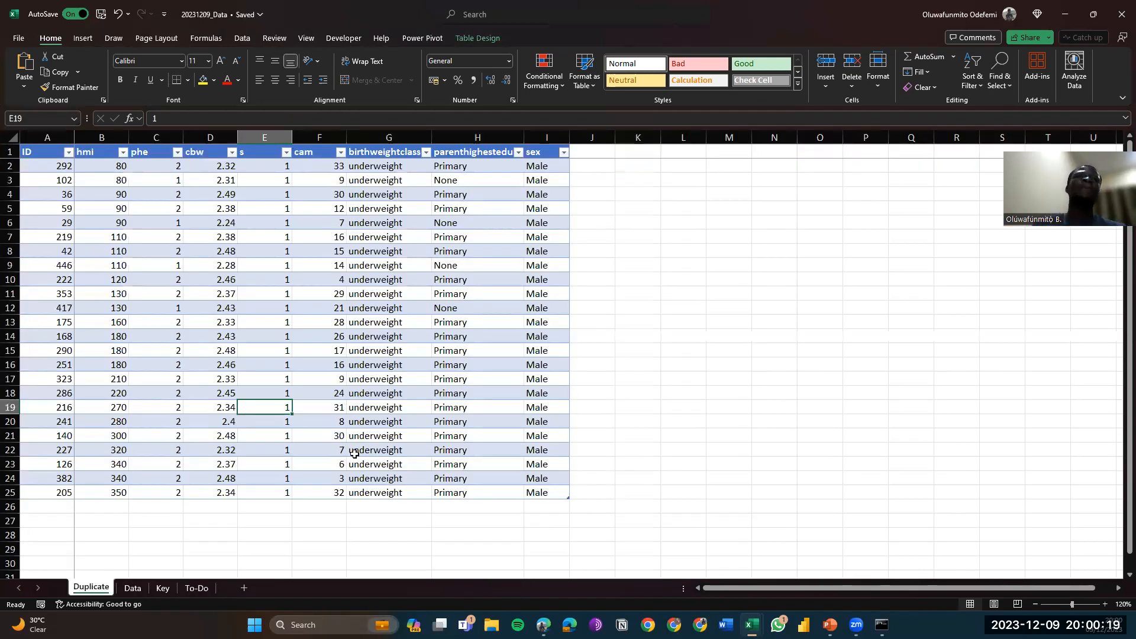
key("Up")
key("Up")
key("Up")
key("Up")
key("Up")
key("Up")
key("Up")
key("Up")
key("Up")
key("Up")
key("Up")
key("Up")
key("Up")
key("Up")
key("Up")
key("Up")
key("Up")
key("Up")
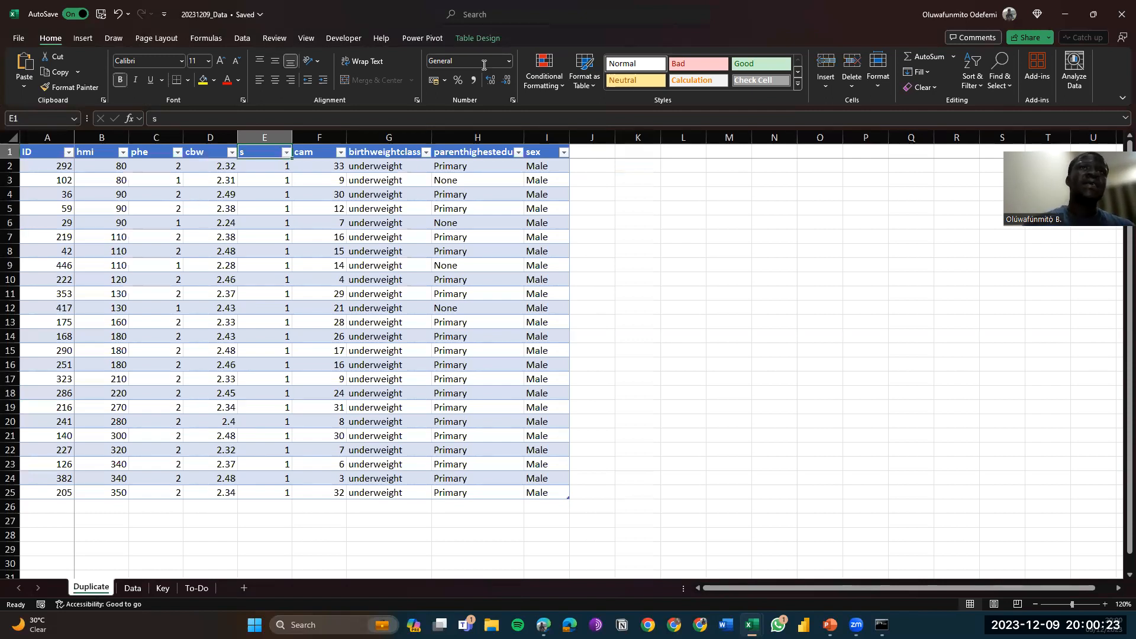
left_click(478, 38)
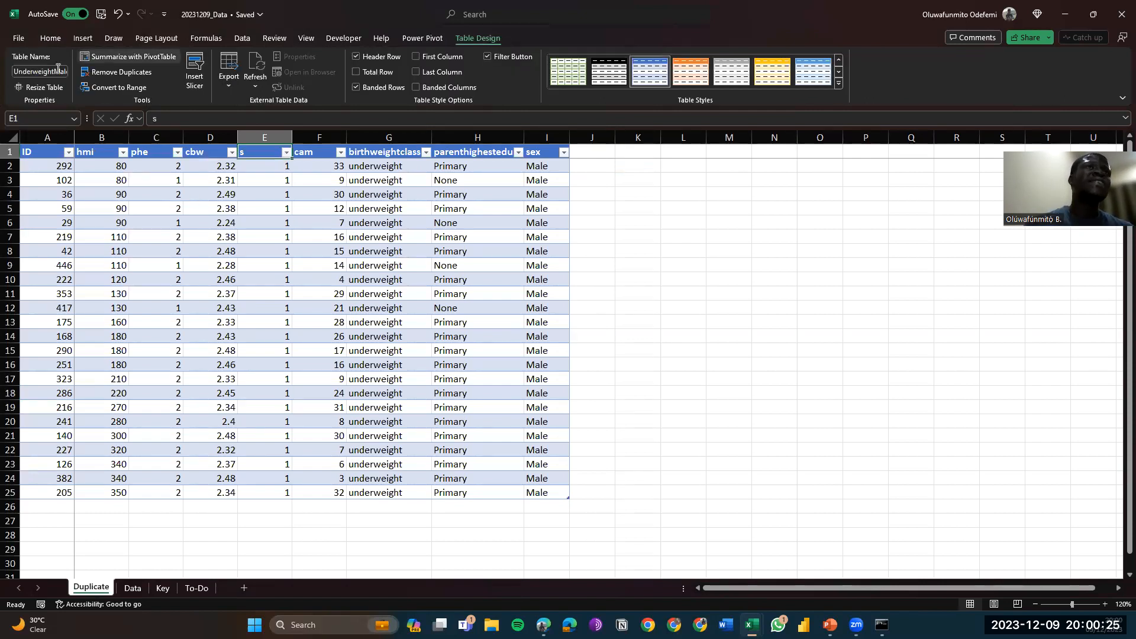
left_click(51, 71)
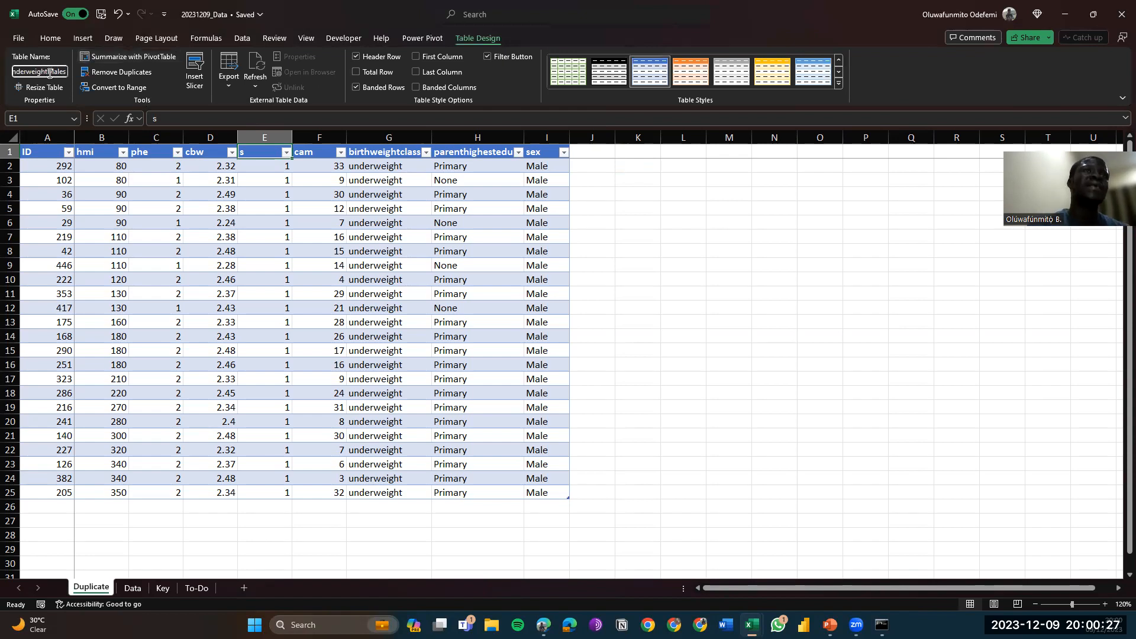
key("Return")
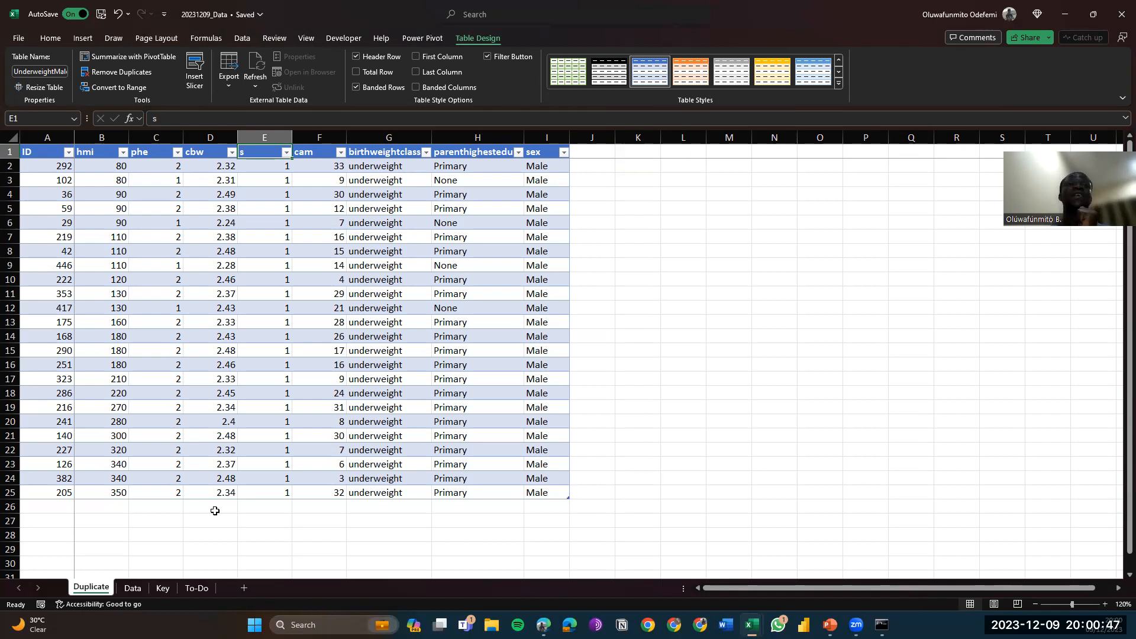
Compare the full table on the Data sheet with the underweight males table on the Duplicate sheet, ending on the Data sheet
left_click(131, 588)
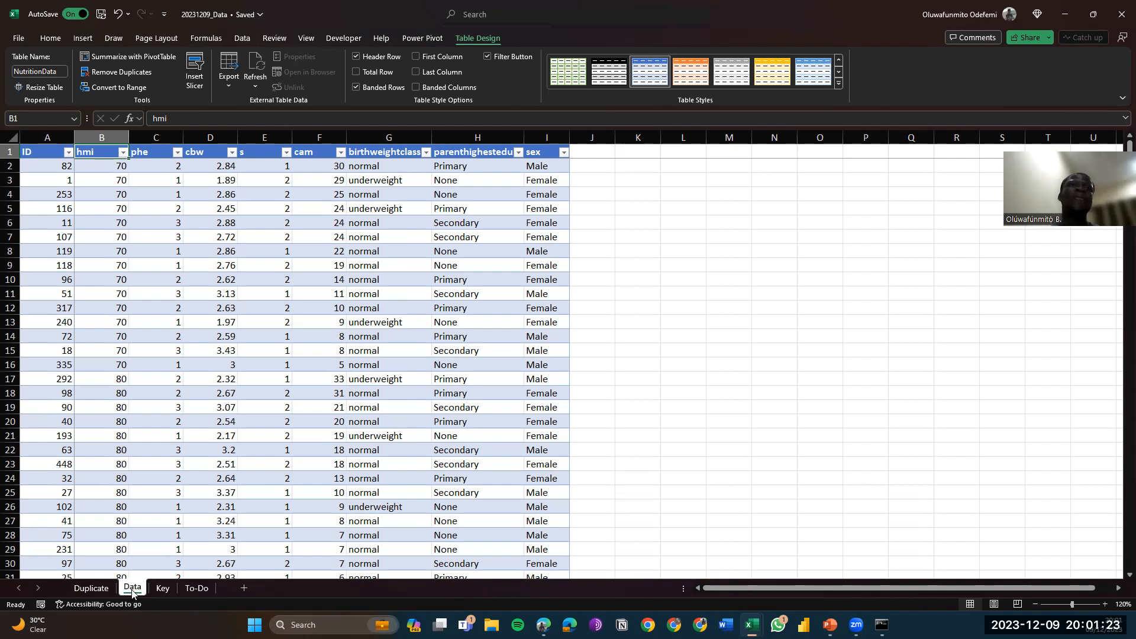
left_click(90, 588)
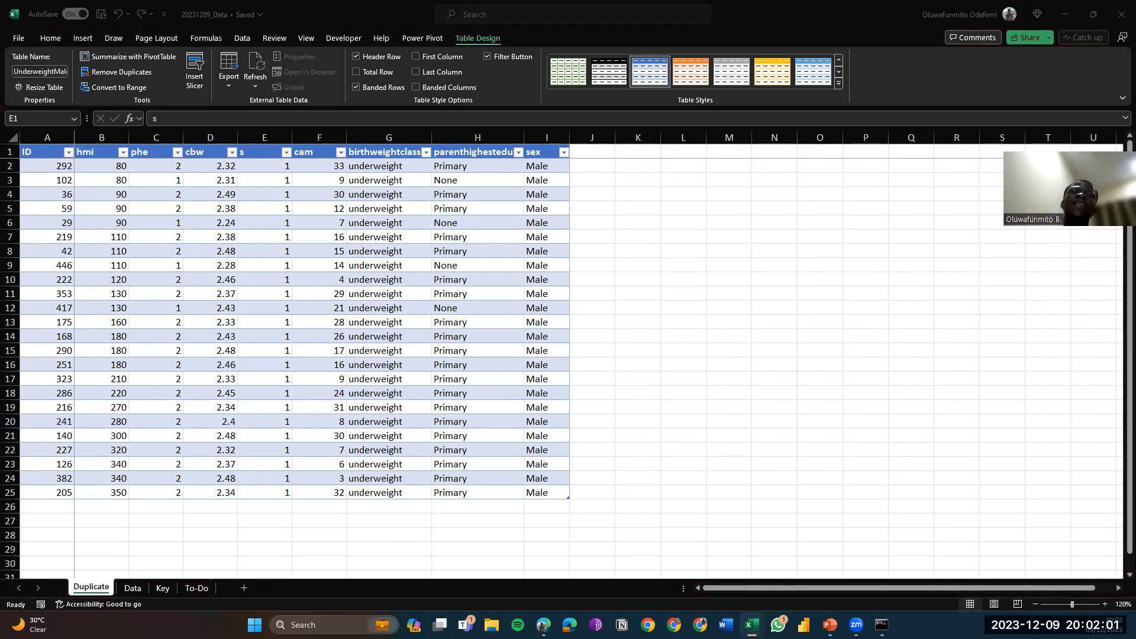
left_click(56, 39)
left_click(56, 40)
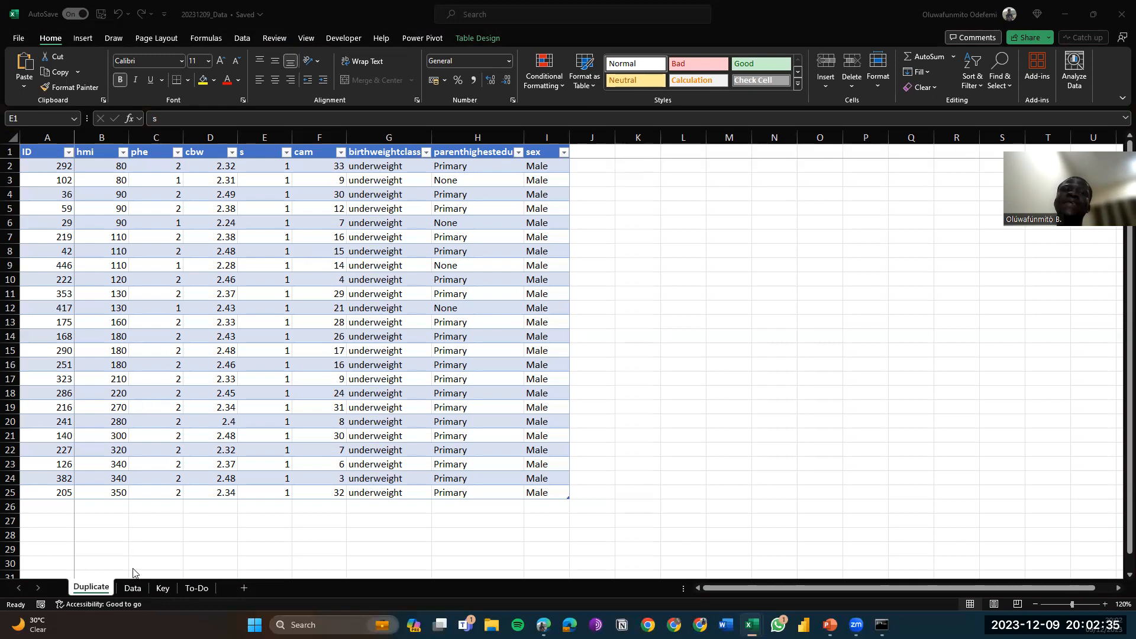
left_click(129, 588)
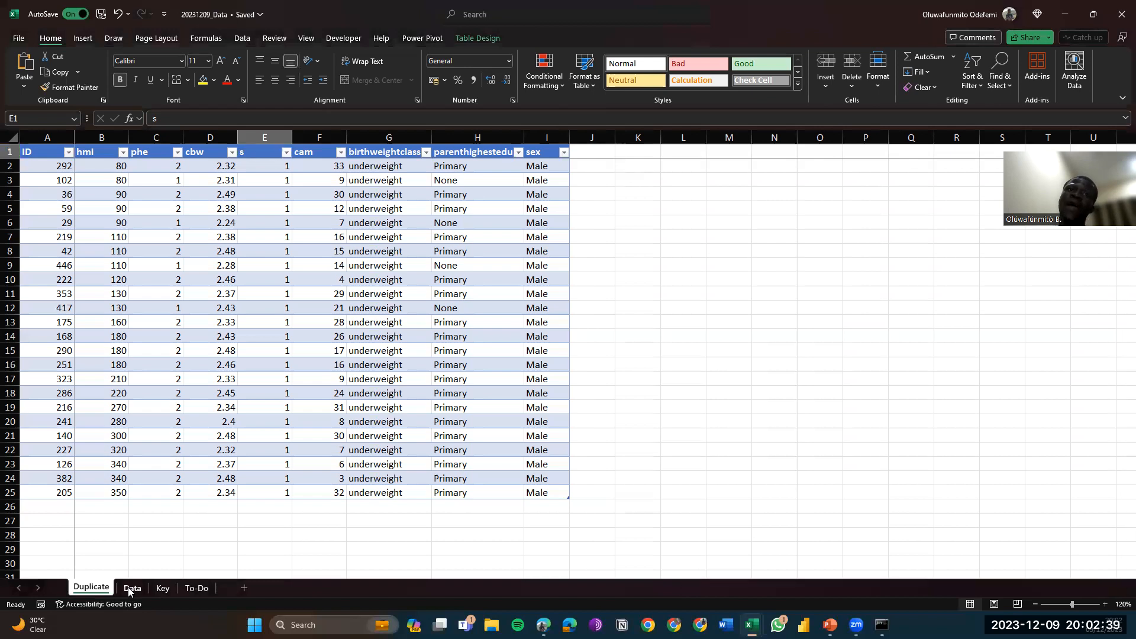
left_click(129, 588)
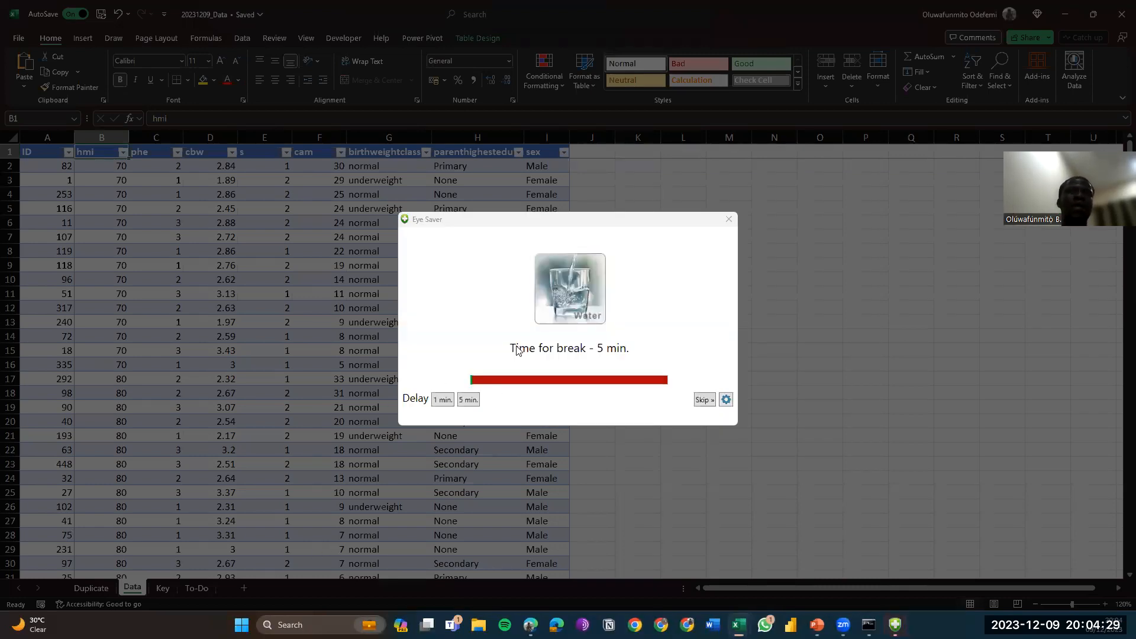
Dismiss the Eye Saver break reminder and select empty cell L11 beside the Data sheet's table
left_click(728, 220)
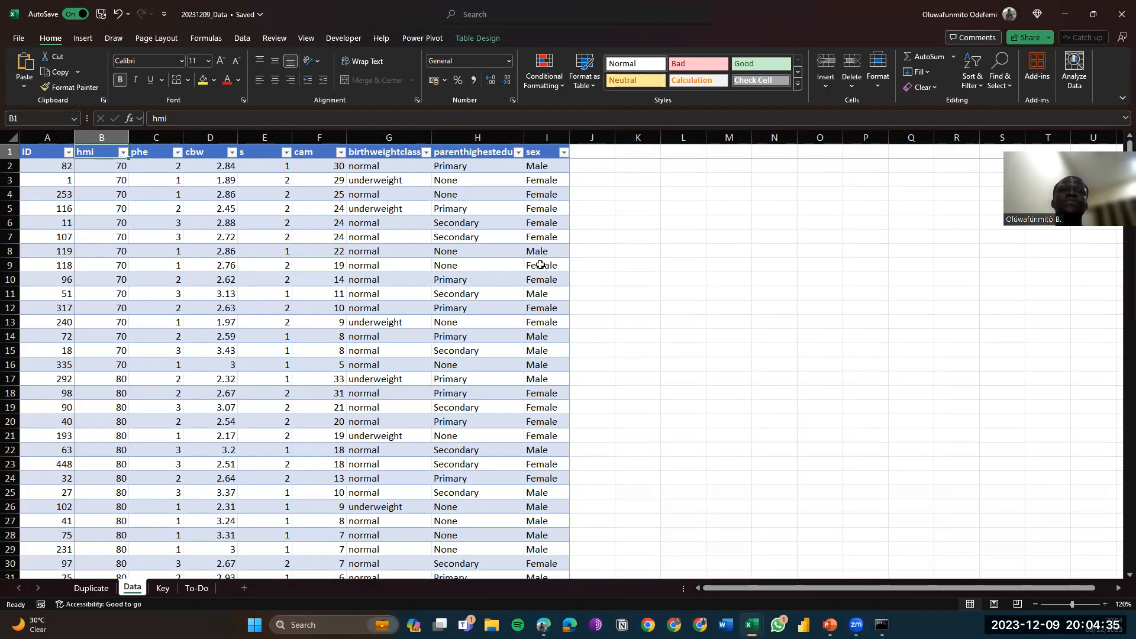
left_click(622, 259)
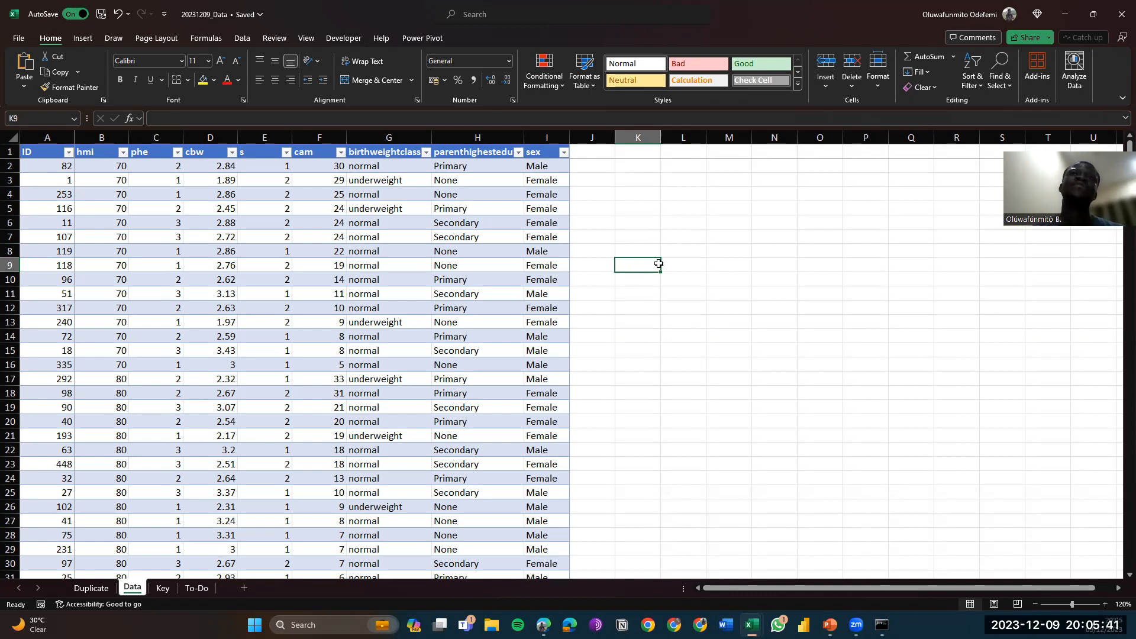
left_click(700, 292)
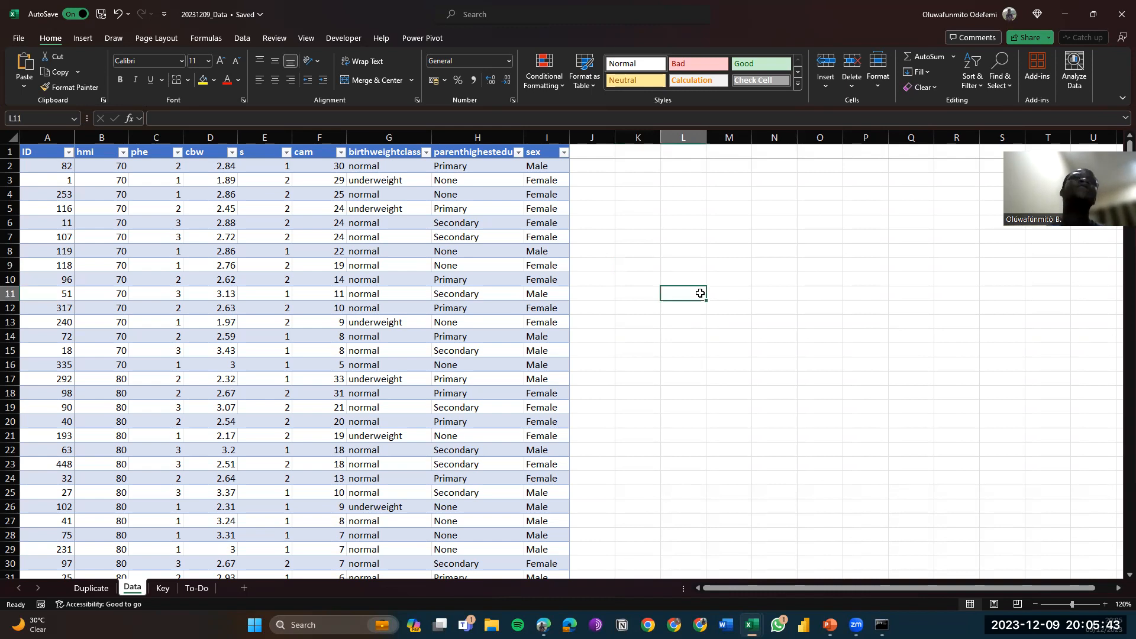